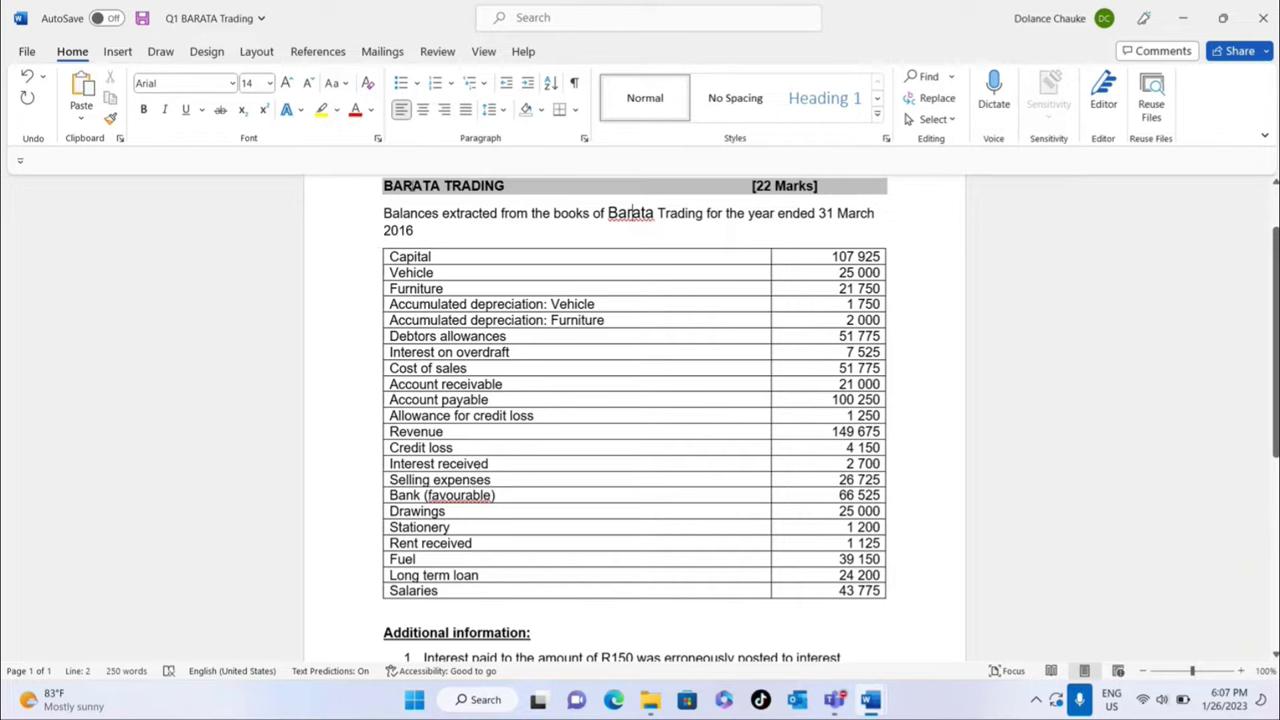
double_click(615, 220)
click(654, 237)
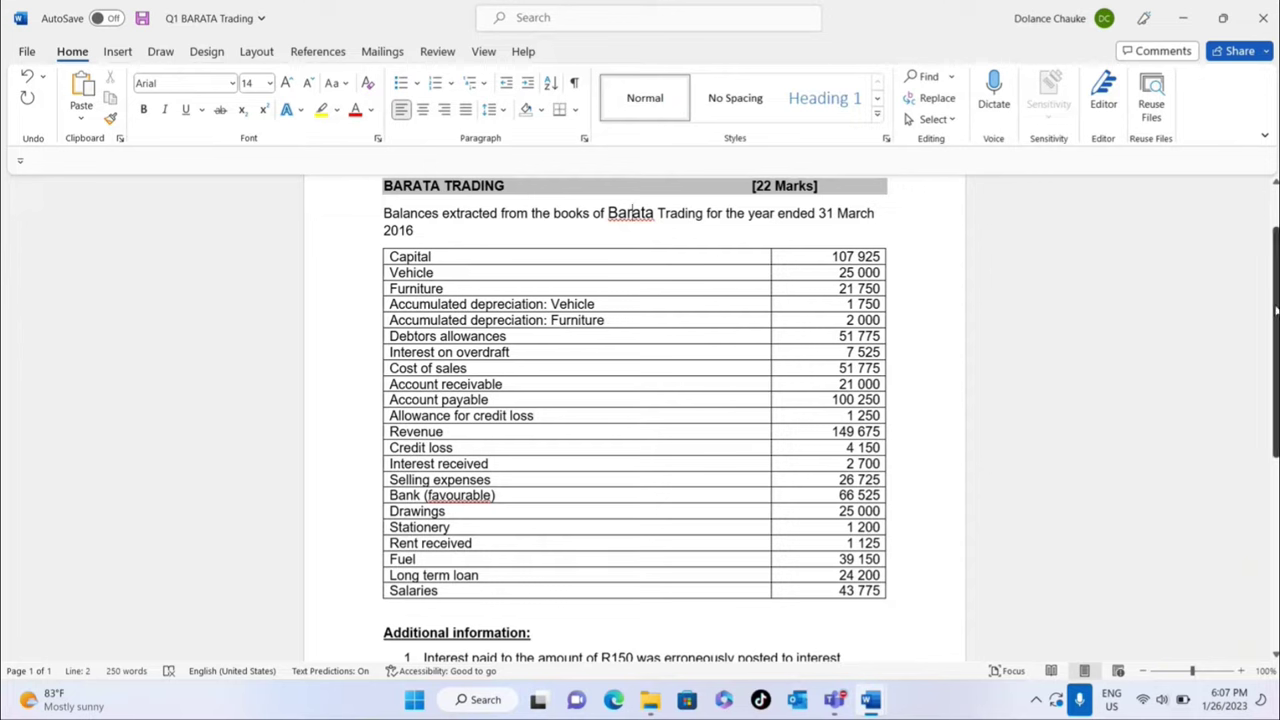
- Append " / Sales returns" to the Debtors allowances label in the balances table
drag(1276, 311, 1277, 341)
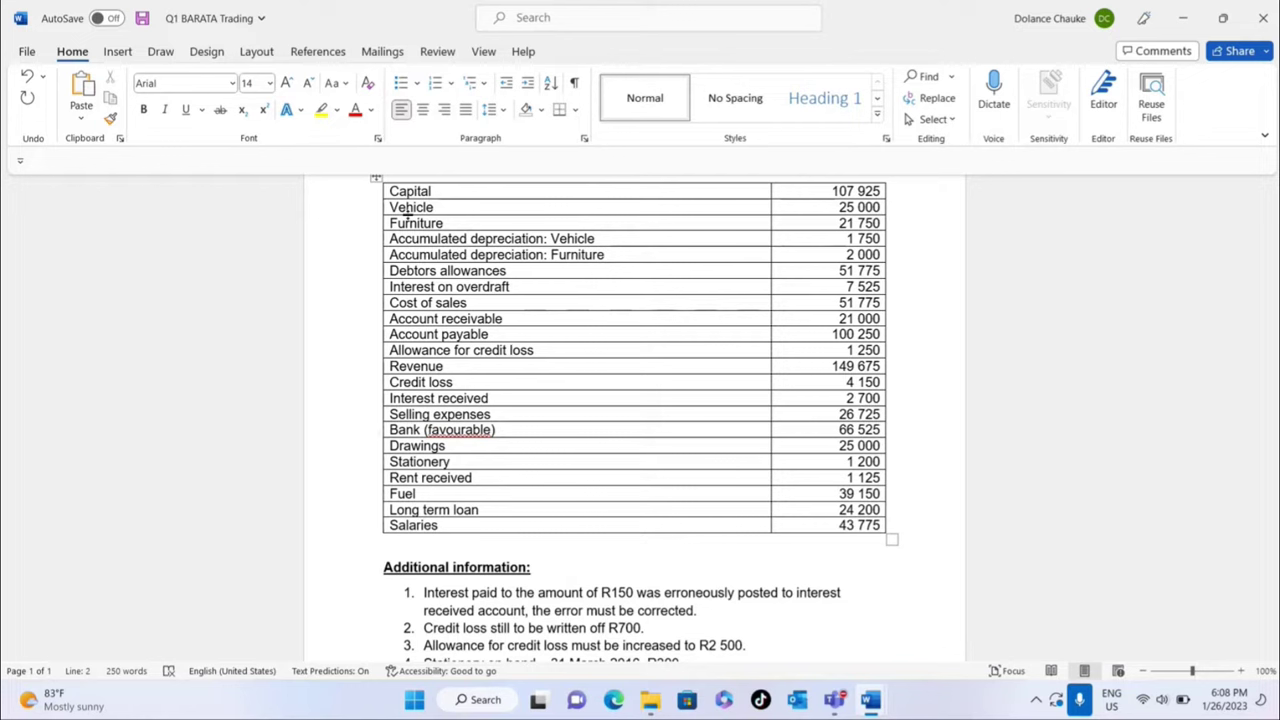
click(521, 275)
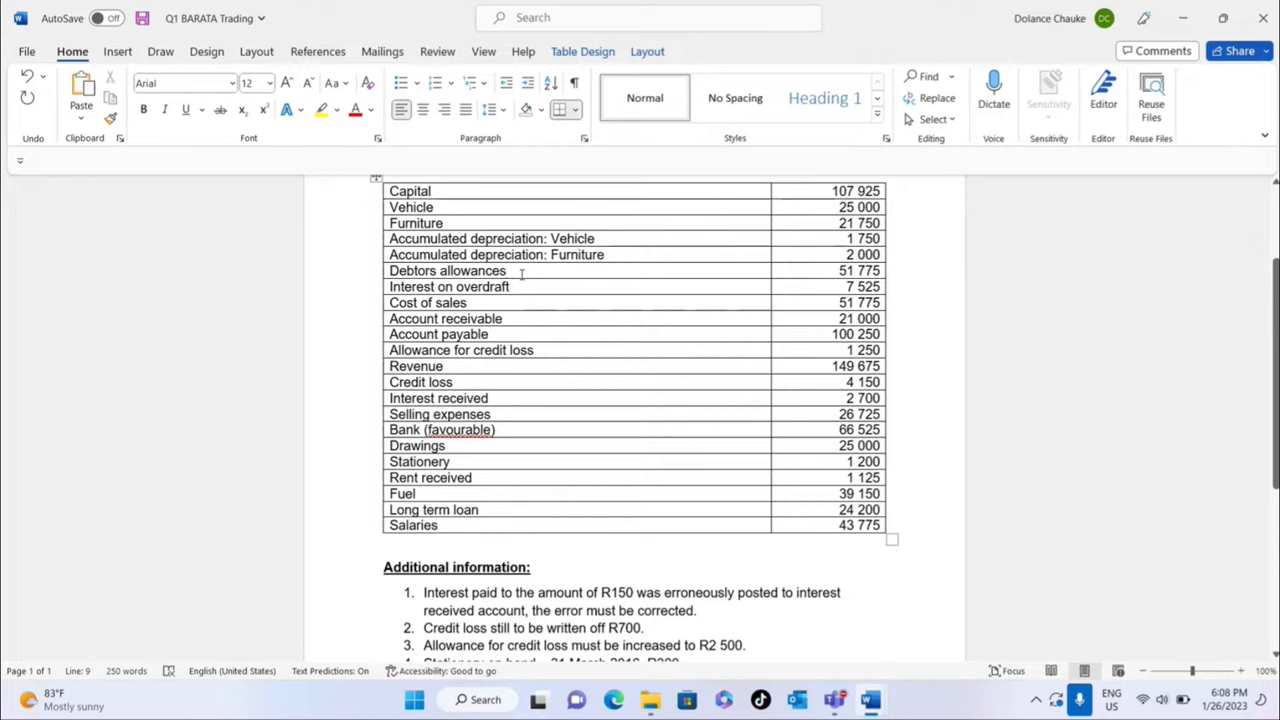
text(/)
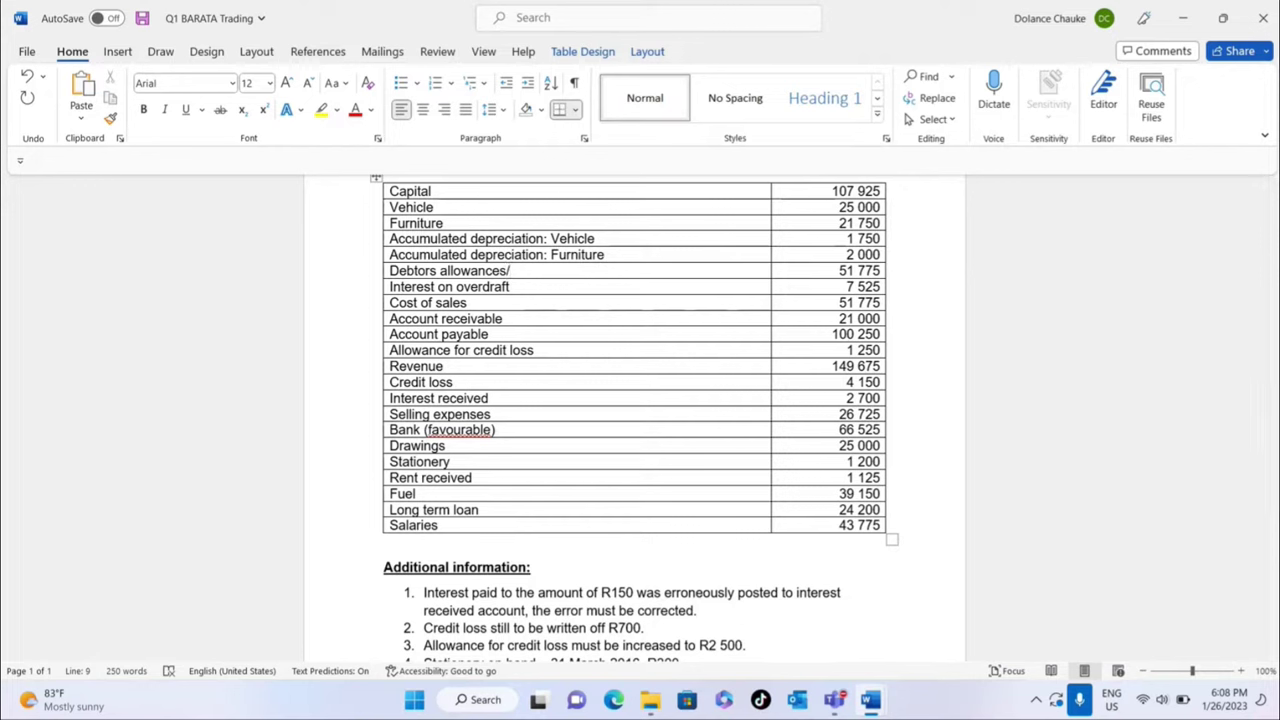
text( Sales returns)
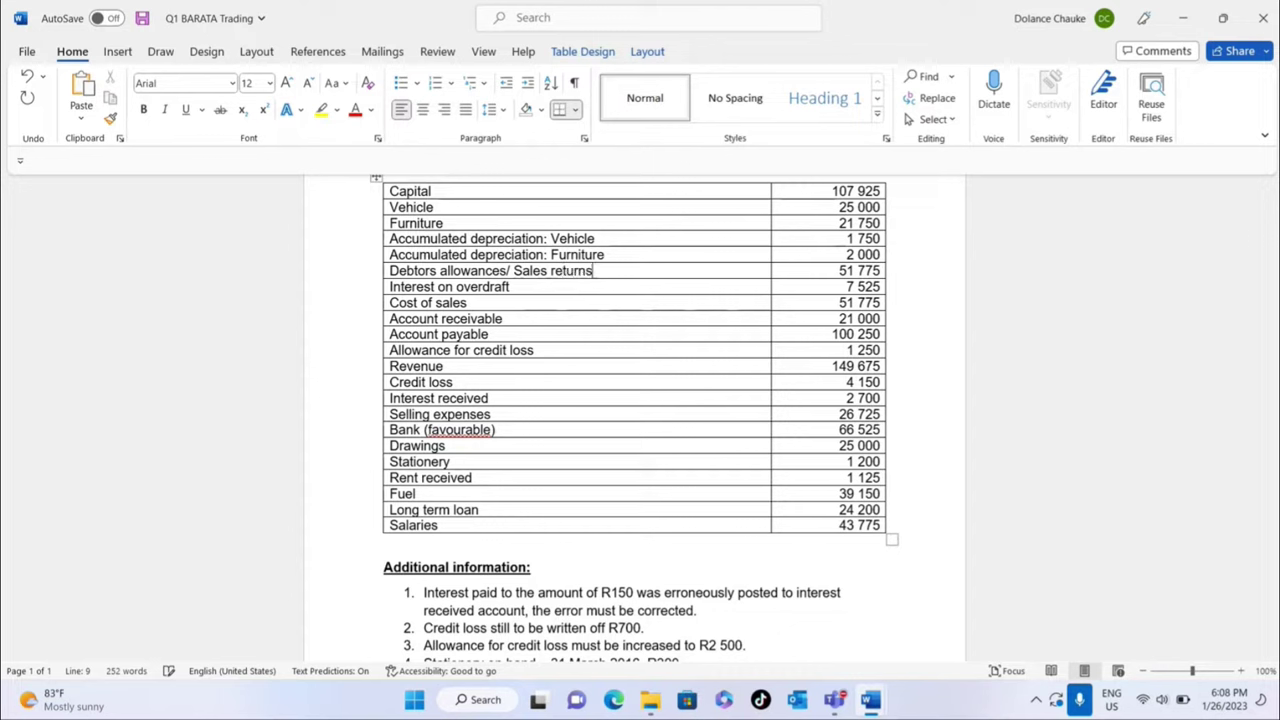
click(508, 270)
- Correct "Debtors" to the suggested possessive "Debtors'" in the allowances row
double_click(432, 271)
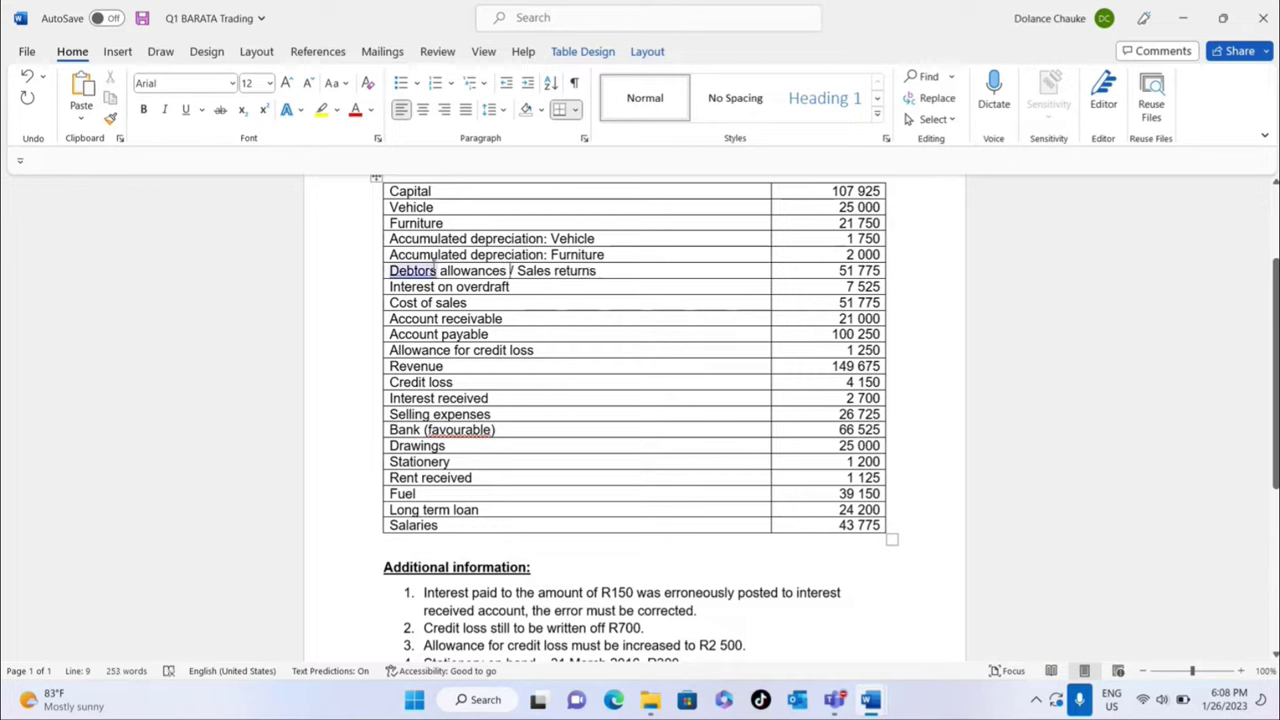
right_click(423, 275)
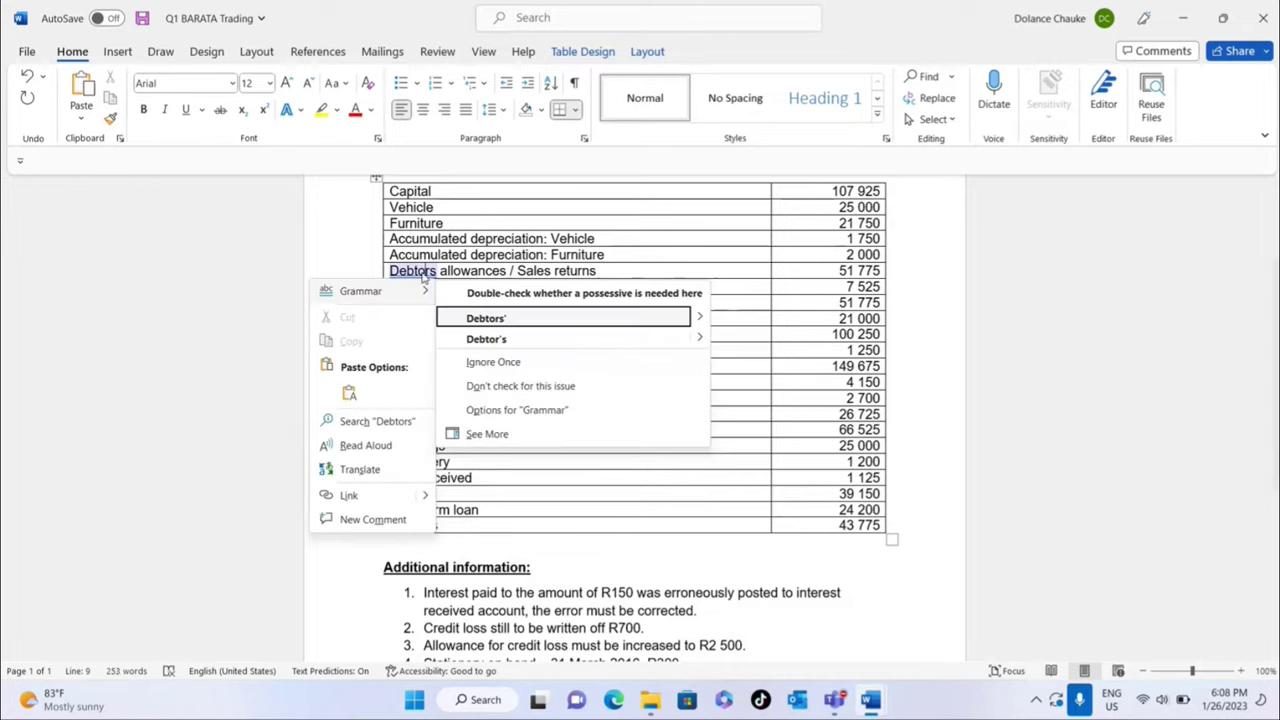
click(485, 318)
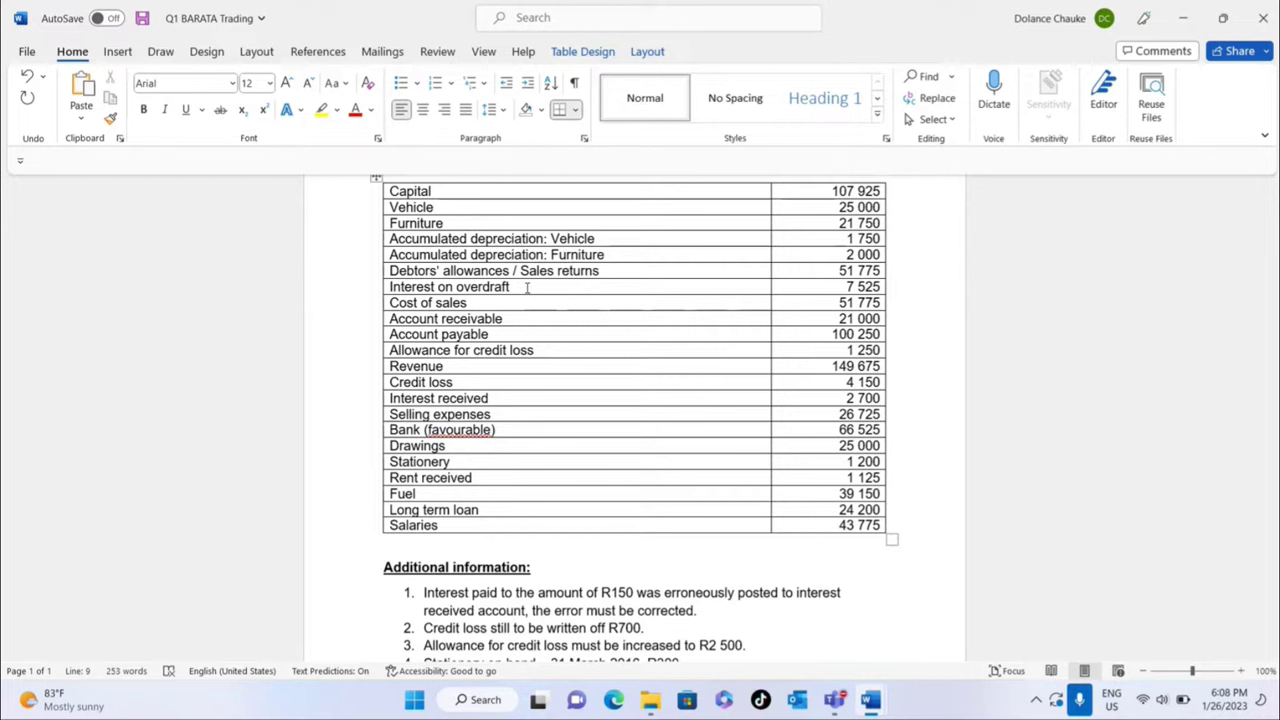
- Append " / Debtors" to the Account receivable label in the balances table
click(524, 316)
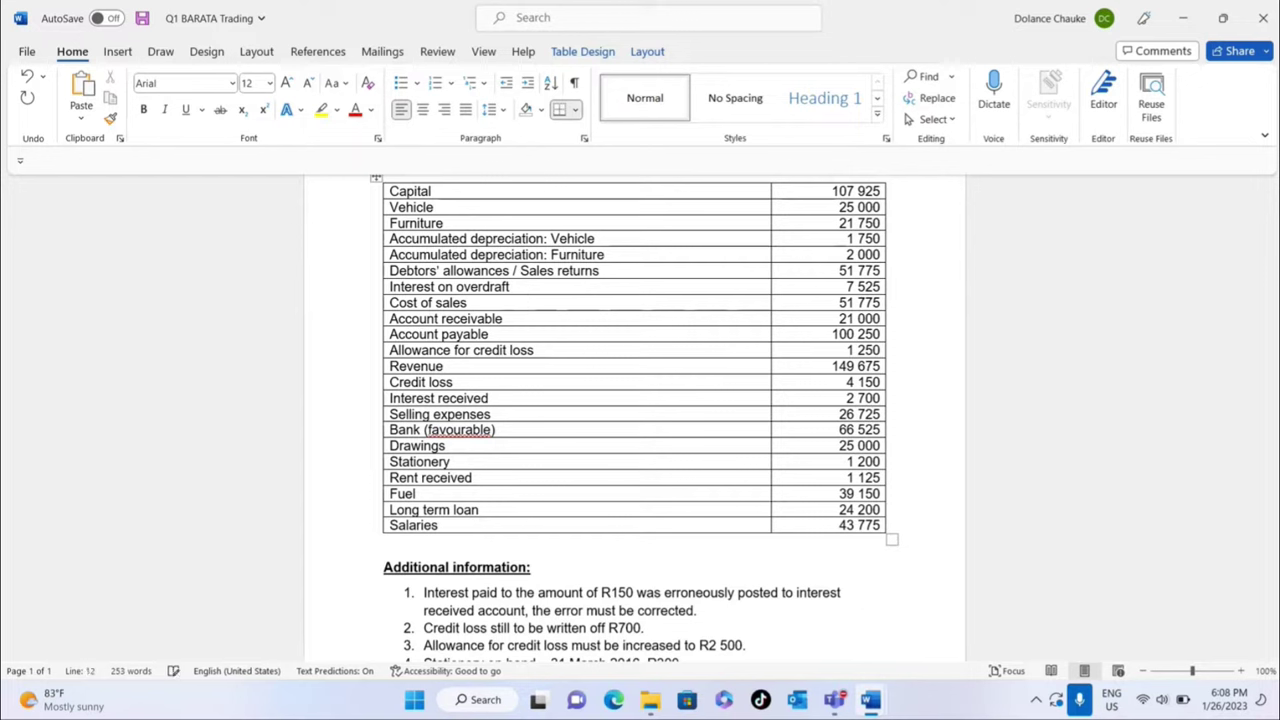
text(/ De)
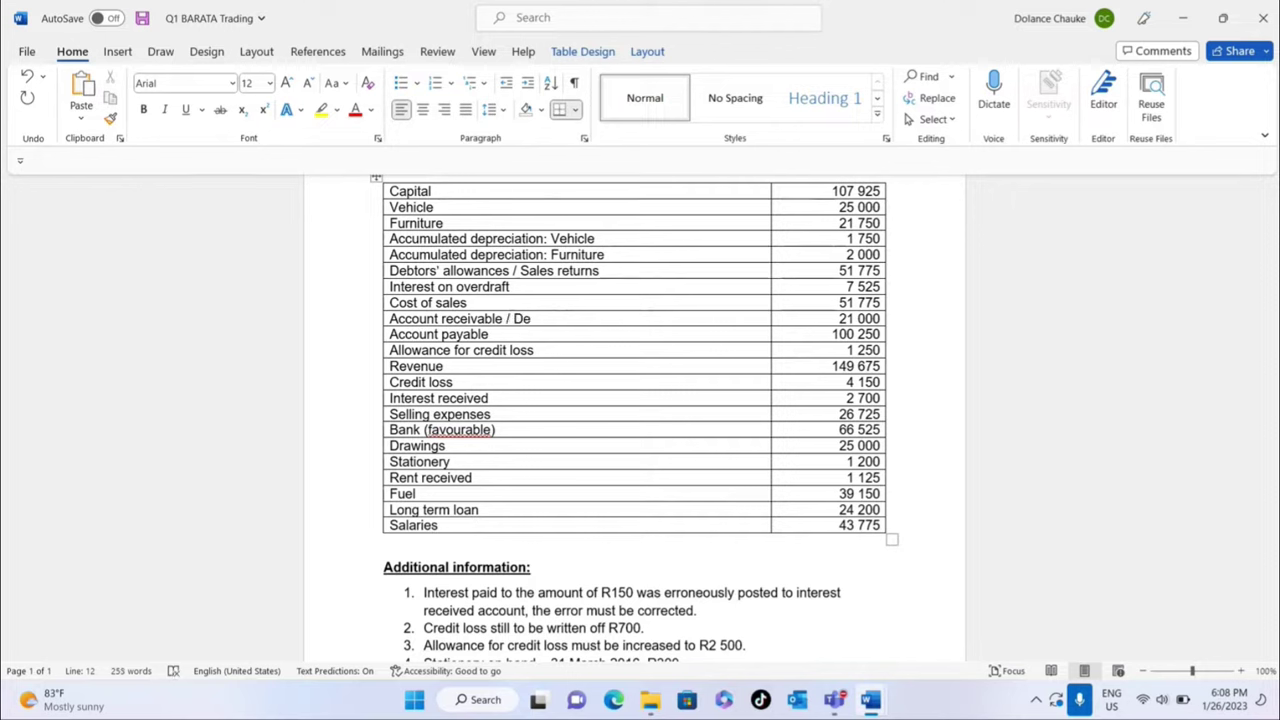
text(btors)
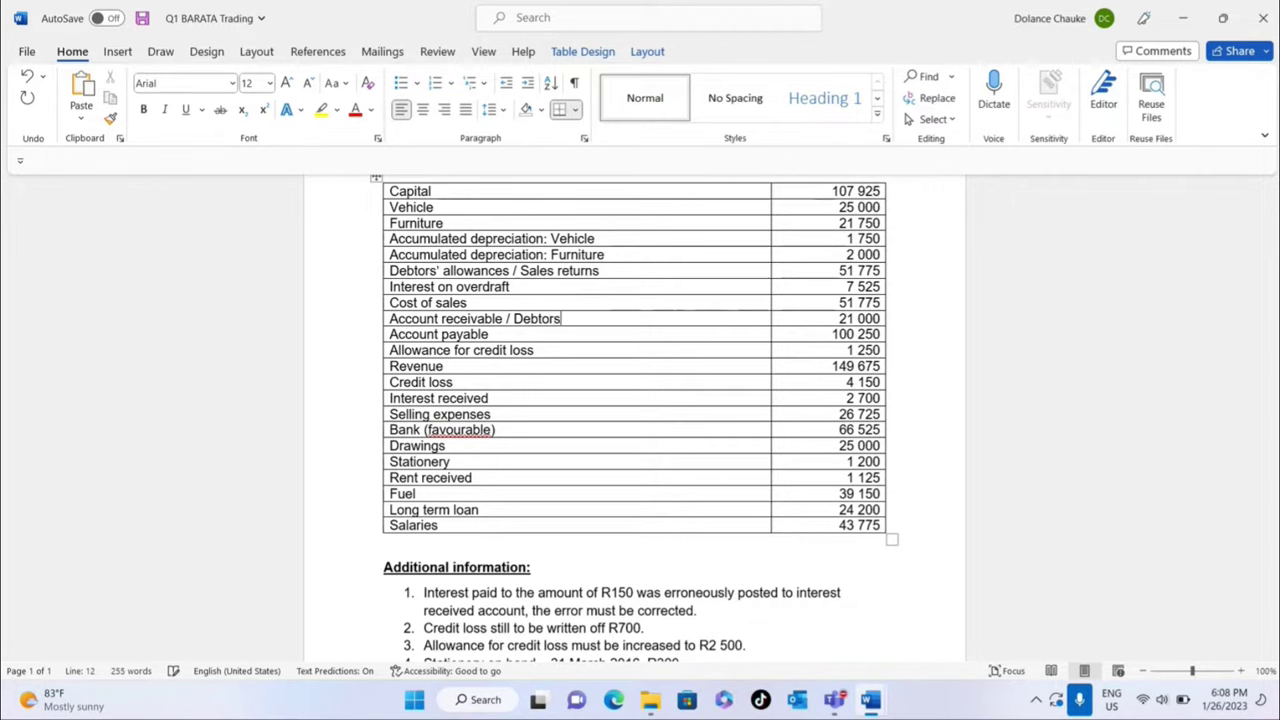
- Append " / Creditors" to the Account payable label in the balances table
click(508, 336)
text(?)
key(BackSpace)
text(/cre)
key(BackSpace)
key(BackSpace)
key(BackSpace)
text(Creditors)
- Expand the Allowance for credit loss label to read "Allowance/ provision for credit loss/ Bad debts"
click(550, 346)
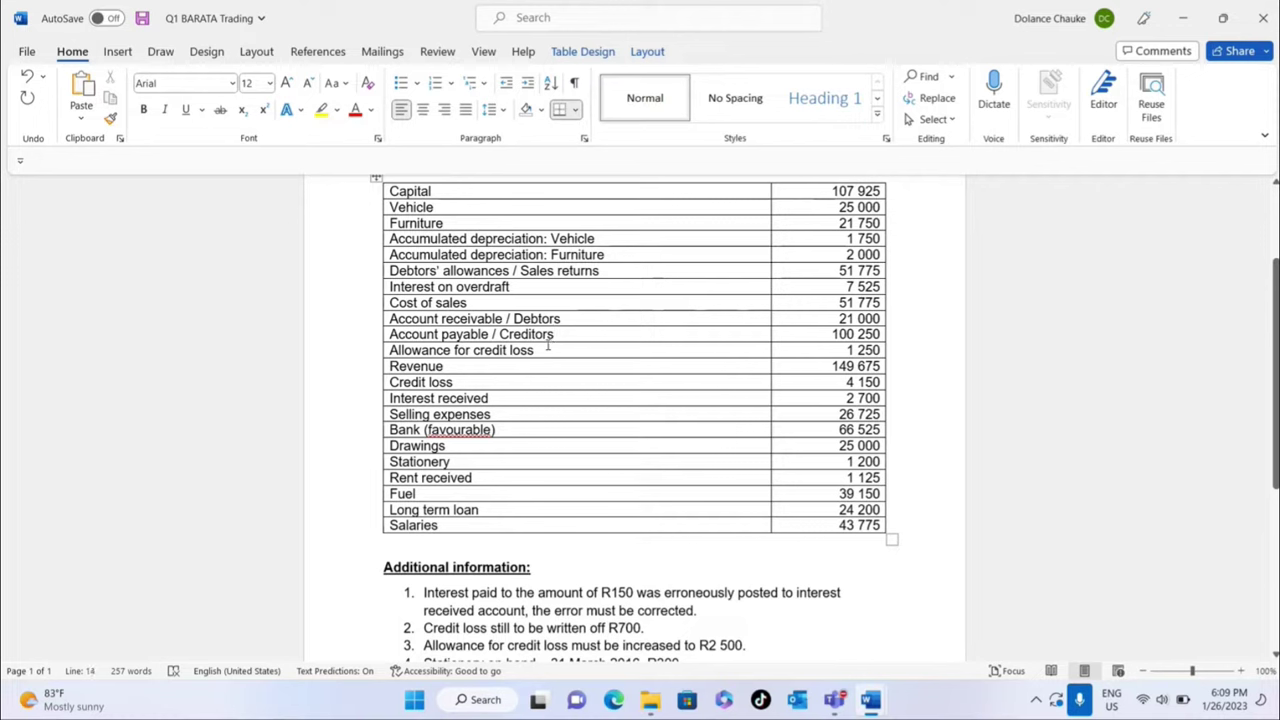
text(/ B)
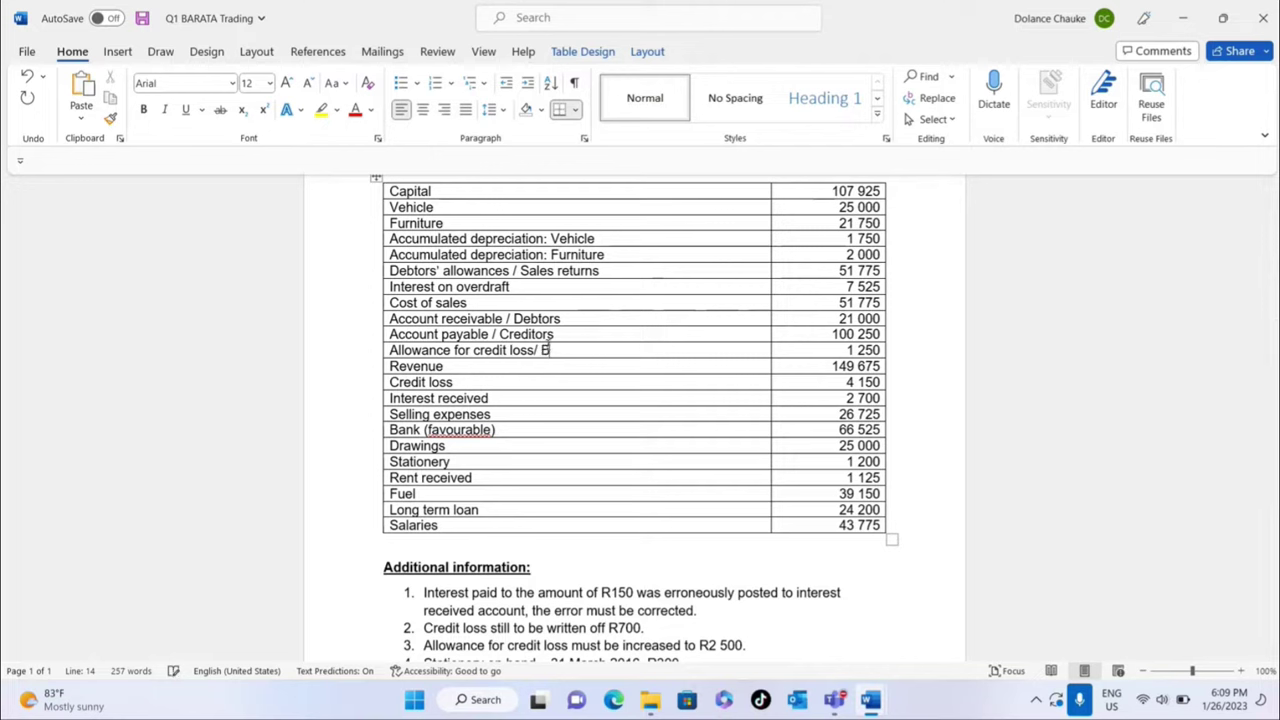
text(ad debts)
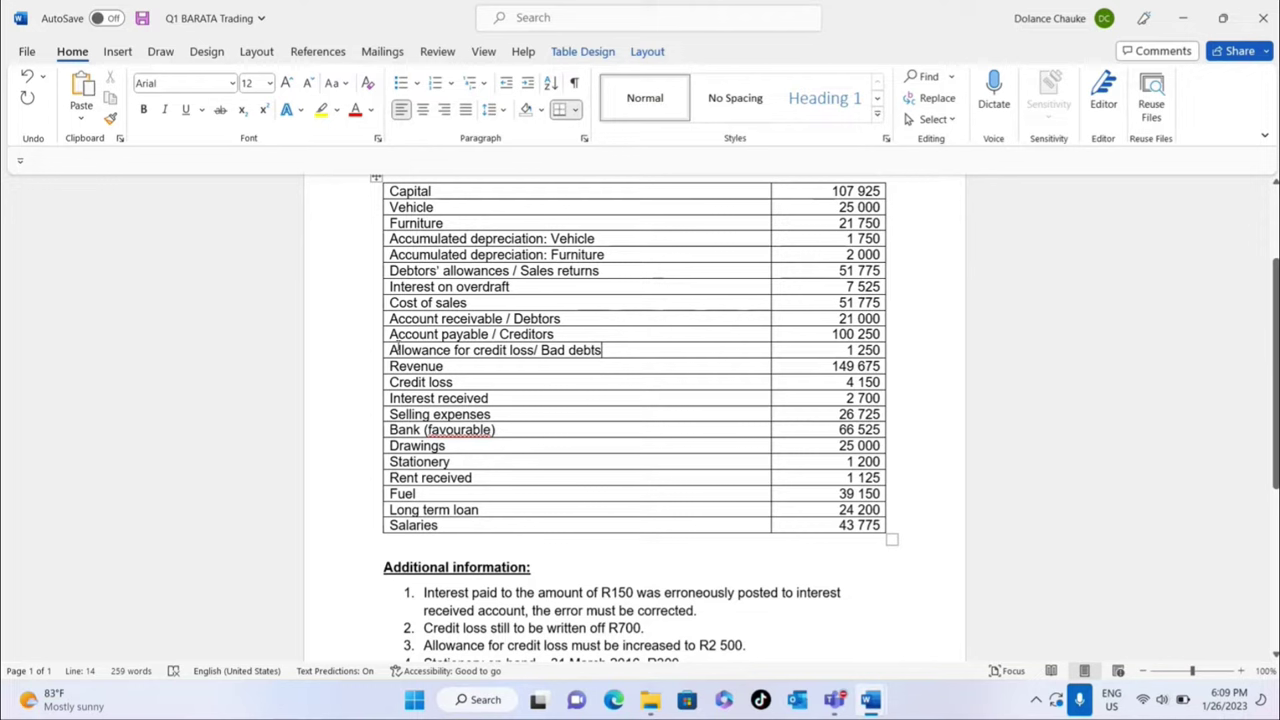
click(452, 351)
text(/ )
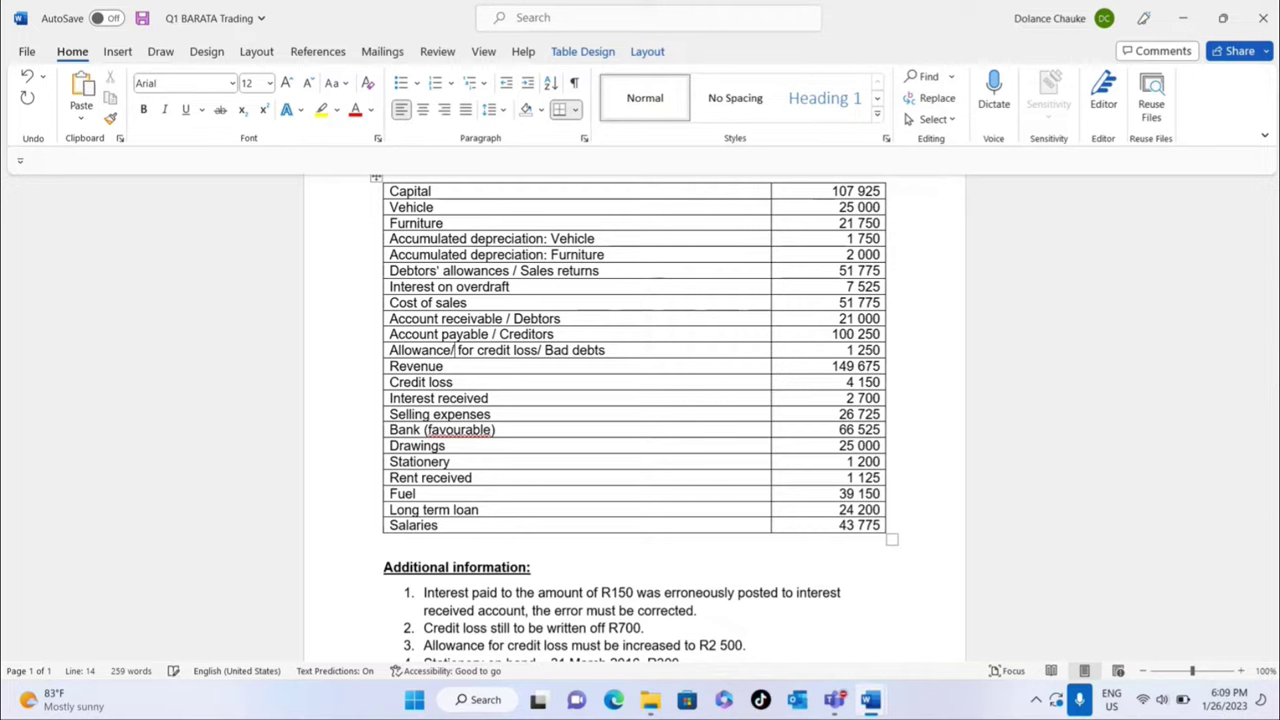
text(provo)
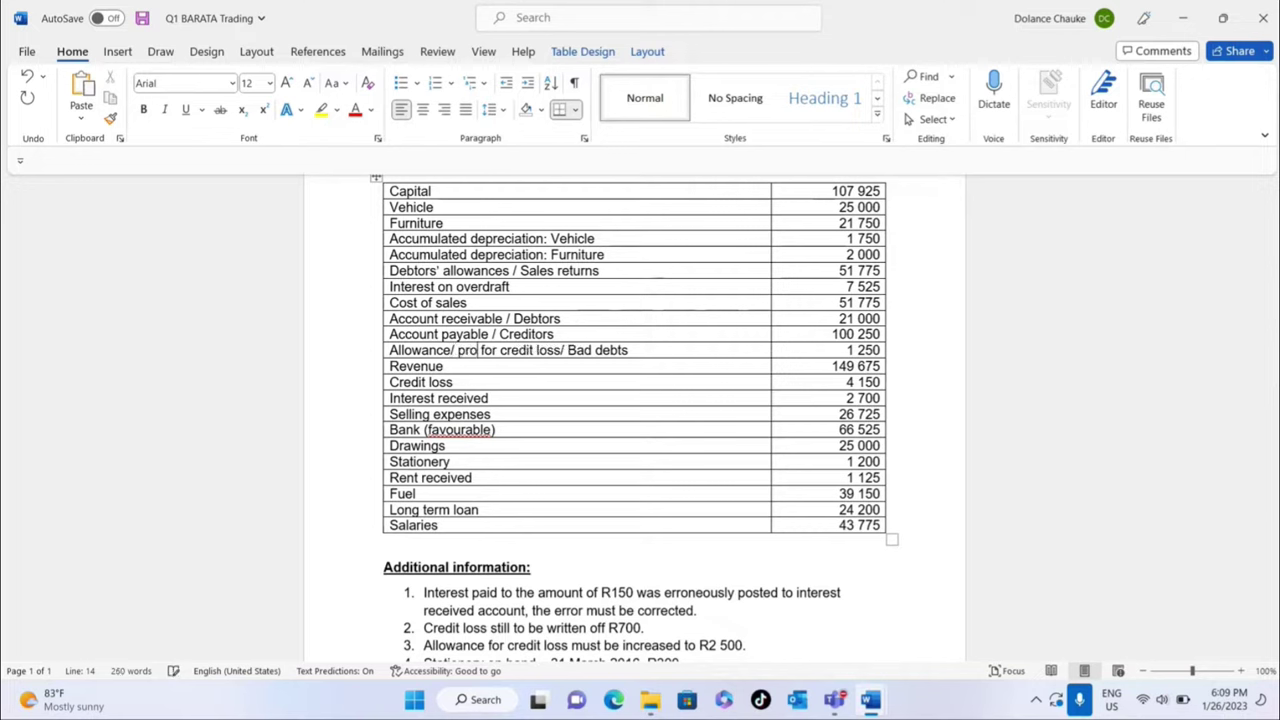
key(BackSpace)
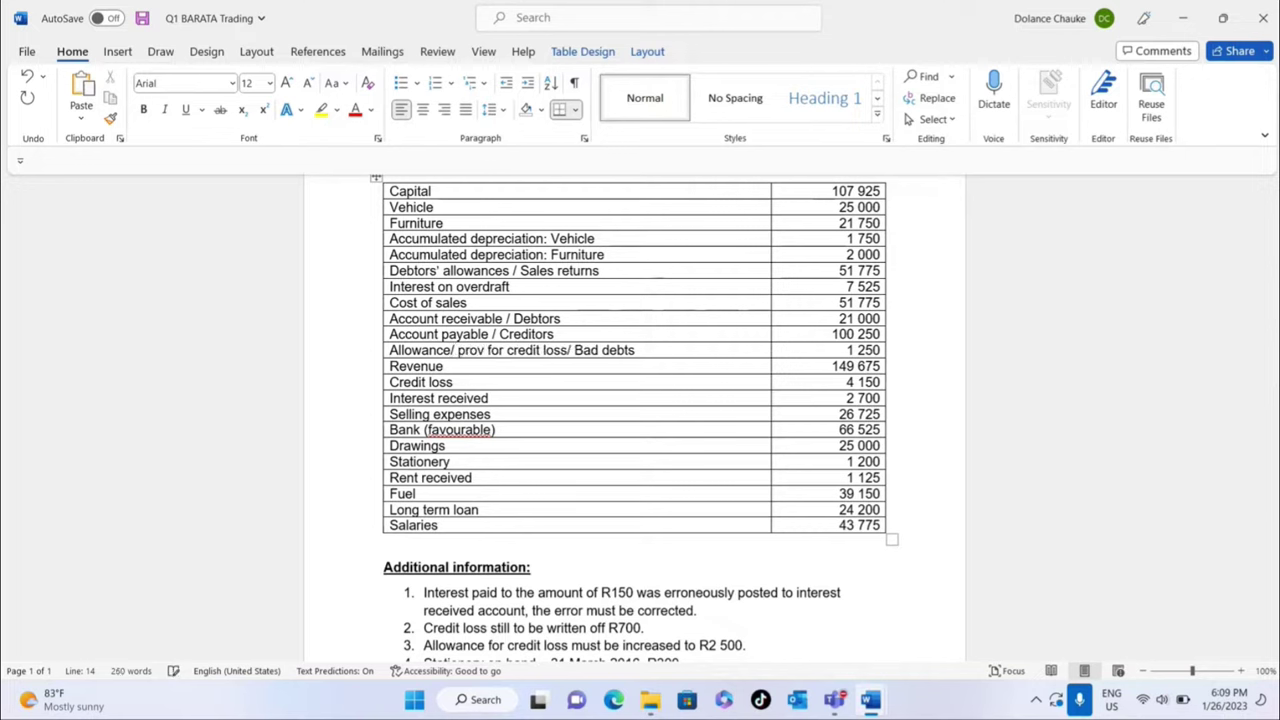
text(ision)
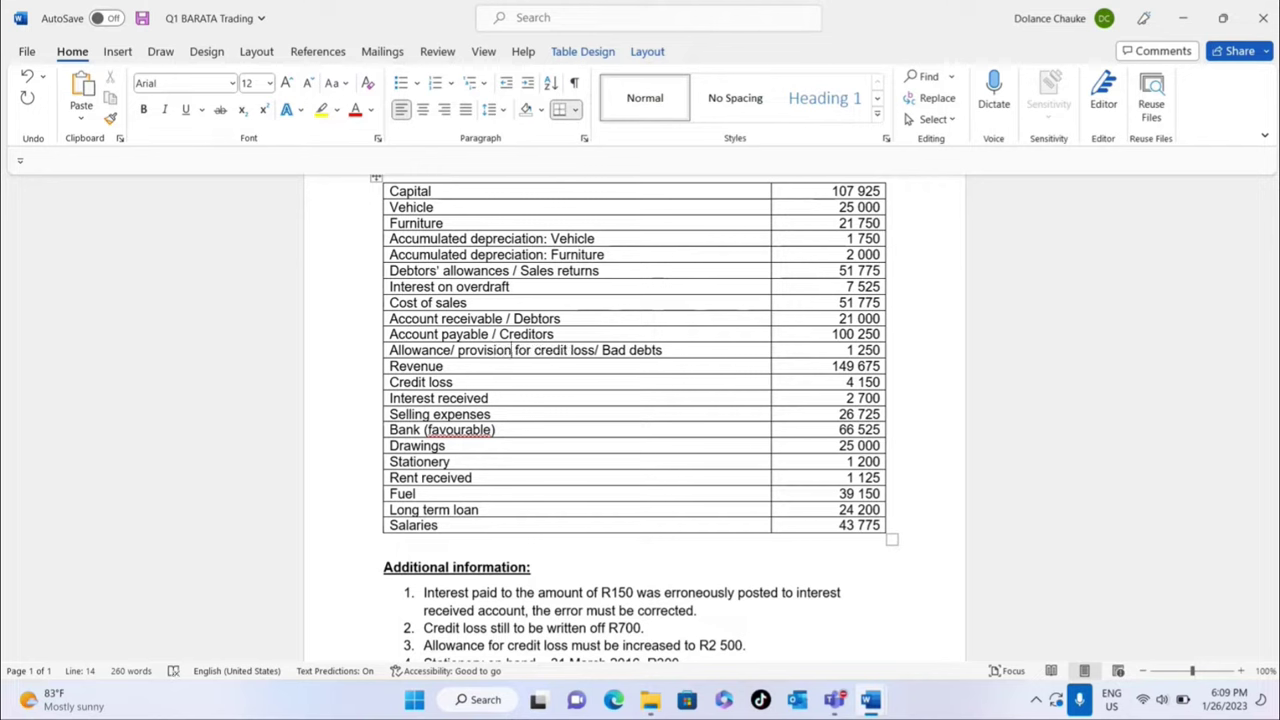
- Append "/ Sales" to the Revenue label and "/ Bad debts" to the Credit loss label
click(445, 367)
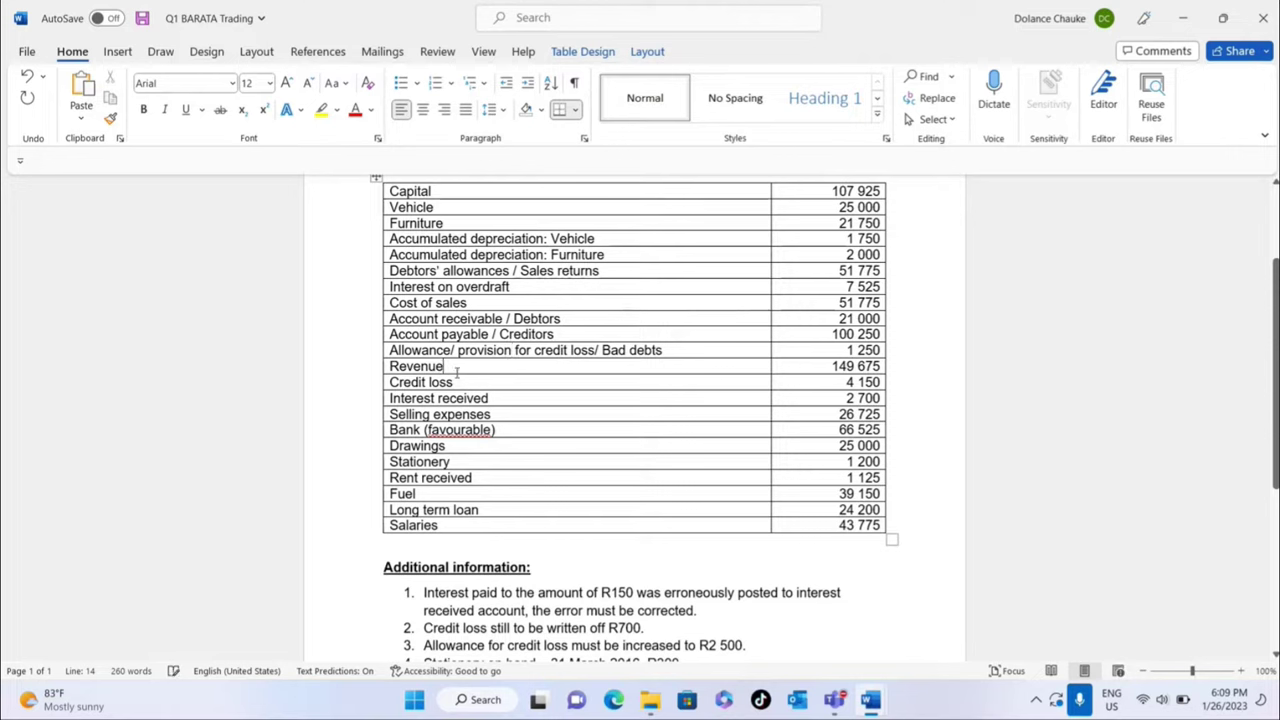
text(/)
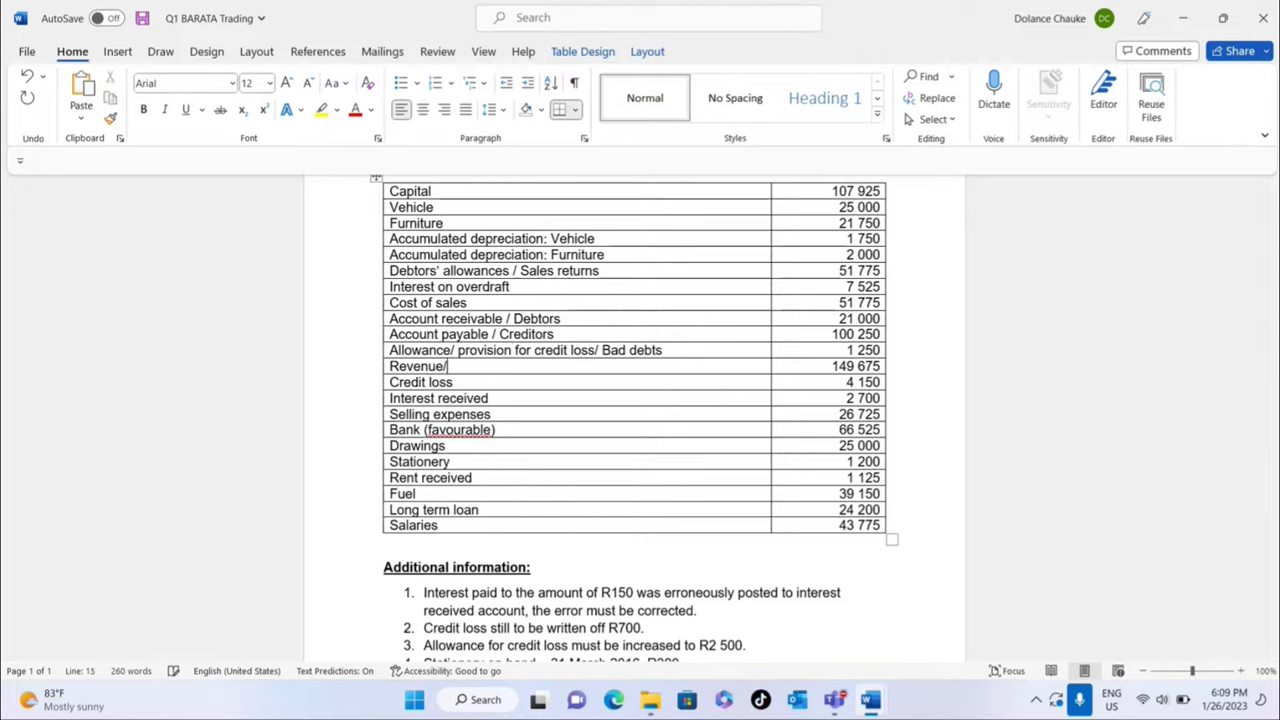
text( Sales)
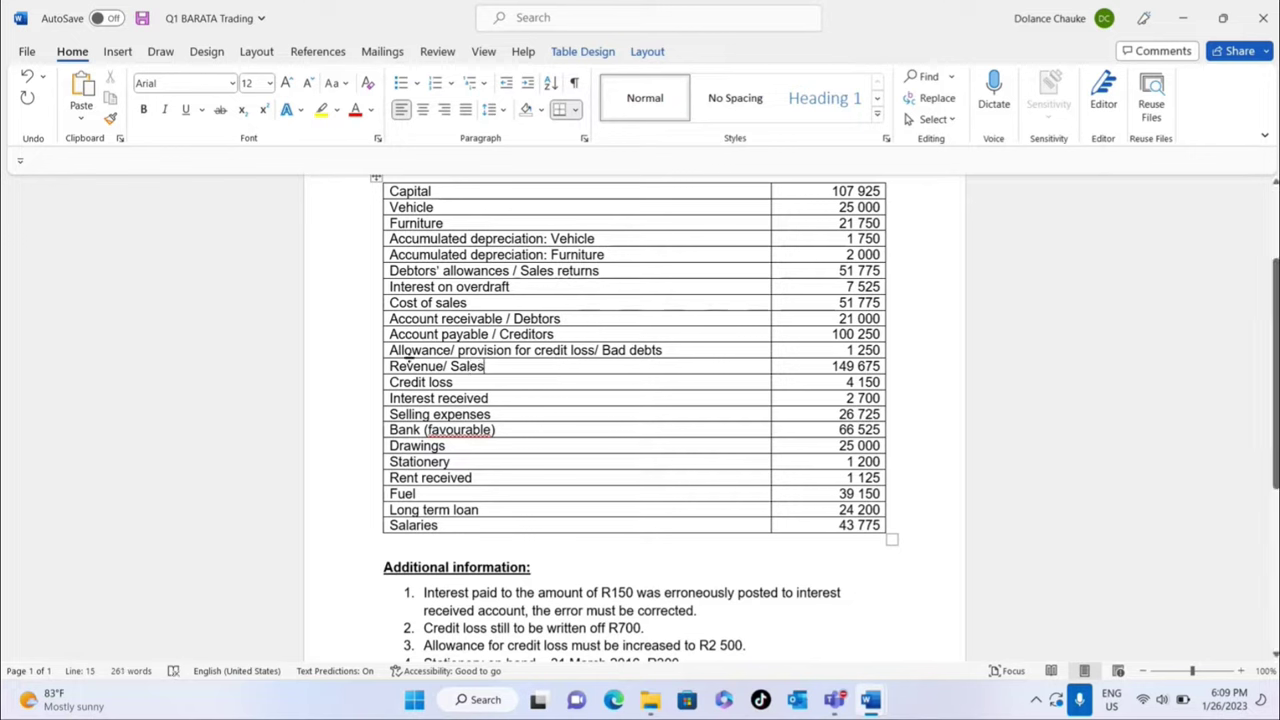
click(460, 382)
text(/ Ba)
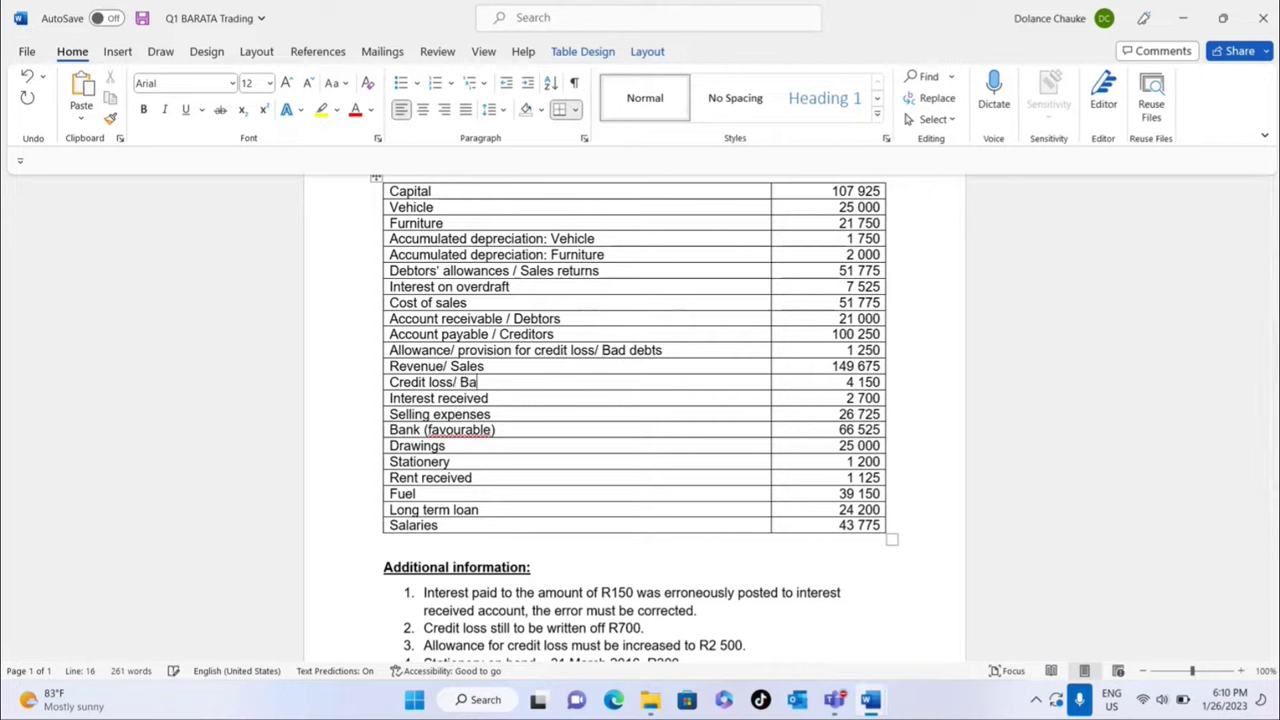
text(d debts)
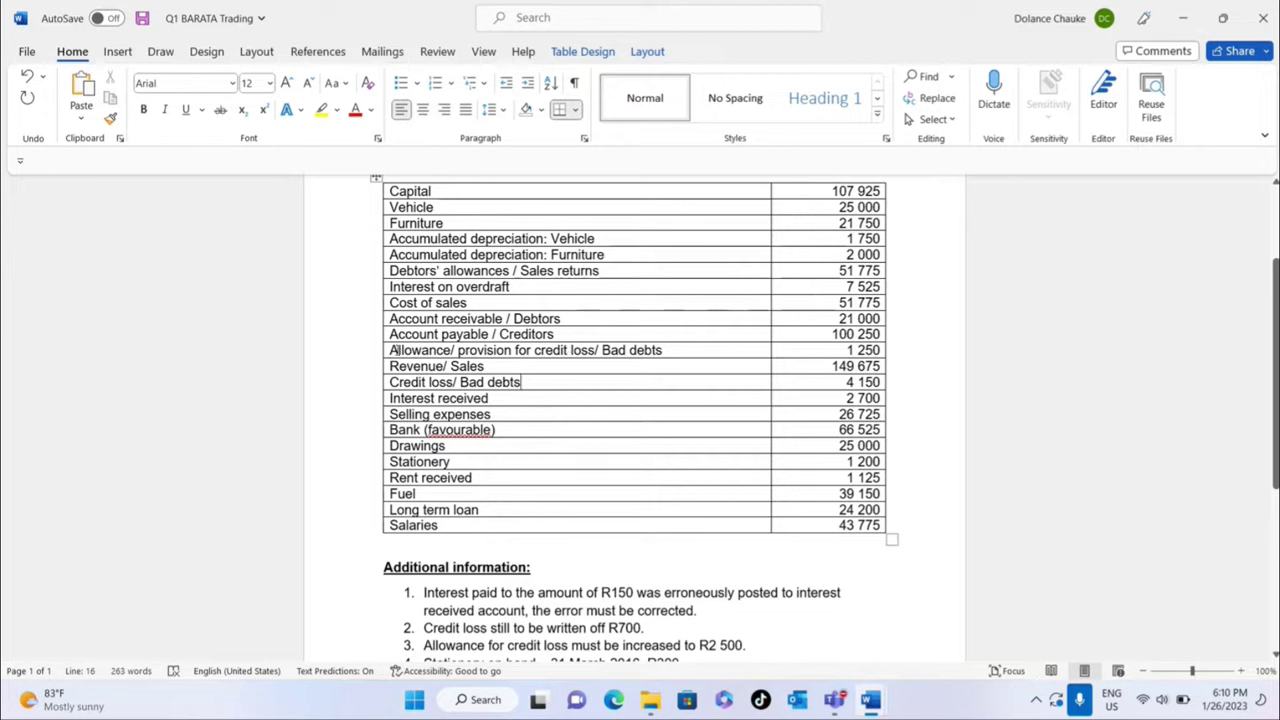
double_click(398, 350)
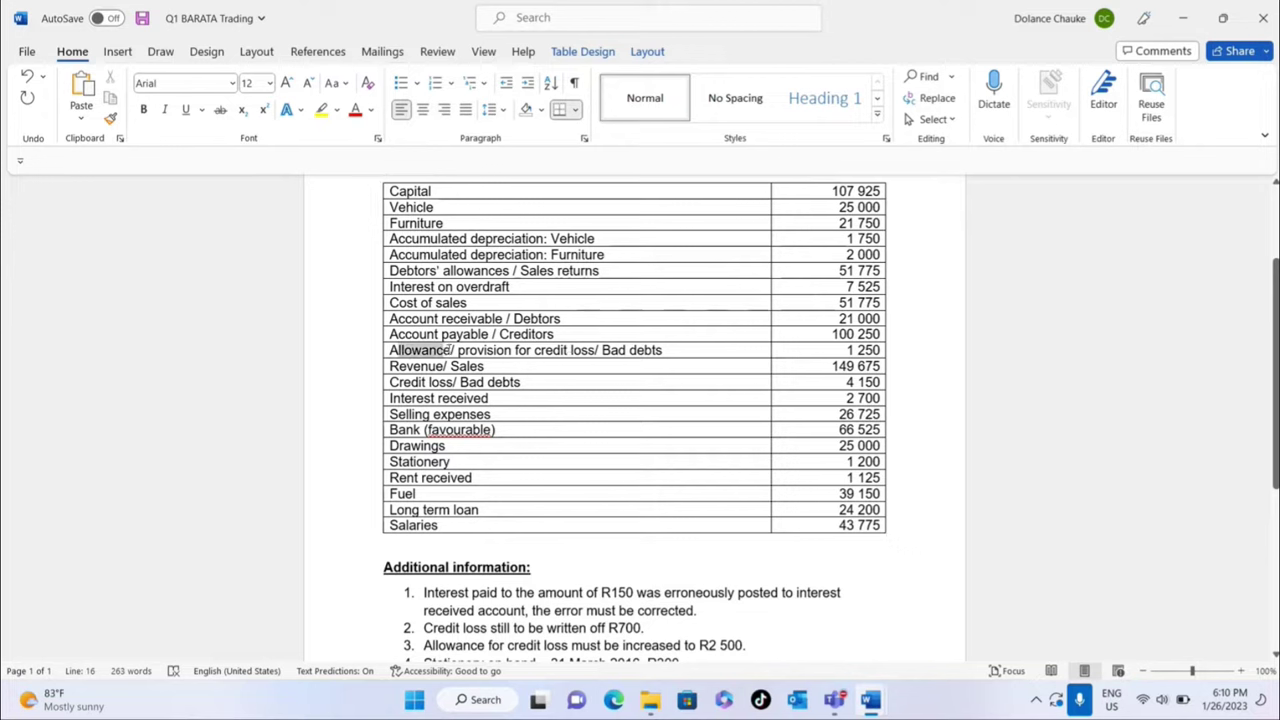
click(463, 350)
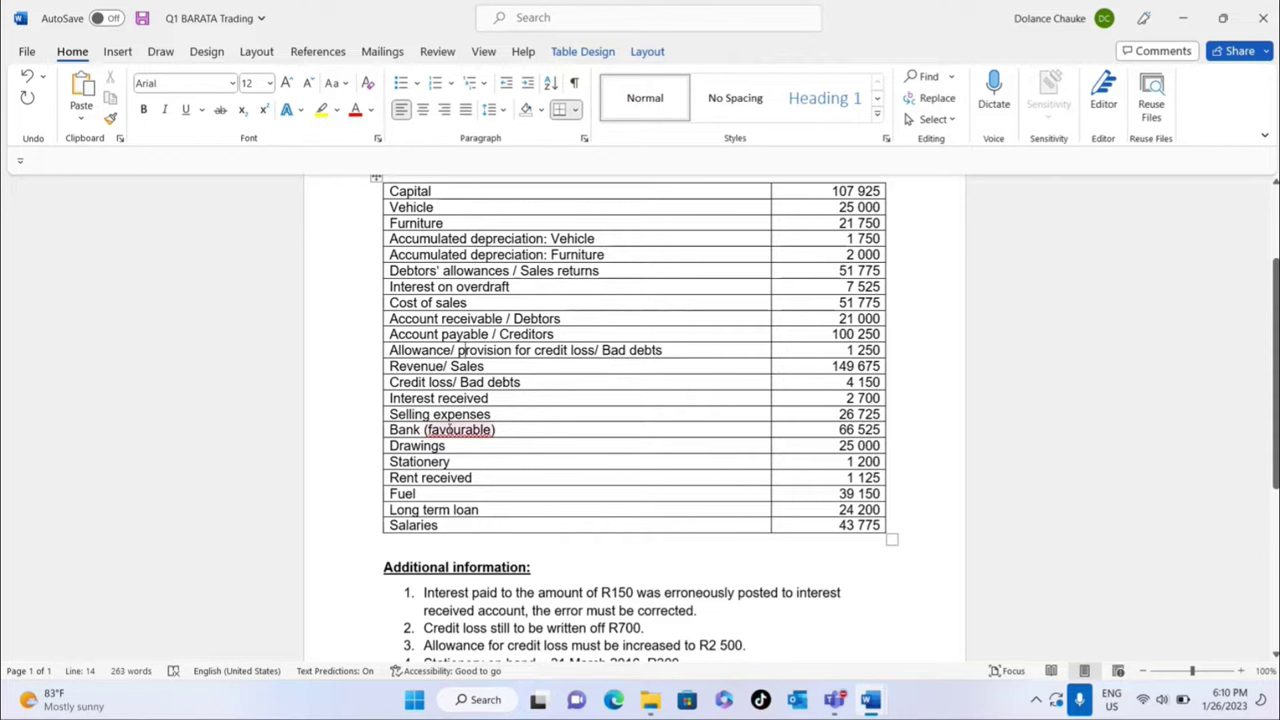
- Replace the flagged word "favourable" in the Bank row with the suggested spelling "favorable"
right_click(449, 429)
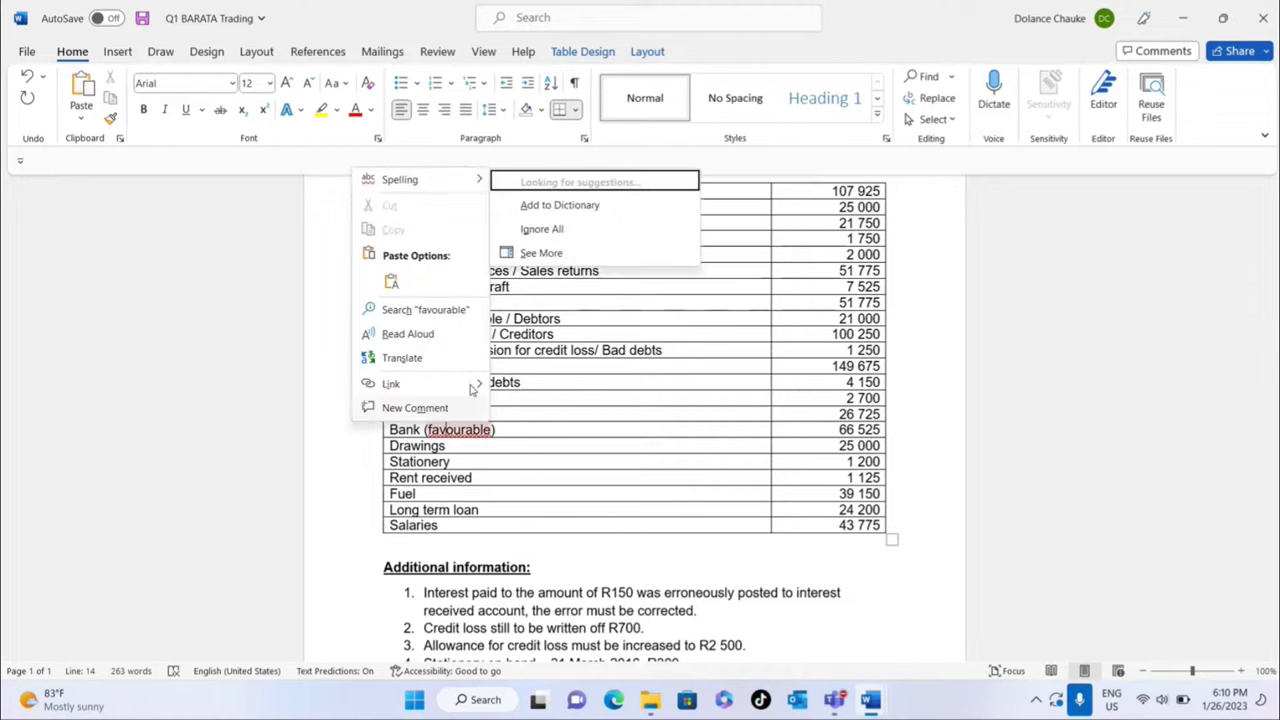
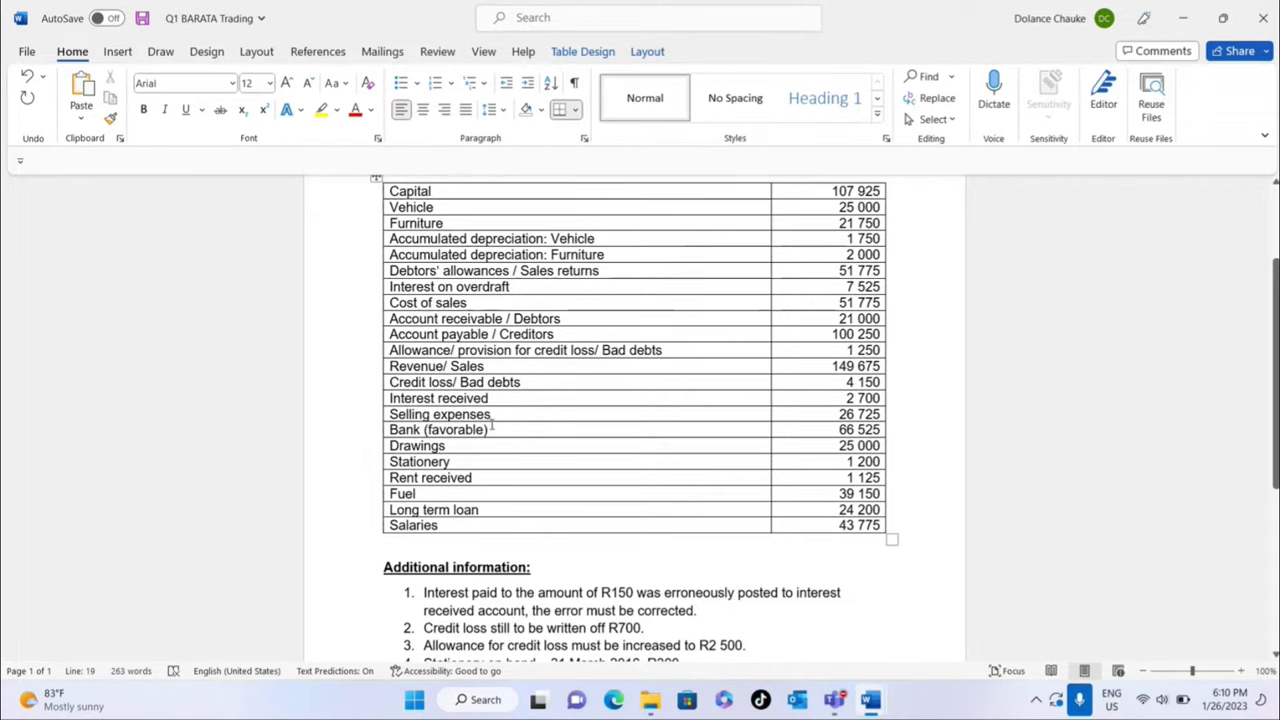
click(520, 382)
- Read through the additional information items and the required task below the balances table
scroll(1276, 480, down, 2)
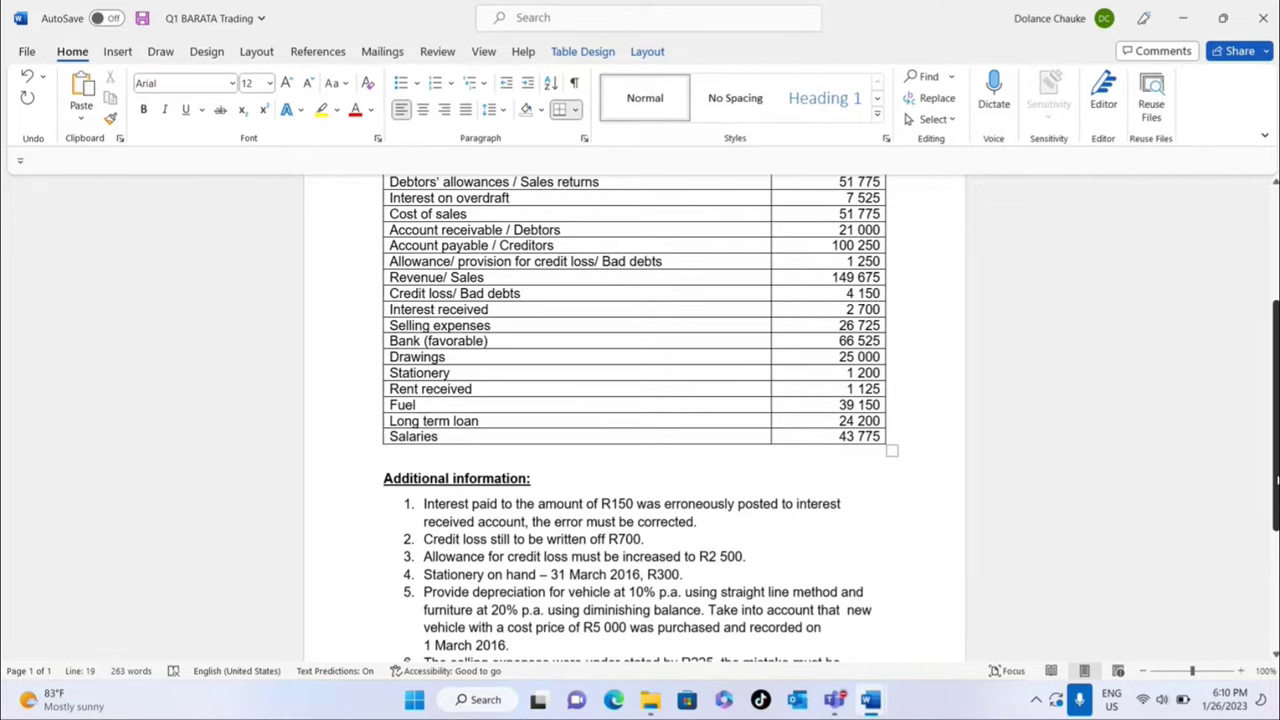
drag(1276, 480, 1276, 538)
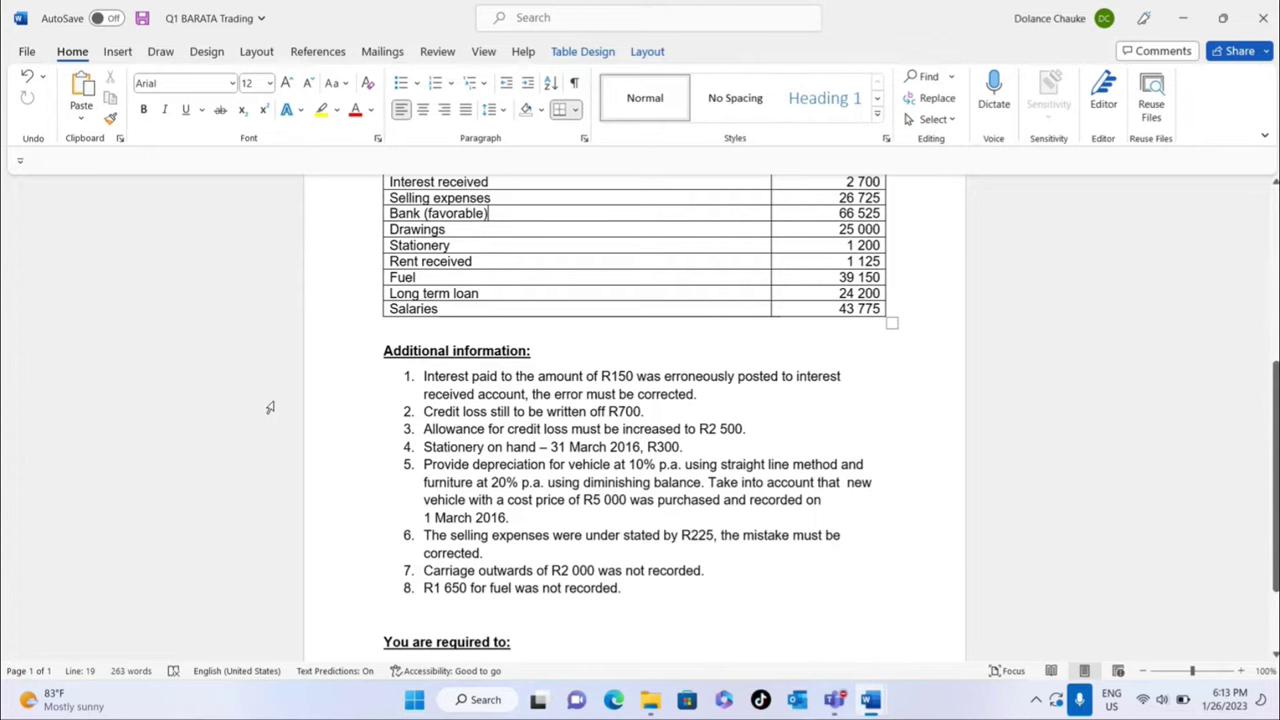
scroll(566, 553, down, 1)
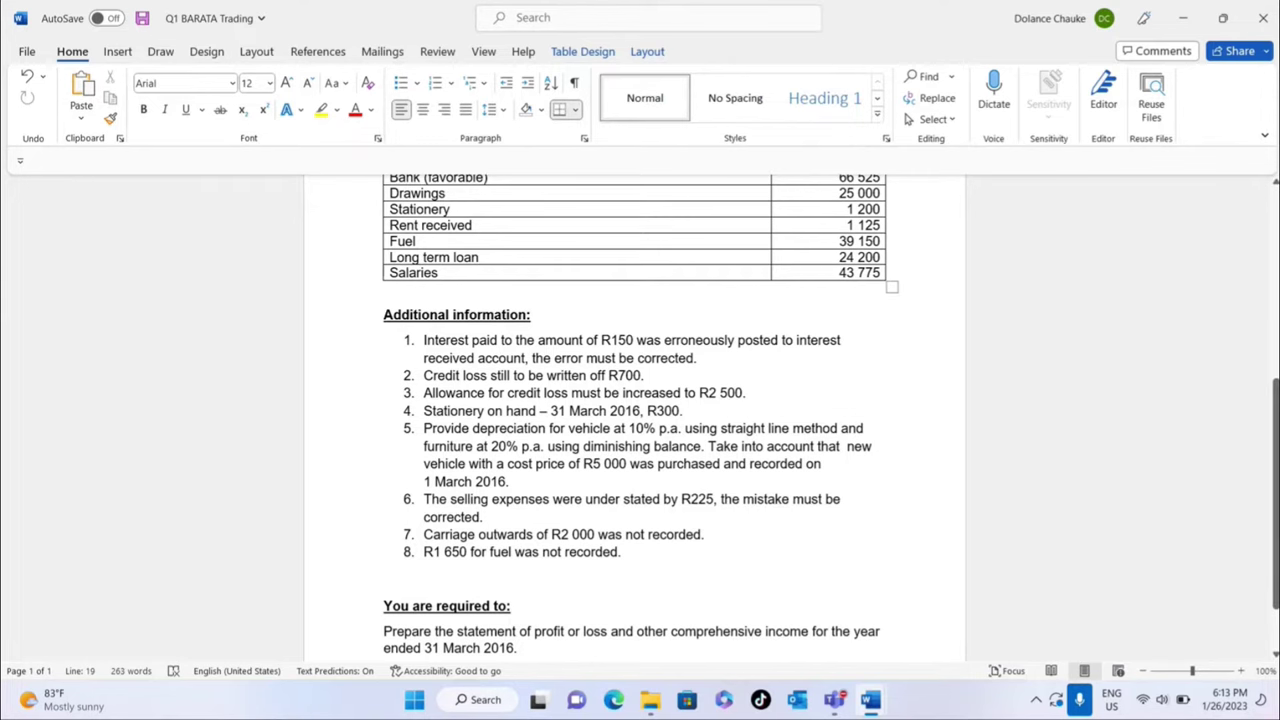
scroll(640, 418, up, 4)
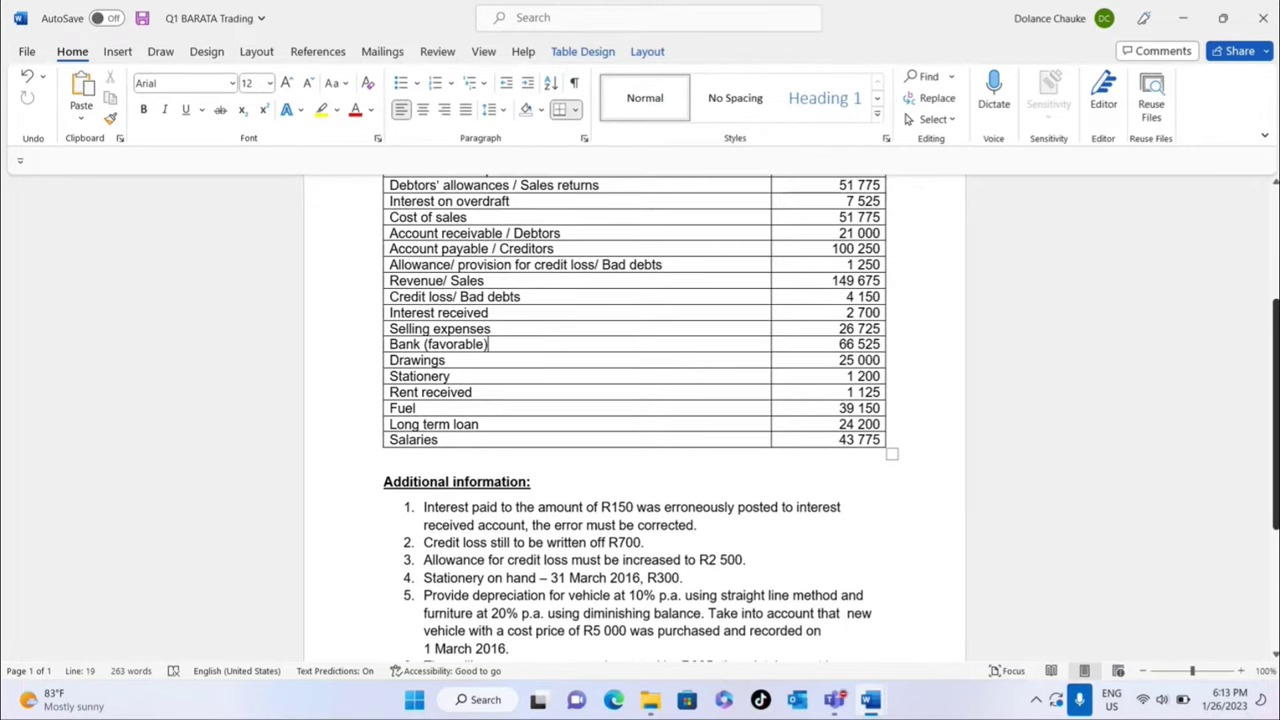
- Switch to the statement of profit or loss document and open a bracketed working after the Sales label
mouse_move(870, 700)
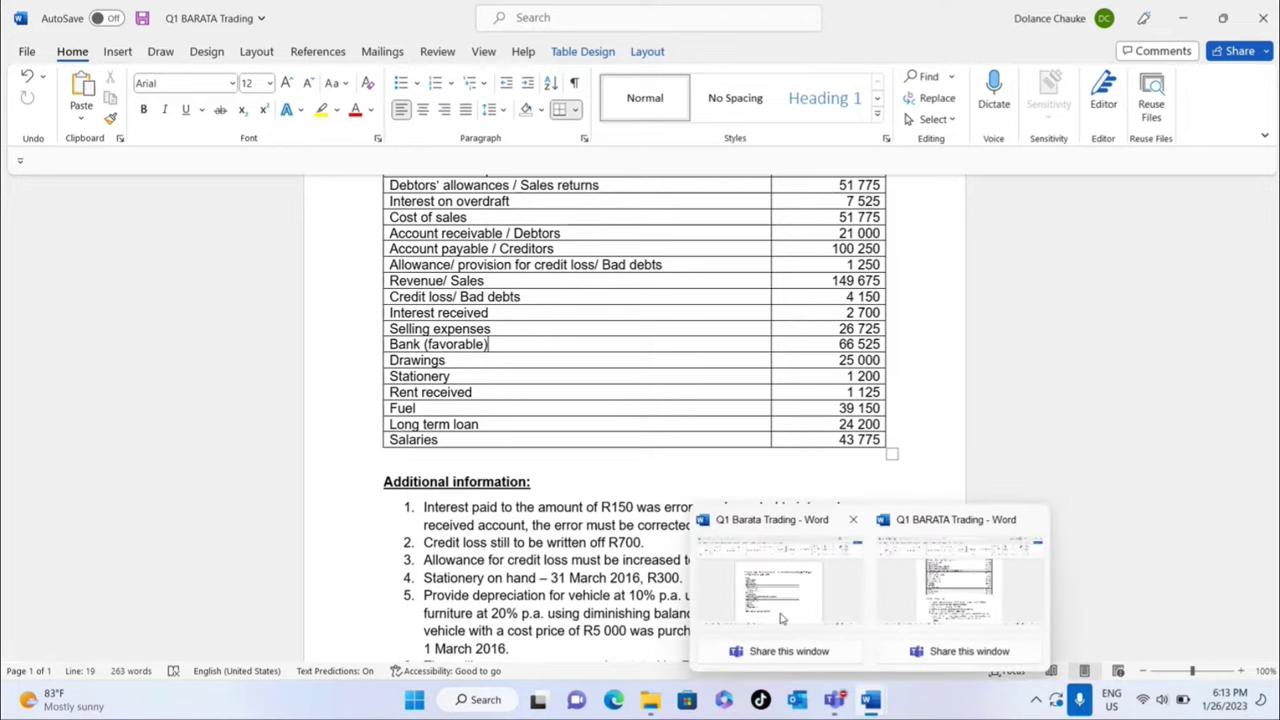
click(780, 614)
click(416, 319)
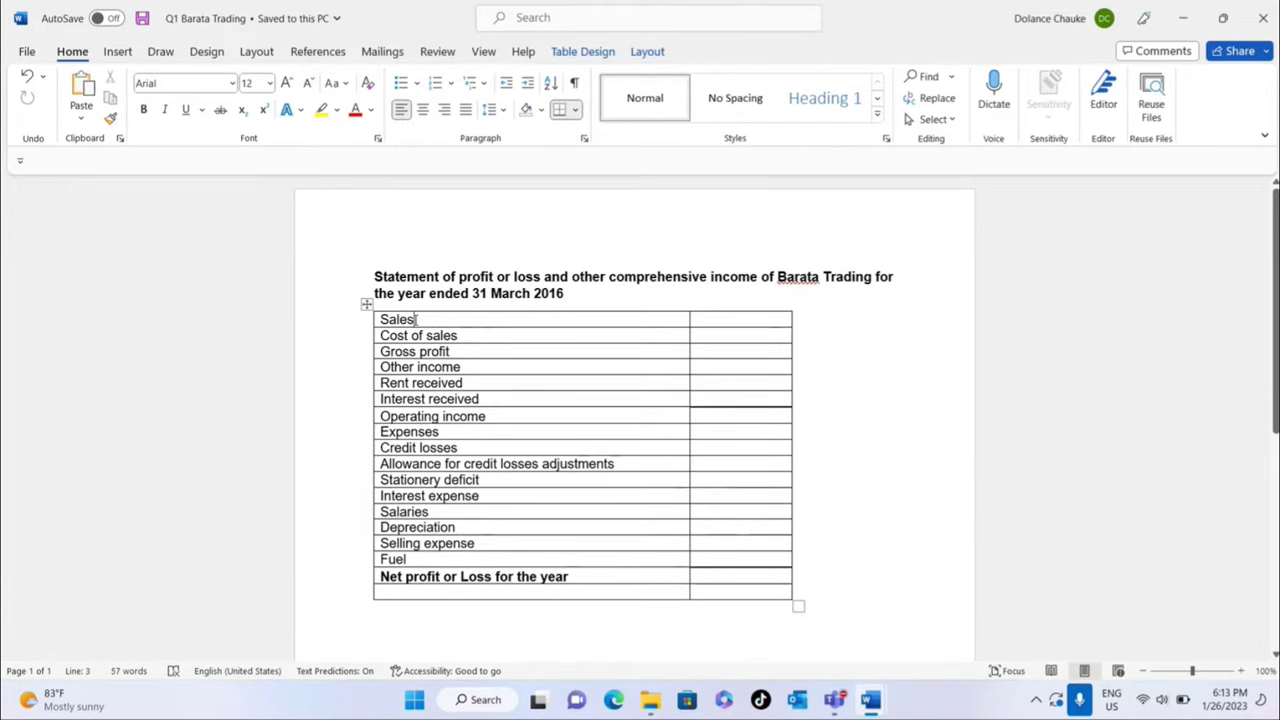
text(()
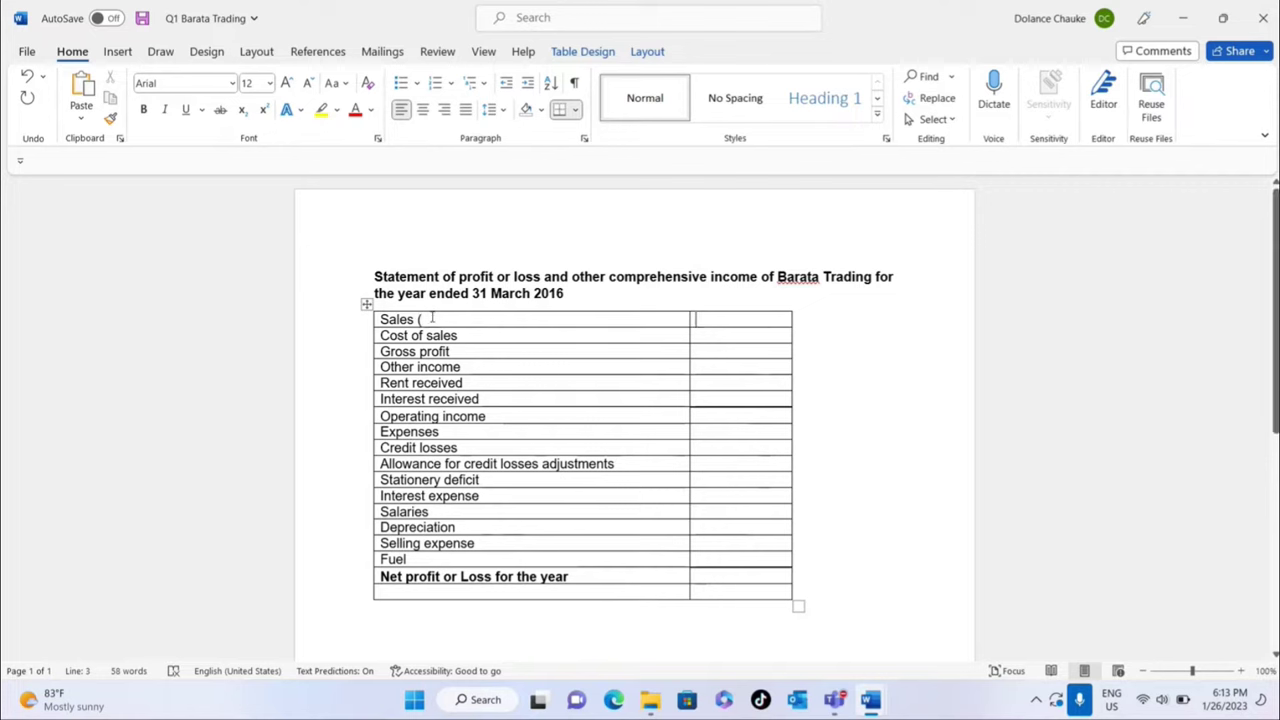
- Look up the Revenue/ Sales balance in the balances document and return to the statement
mouse_move(870, 703)
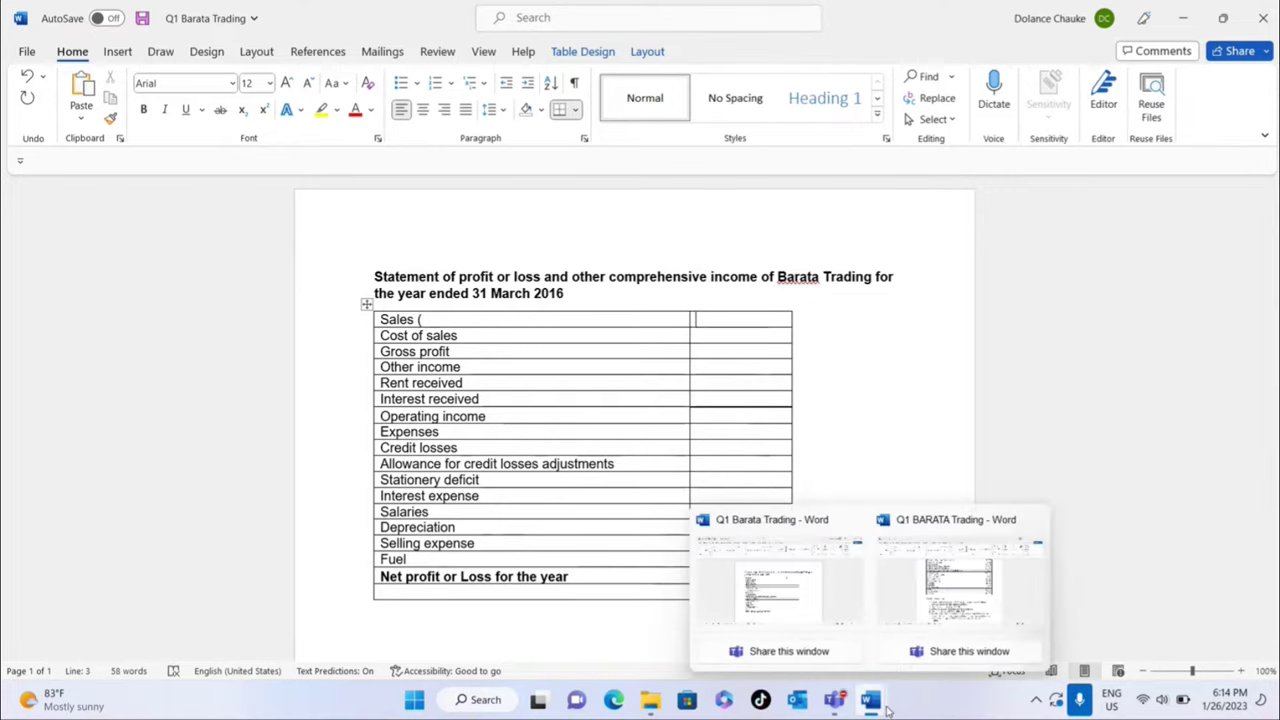
click(922, 610)
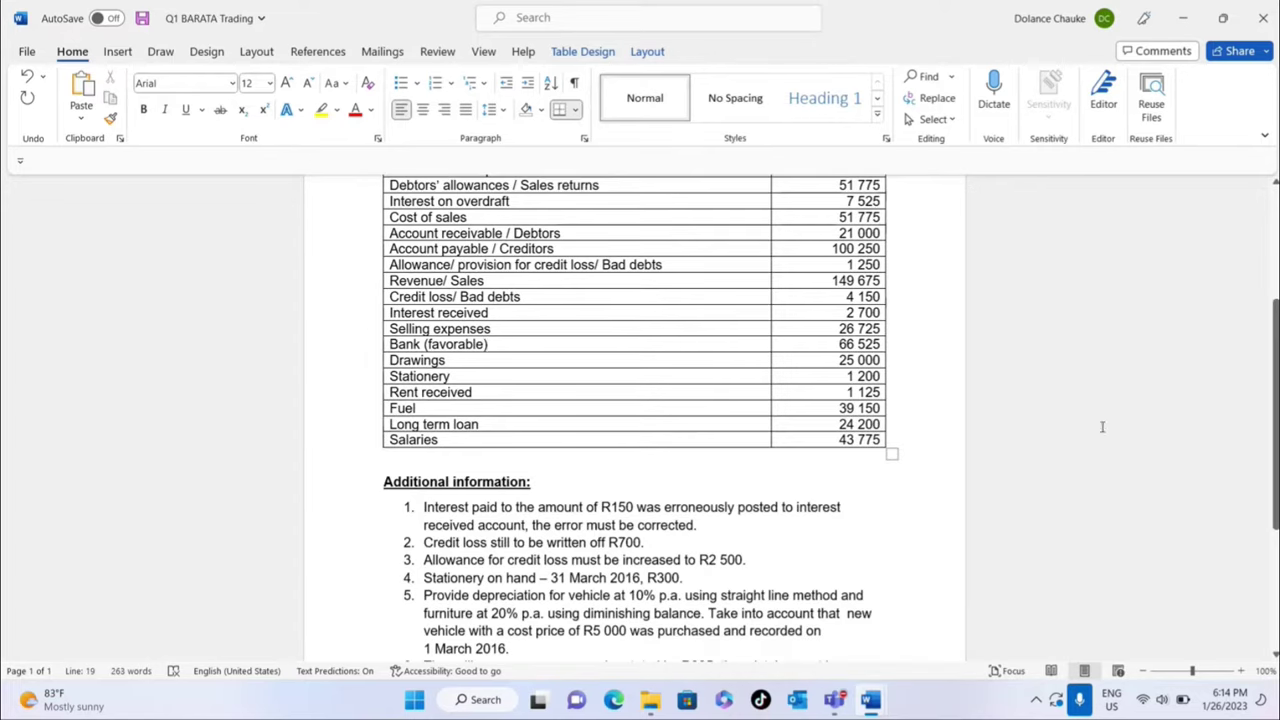
drag(1274, 395, 1277, 322)
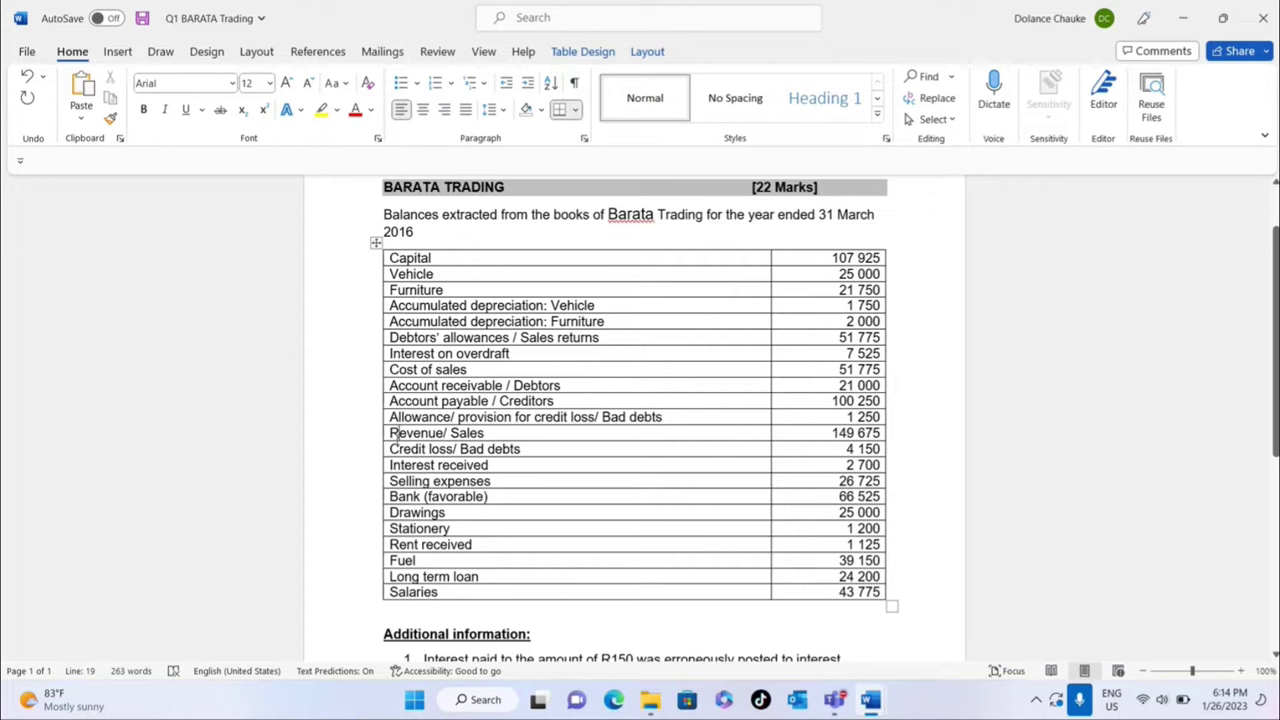
drag(392, 432, 865, 442)
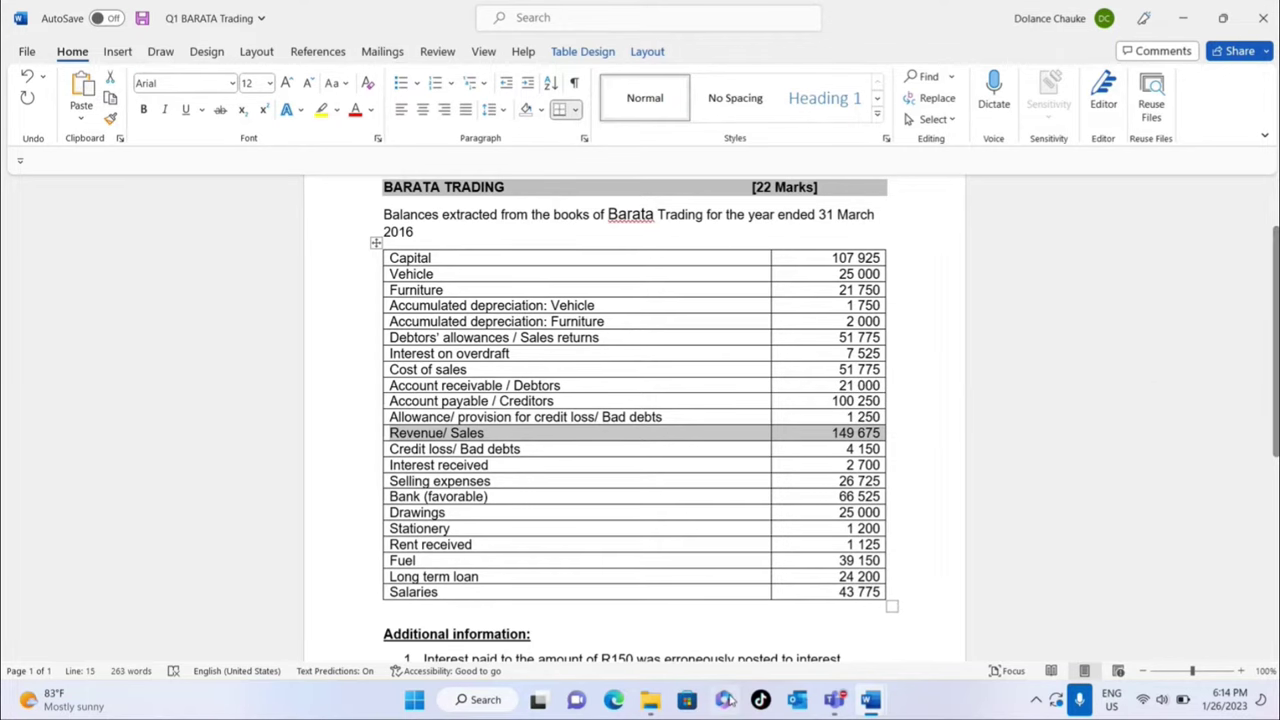
mouse_move(866, 703)
click(795, 596)
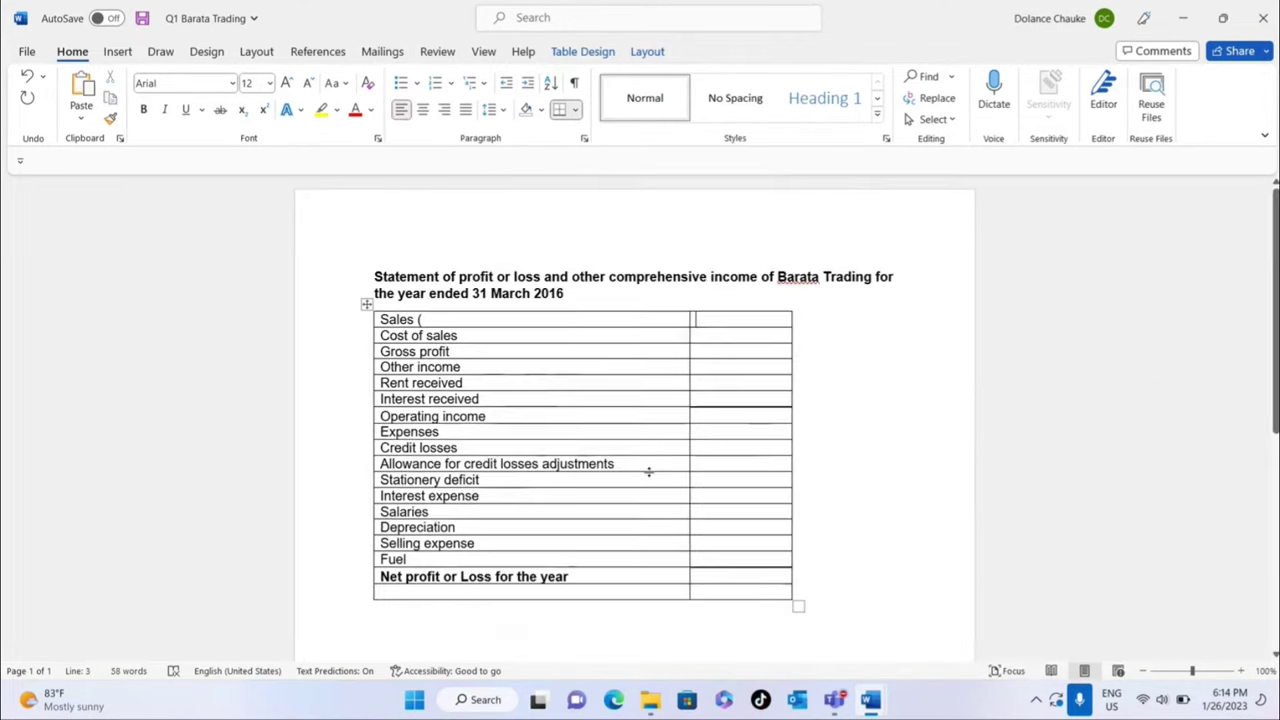
- Complete the Sales working as (149 675 – 51 775) and enter 97 900 in its amount cell
click(443, 319)
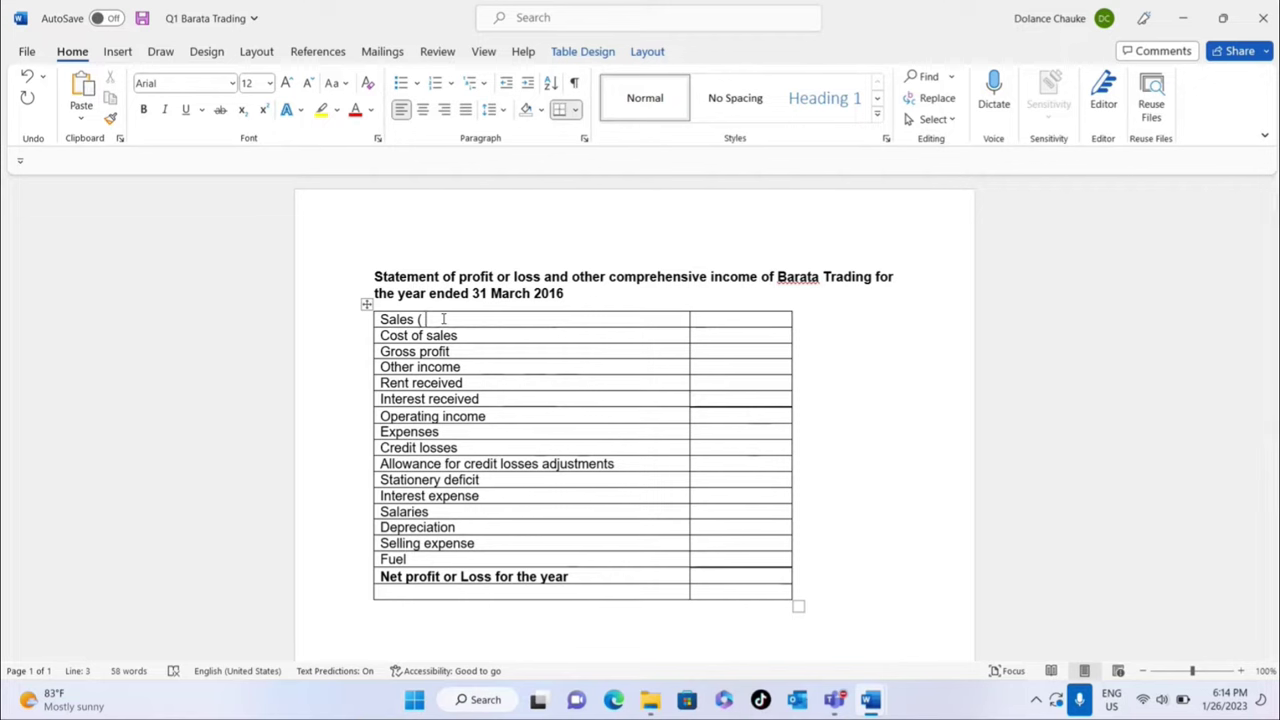
text(149)
text( 675)
text( -)
text( 51)
text( 775))
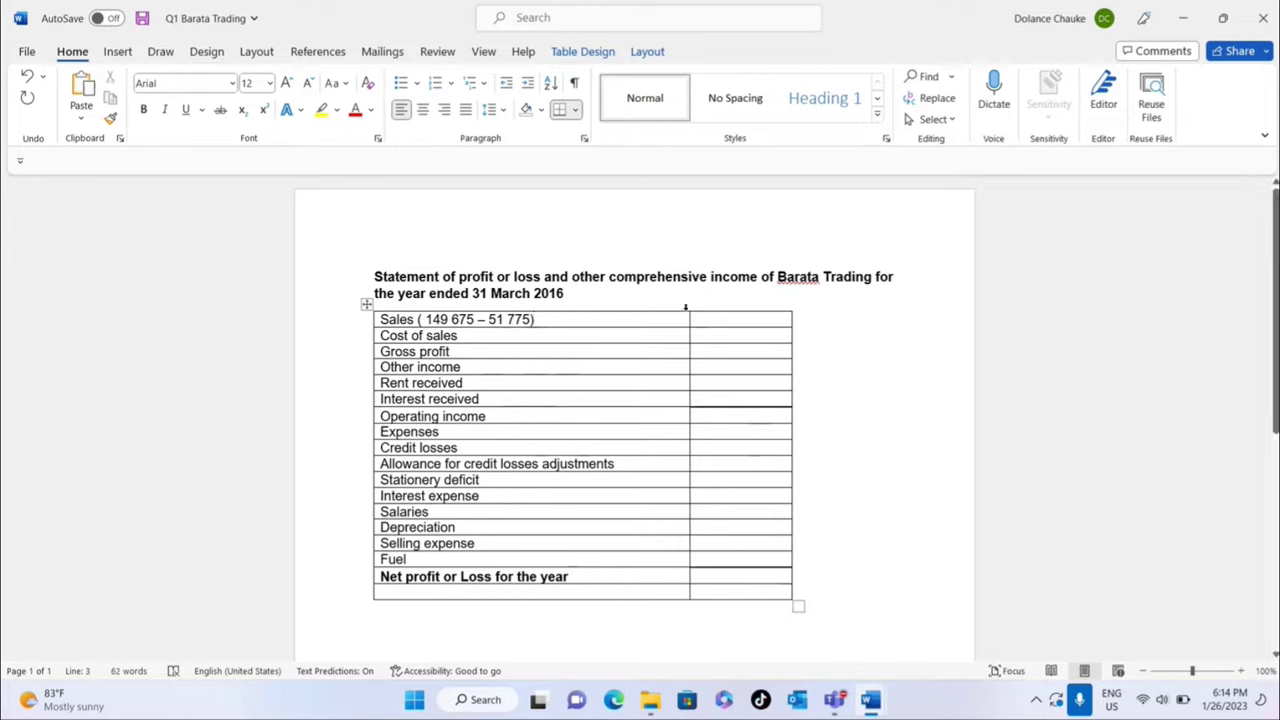
click(715, 322)
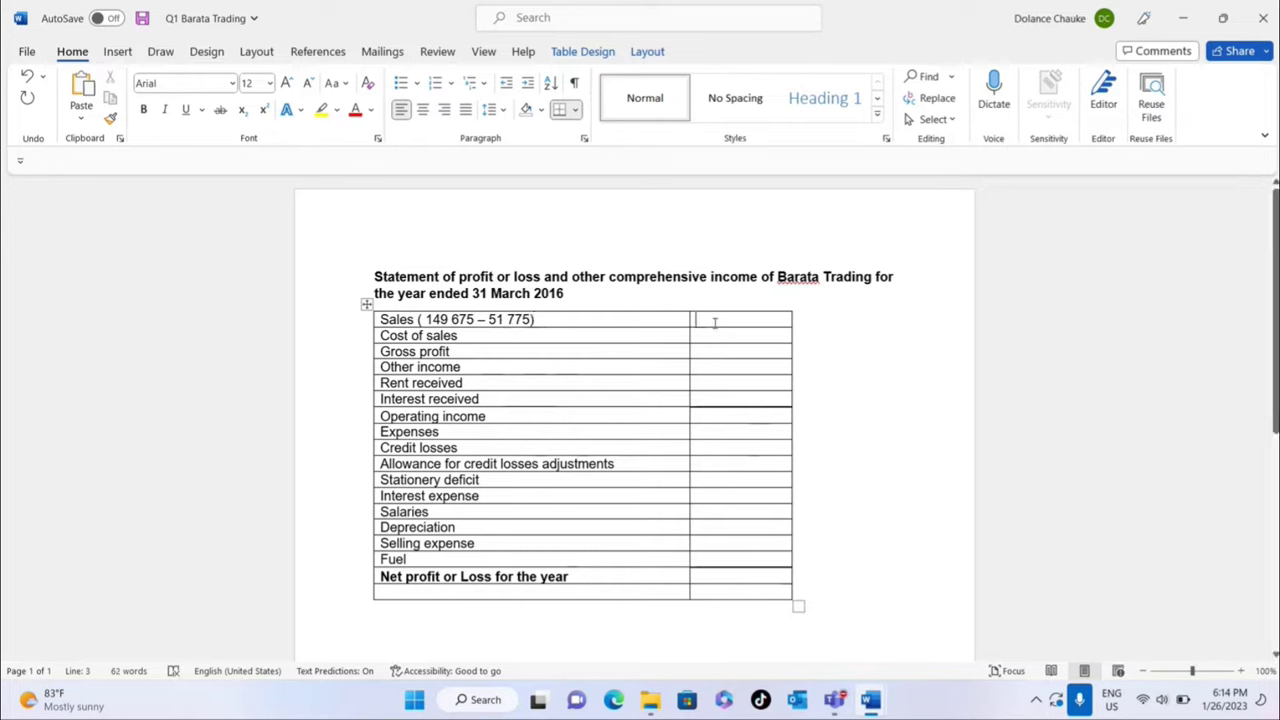
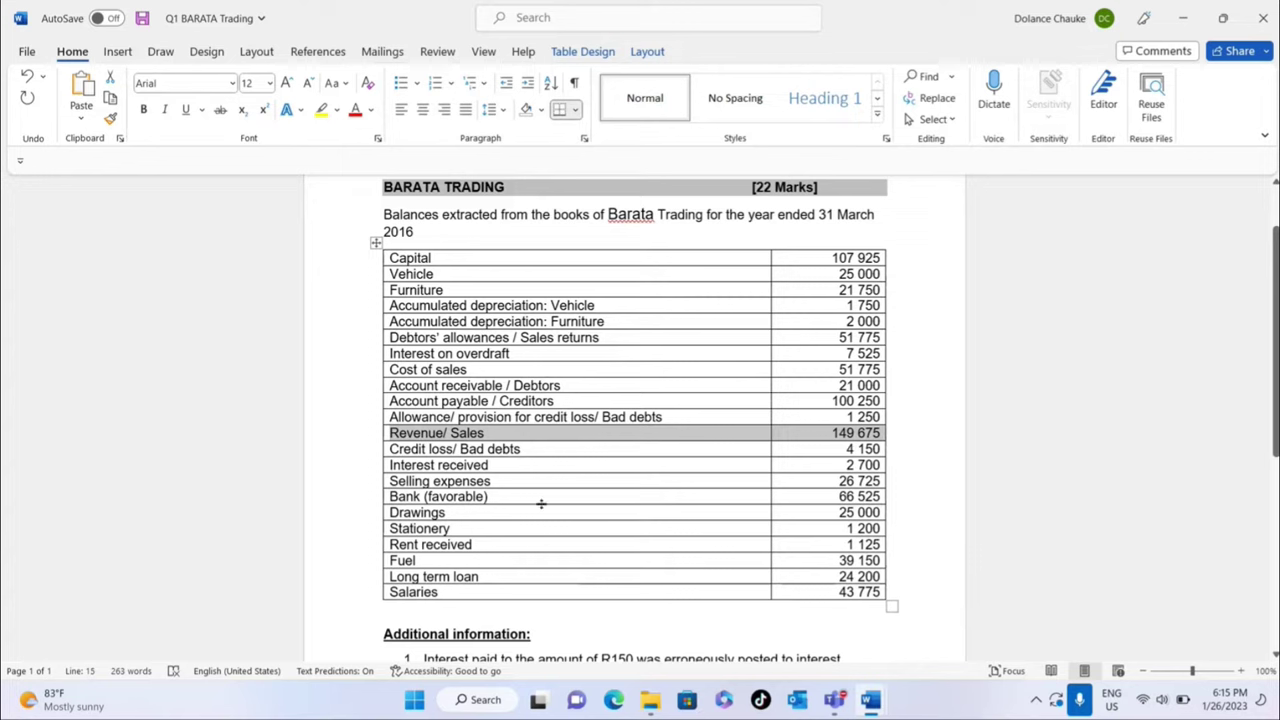
- Look up the Cost of sales balance and enter it as (51 775) in the statement's Cost of sales row
click(396, 371)
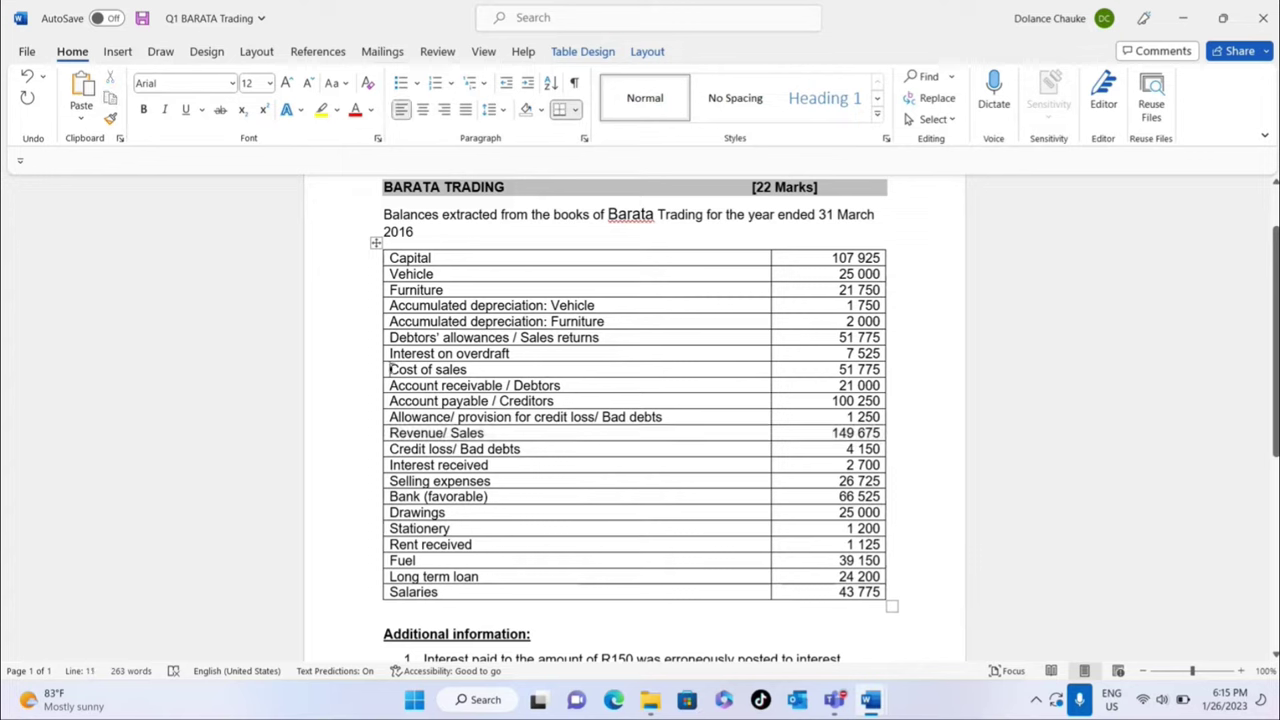
drag(391, 369, 847, 375)
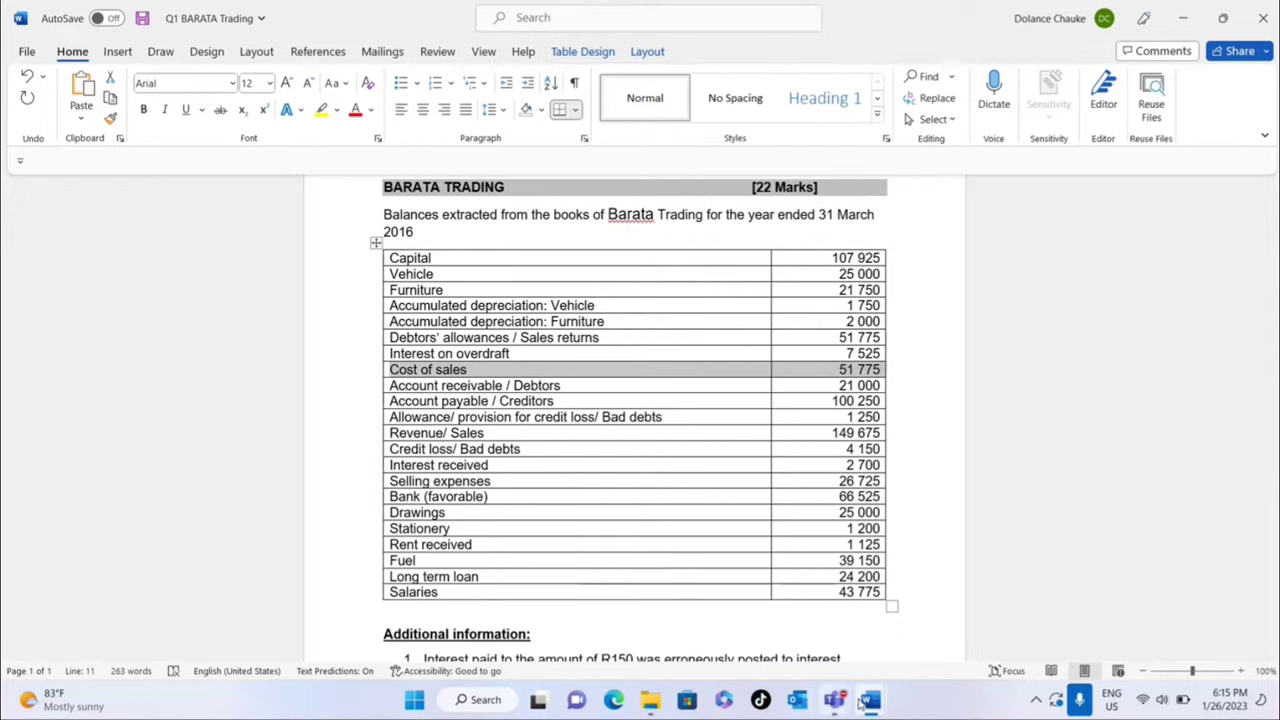
mouse_move(876, 703)
click(792, 560)
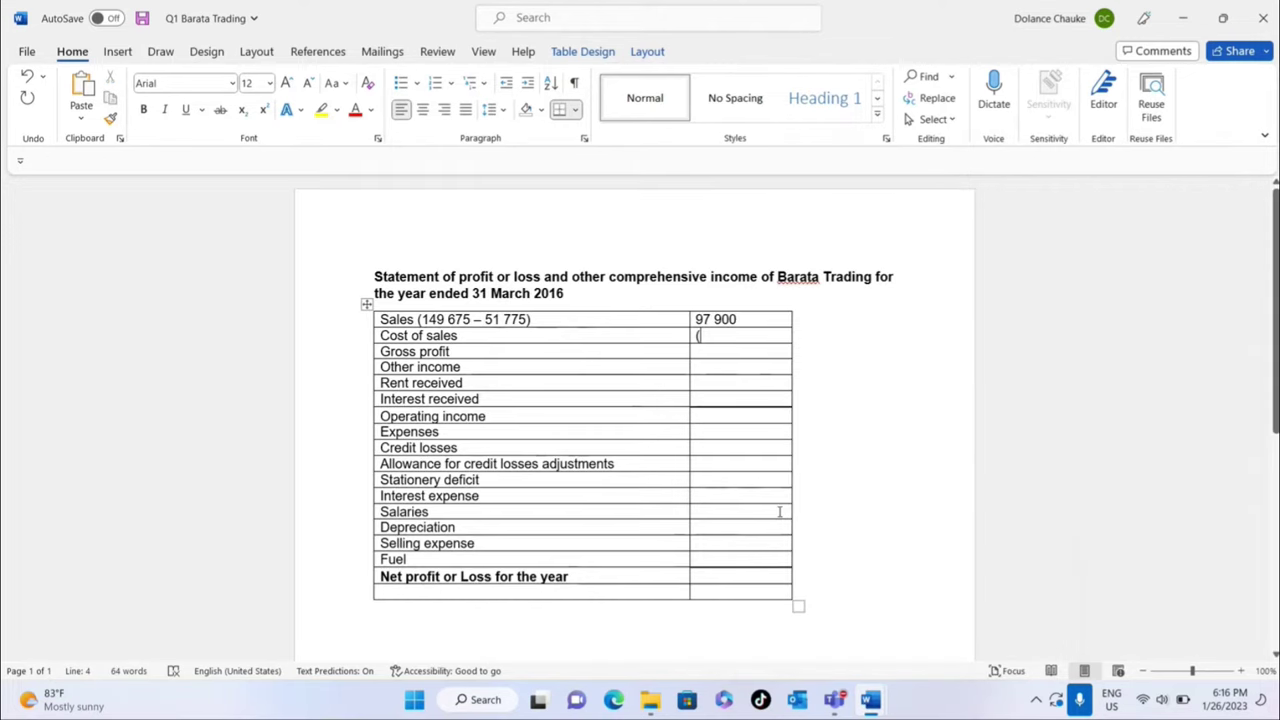
text((51 775)
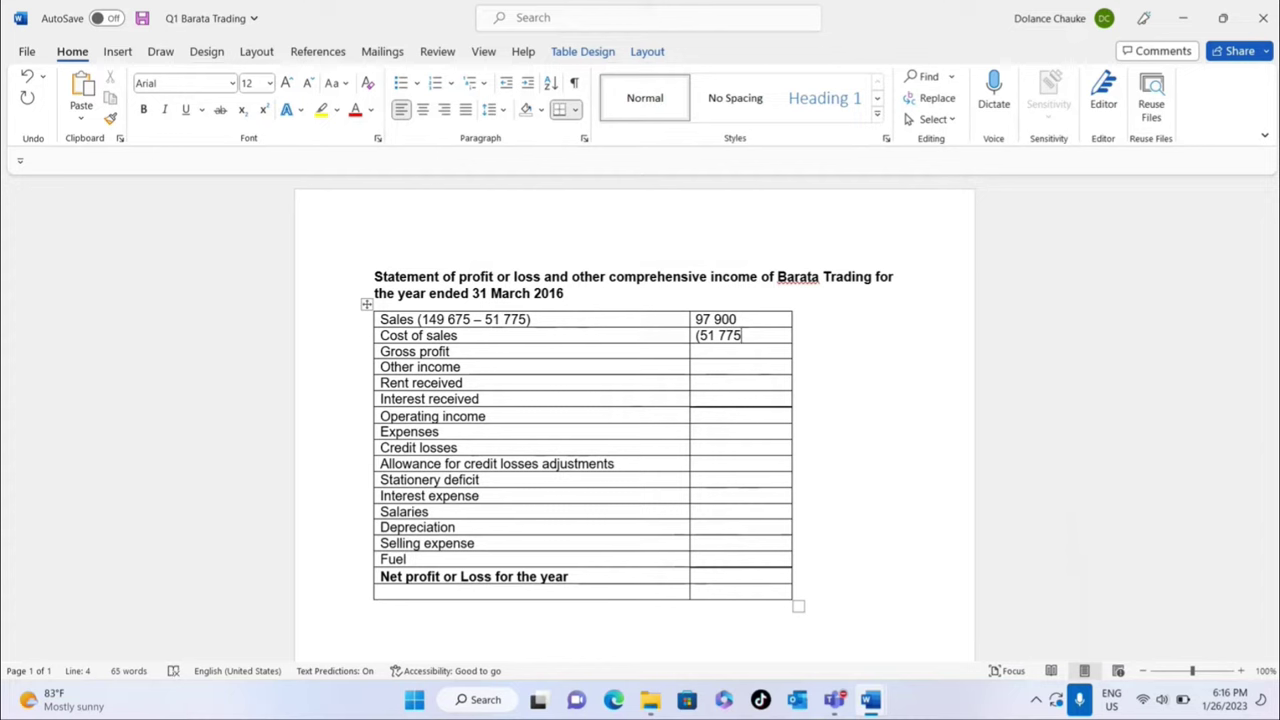
text())
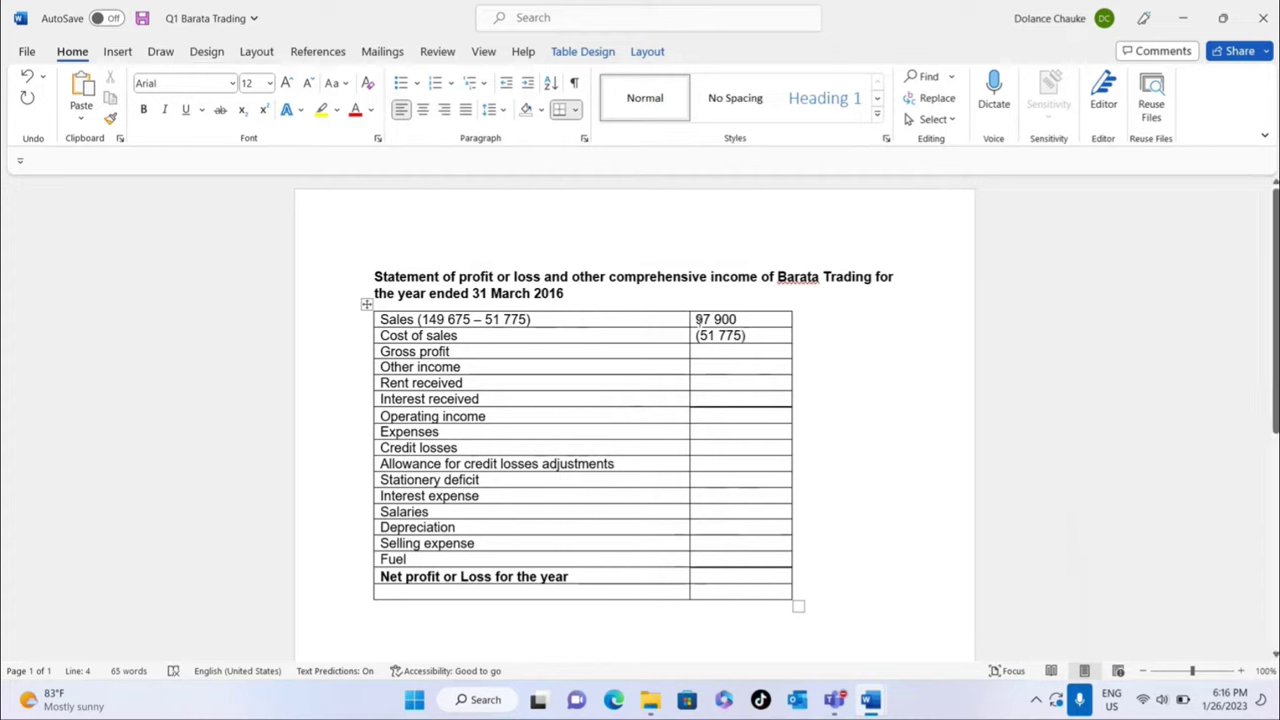
- Centre the statement's whole amounts column and enter 46 125 as the gross profit
mouse_move(697, 320)
mouse_down()
mouse_move(778, 328)
mouse_move(749, 588)
mouse_up()
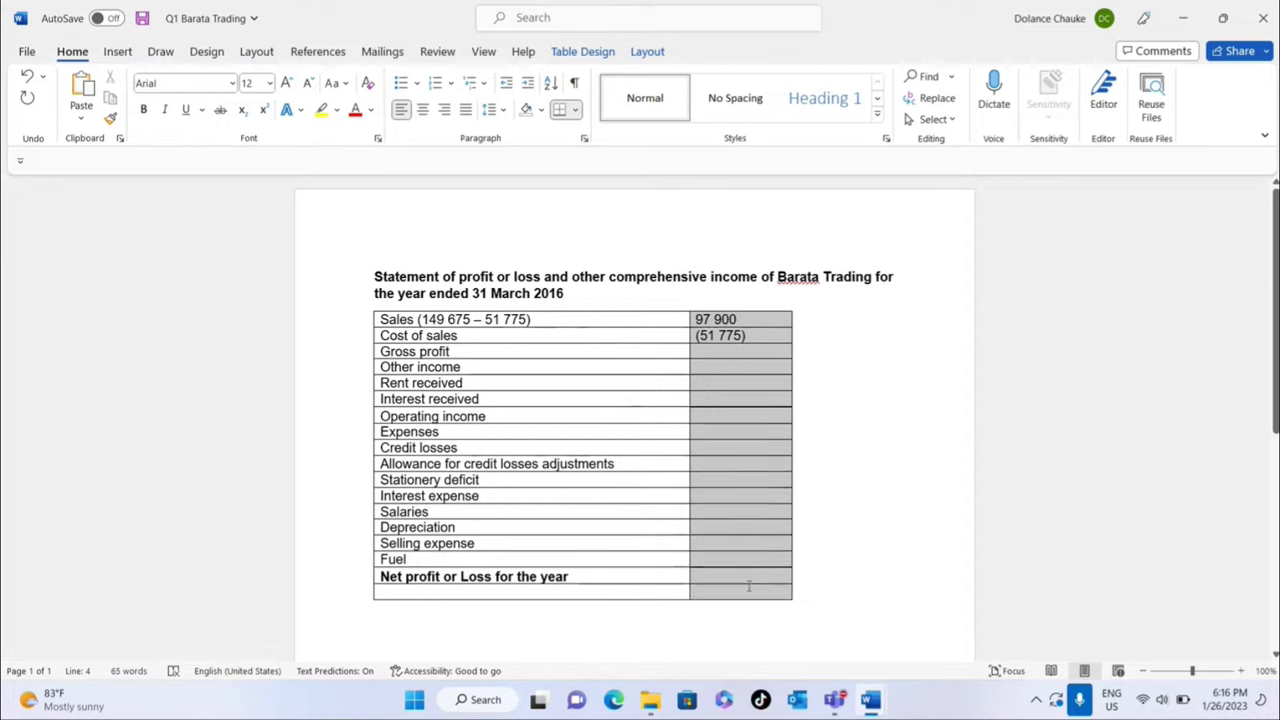
click(422, 110)
click(906, 491)
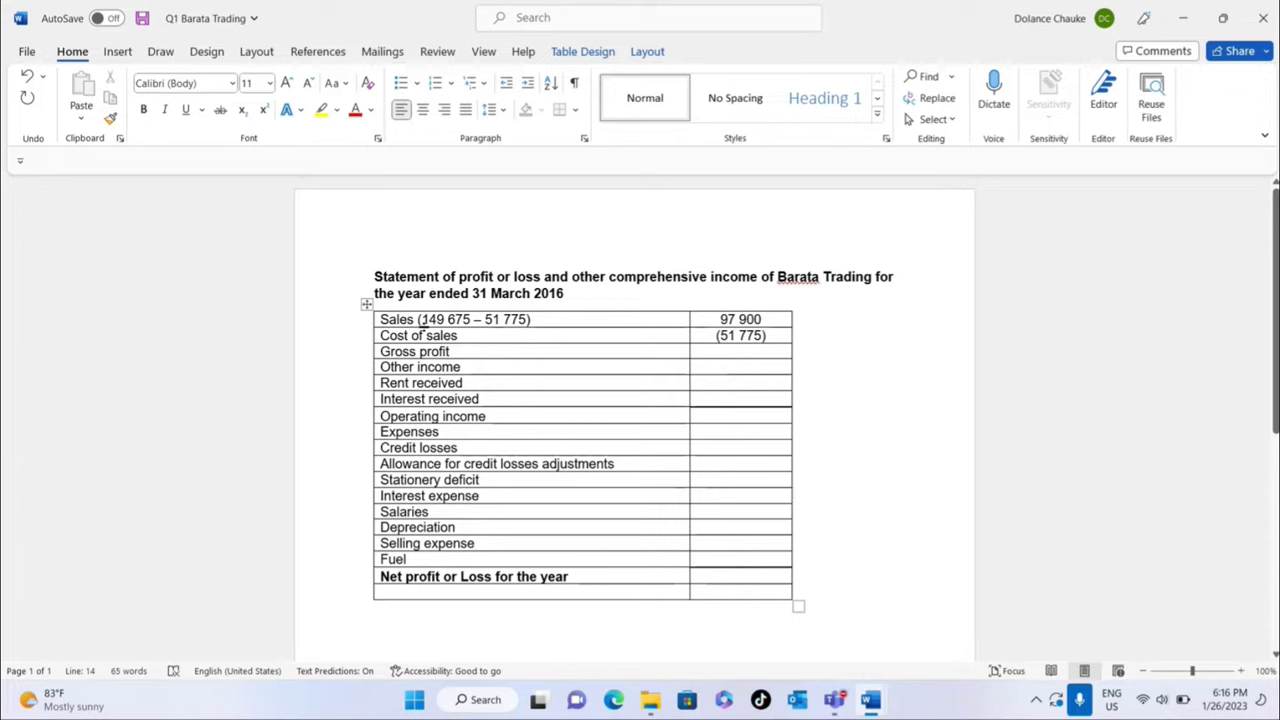
click(705, 352)
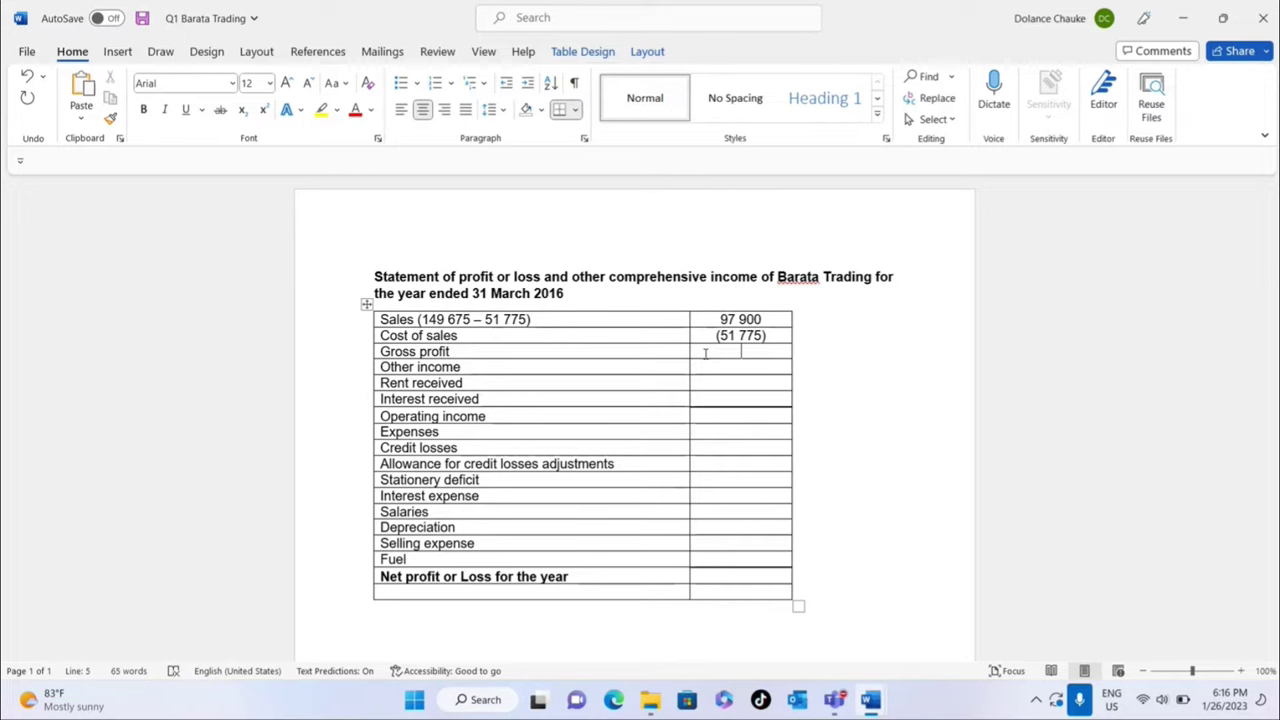
text(46 125)
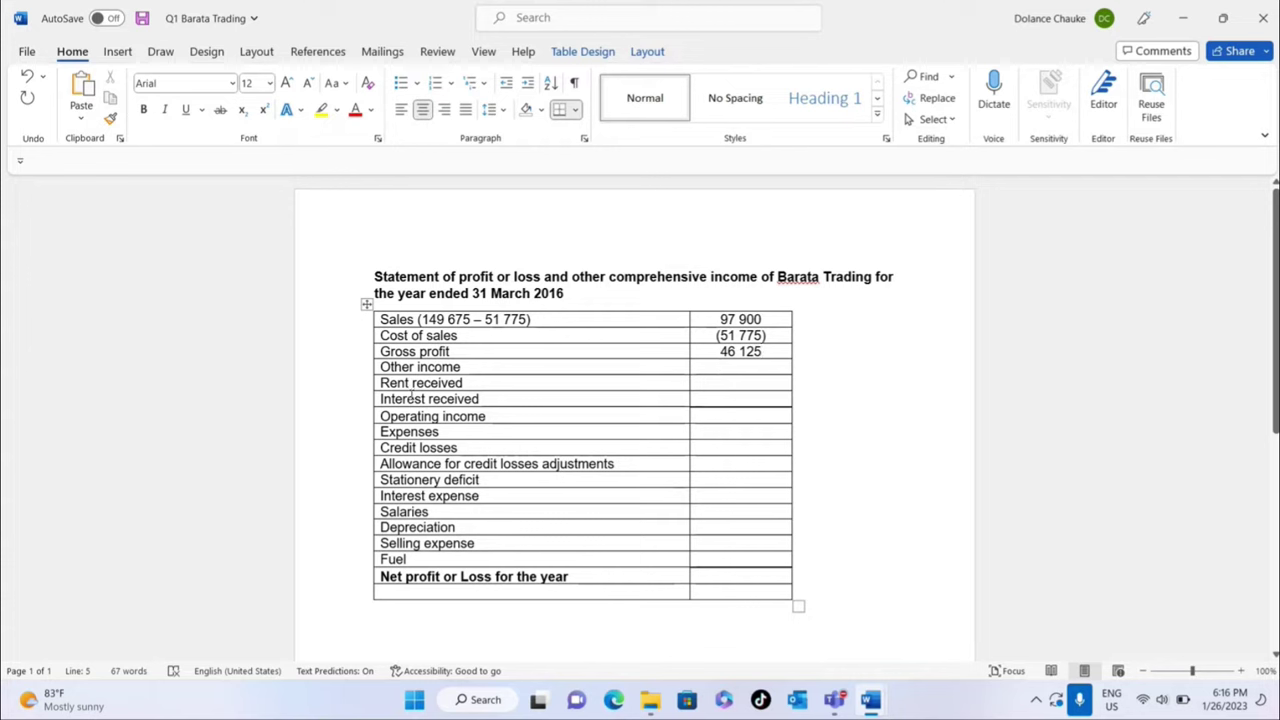
- Check the Rent received balance and the additional information for adjustments, and enter 1 125 in the statement's Rent received row
click(704, 387)
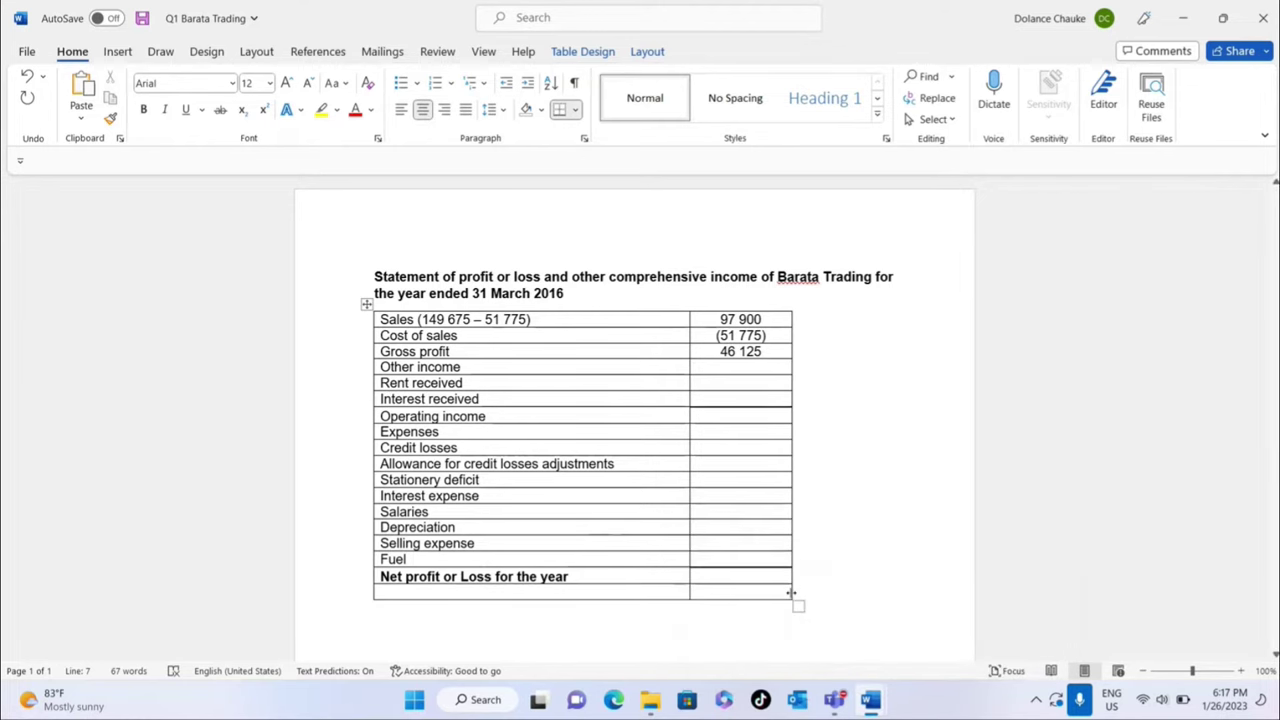
mouse_move(870, 700)
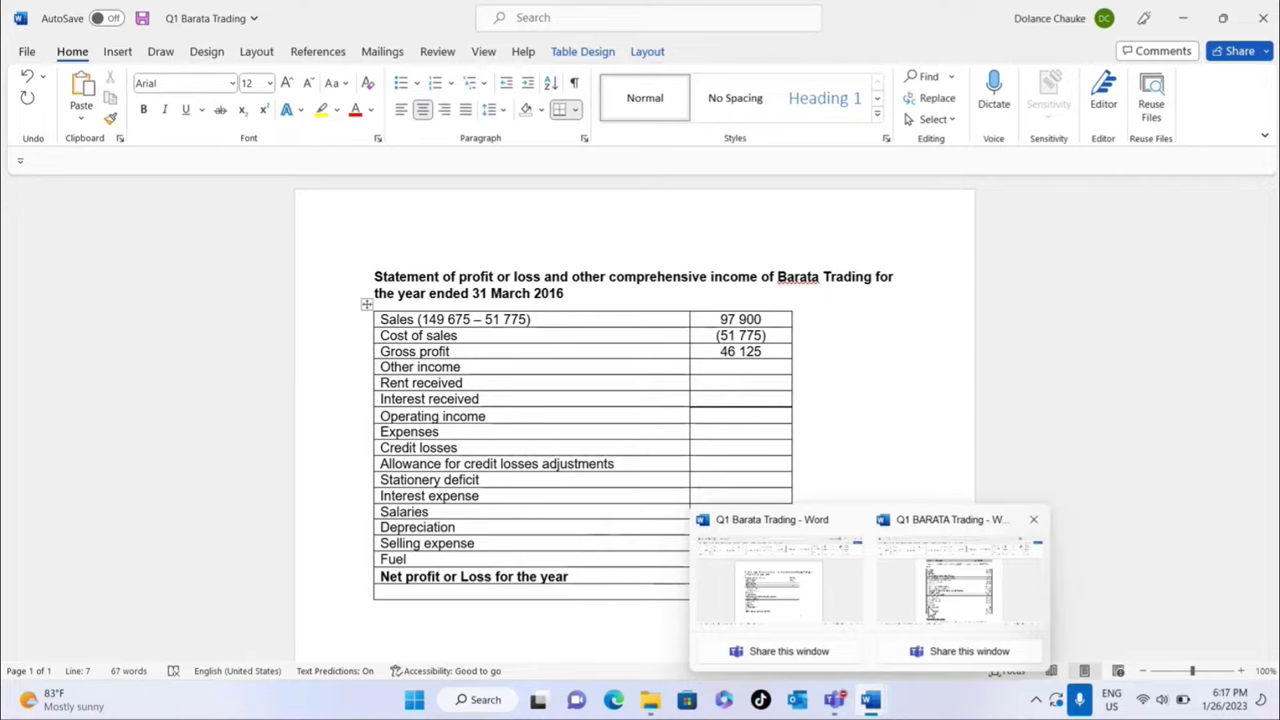
click(958, 580)
click(760, 551)
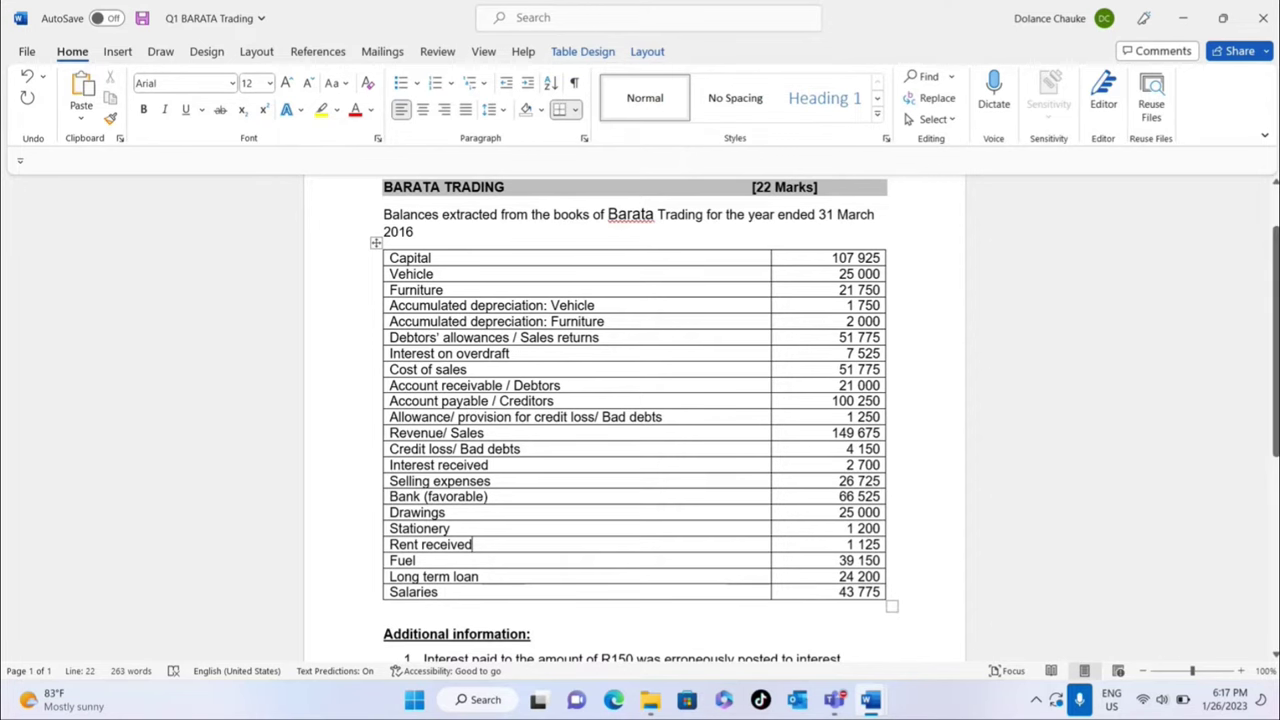
drag(1275, 428, 1275, 553)
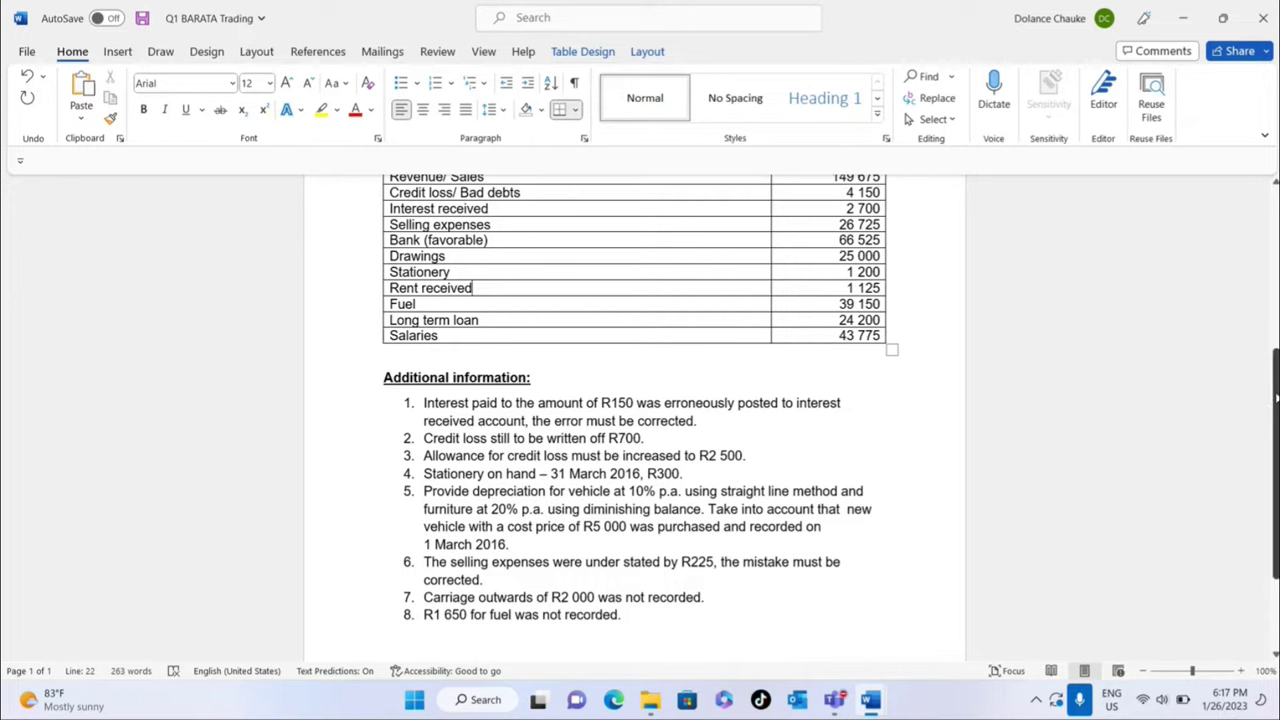
drag(1272, 392, 1272, 298)
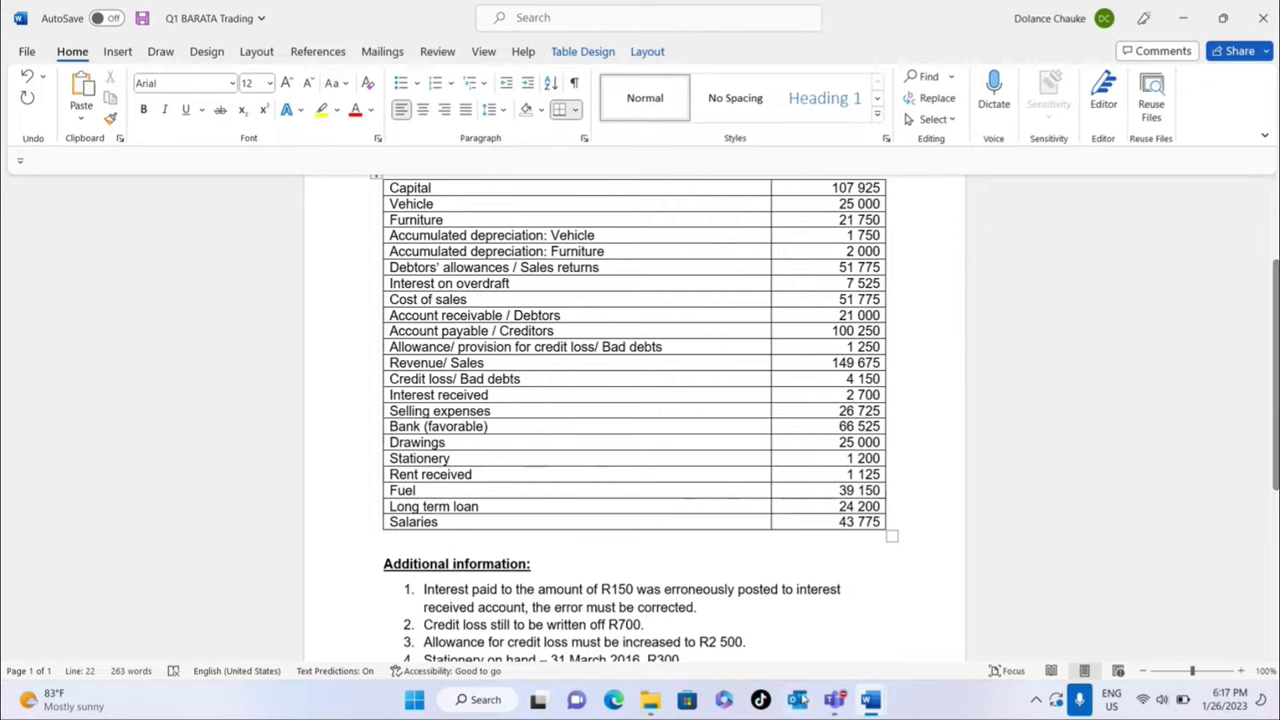
mouse_move(868, 700)
click(800, 605)
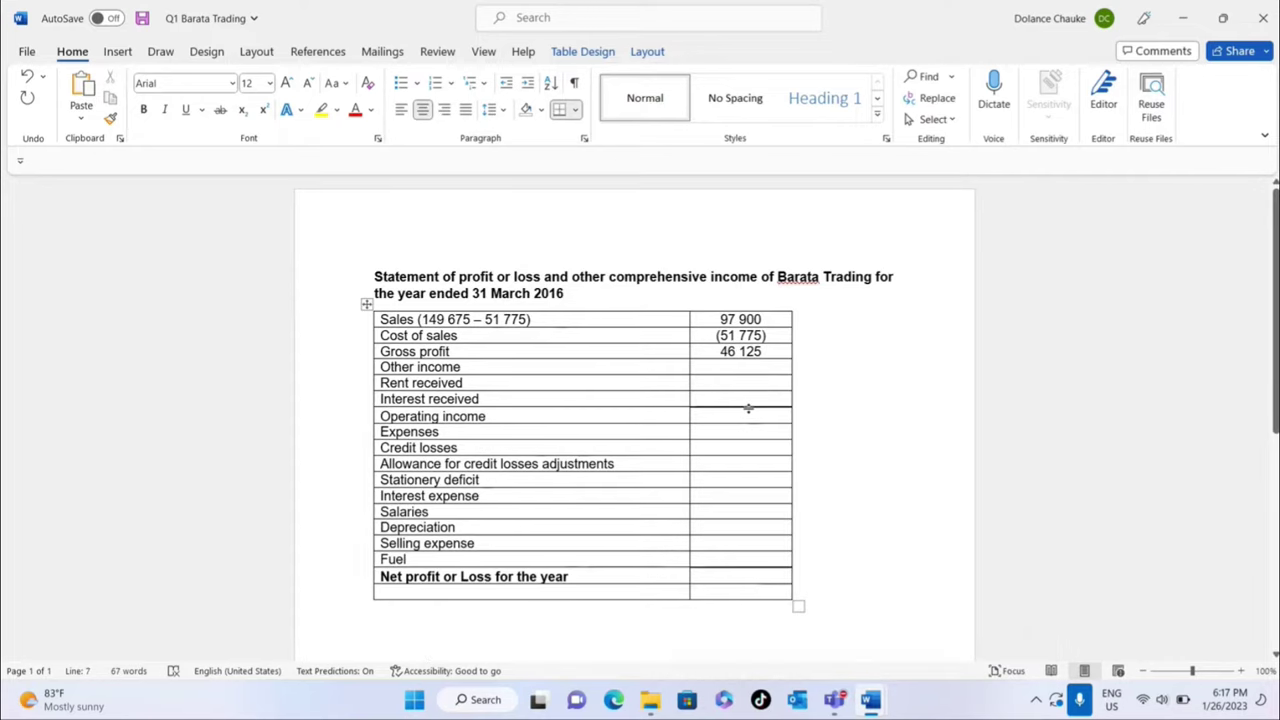
text(11)
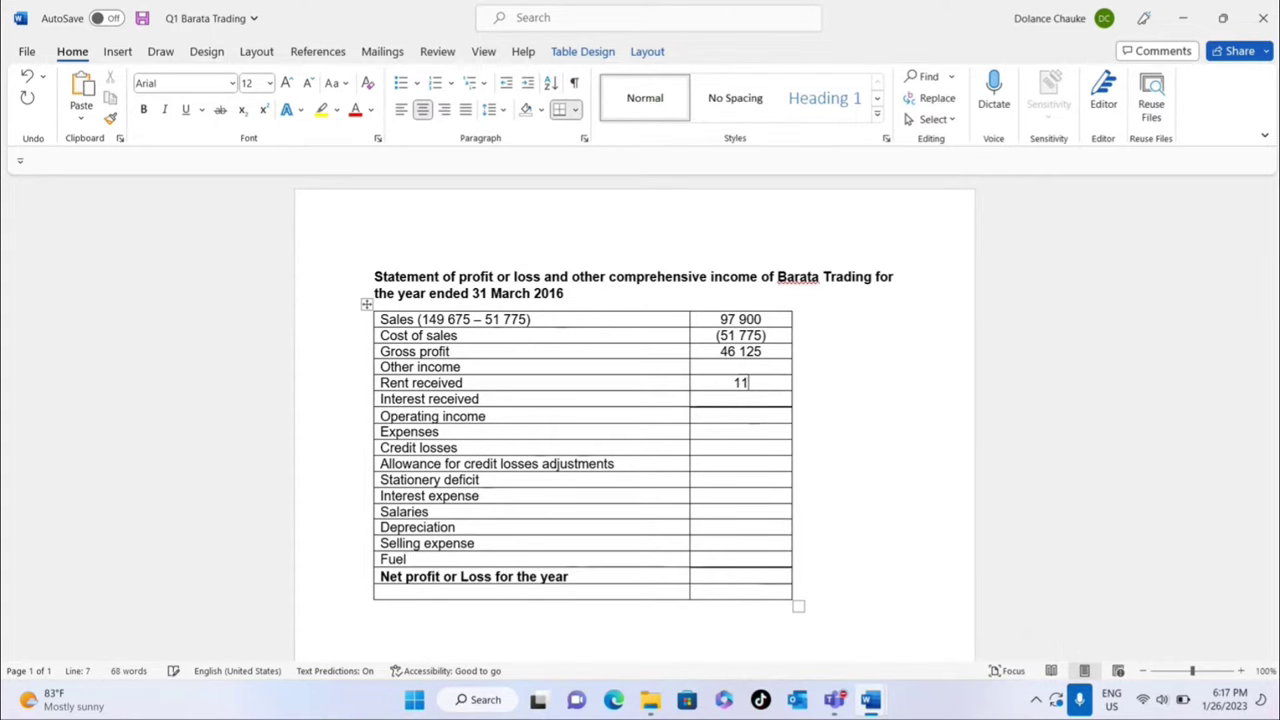
key(BackSpace)
text(125)
- Open a bracketed working after the Interest received label and look up the erroneously posted interest amount in additional information item 1
click(494, 399)
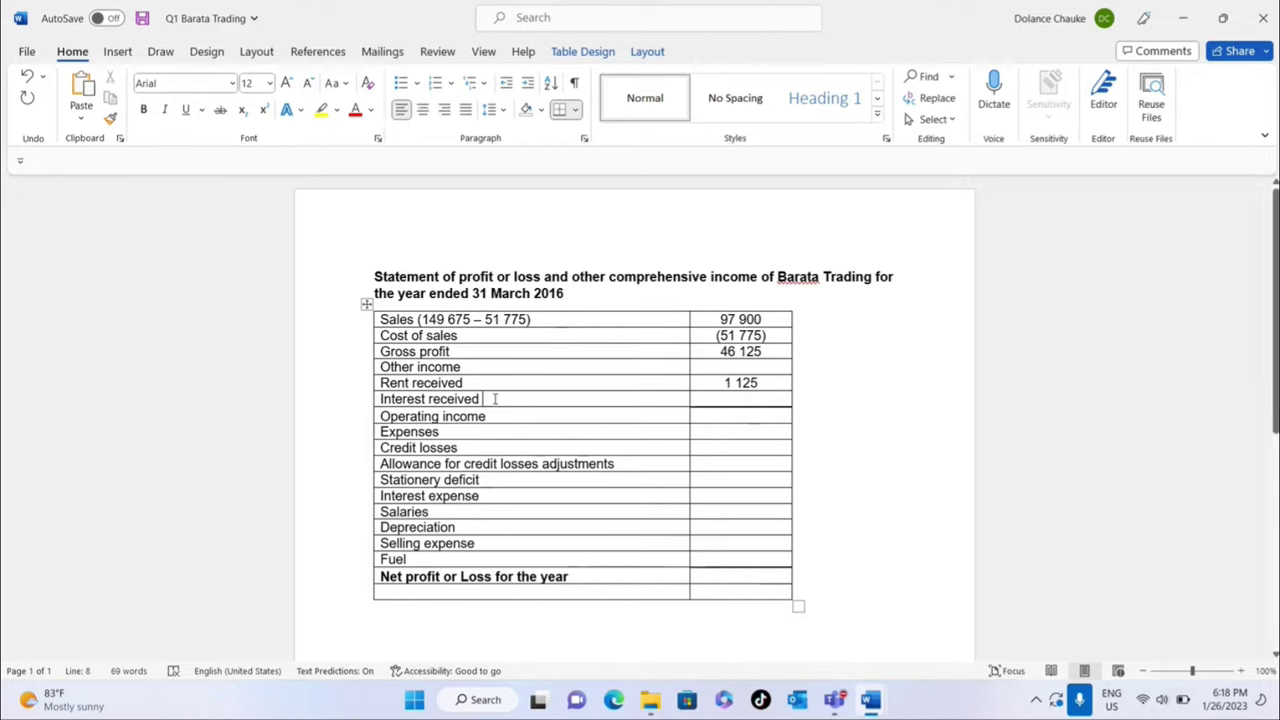
text(()
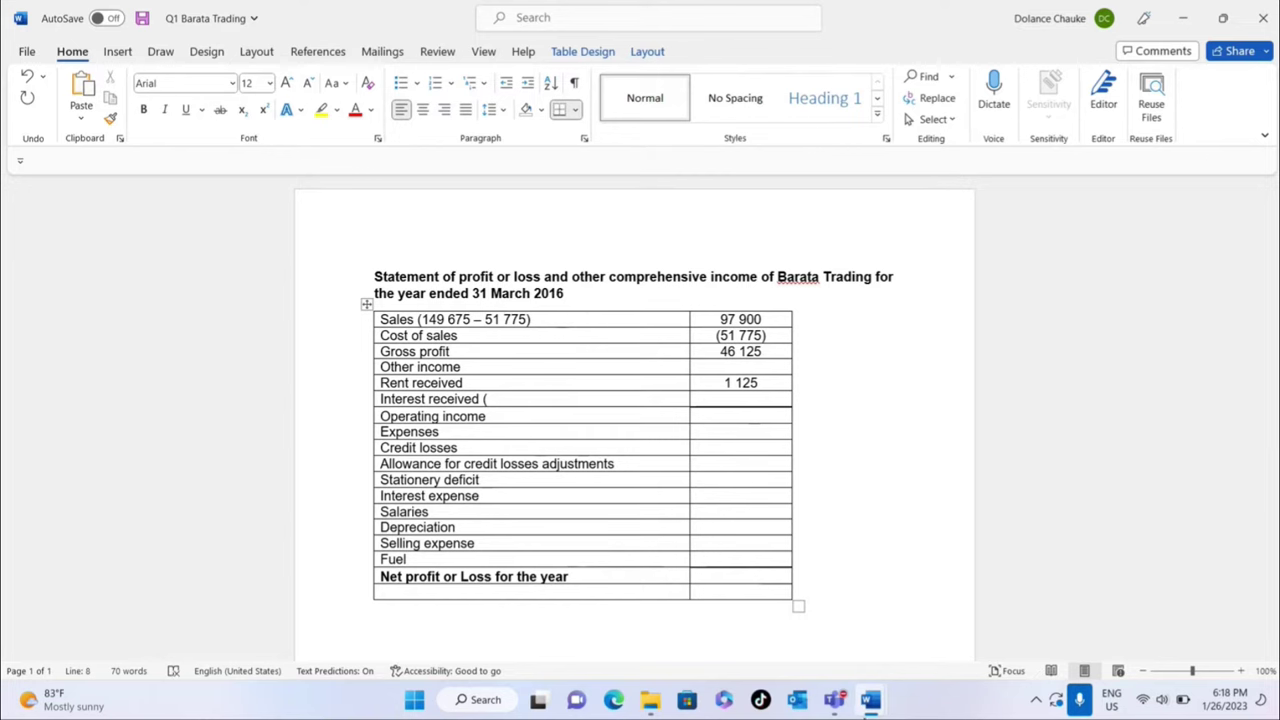
mouse_move(868, 703)
click(930, 598)
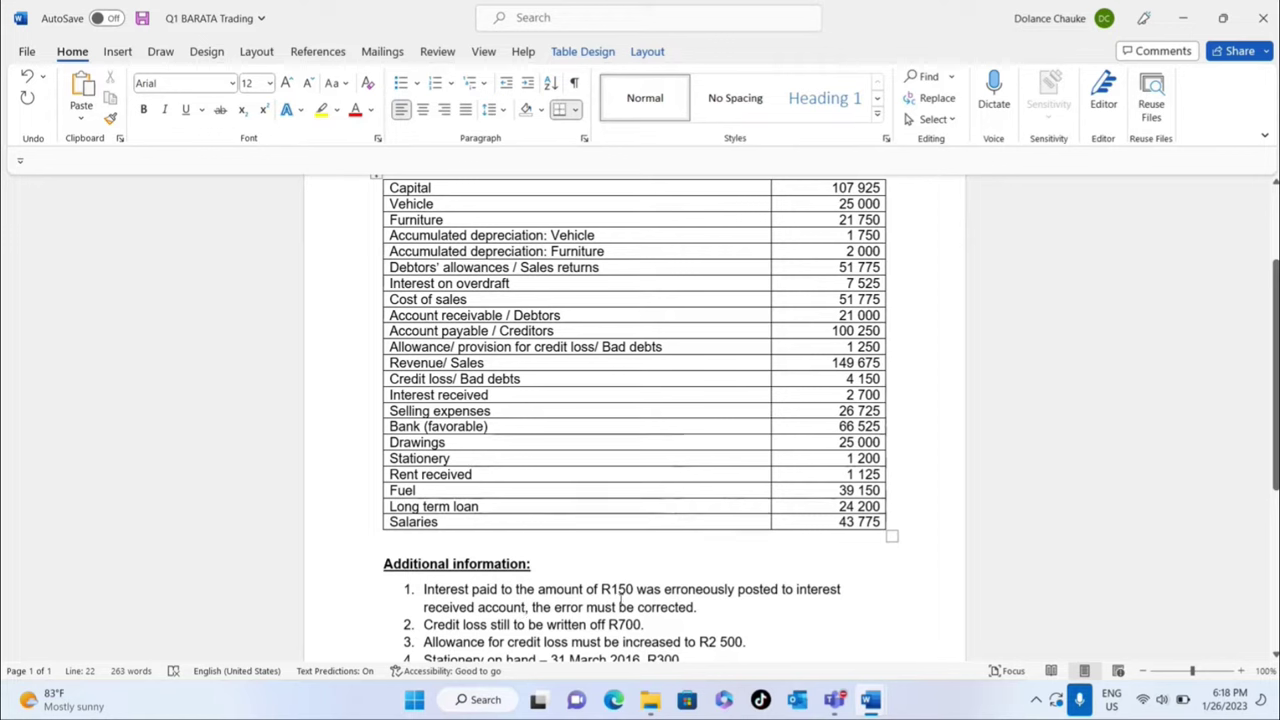
drag(636, 590, 606, 591)
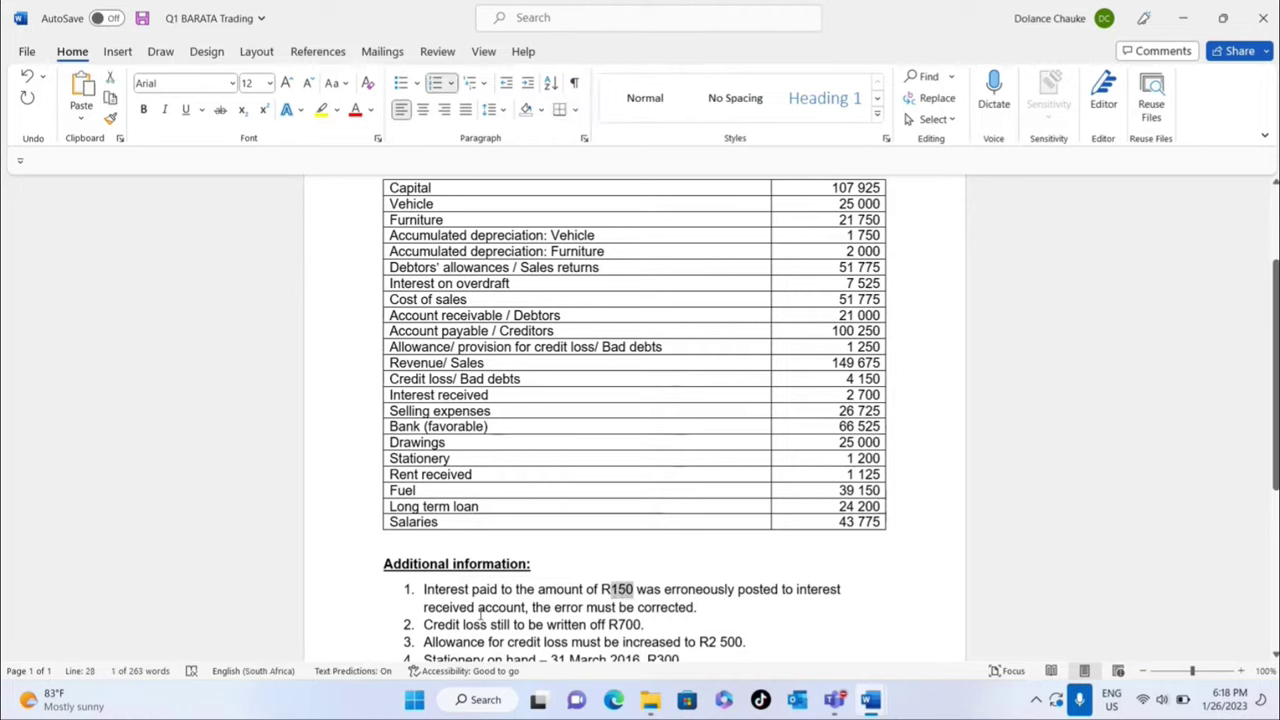
mouse_move(870, 700)
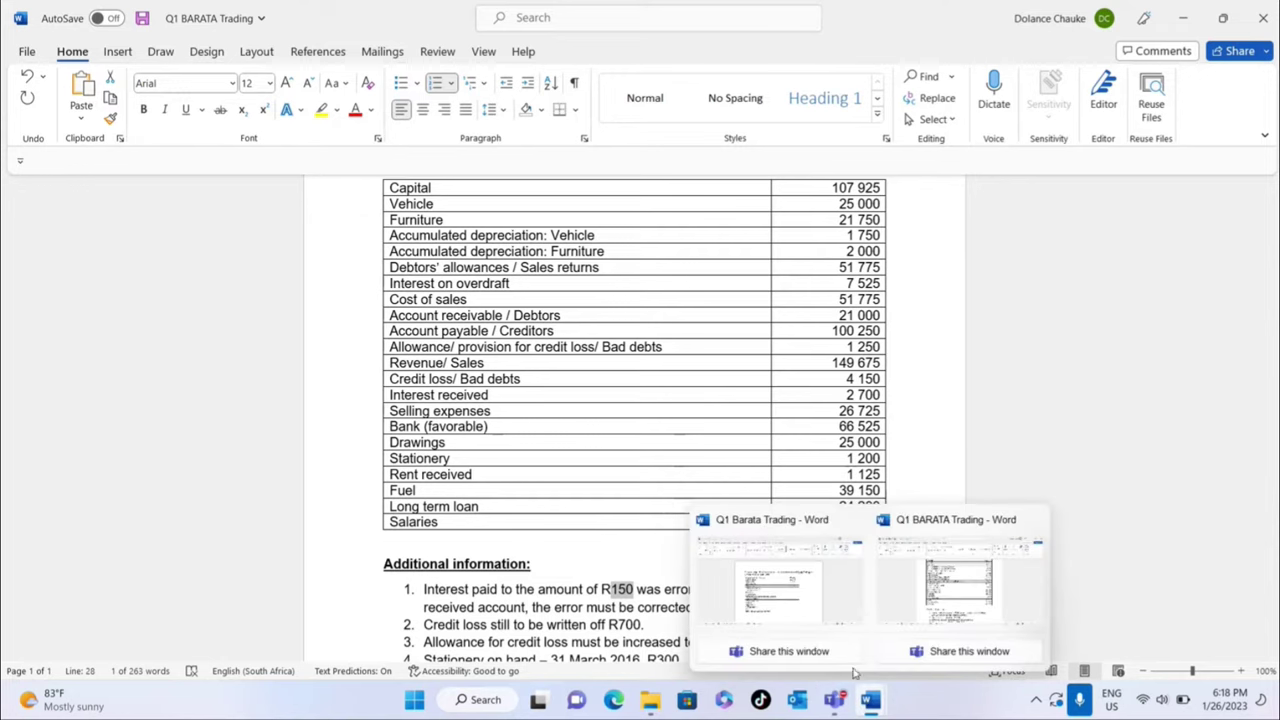
click(773, 612)
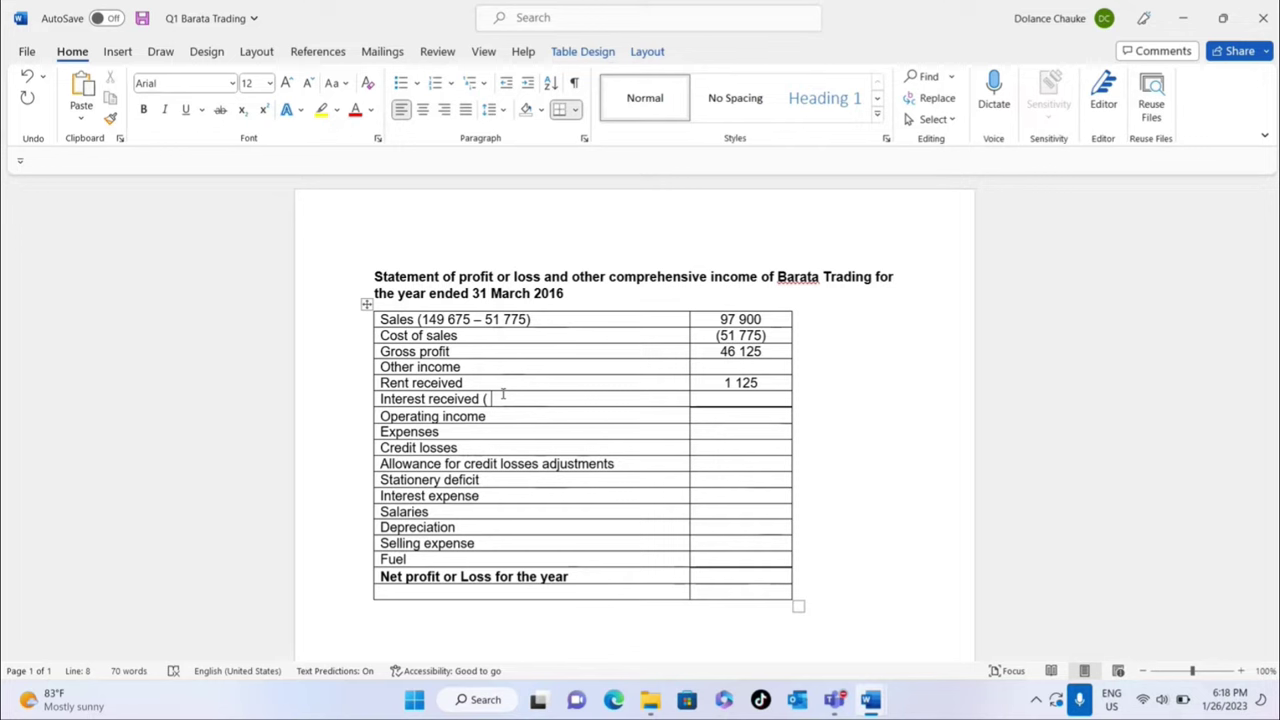
- Complete the Interest received working as (2 700 – 150) and place the cursor in that row's amount cell
text(2)
text( 70)
text(0 -)
text( 150)
text())
click(711, 401)
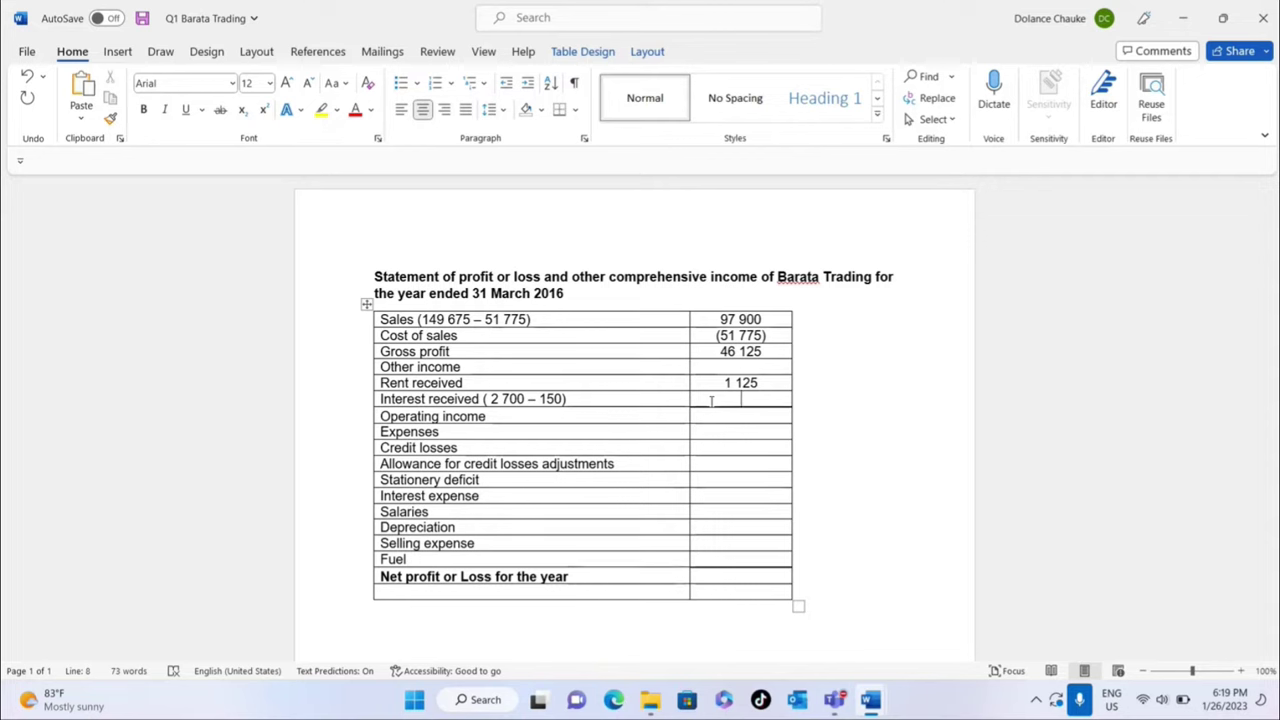
- Enter 2 550 as the amount in the statement's Interest received row
text(25 50)
click(742, 399)
key(BackSpace)
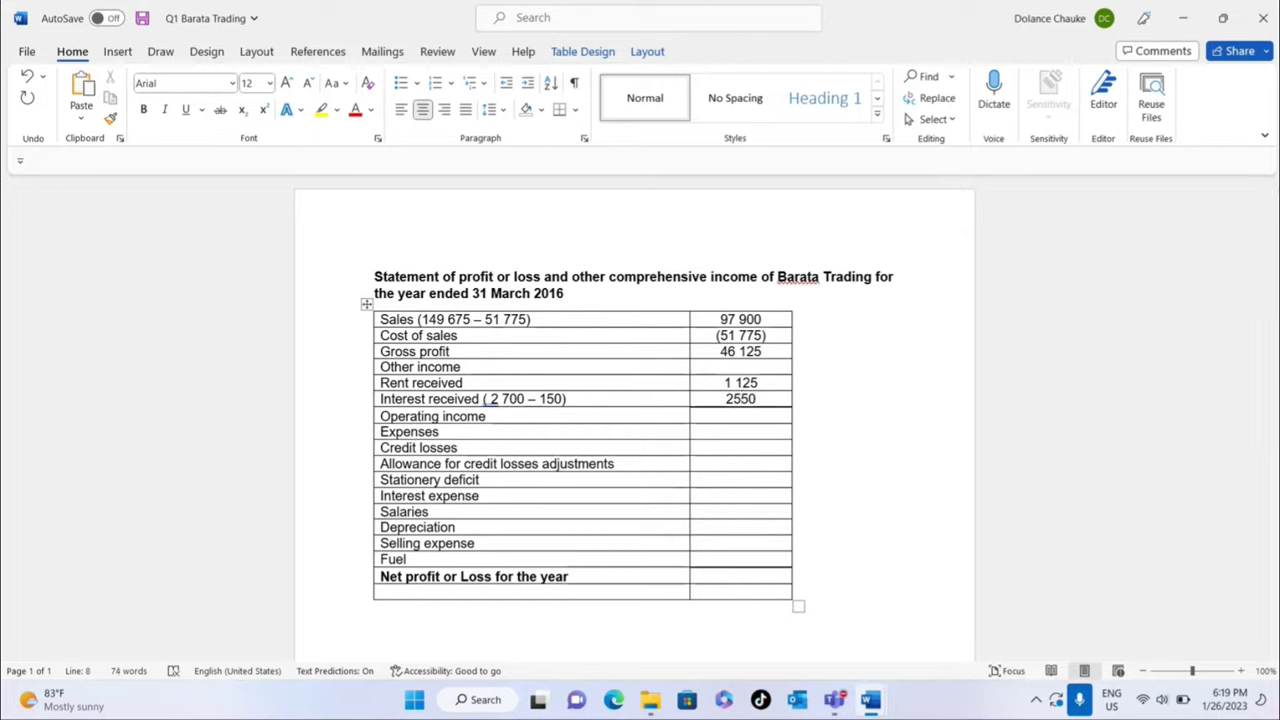
click(733, 398)
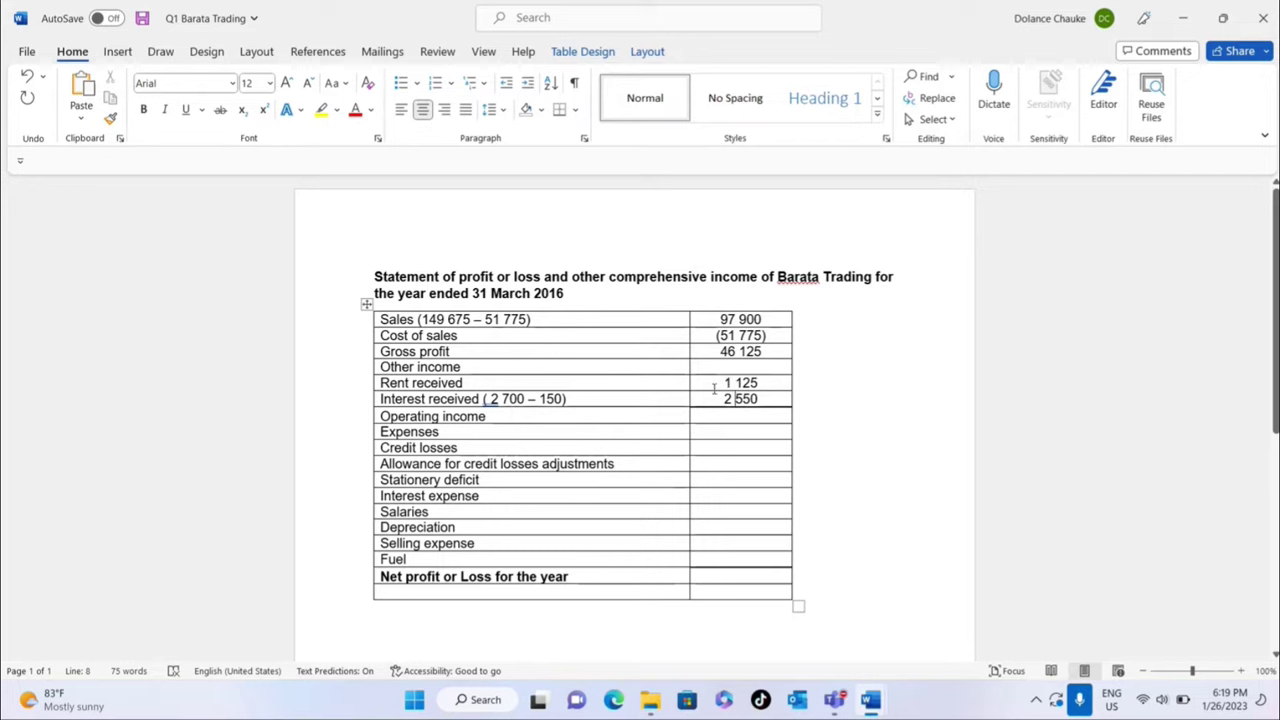
drag(697, 349, 771, 366)
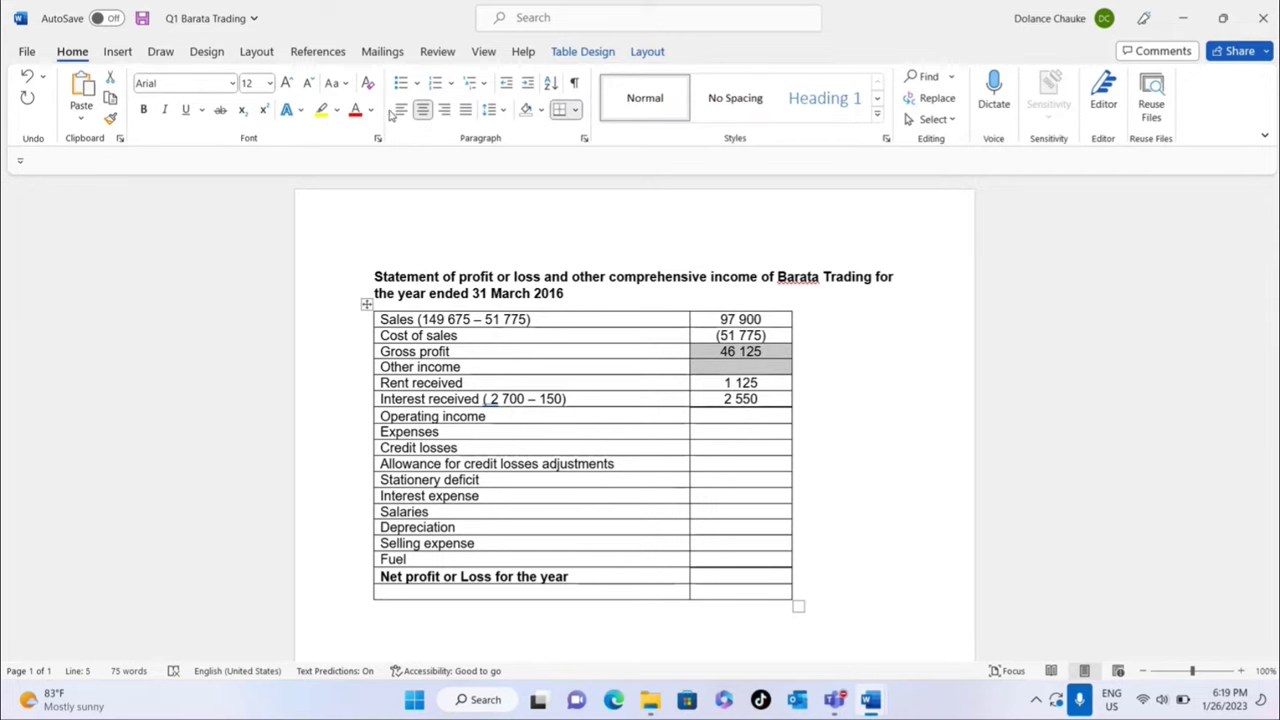
click(575, 110)
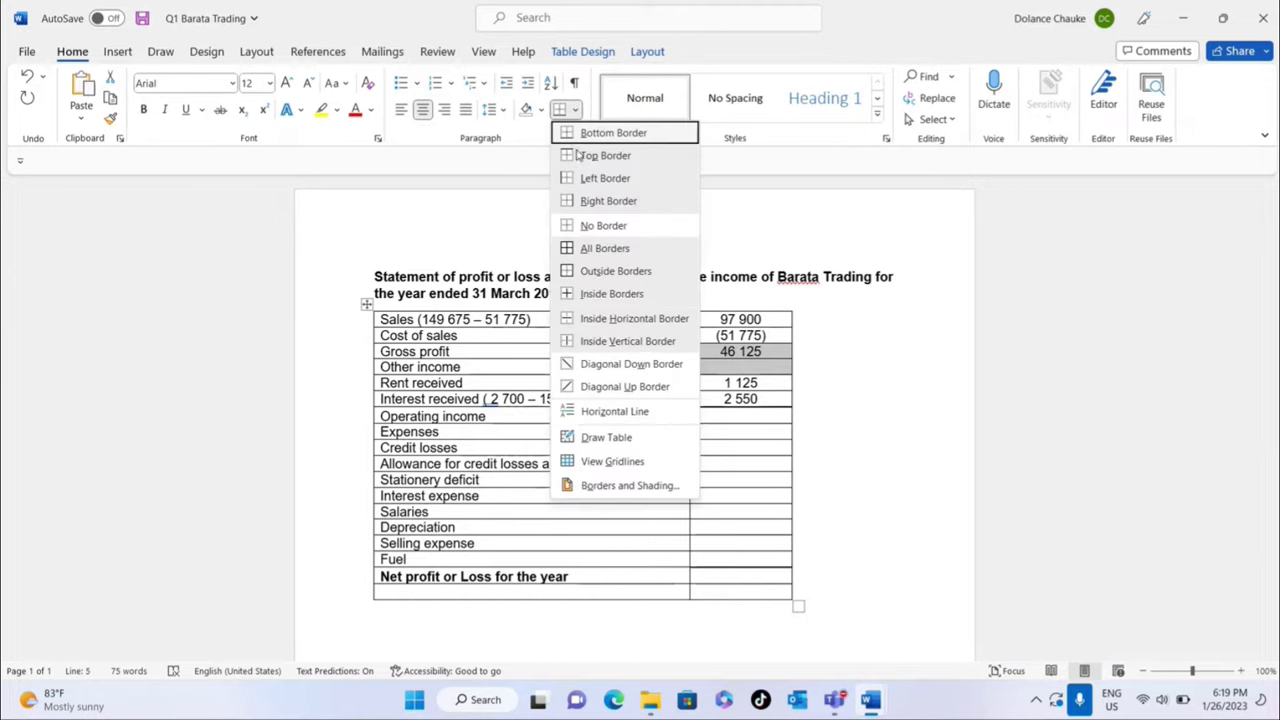
click(574, 247)
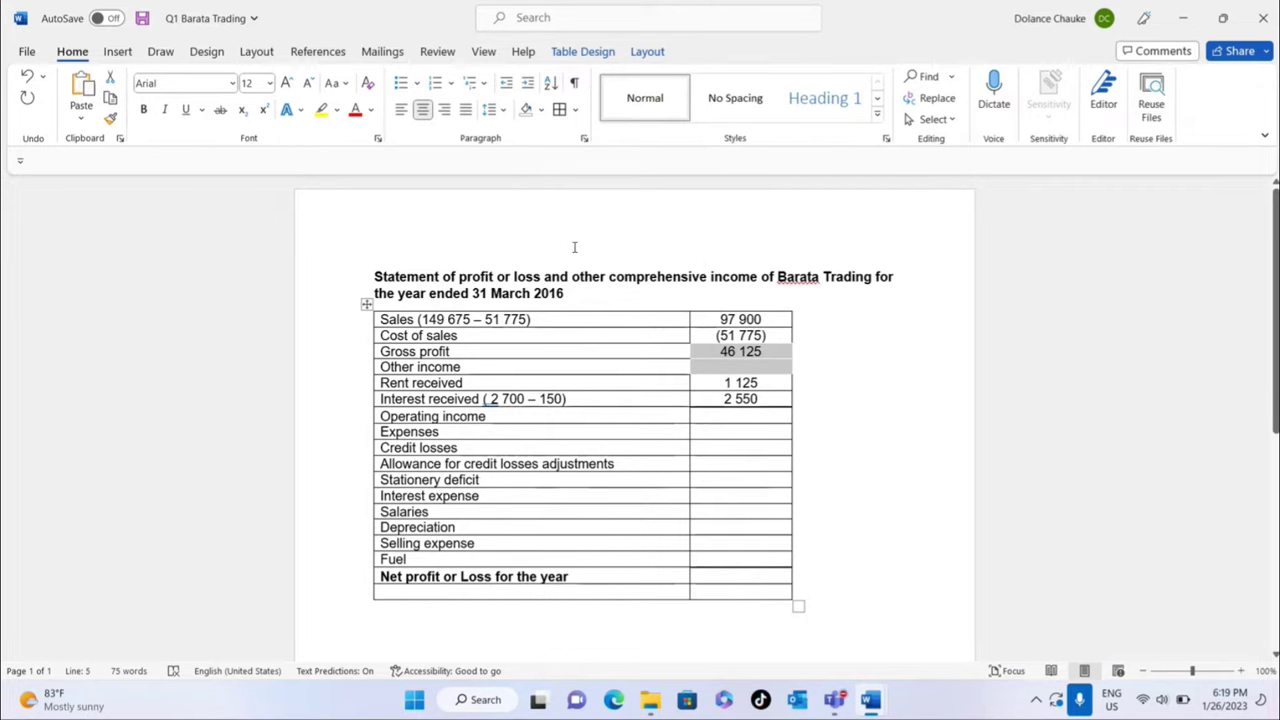
click(575, 110)
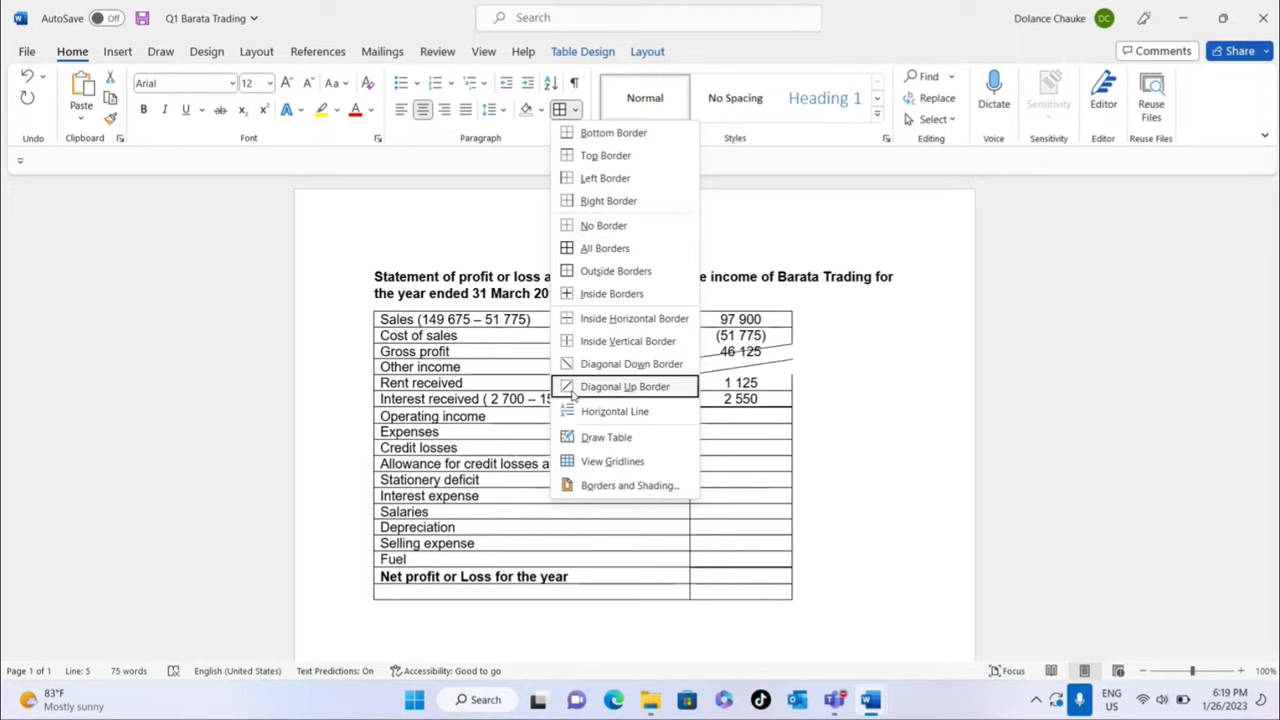
click(574, 248)
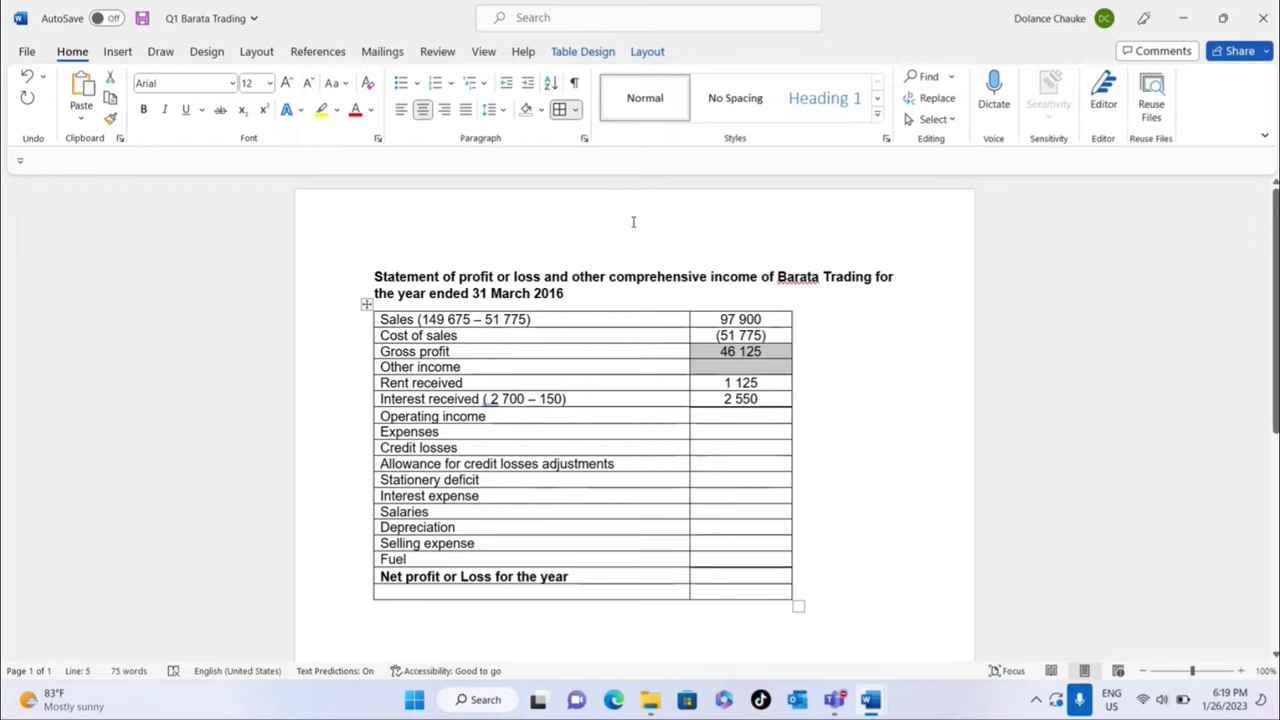
click(576, 110)
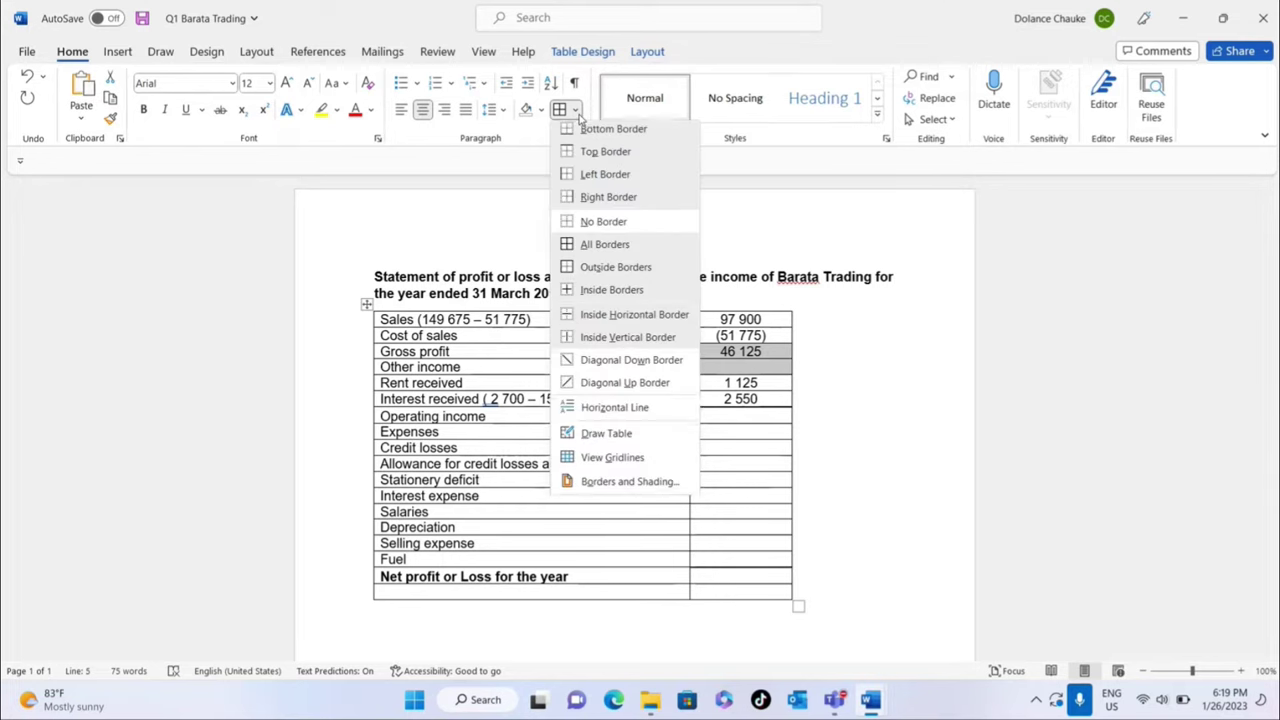
click(754, 196)
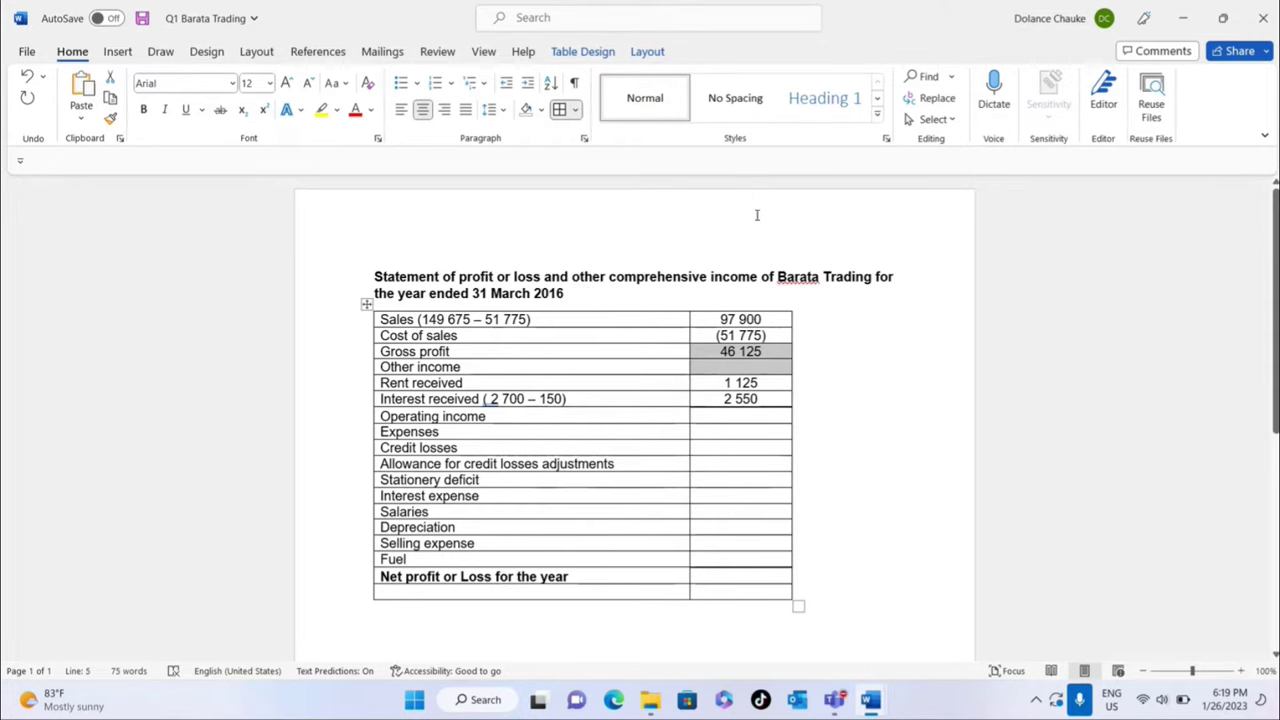
- Make the gross profit amount in the statement bold
click(733, 356)
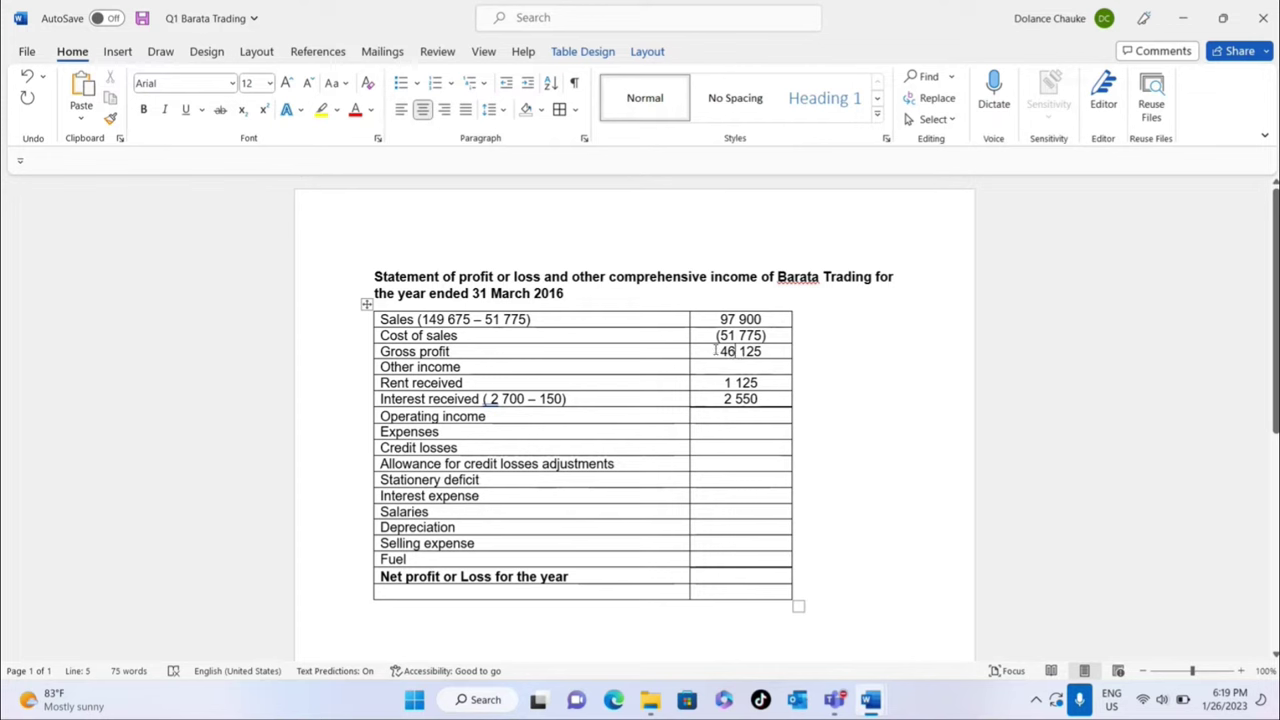
drag(719, 351, 765, 350)
key(ctrl+b)
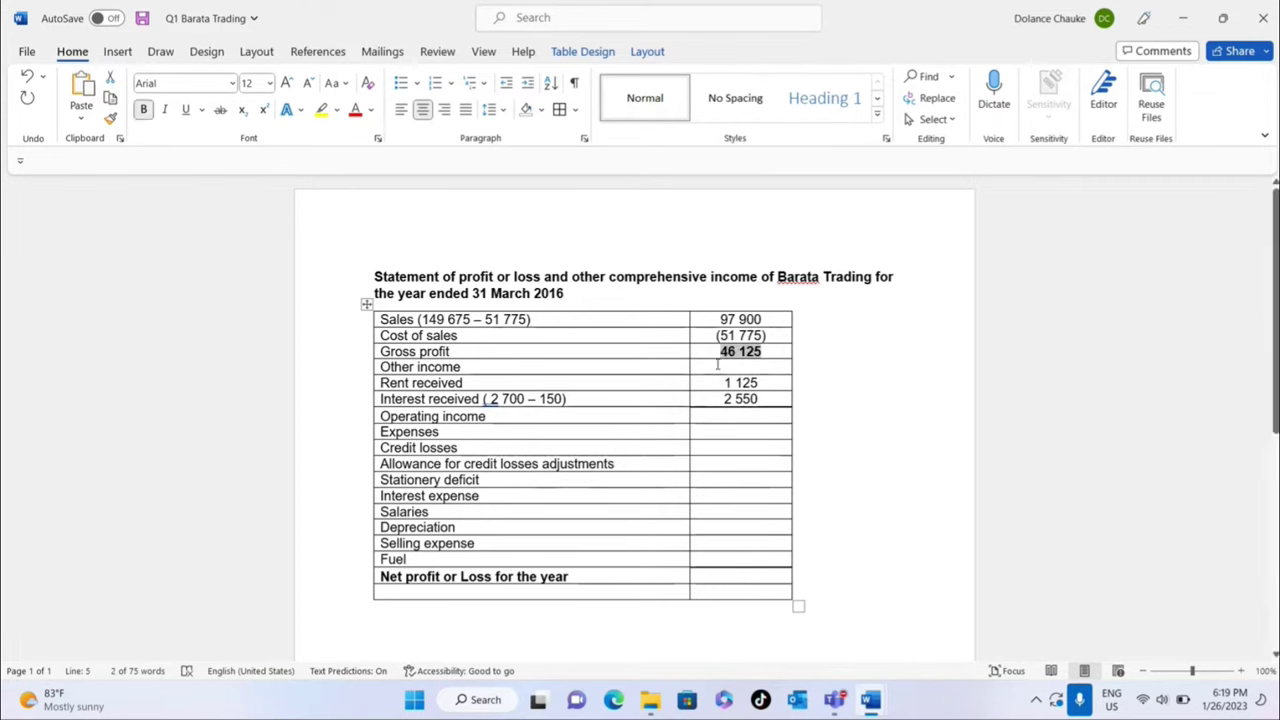
- Enter 3 675 in bold as the Other income amount and change that row's label to Other incomes
click(740, 366)
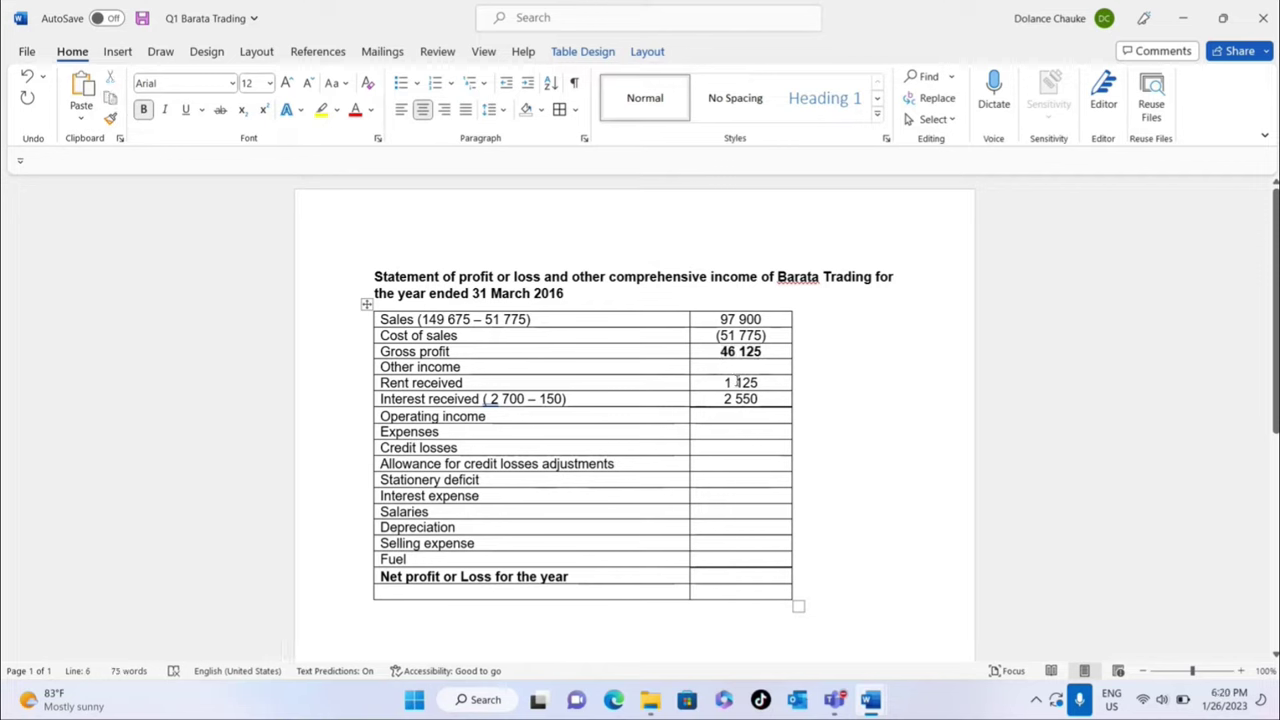
click(738, 382)
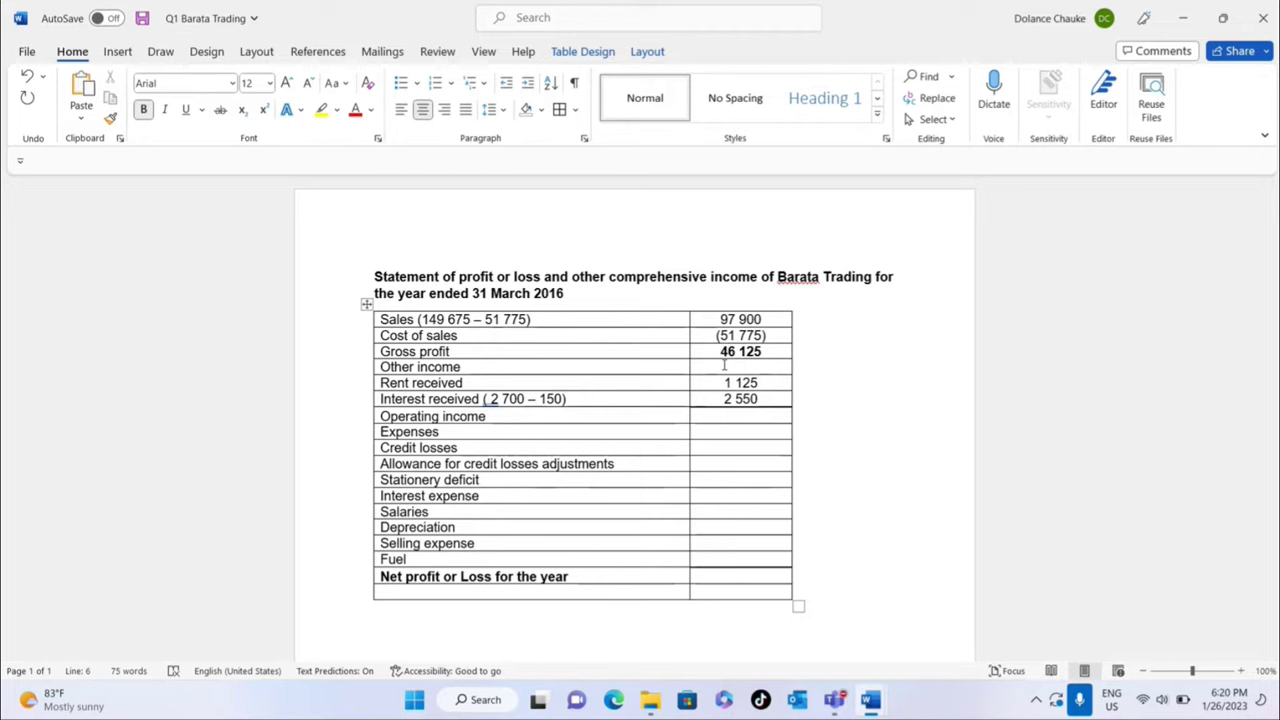
text(3 675)
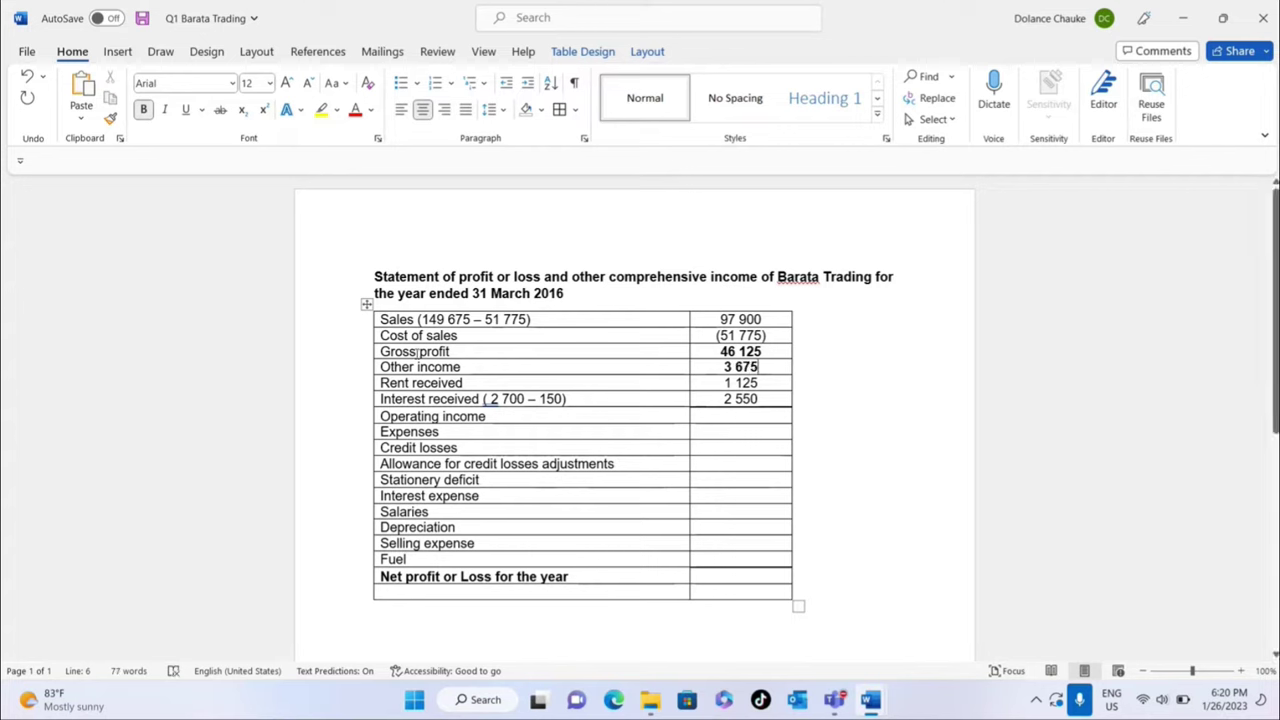
click(463, 368)
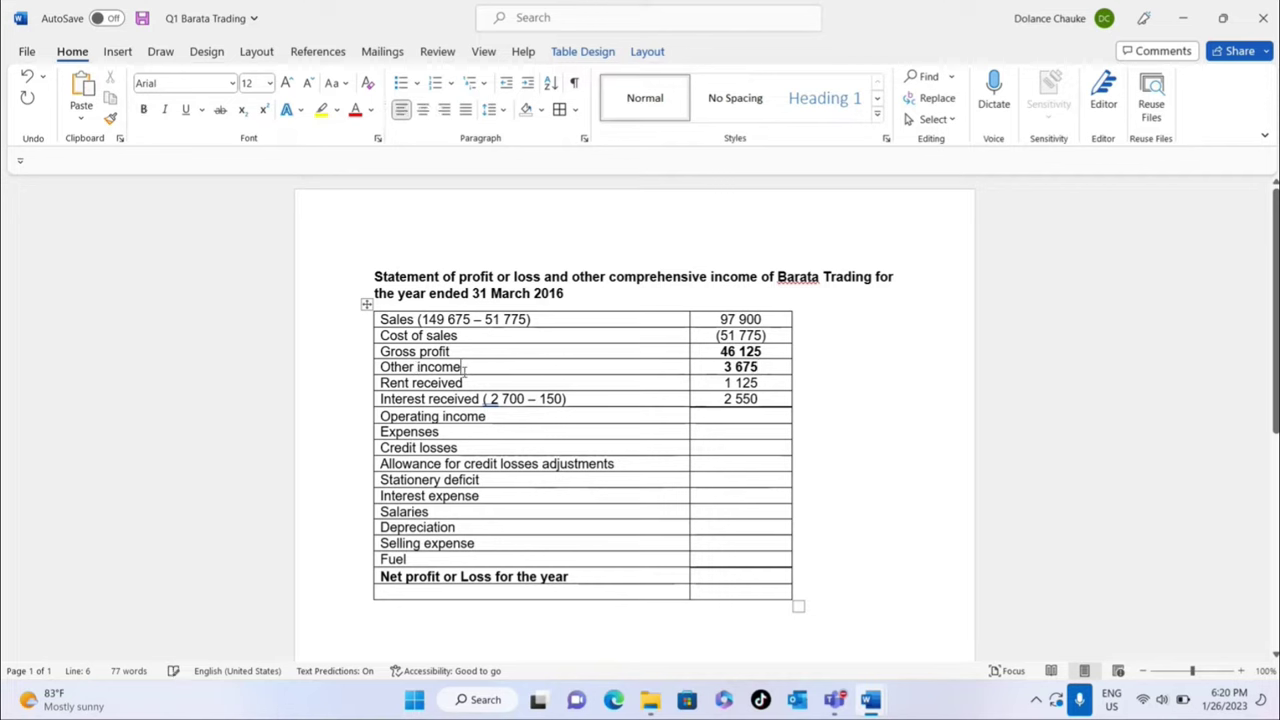
text(s)
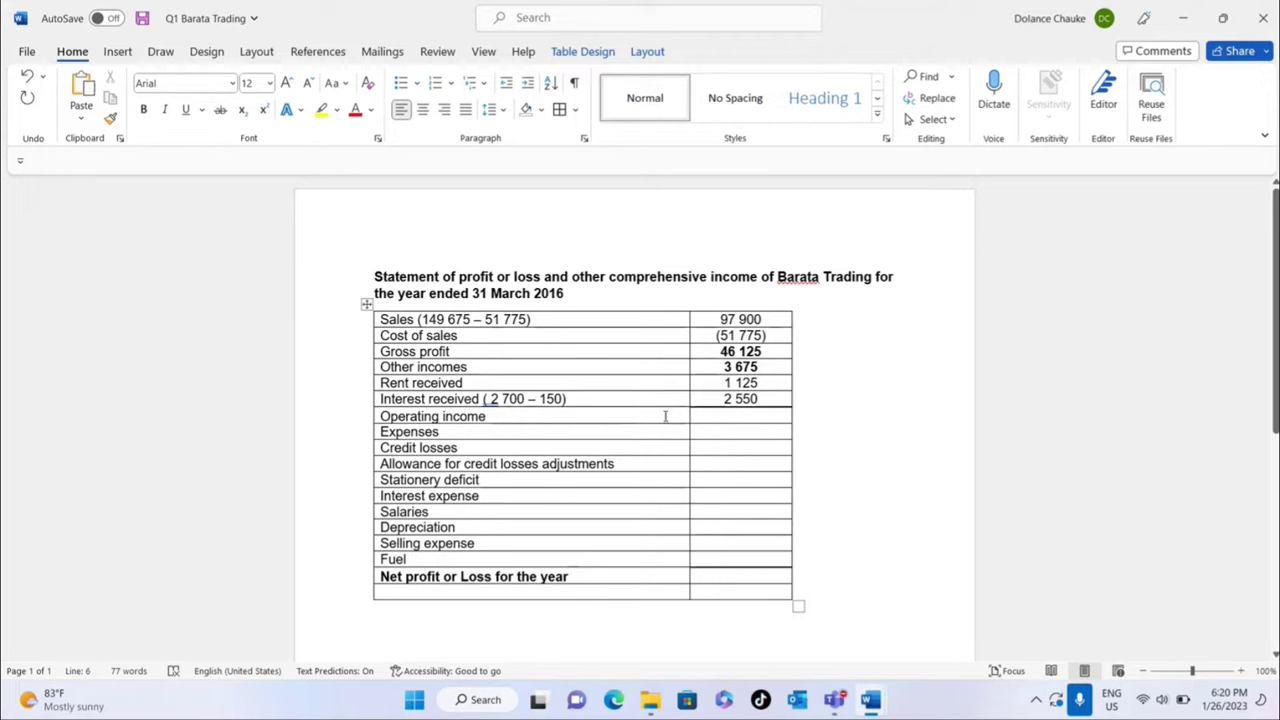
- Remove the extra space after the opening bracket in the Interest received working and enter 49 800 as the operating income
click(733, 419)
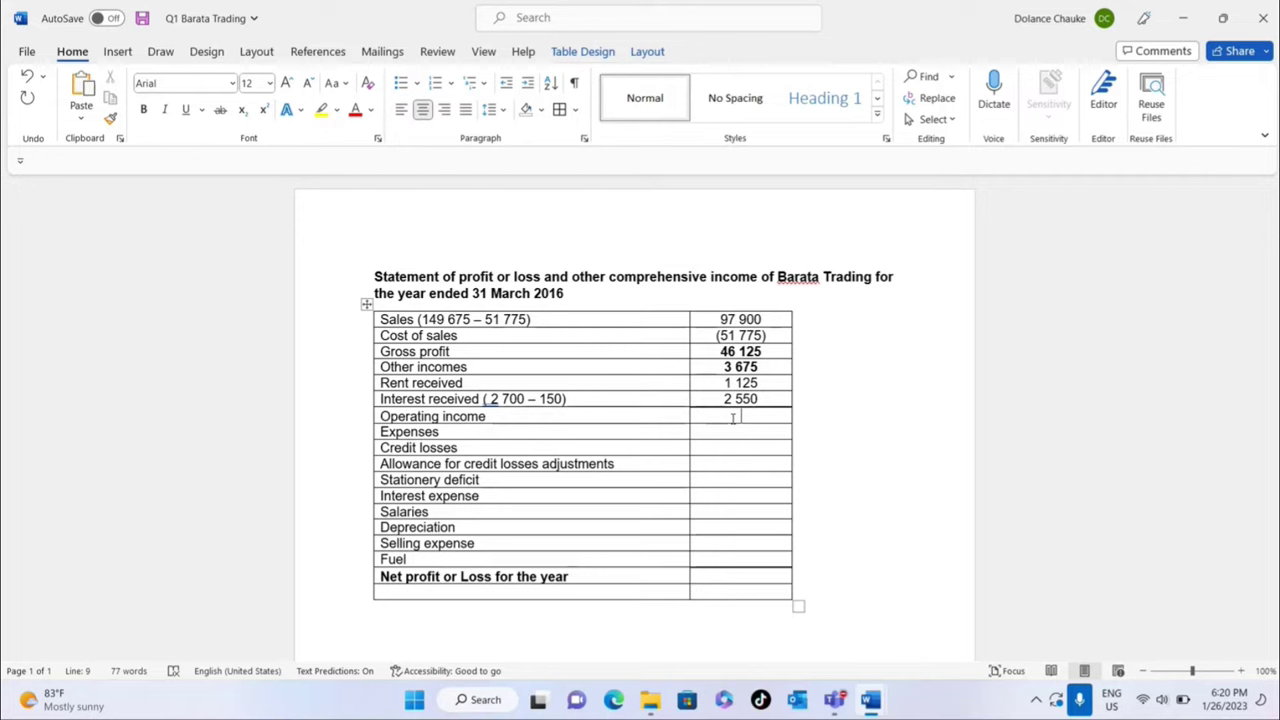
click(487, 399)
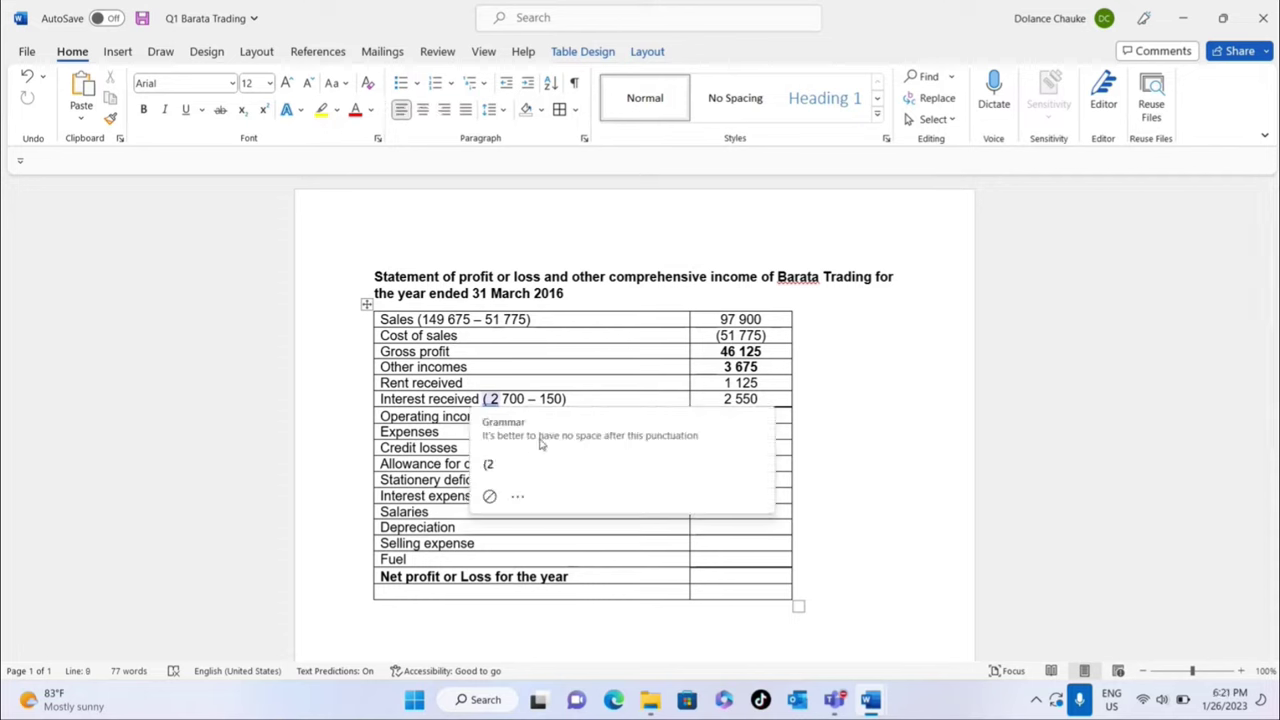
click(490, 464)
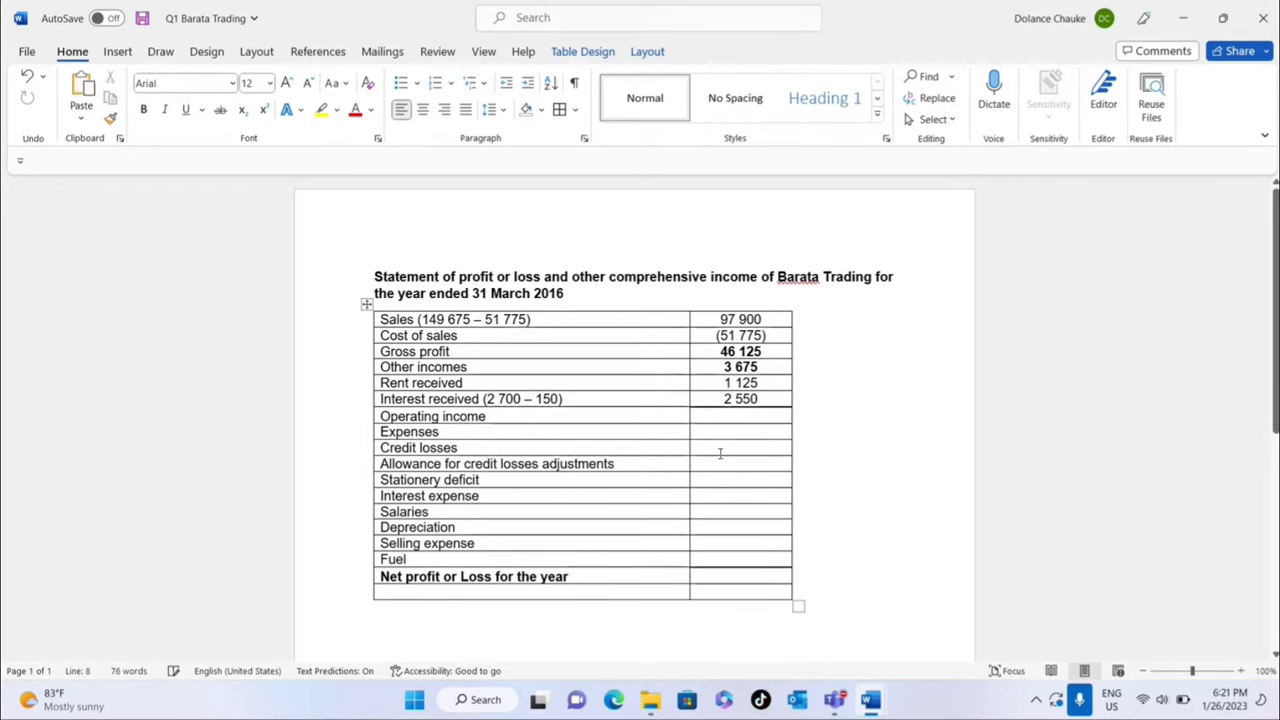
click(724, 415)
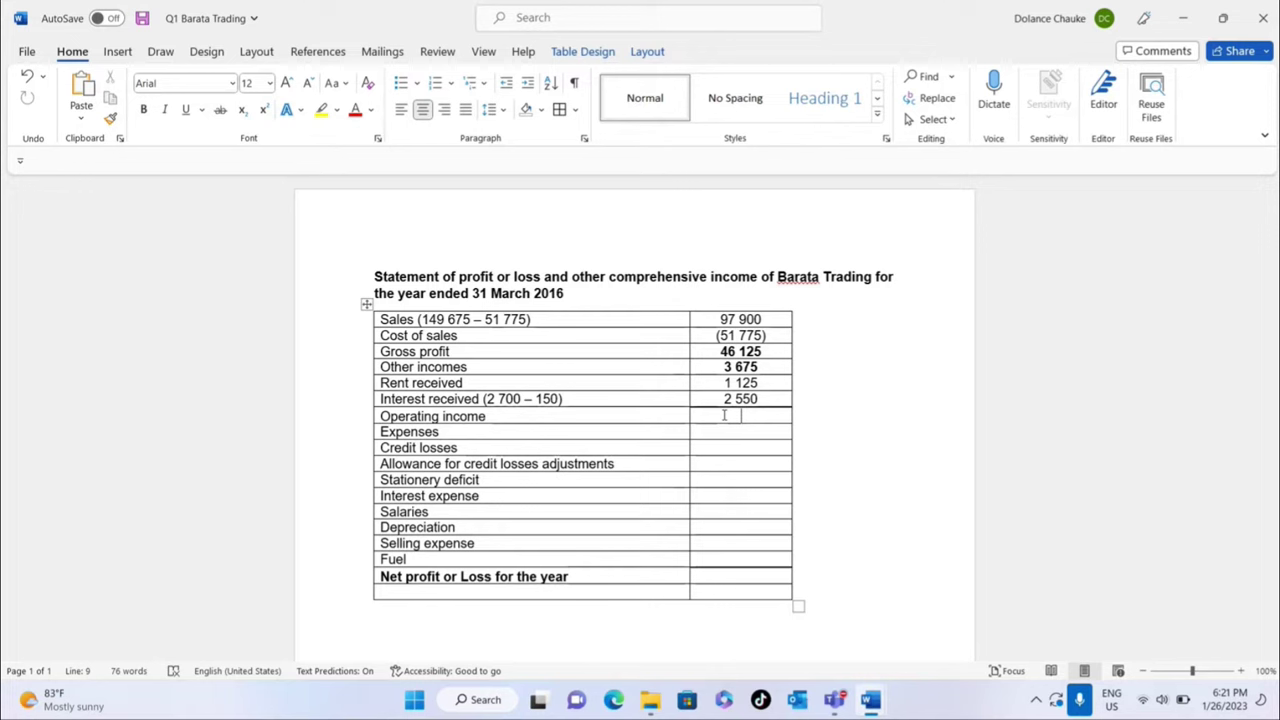
text(4)
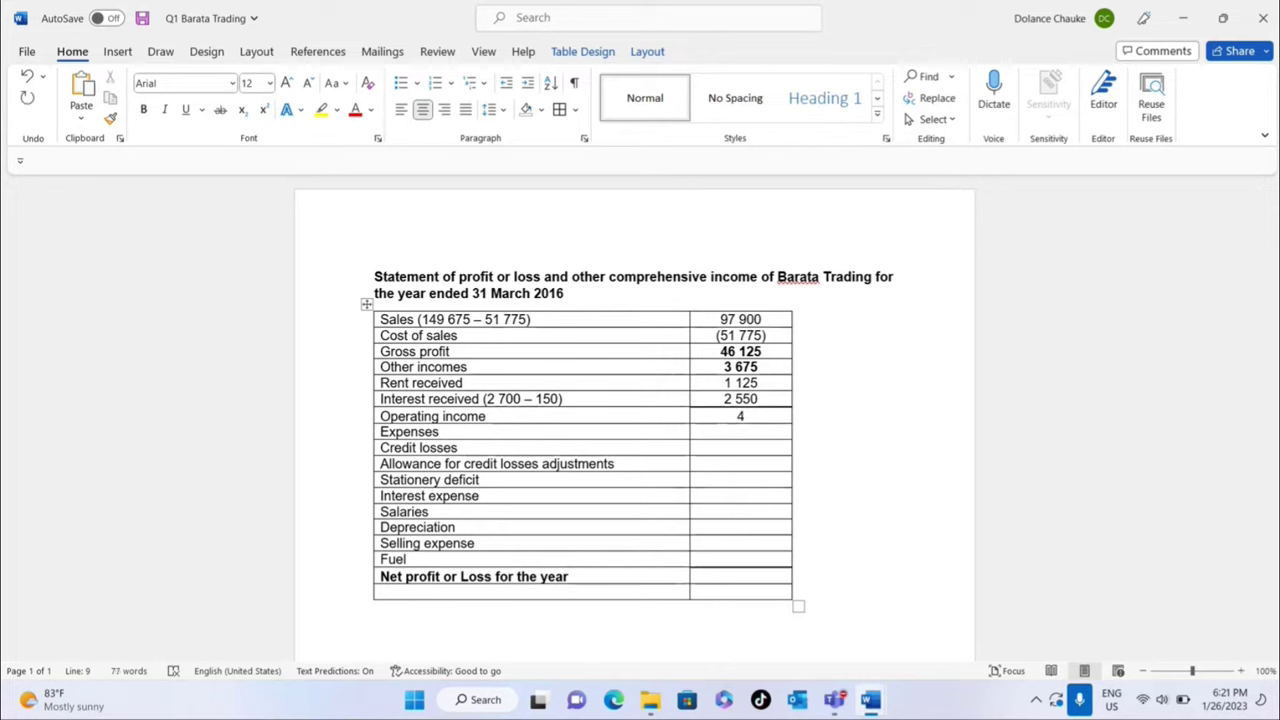
text(9 800)
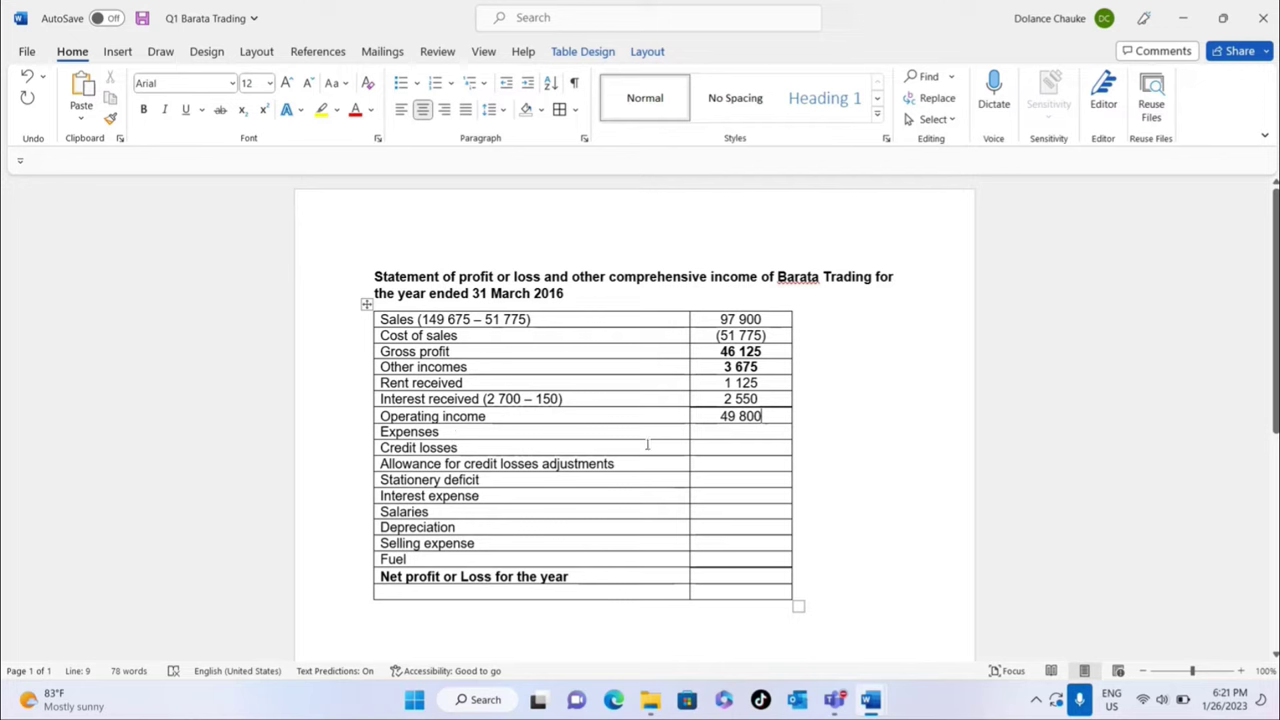
- Rename the statement's Expenses heading to Operating expenses
drag(456, 430, 367, 424)
click(366, 428)
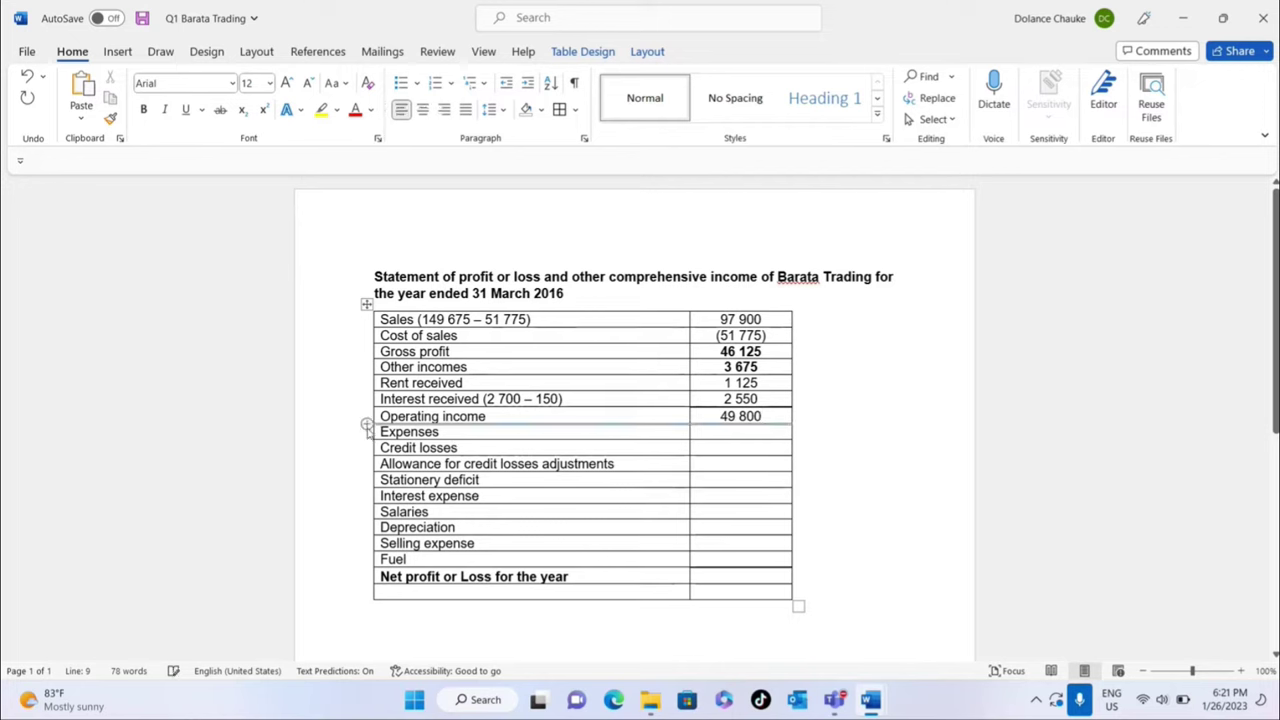
click(382, 431)
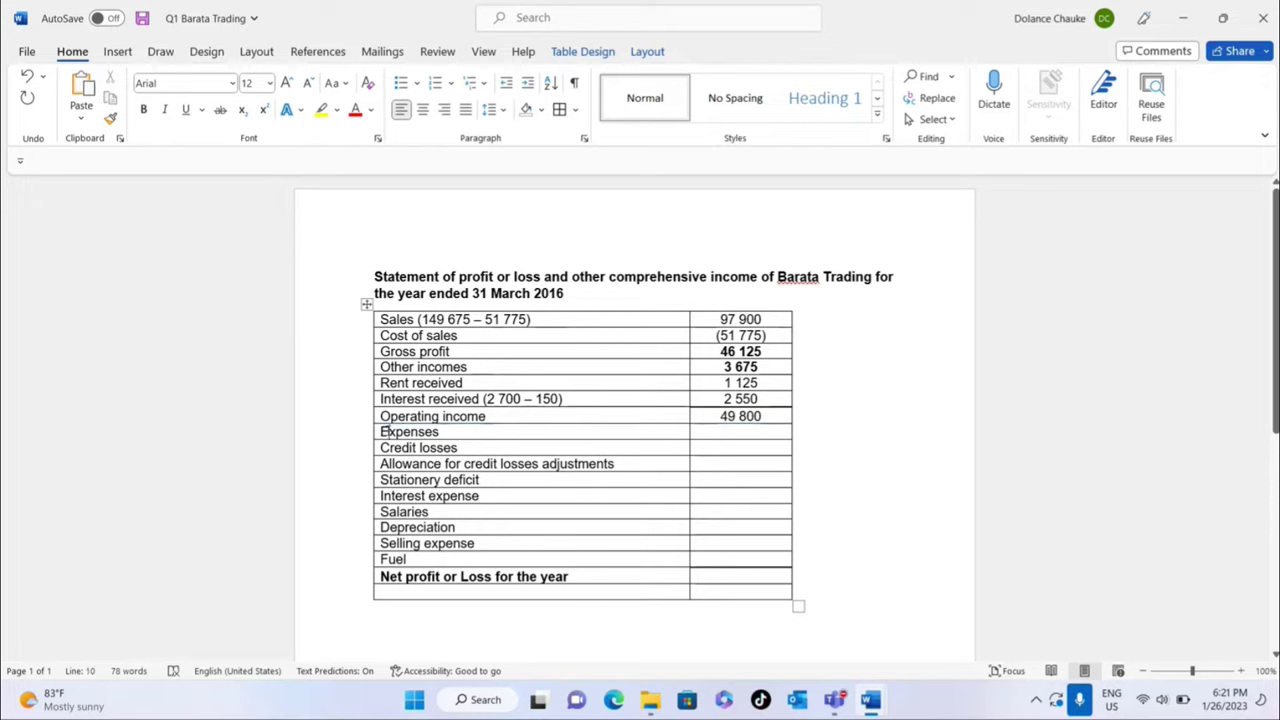
key(Delete)
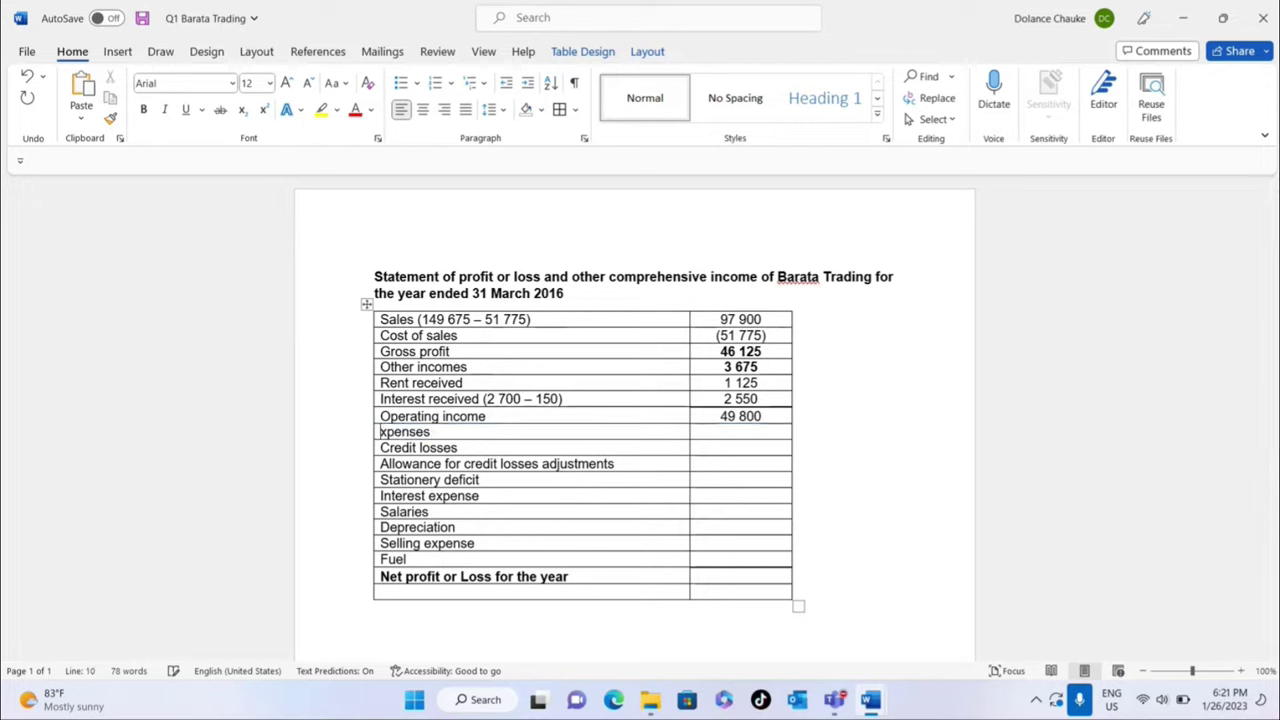
text(Operating )
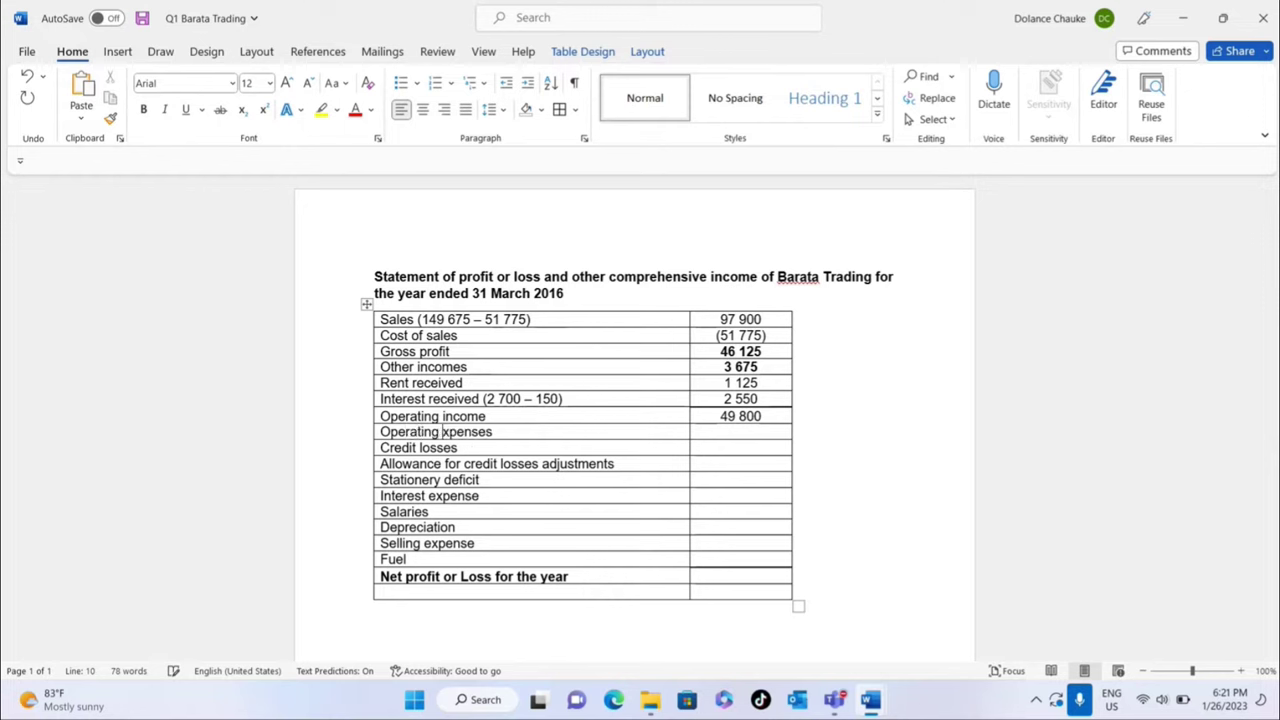
text(e)
key(BackSpace)
text(e)
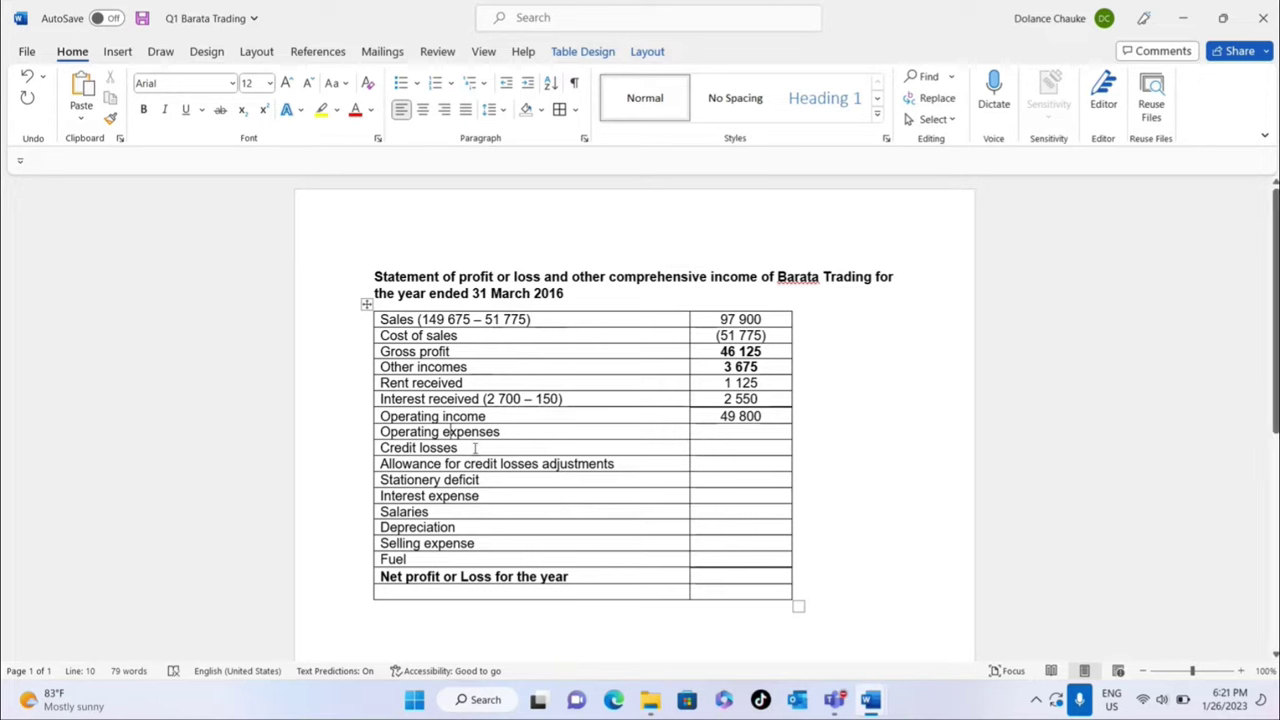
- Make the Operating income and Operating expenses rows bold across both columns
drag(381, 416, 518, 437)
drag(637, 437, 754, 435)
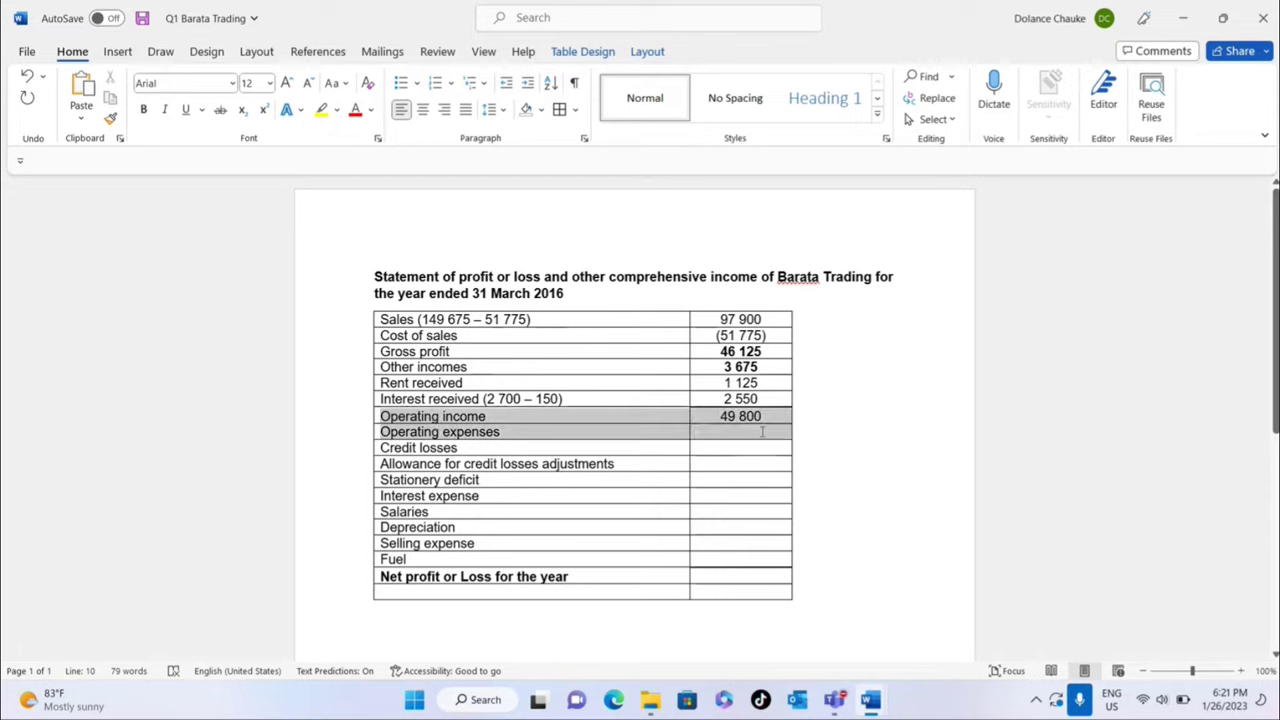
click(143, 110)
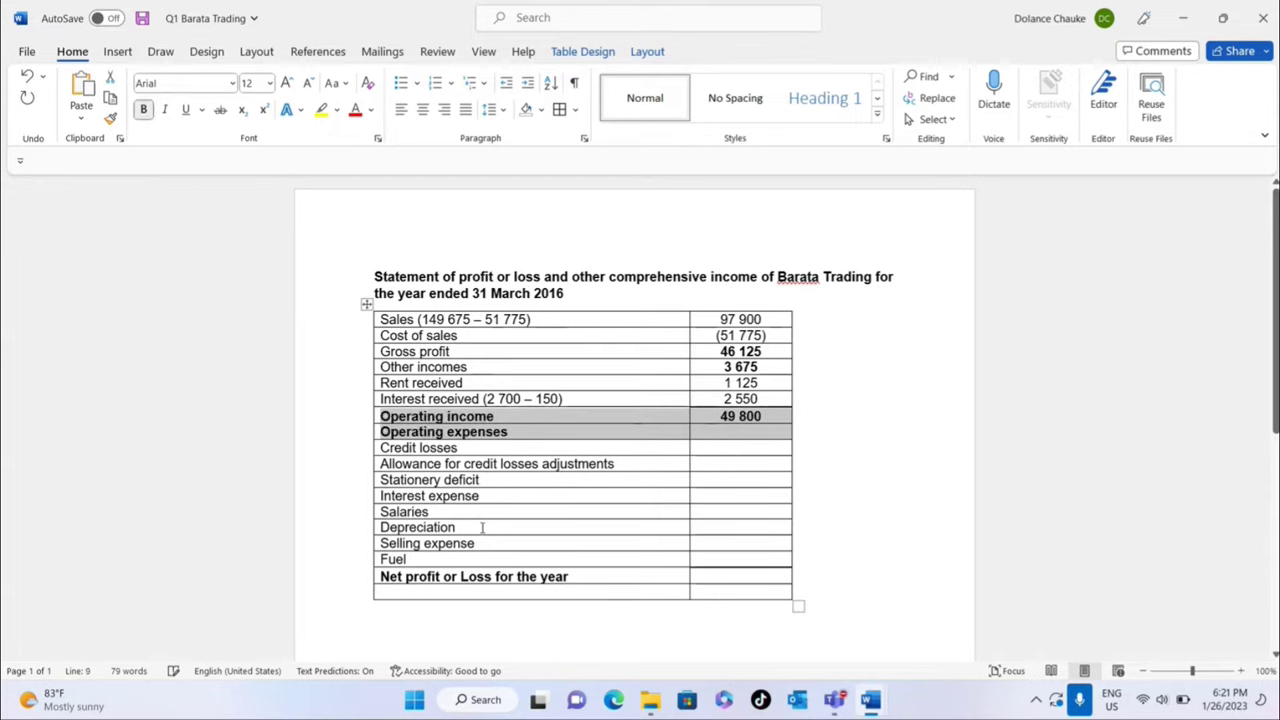
click(578, 512)
- Look up the credit loss balance and the outstanding write-off in the question document, and append the working (4 150 + 700) to the Credit losses label
click(470, 446)
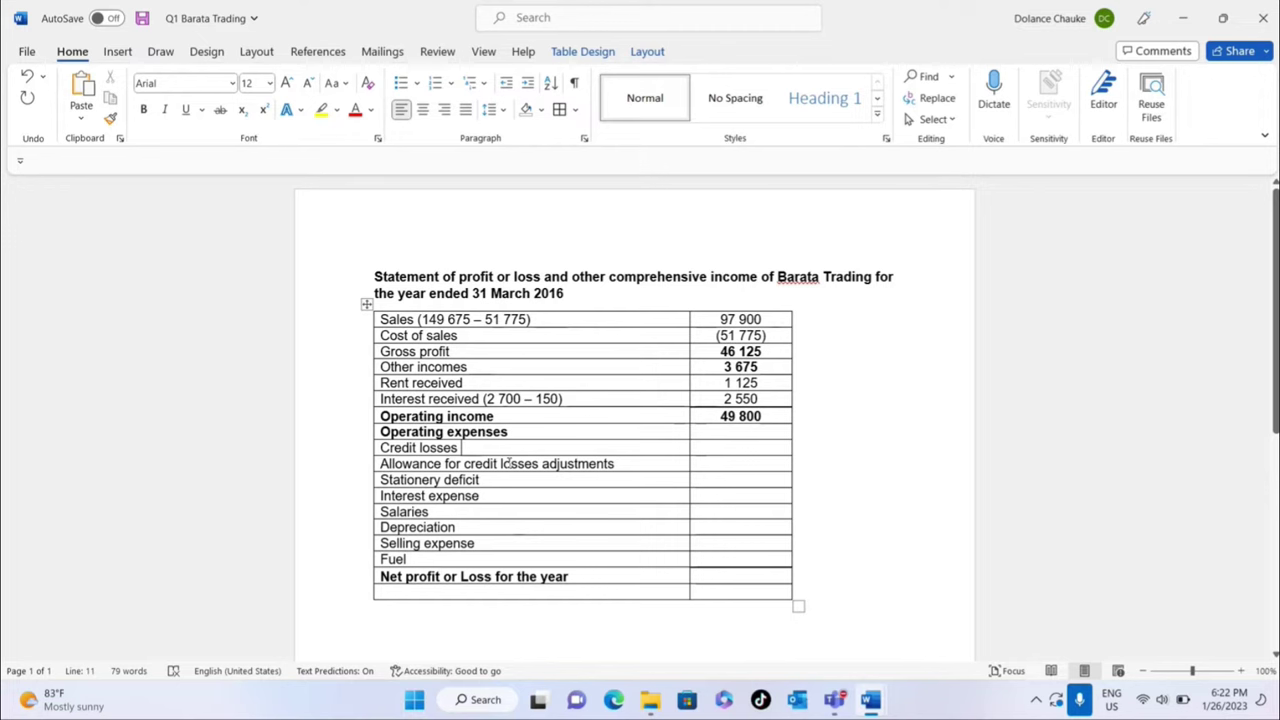
mouse_move(880, 702)
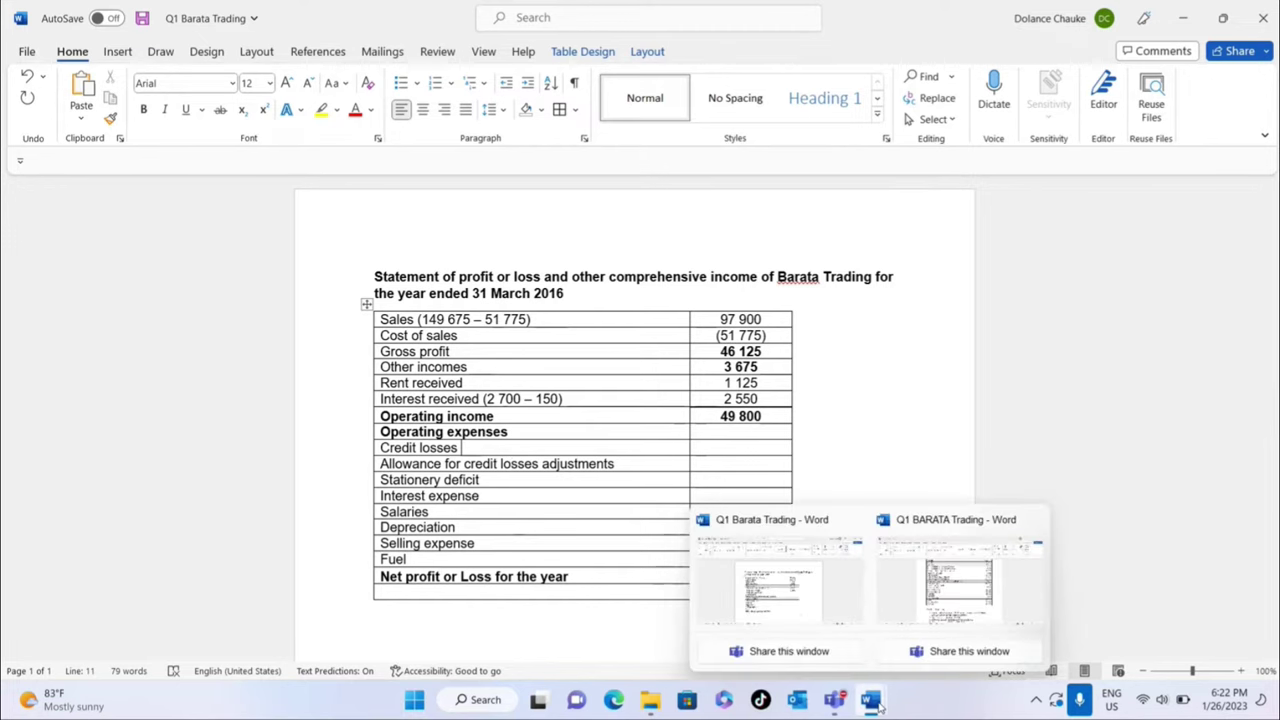
click(924, 612)
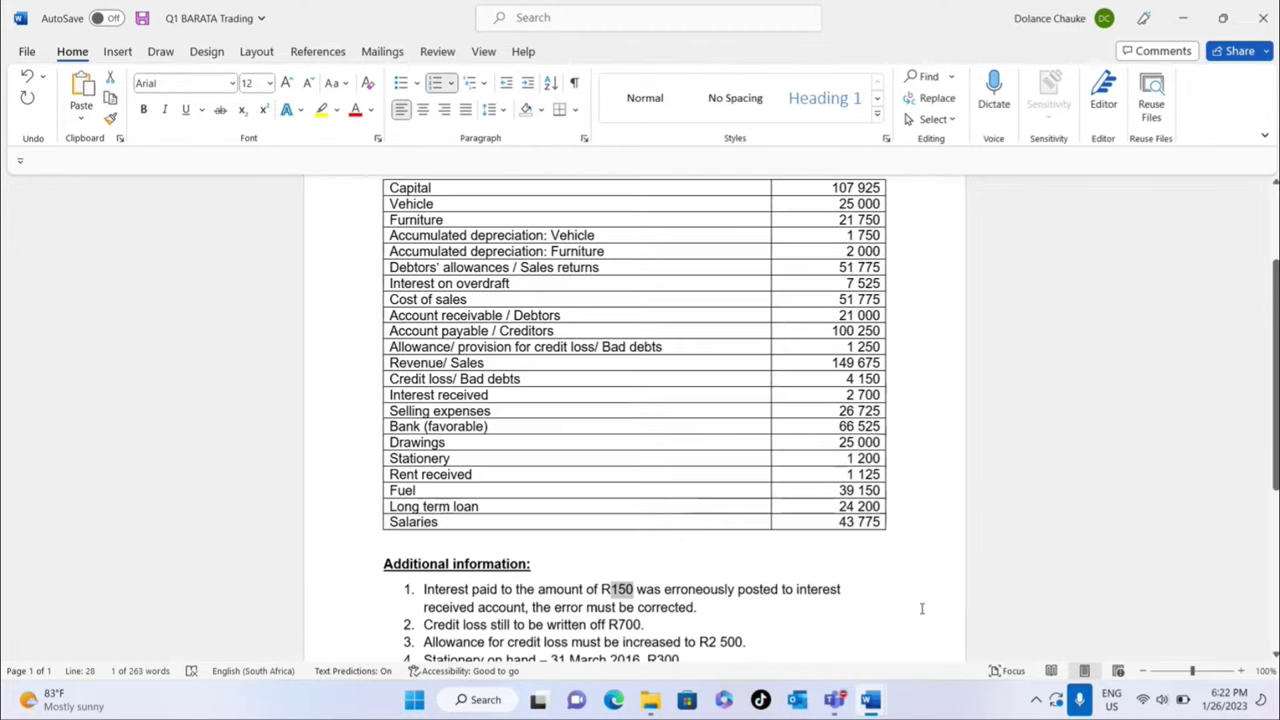
click(667, 641)
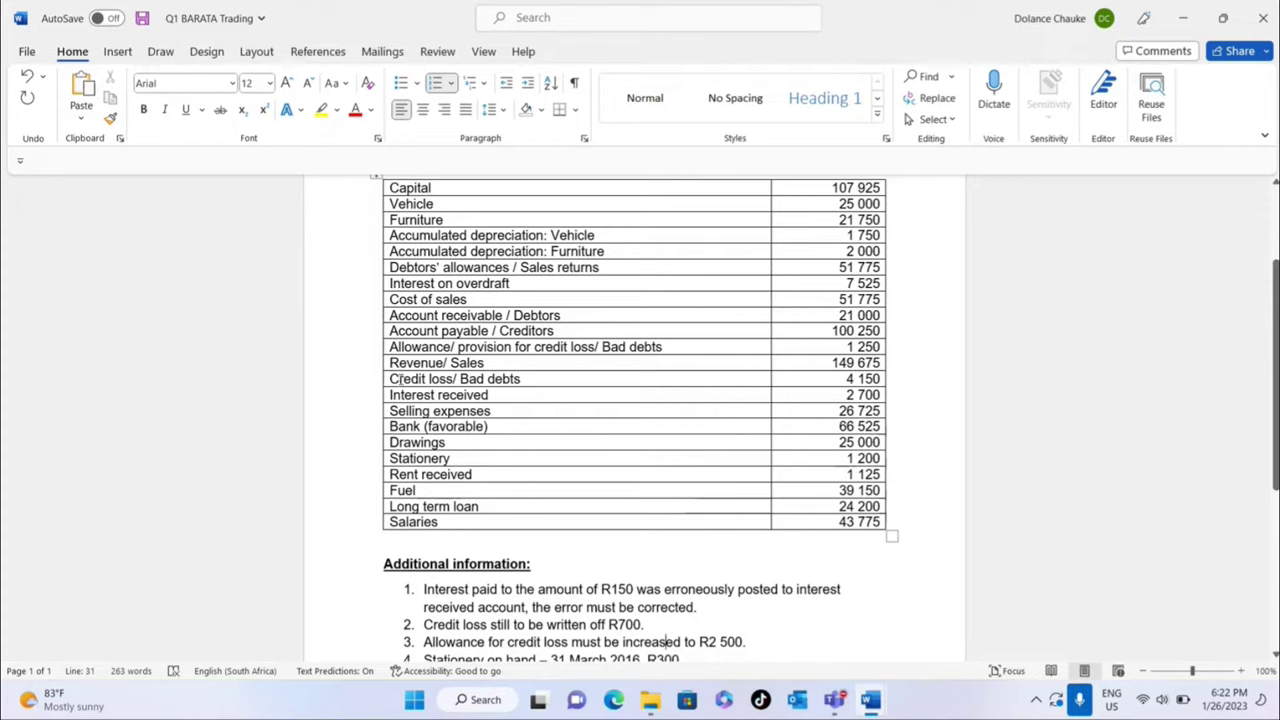
drag(397, 379, 842, 379)
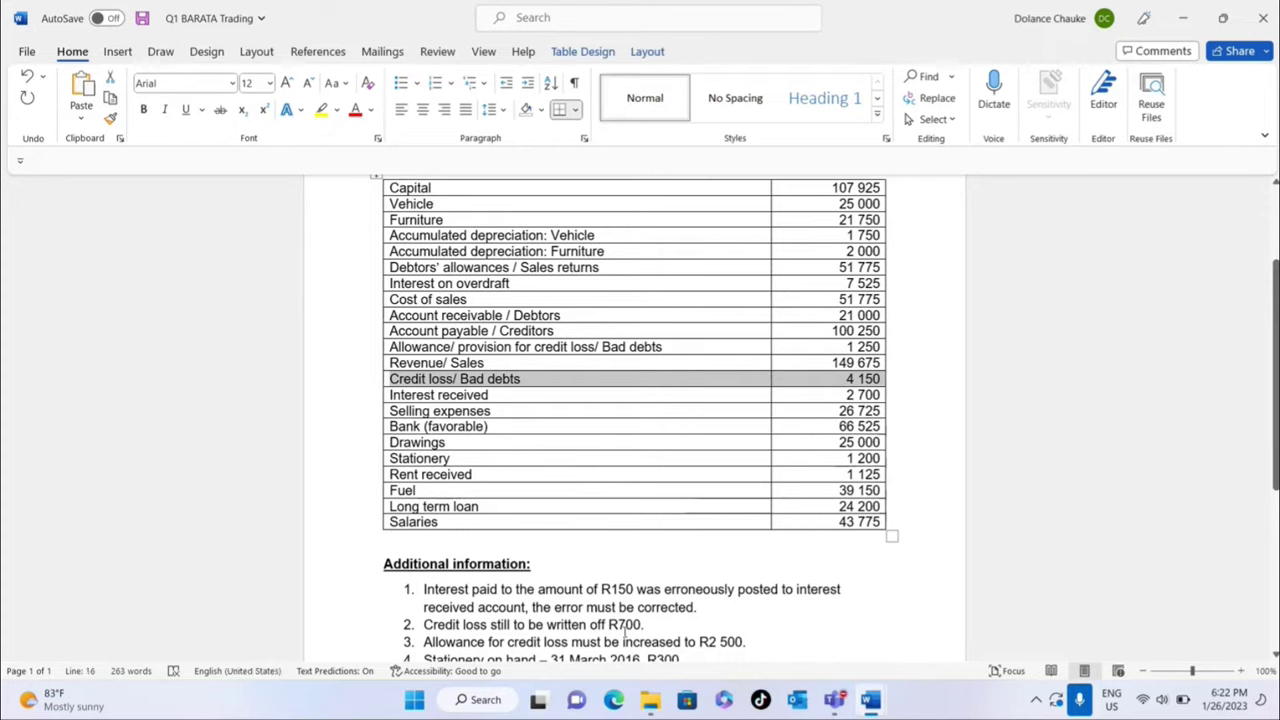
mouse_move(870, 700)
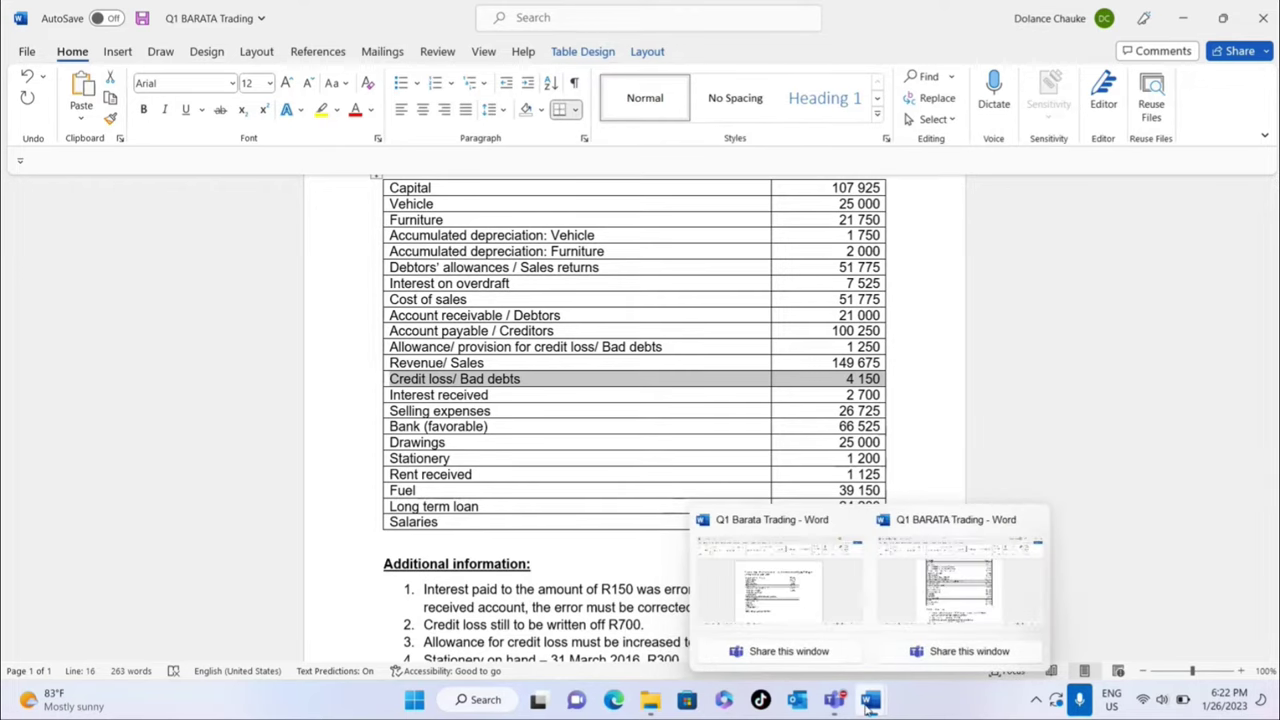
click(773, 599)
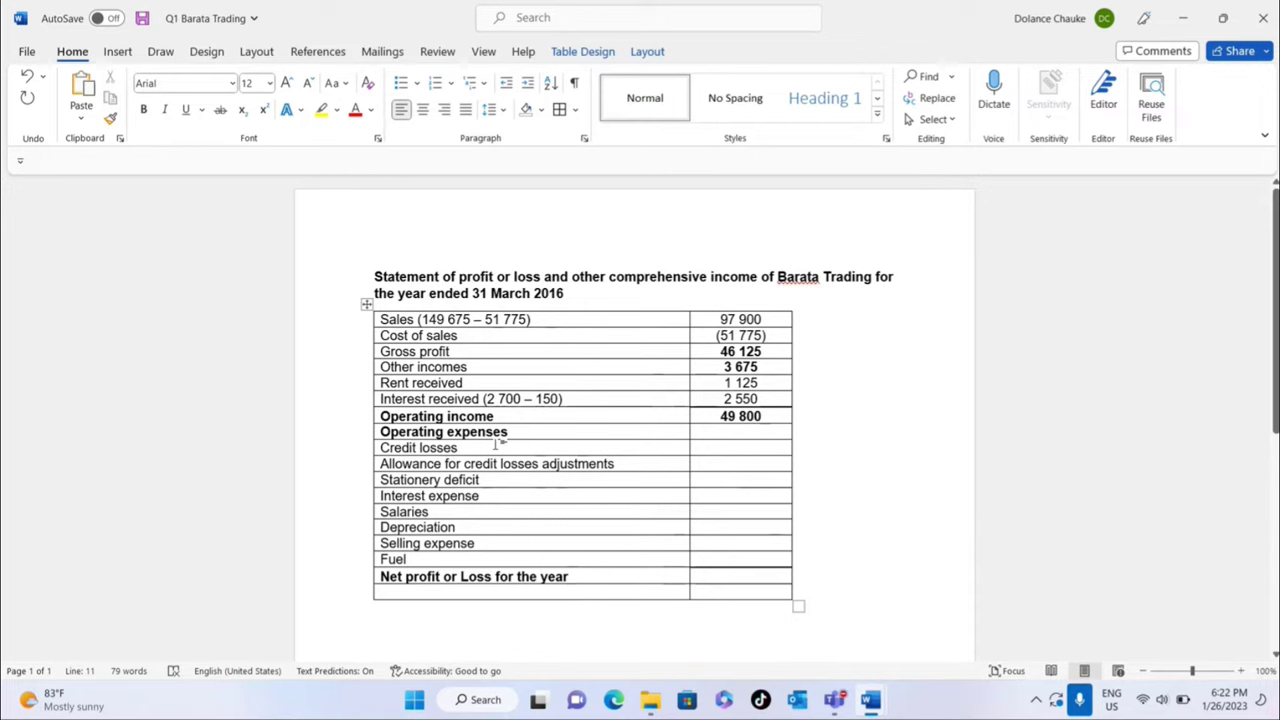
text(()
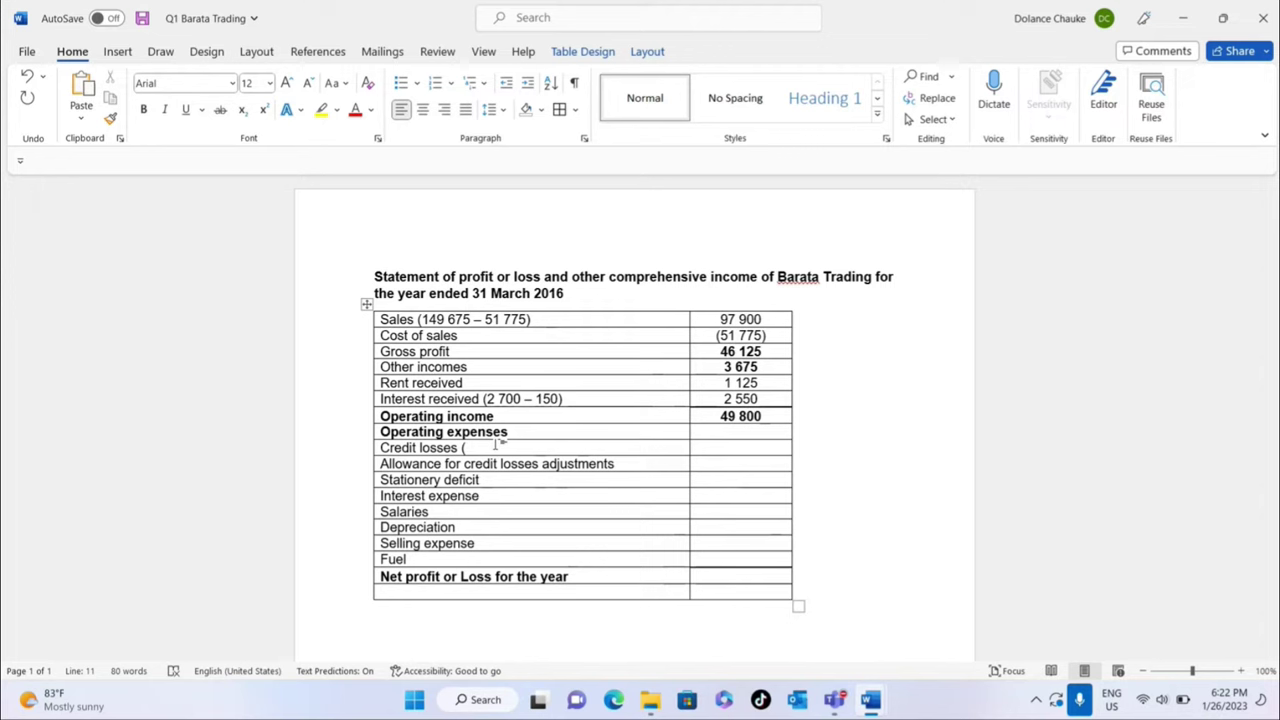
text(4 150 + 700)
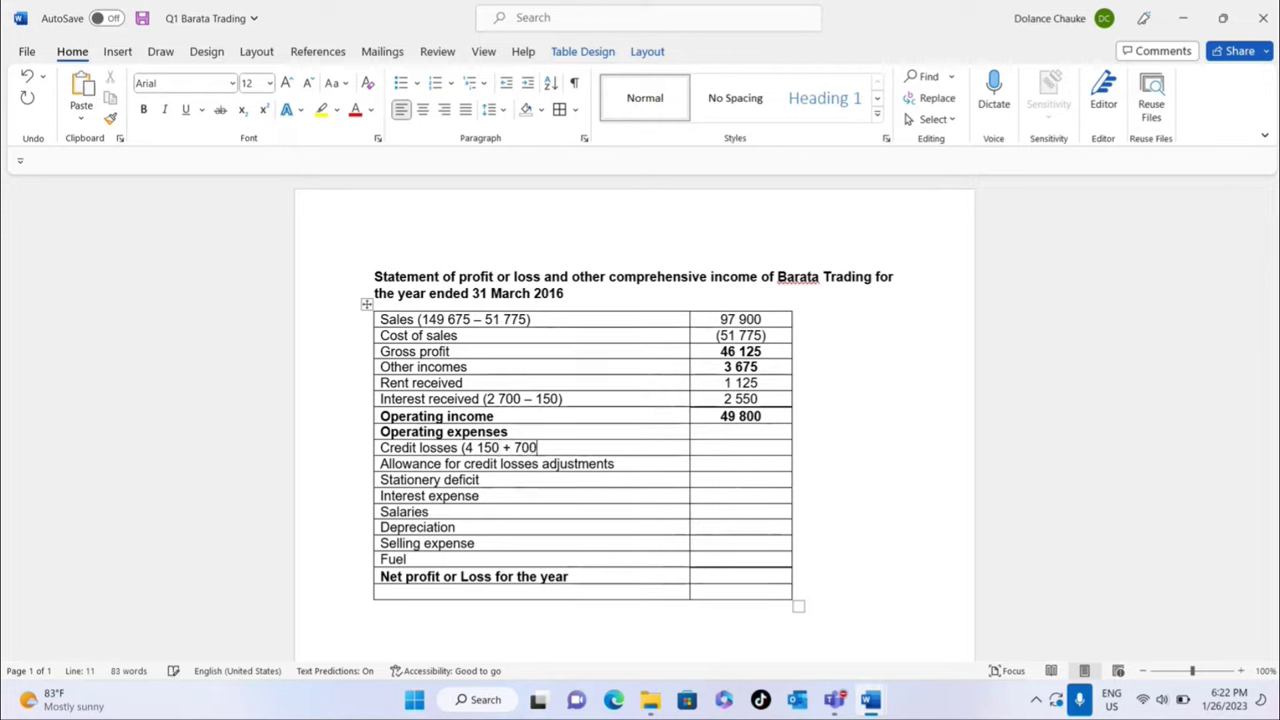
text())
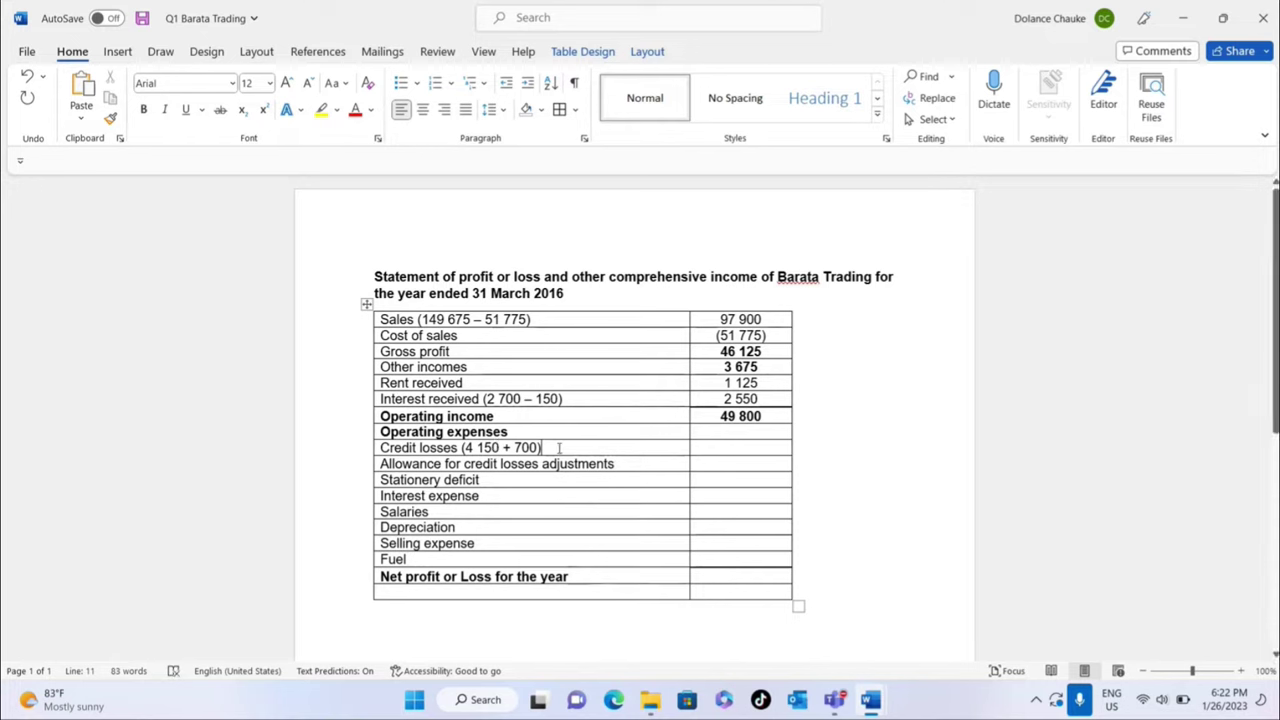
- Enter 4 850 as the Credit losses amount
click(731, 453)
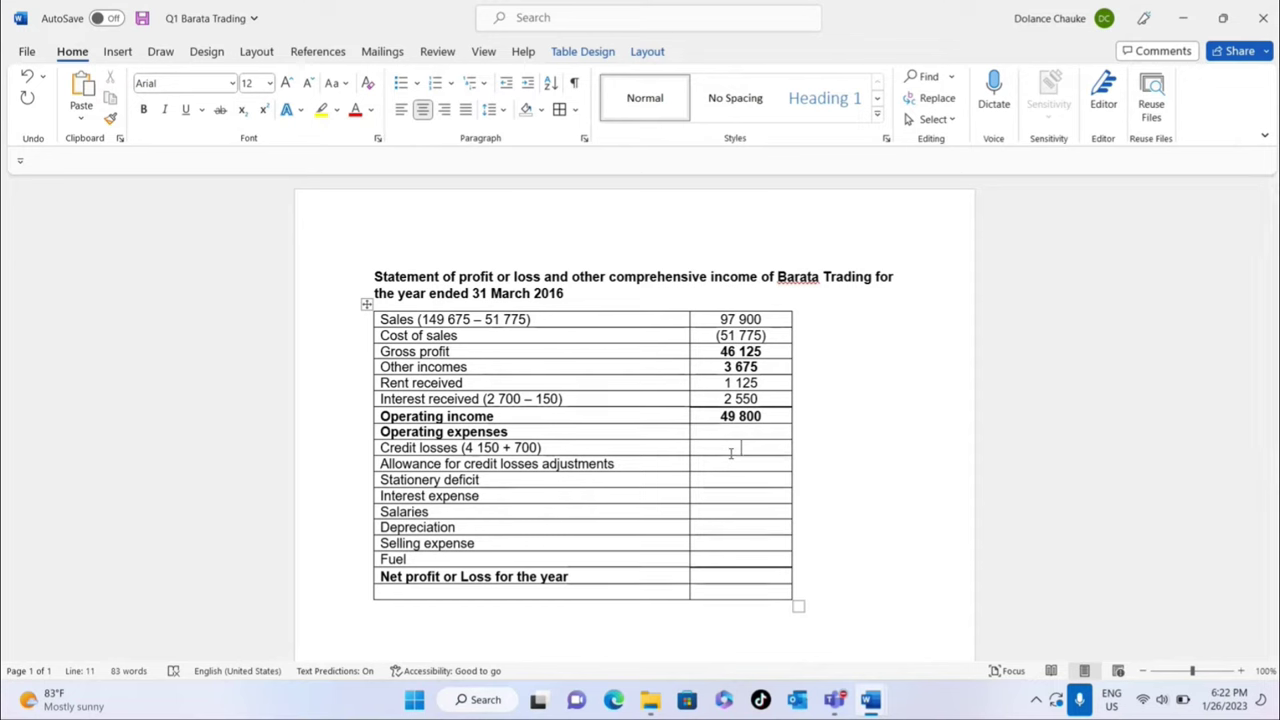
text(4 85)
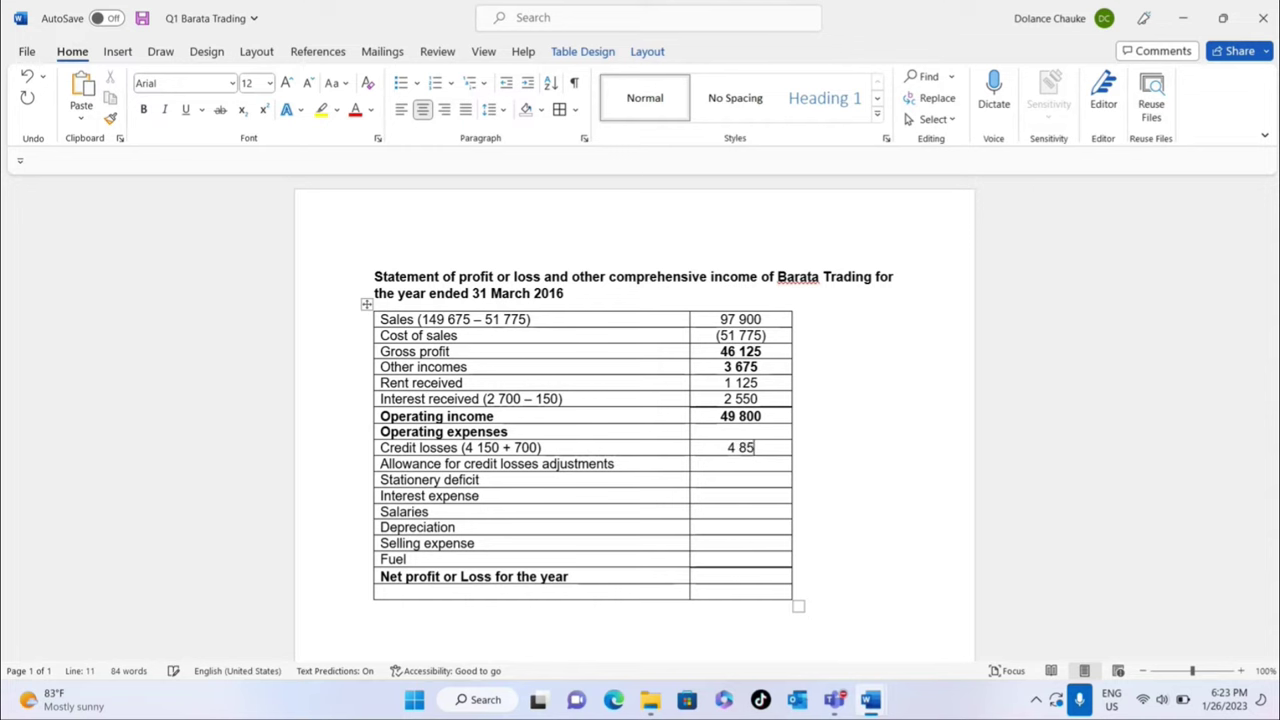
text(0)
- Check the question document for the allowance for credit loss balance and the amount to which it must be increased
click(623, 463)
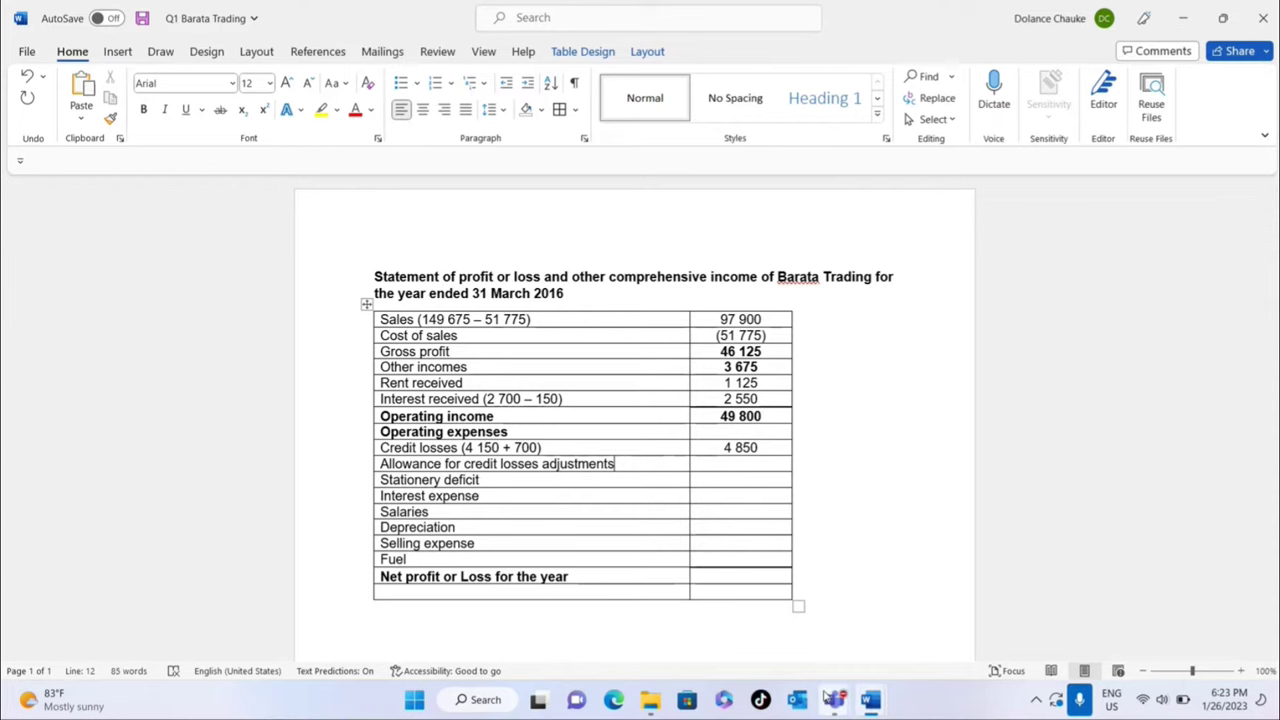
mouse_move(870, 703)
click(940, 598)
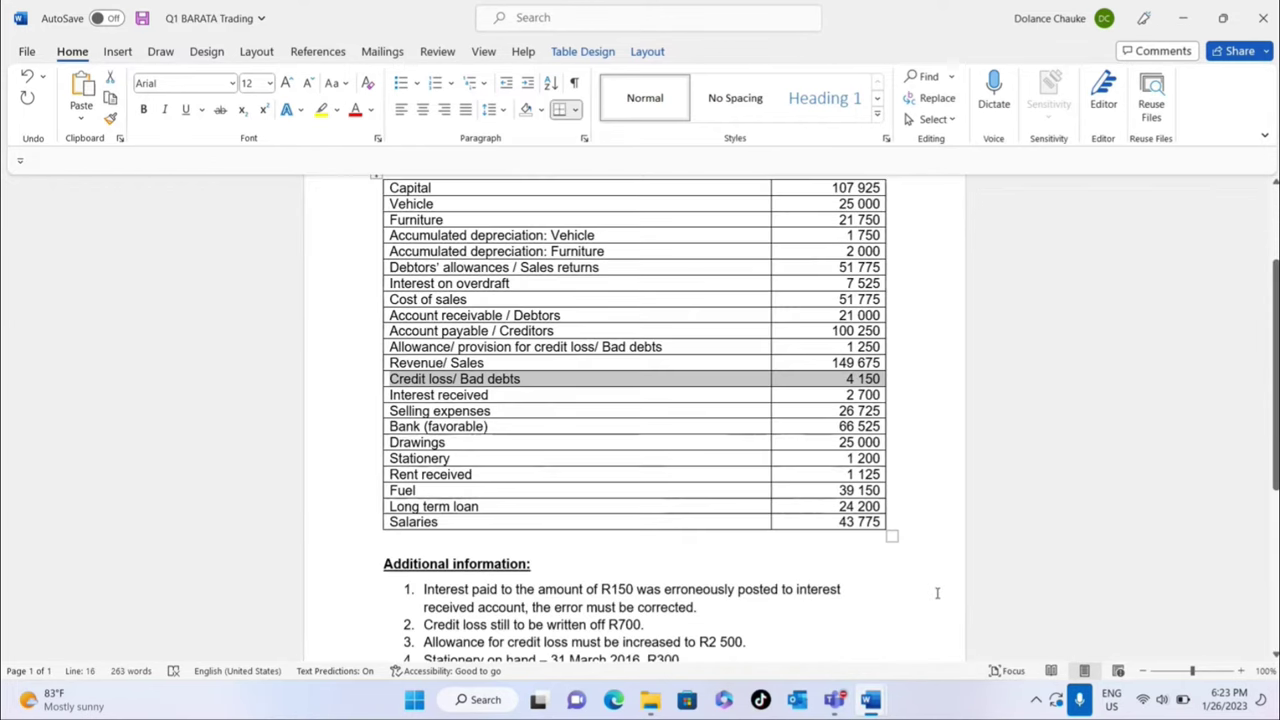
click(651, 496)
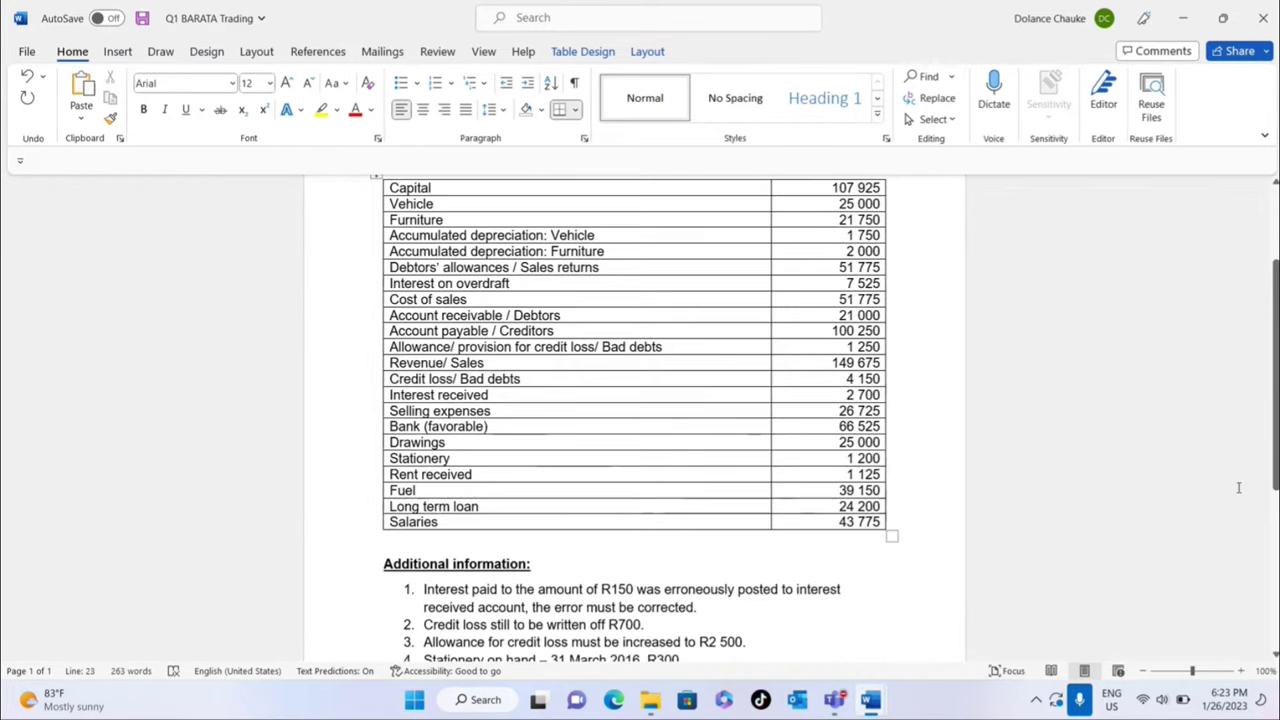
drag(1270, 449, 1270, 495)
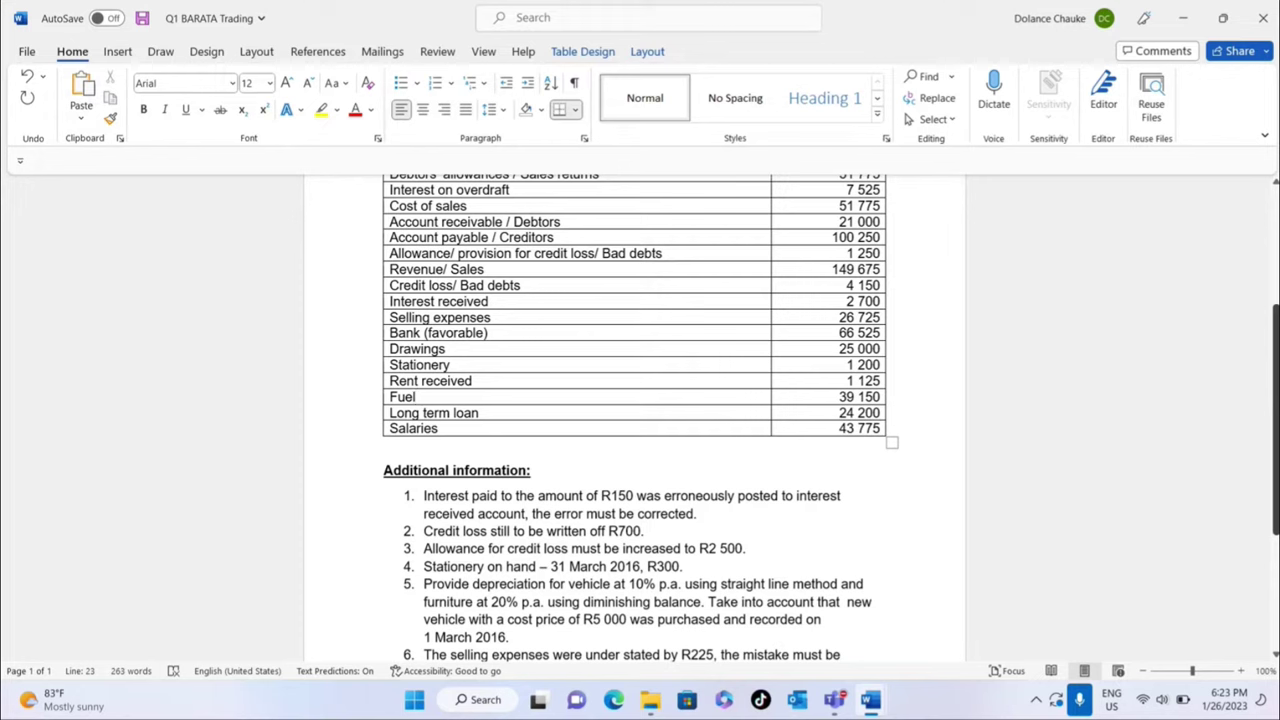
scroll(640, 420, up, 1)
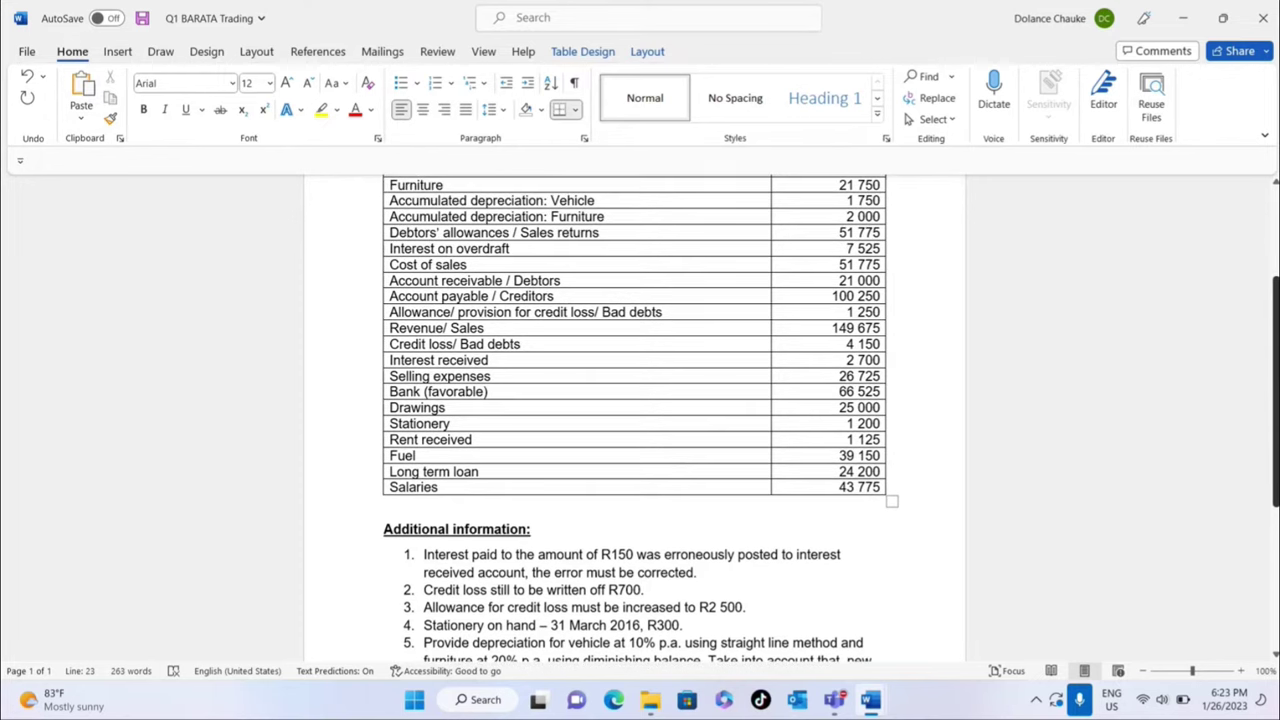
scroll(466, 311, up, 1)
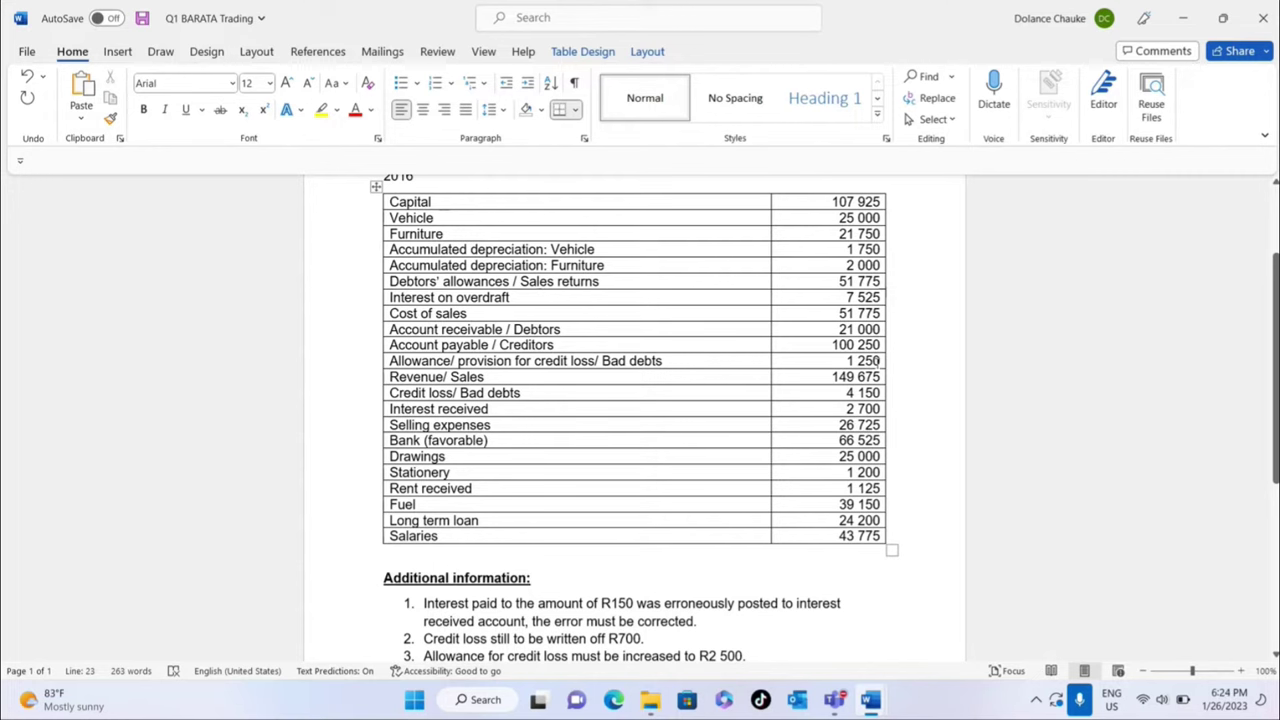
scroll(935, 533, down, 3)
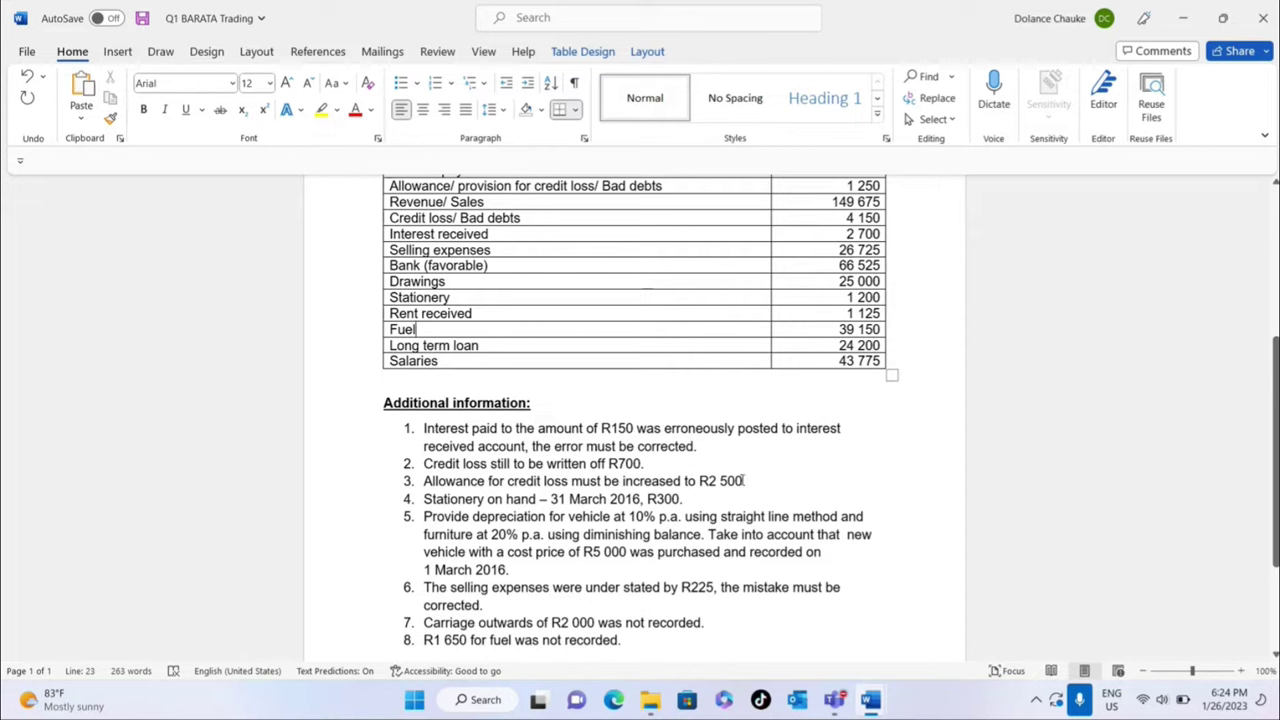
drag(744, 481, 699, 481)
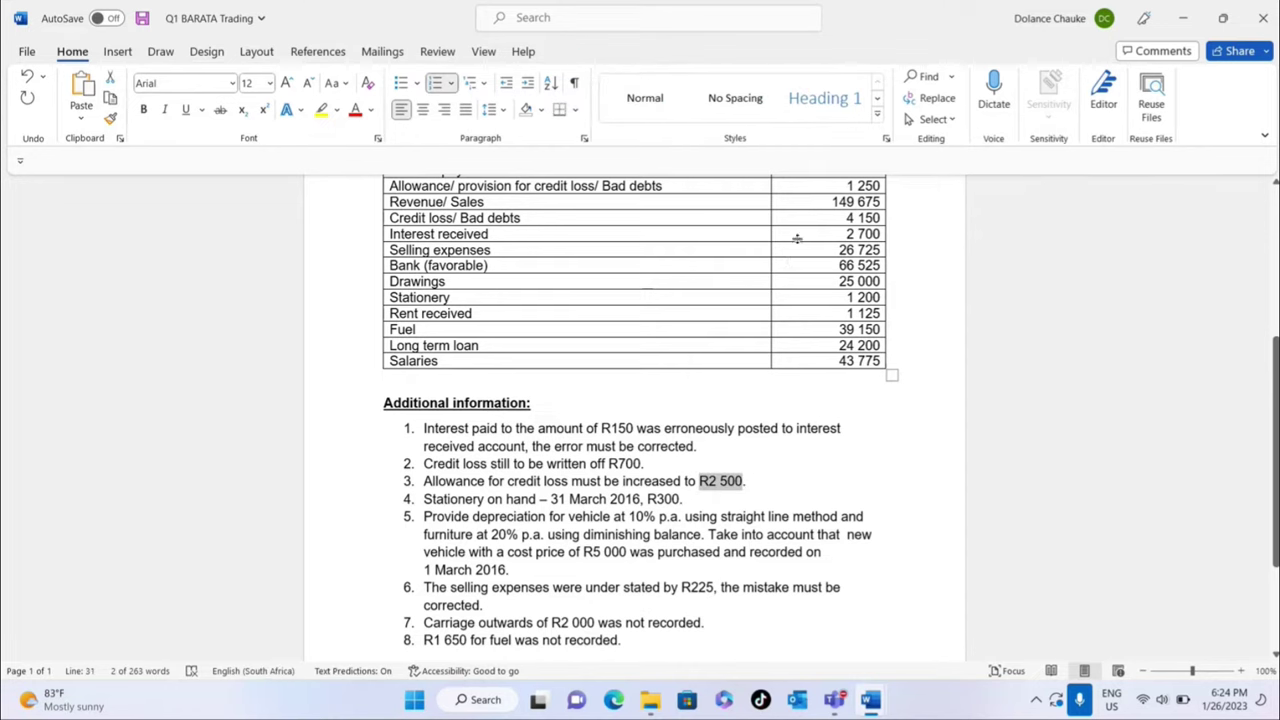
click(728, 481)
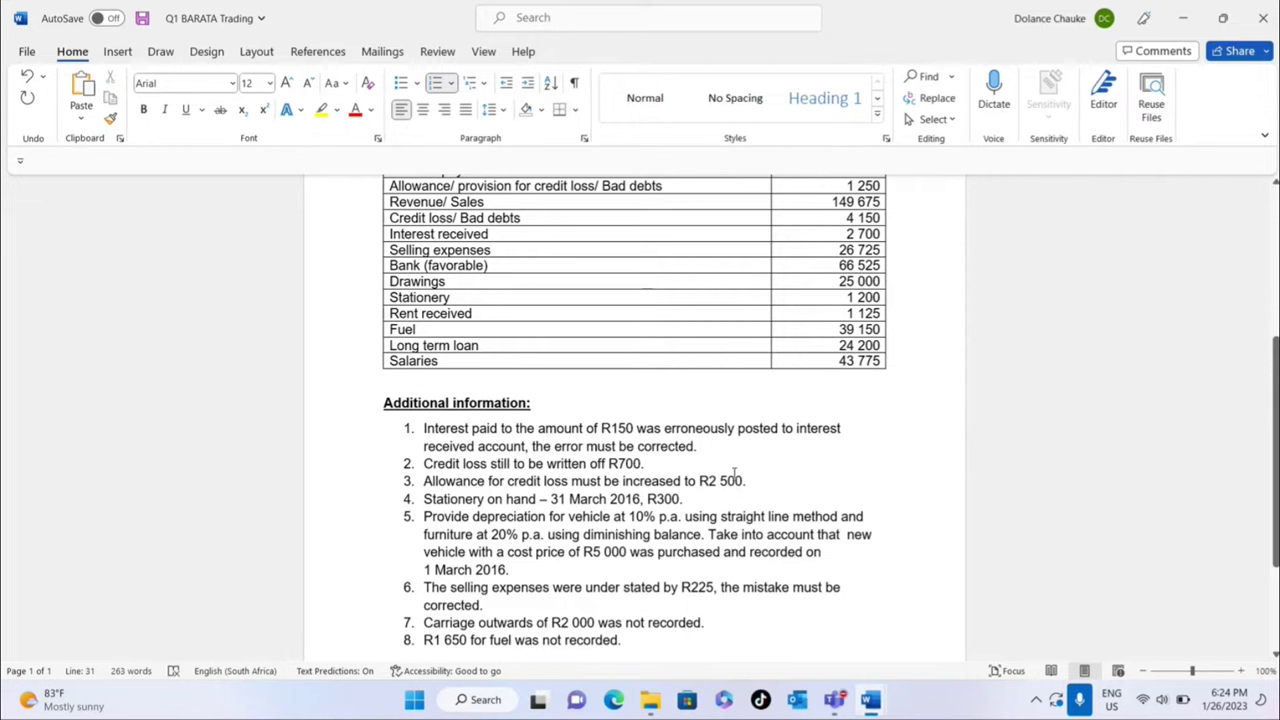
scroll(640, 420, up, 3)
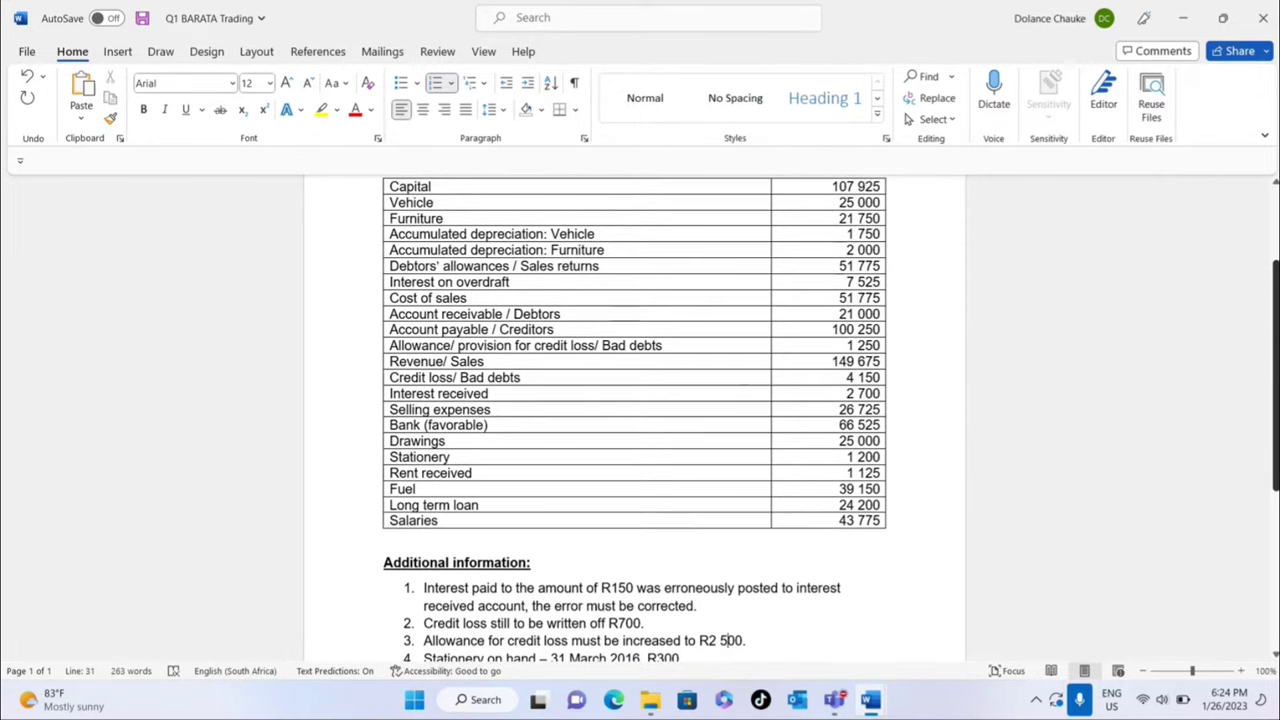
scroll(640, 420, down, 1)
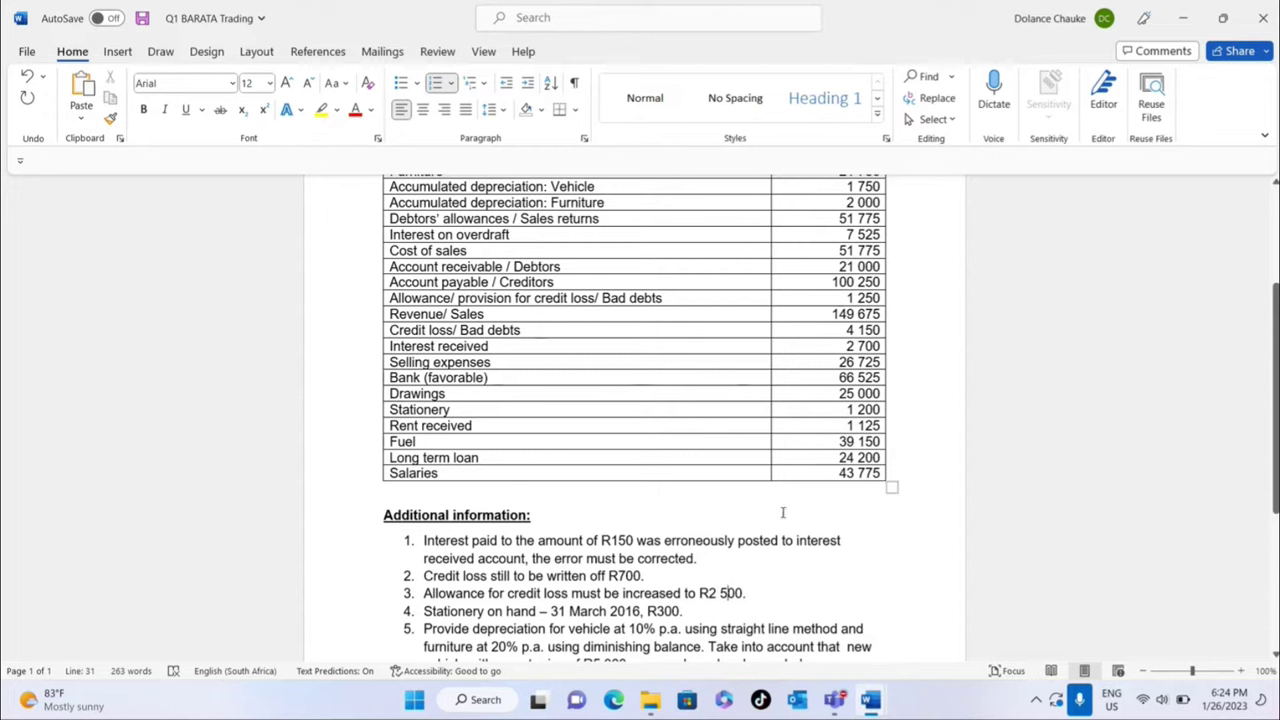
- Append the working (2 500 – 1 250) to the statement's Allowance for credit losses adjustments label, keeping 1 250 together on the second line
mouse_move(866, 695)
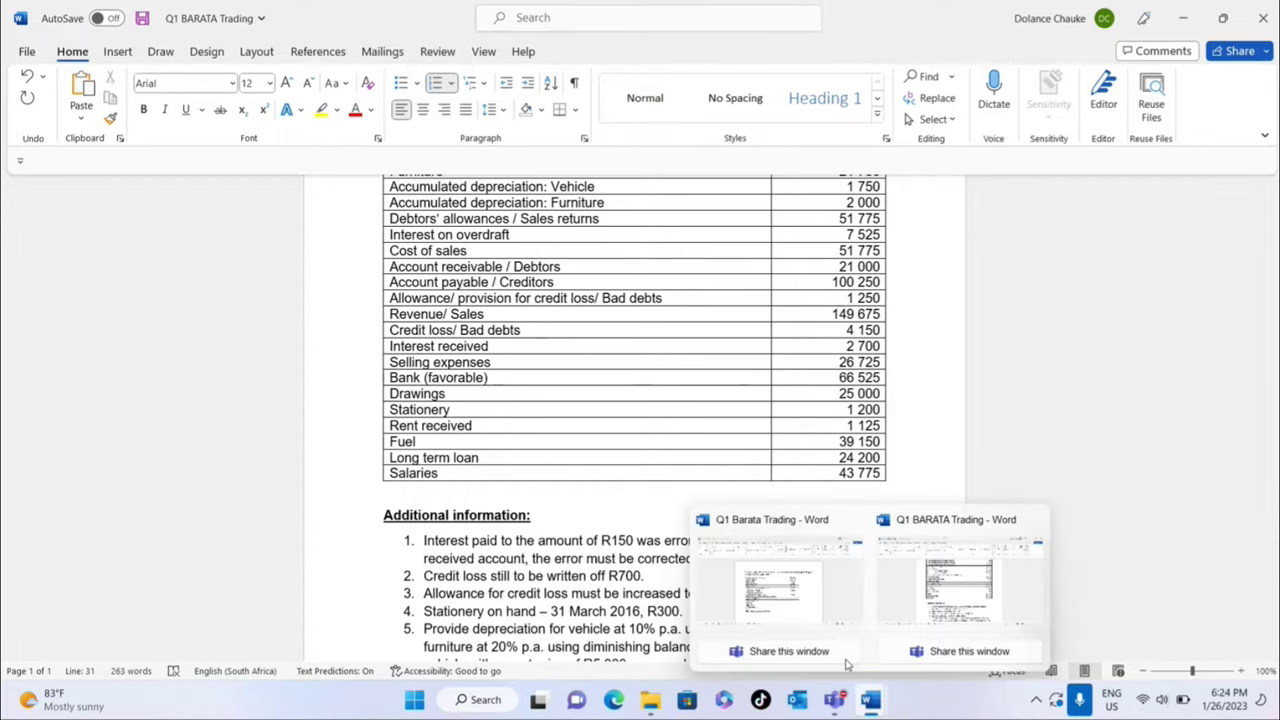
click(800, 612)
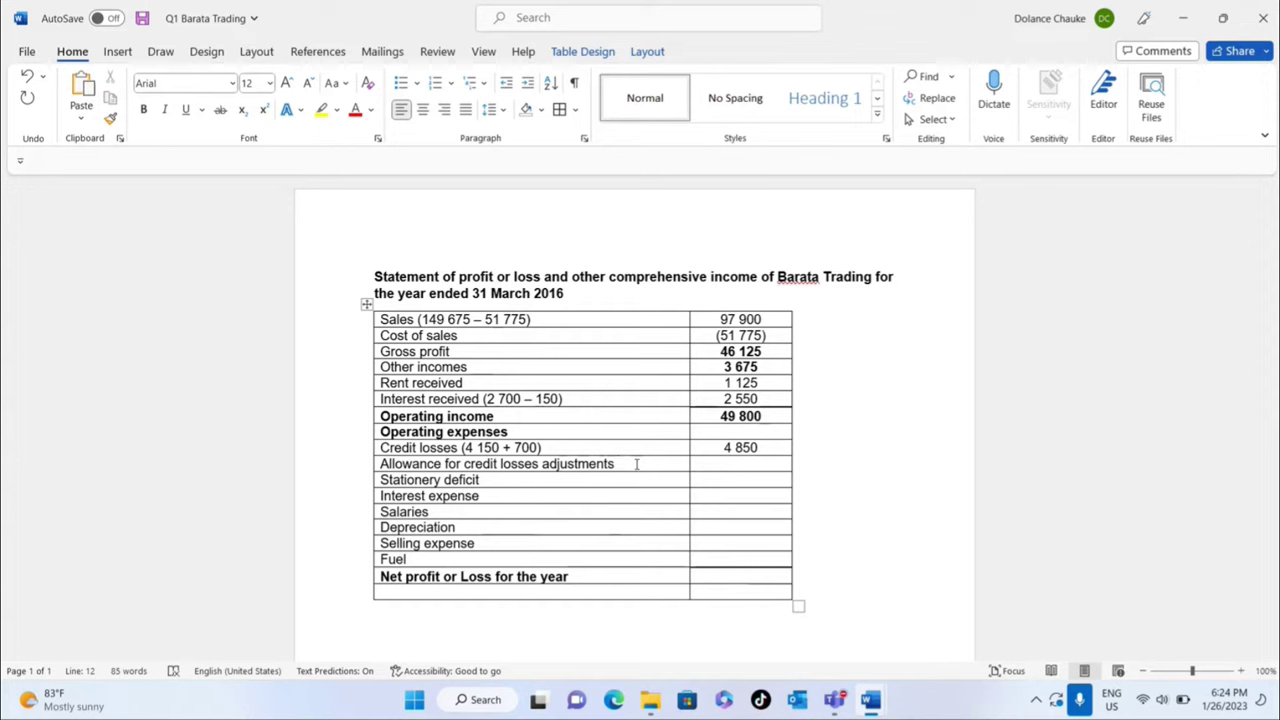
text((2 500 - 12)
key(BackSpace)
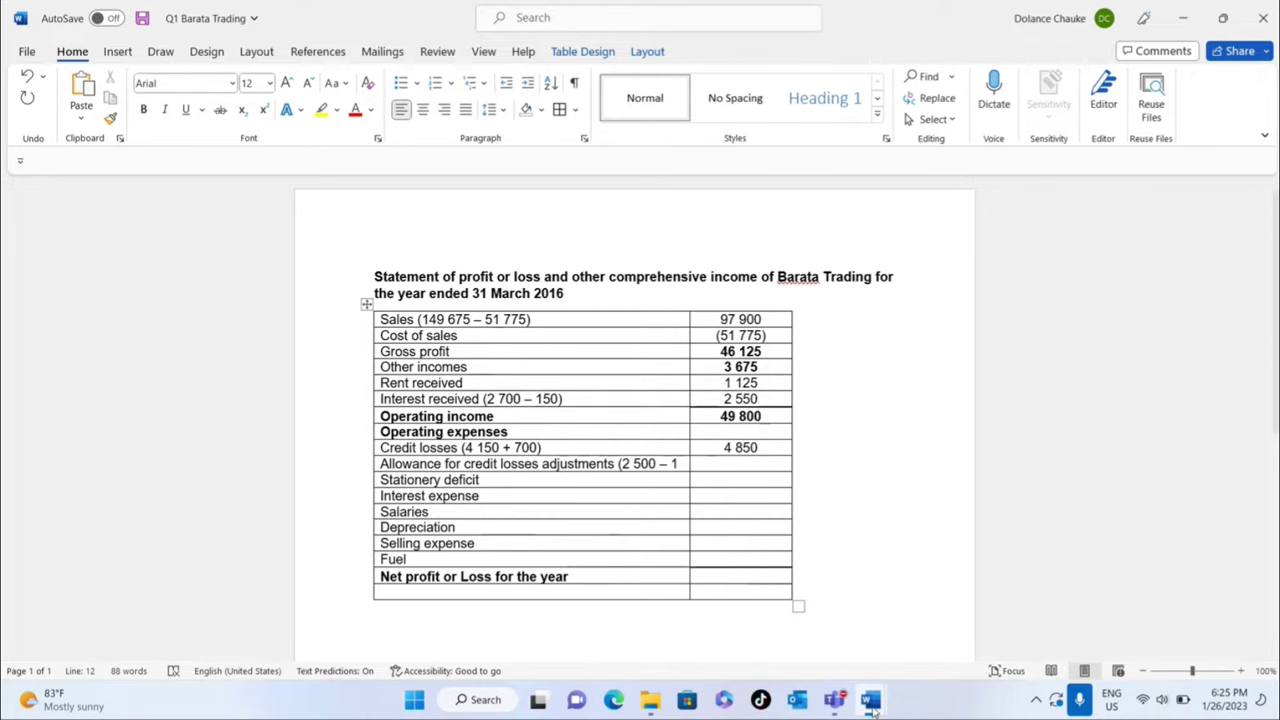
mouse_move(872, 705)
click(895, 626)
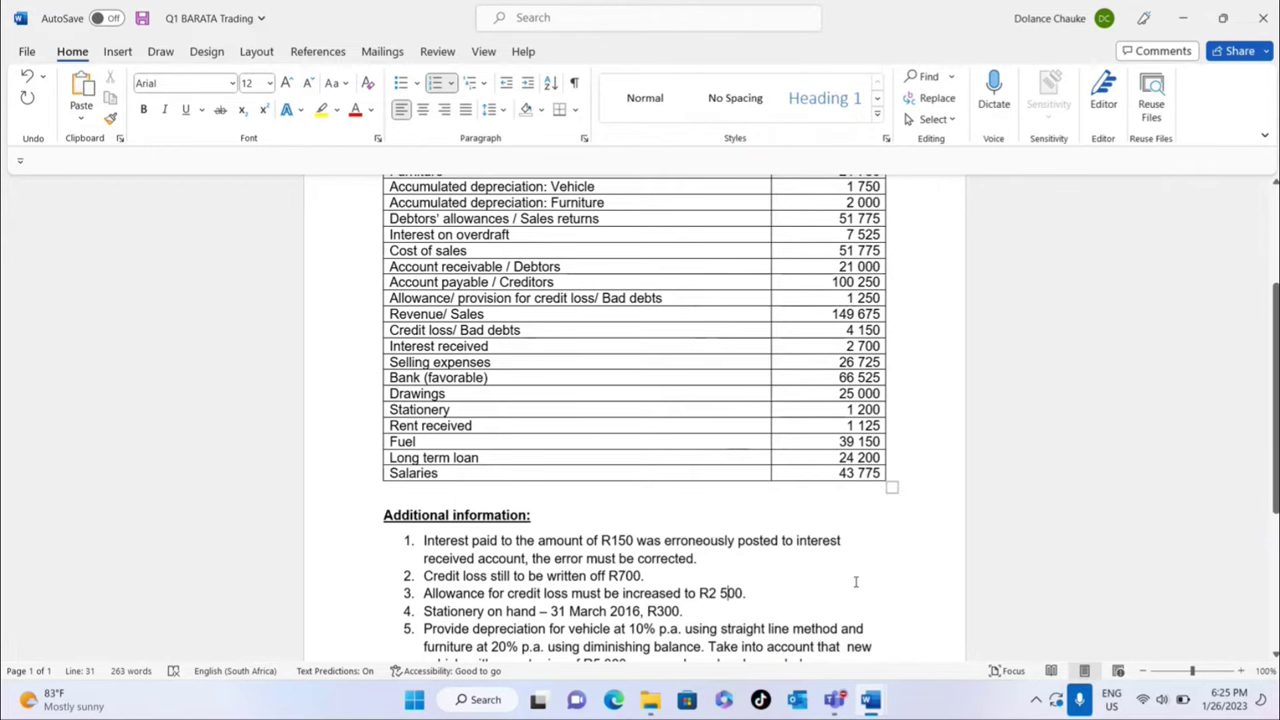
mouse_move(862, 707)
click(795, 600)
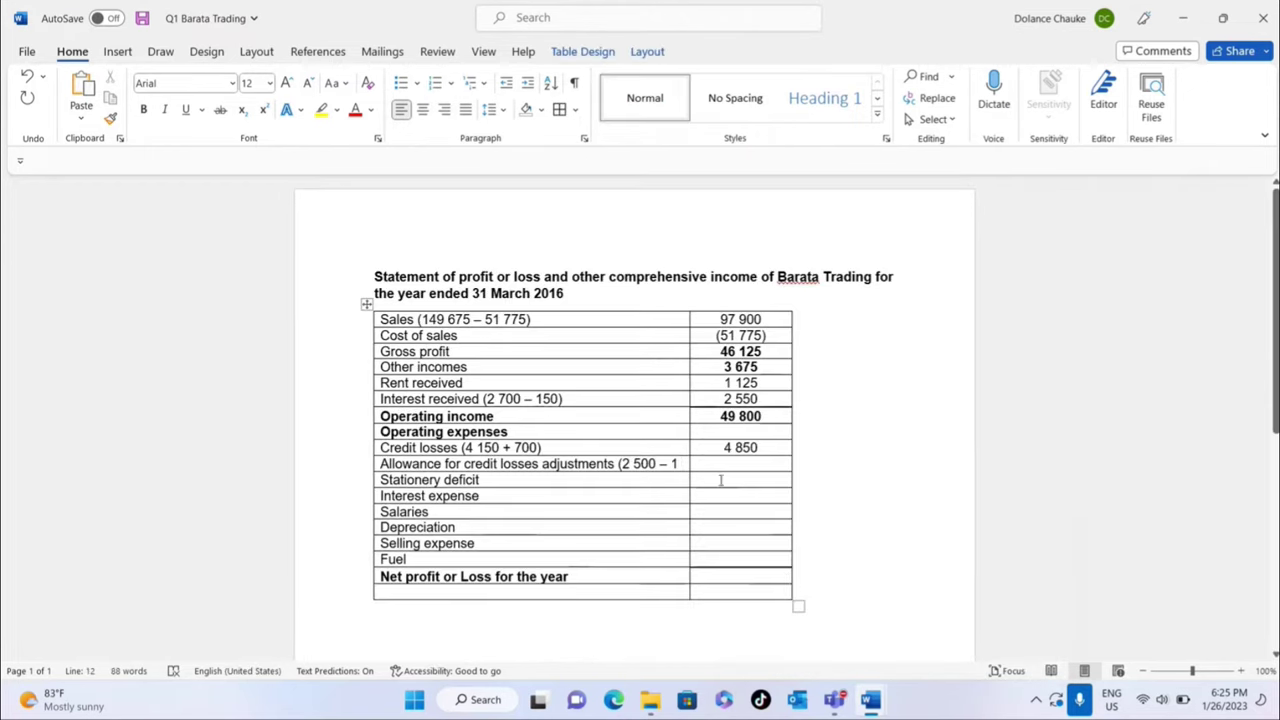
text(250)
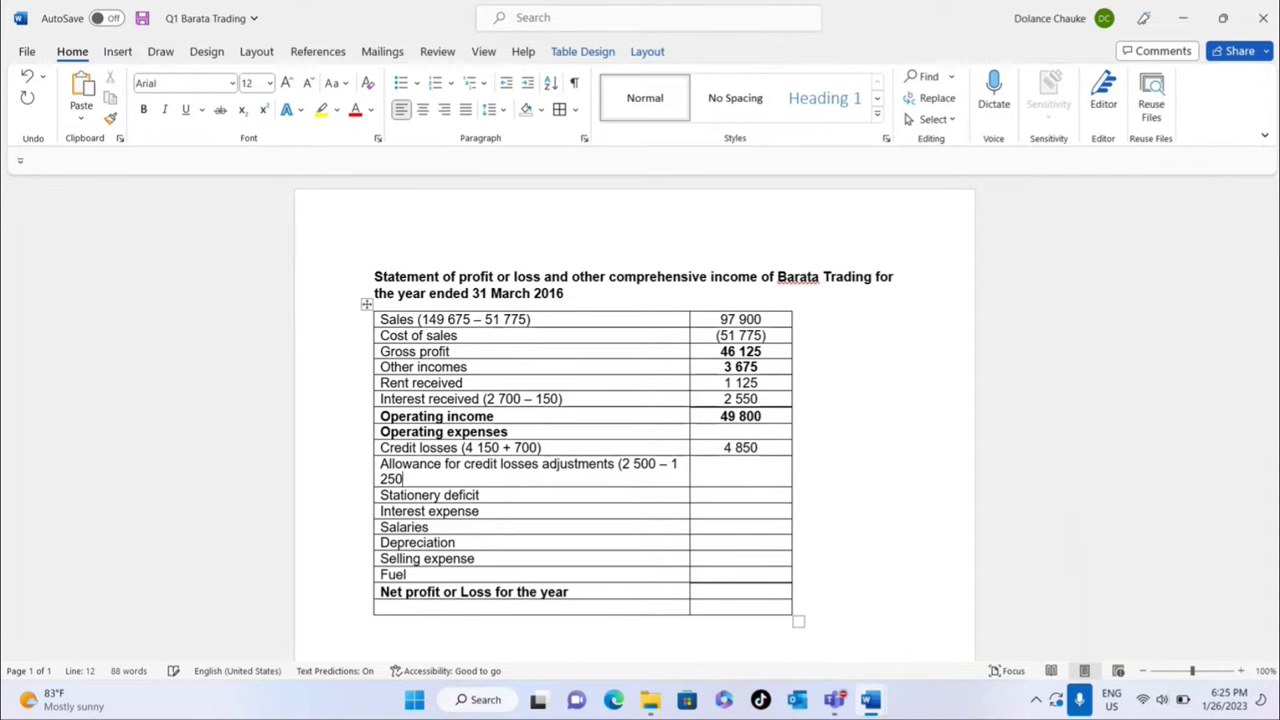
text())
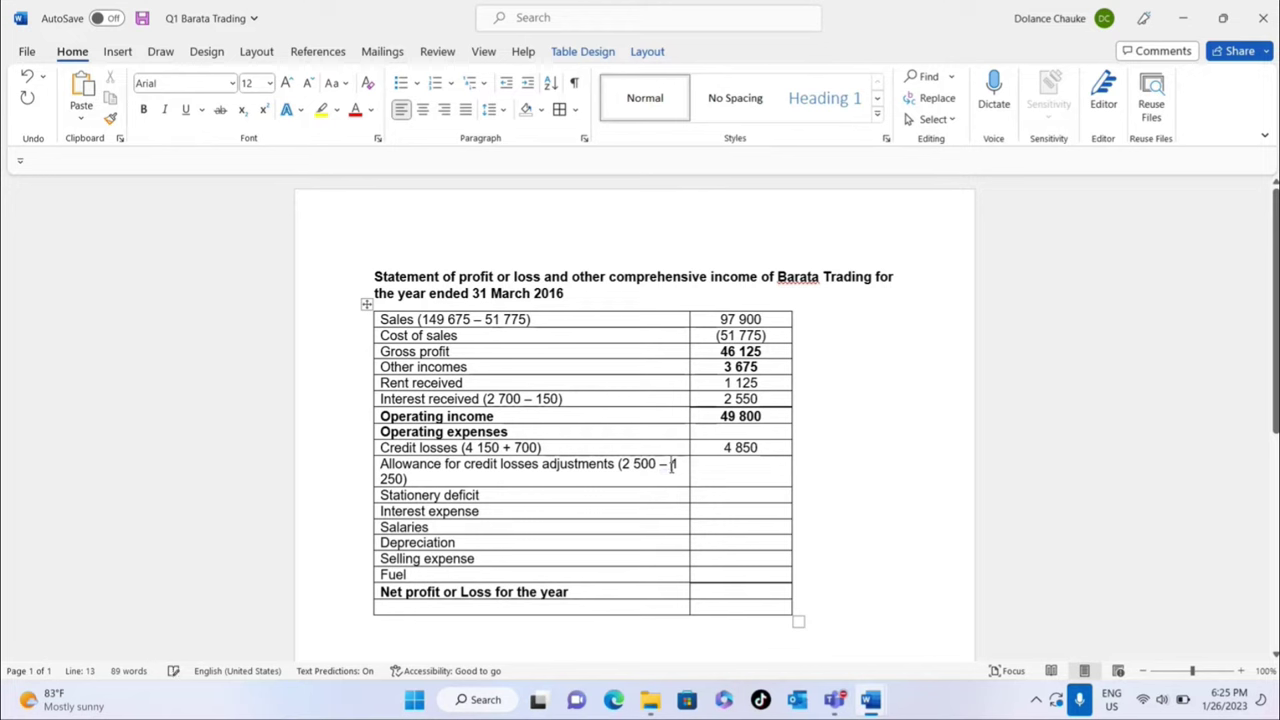
click(672, 466)
key(Return)
- Enter 1 250 as the amount for Allowance for credit losses adjustments
click(734, 476)
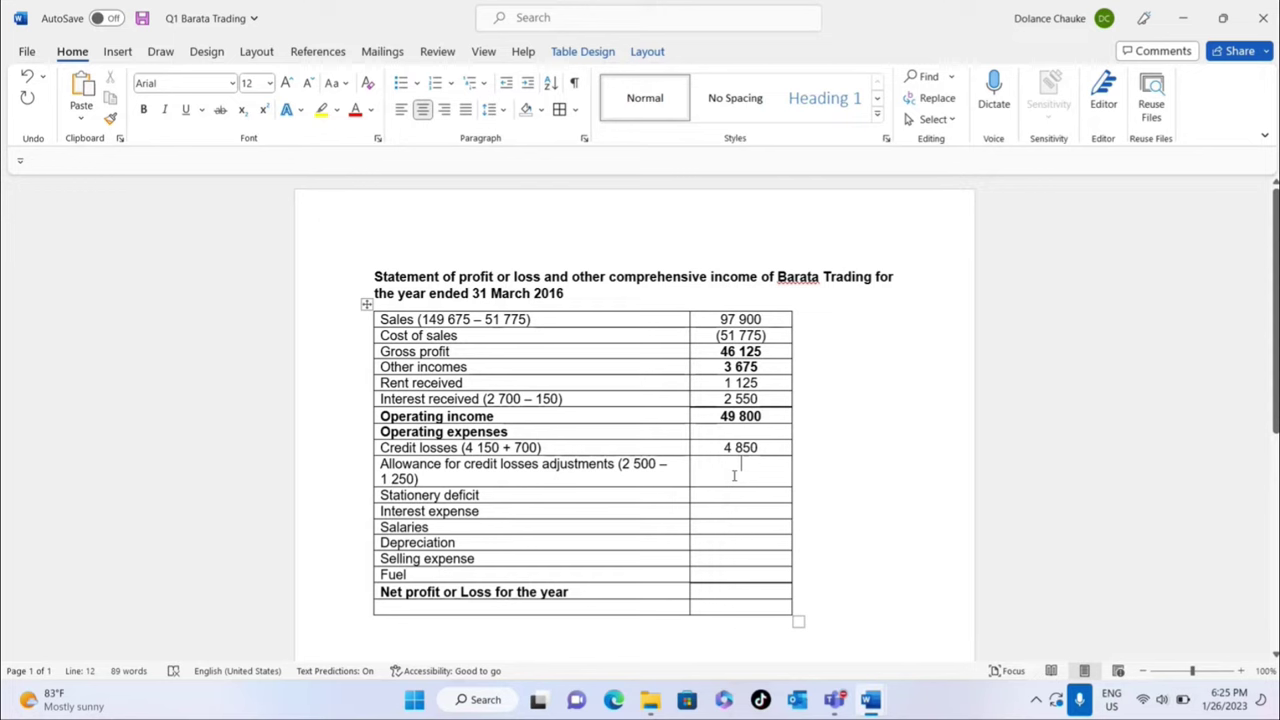
text(1)
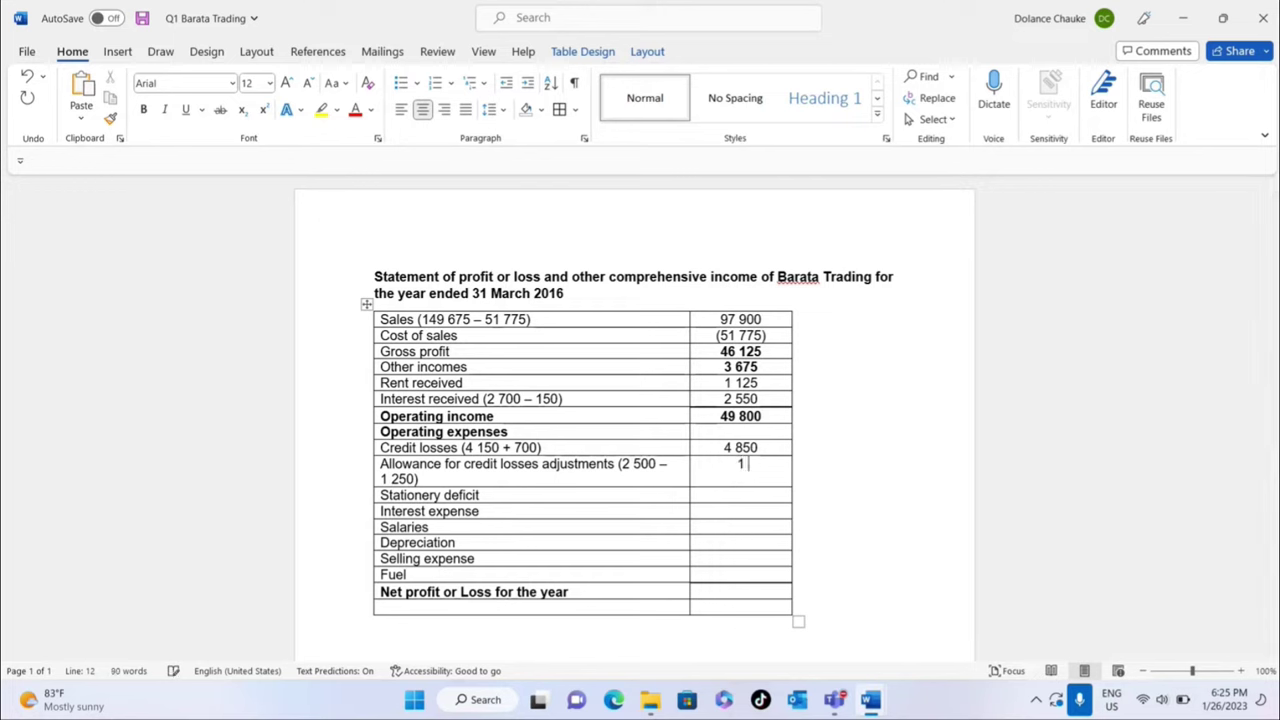
text( 250)
- Shorten the Stationery deficit label to Stationery
click(530, 497)
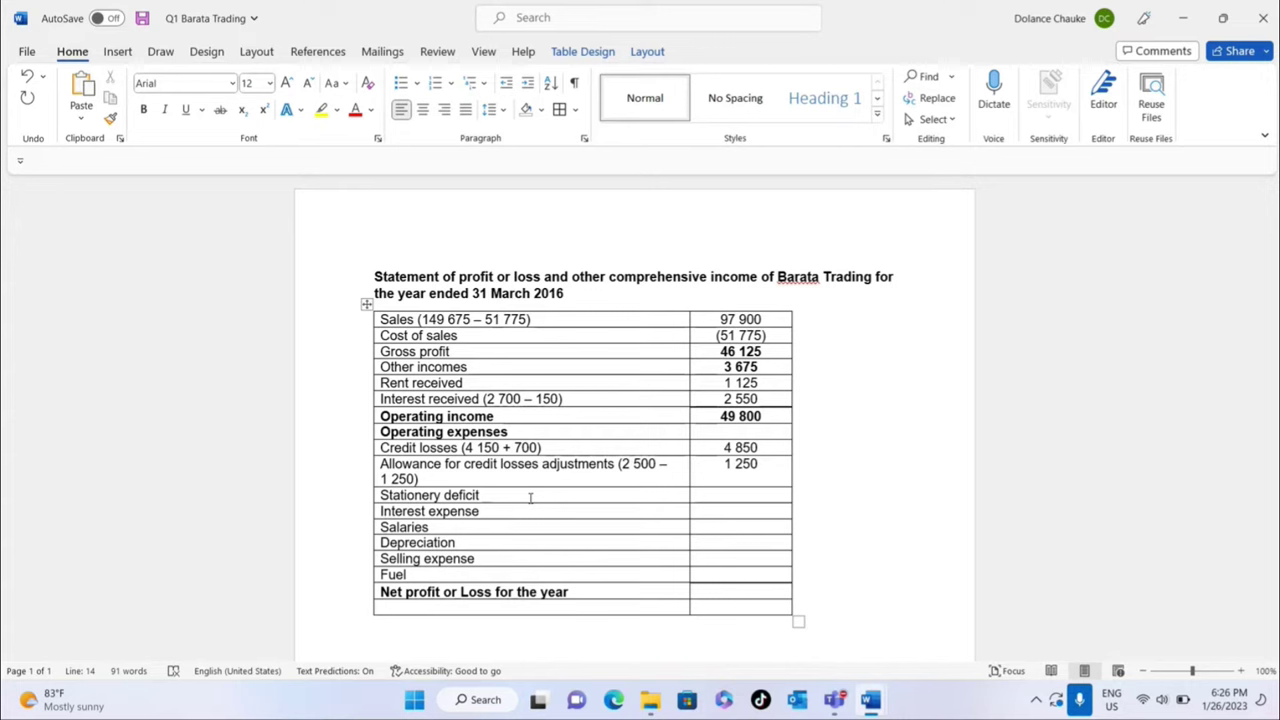
key(BackSpace)
key(BackSpace)
key(BackSpace)
key(BackSpace)
key(BackSpace)
key(BackSpace)
key(BackSpace)
key(BackSpace)
- Append the working (1 200 – 300) to the statement's Stationery label
text(( 1 200 +)
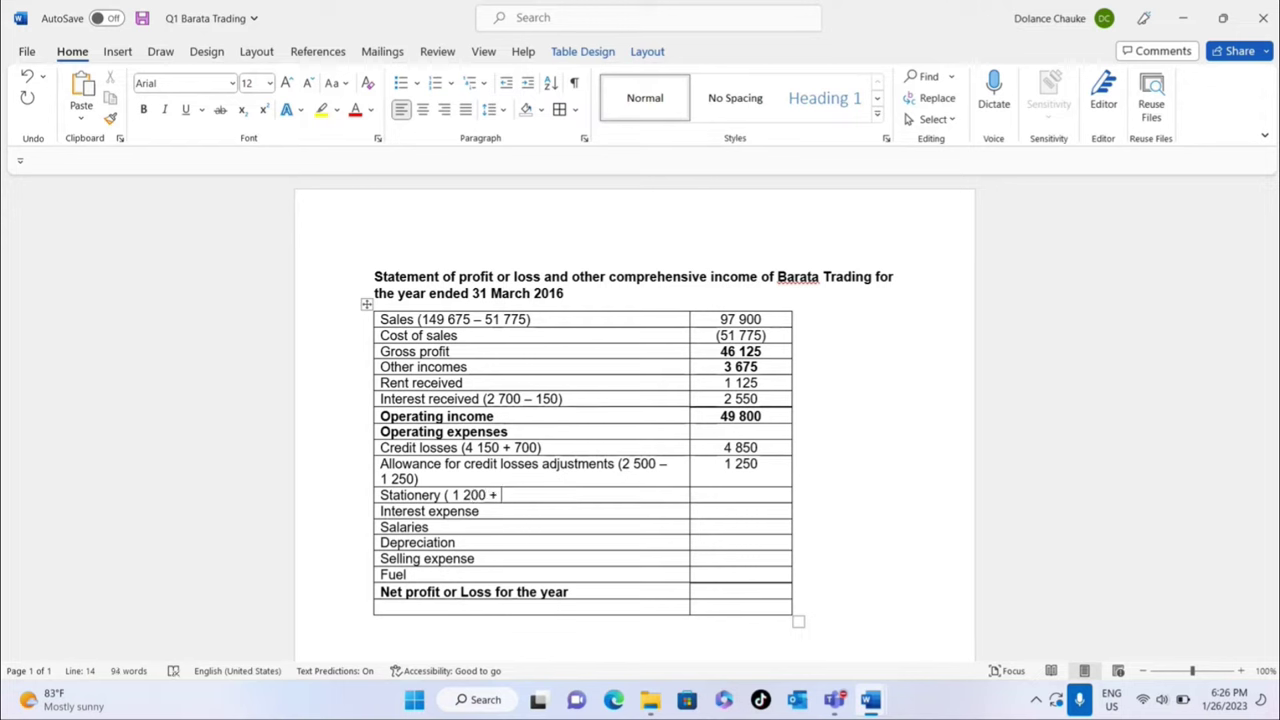
key(BackSpace)
text(+ 300)
key(BackSpace)
key(BackSpace)
key(BackSpace)
key(BackSpace)
key(BackSpace)
text(- 300))
- Enter 900 as the Stationery amount and remove the extra space after the opening bracket in its working
click(712, 497)
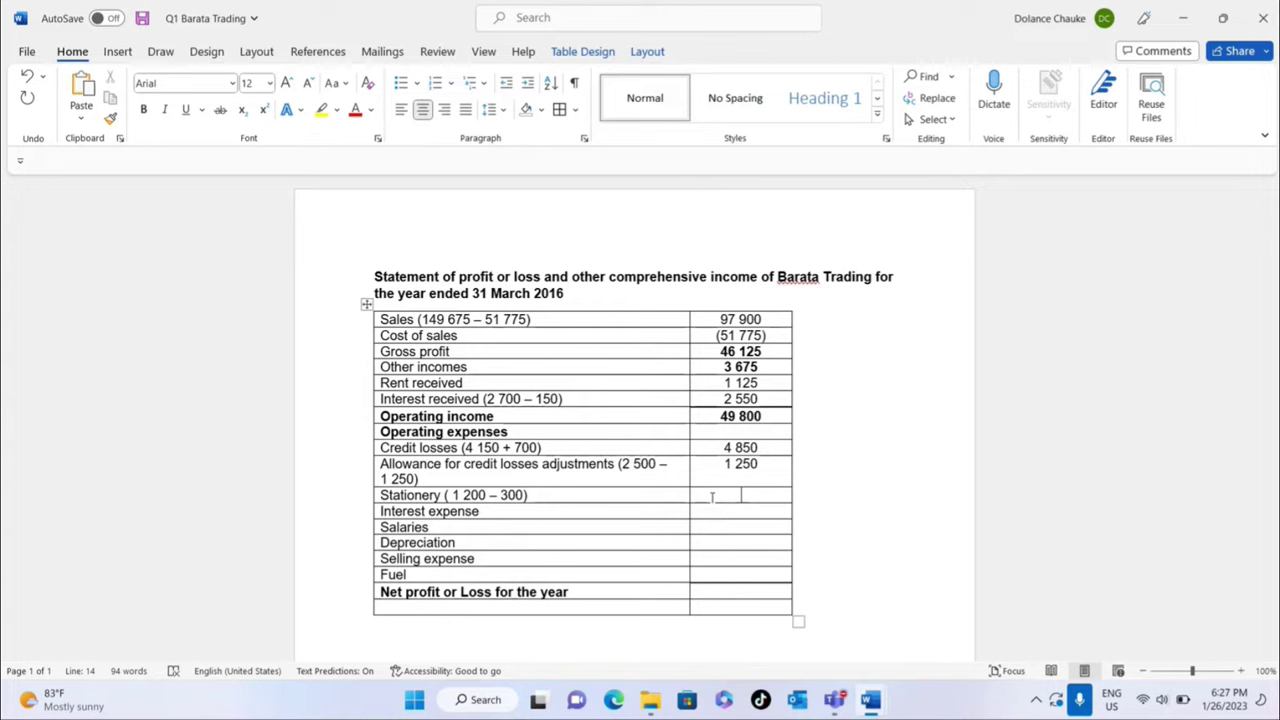
text(900)
right_click(452, 495)
click(492, 270)
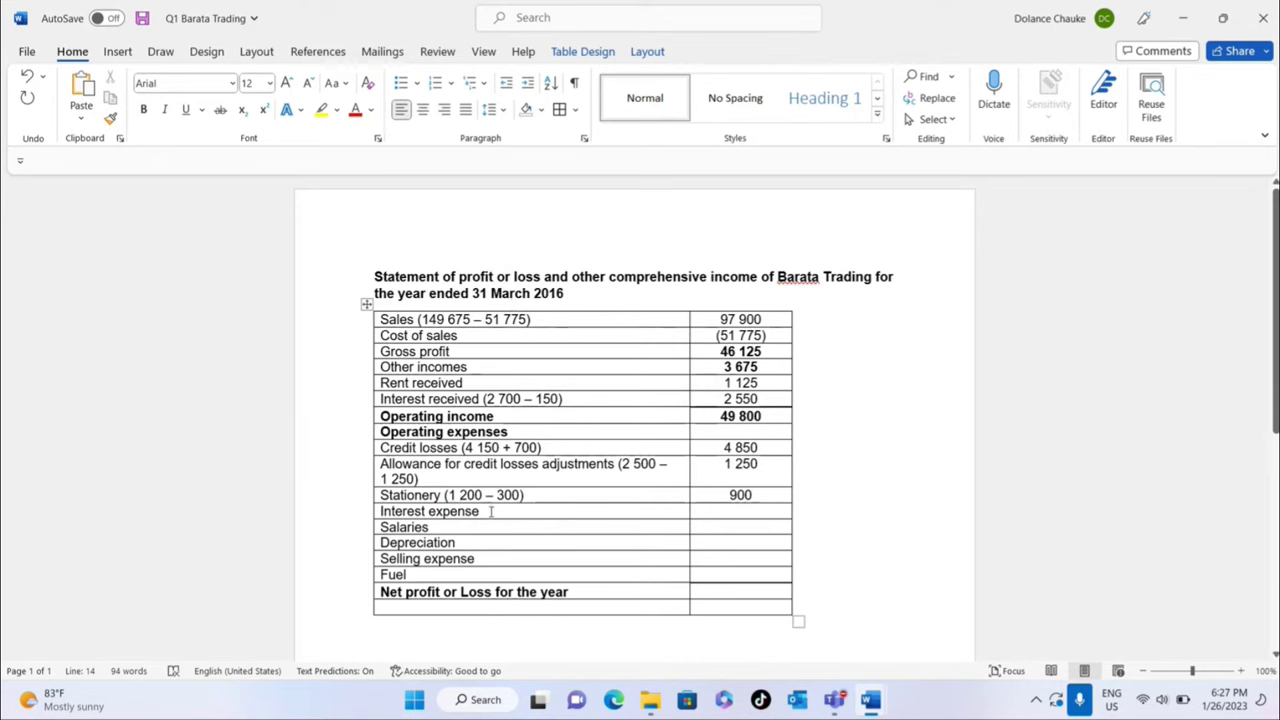
- Append the working (7 525 + 150) to the Interest expense label, taking the interest on overdraft balance from the question document
click(491, 511)
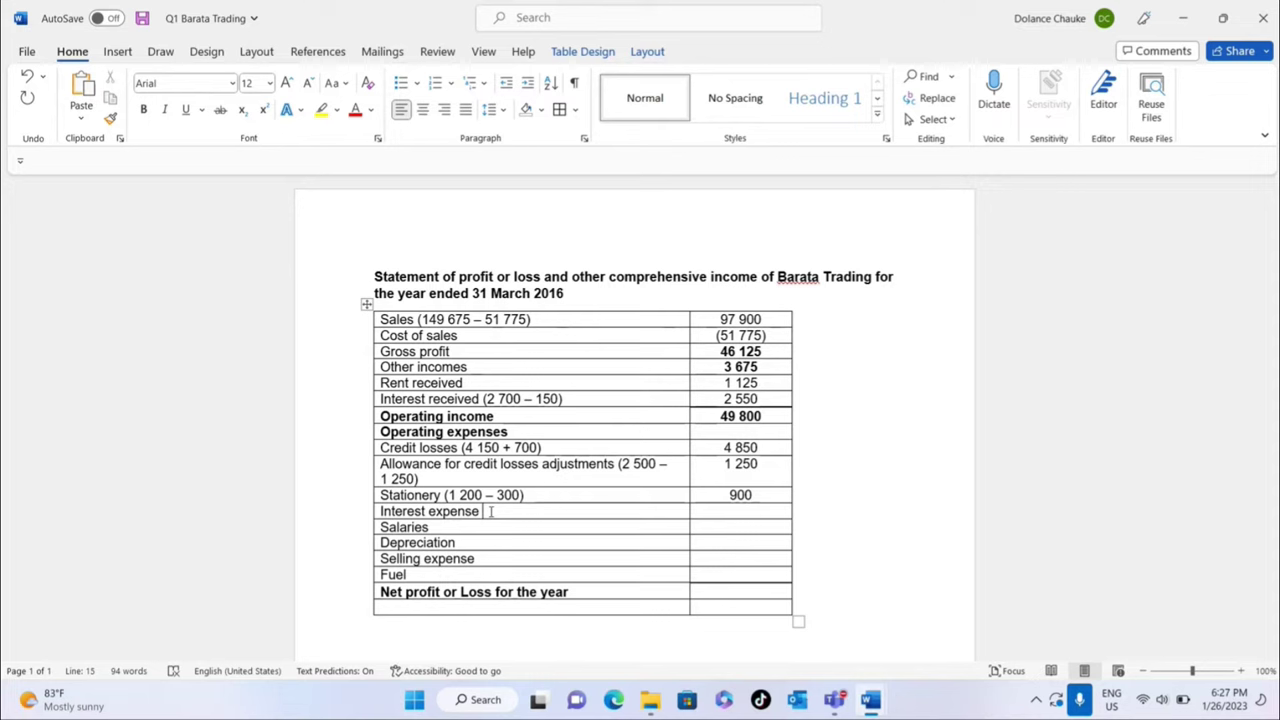
text(()
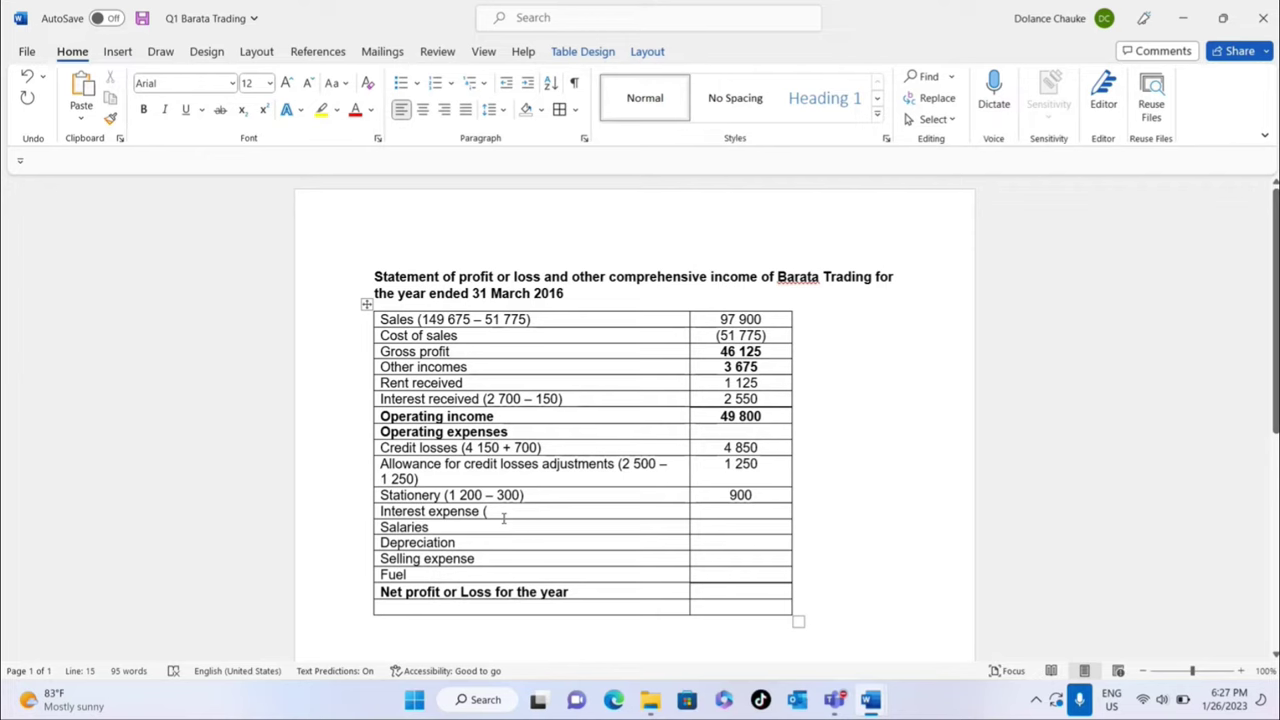
mouse_move(871, 698)
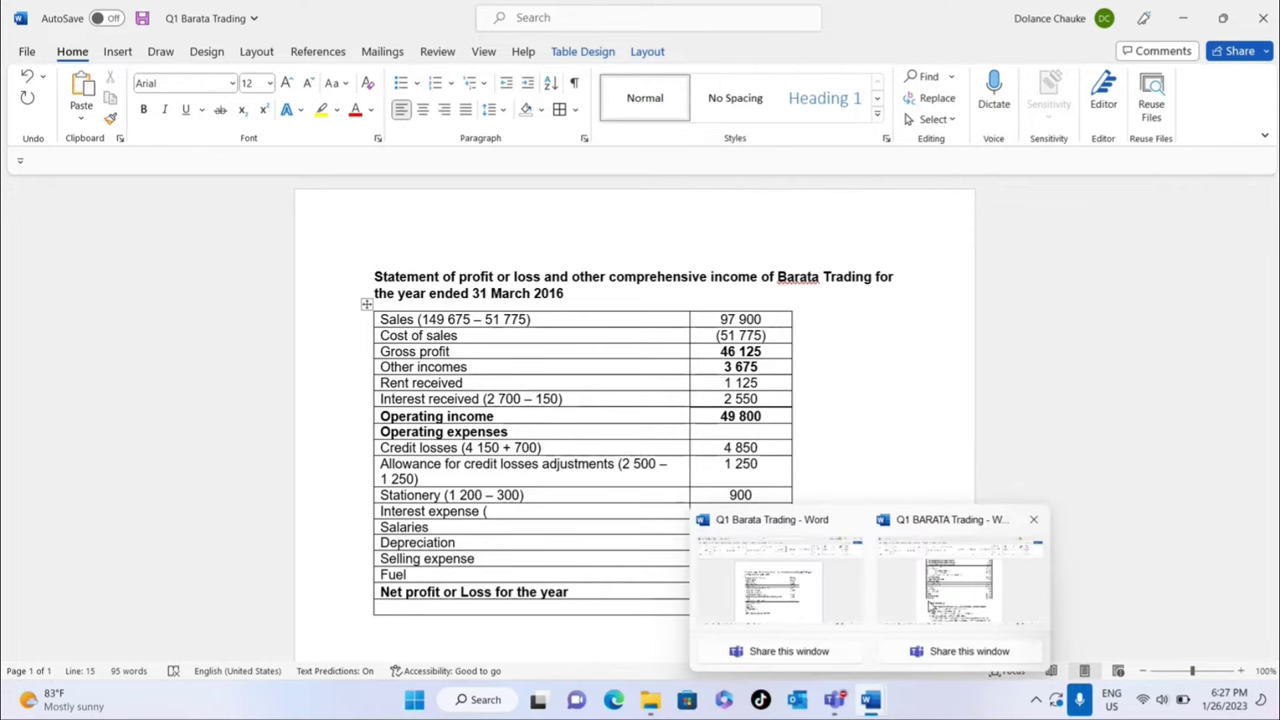
click(929, 606)
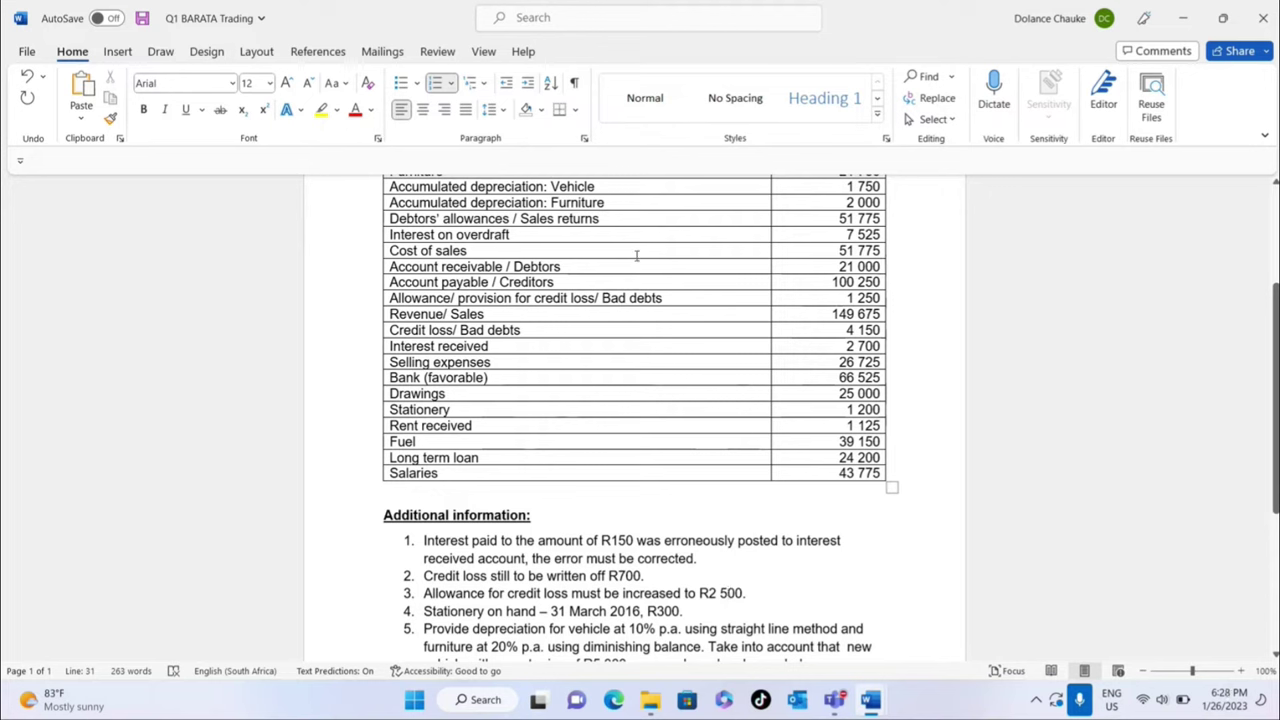
drag(527, 236, 396, 236)
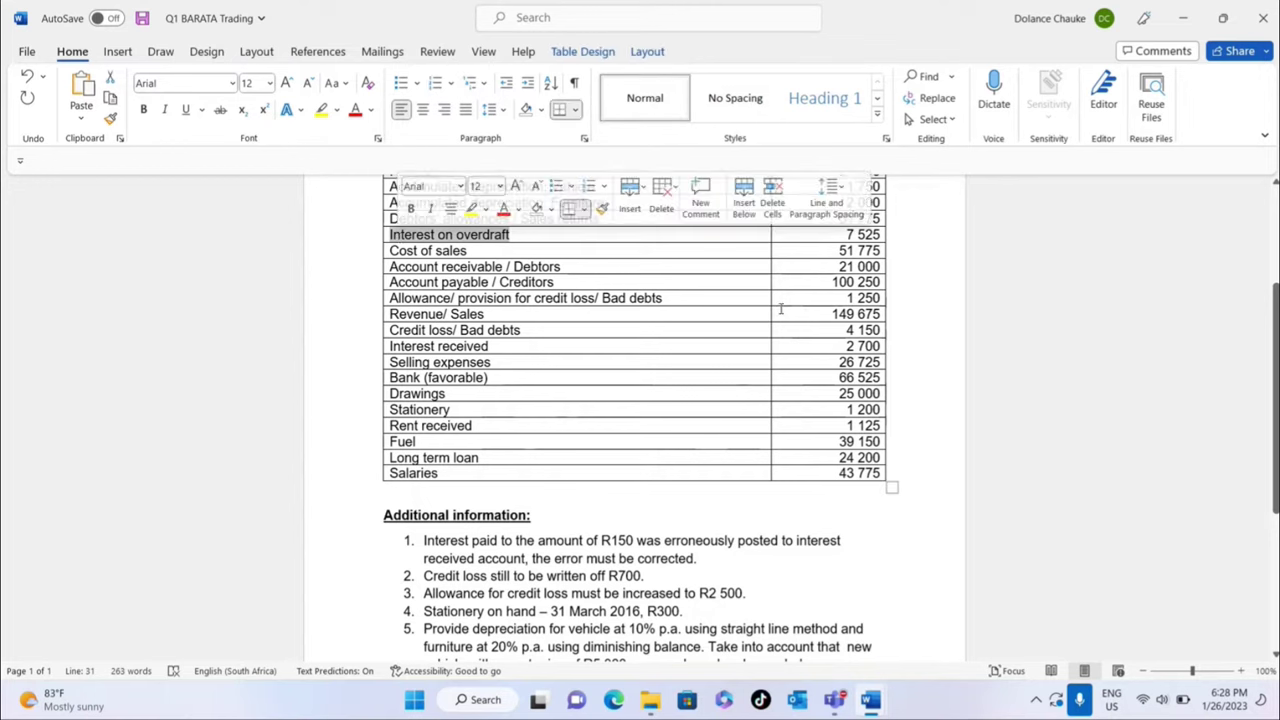
mouse_move(1276, 350)
mouse_down()
mouse_move(1276, 320)
mouse_move(1268, 340)
mouse_up()
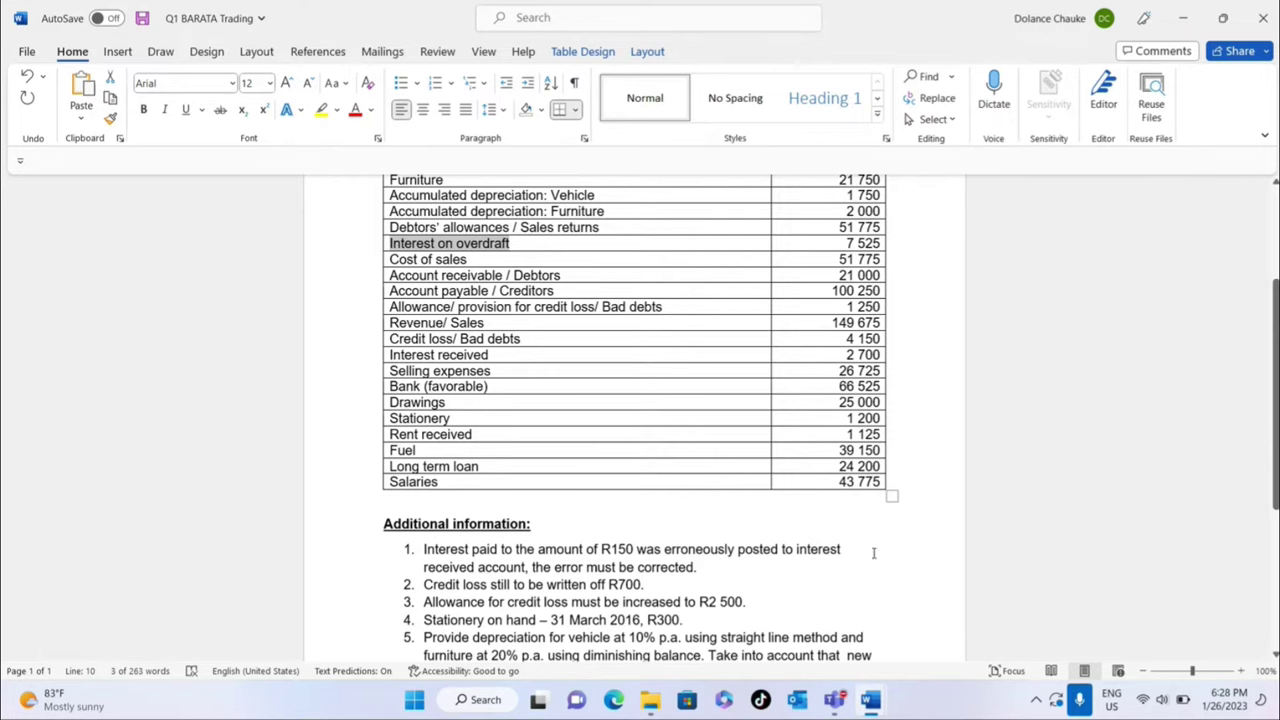
mouse_move(866, 699)
click(810, 600)
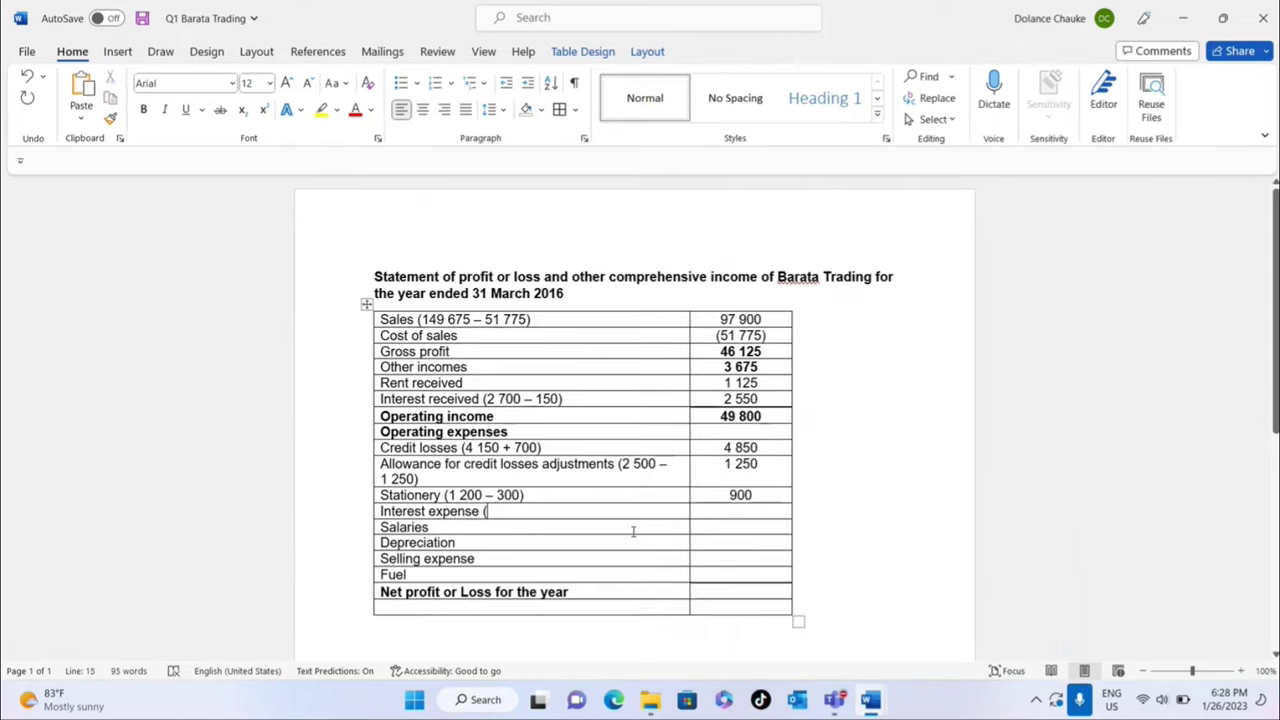
text(7)
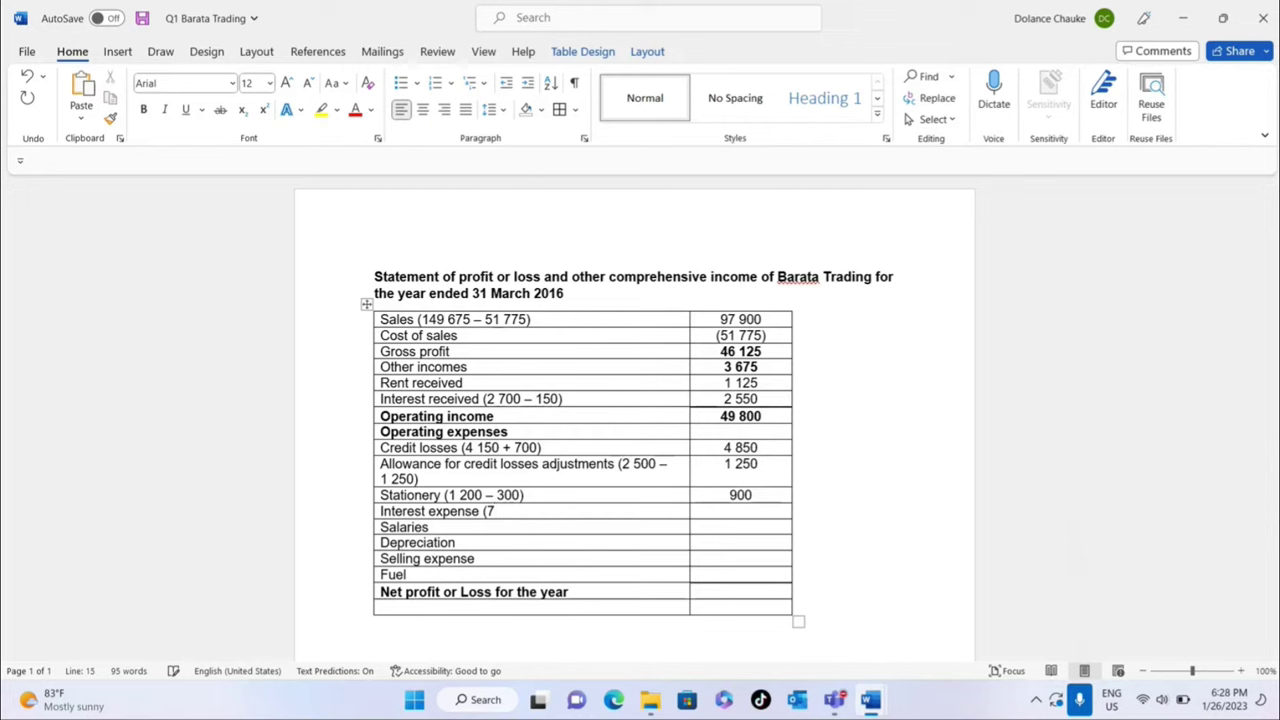
text( 525 + 150))
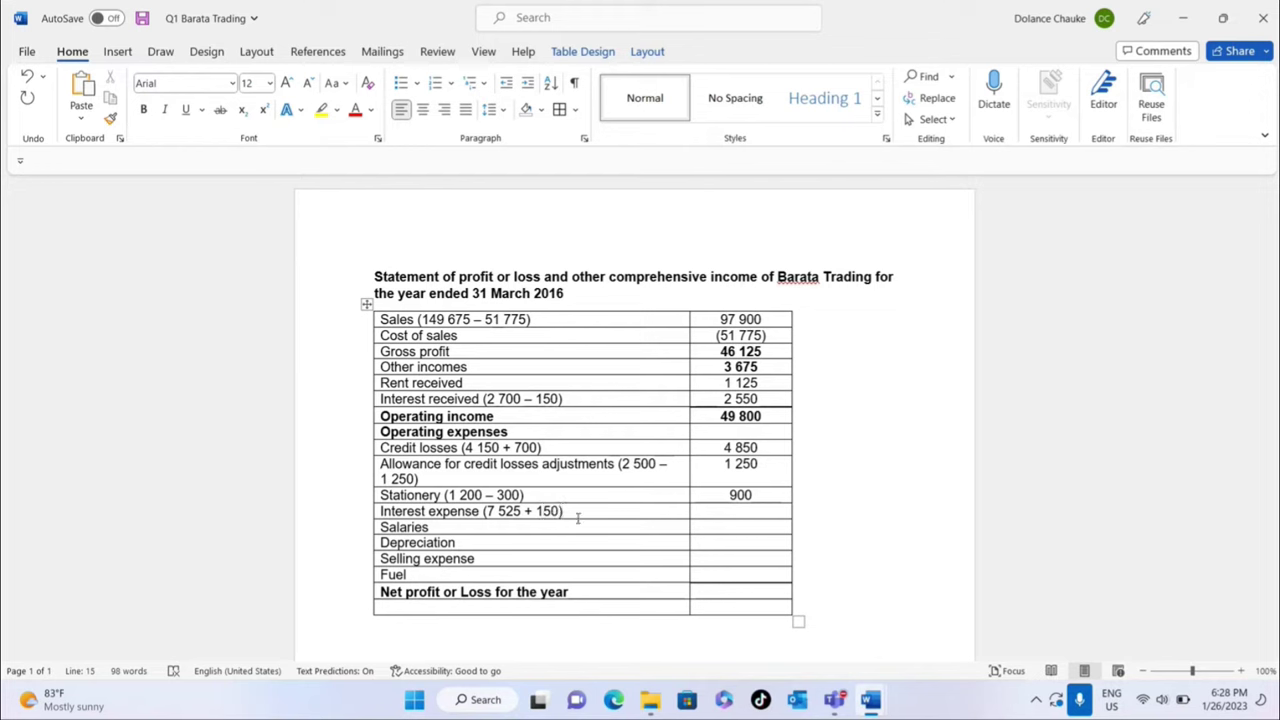
- Enter 7 675 as the amount for Interest expense
click(748, 513)
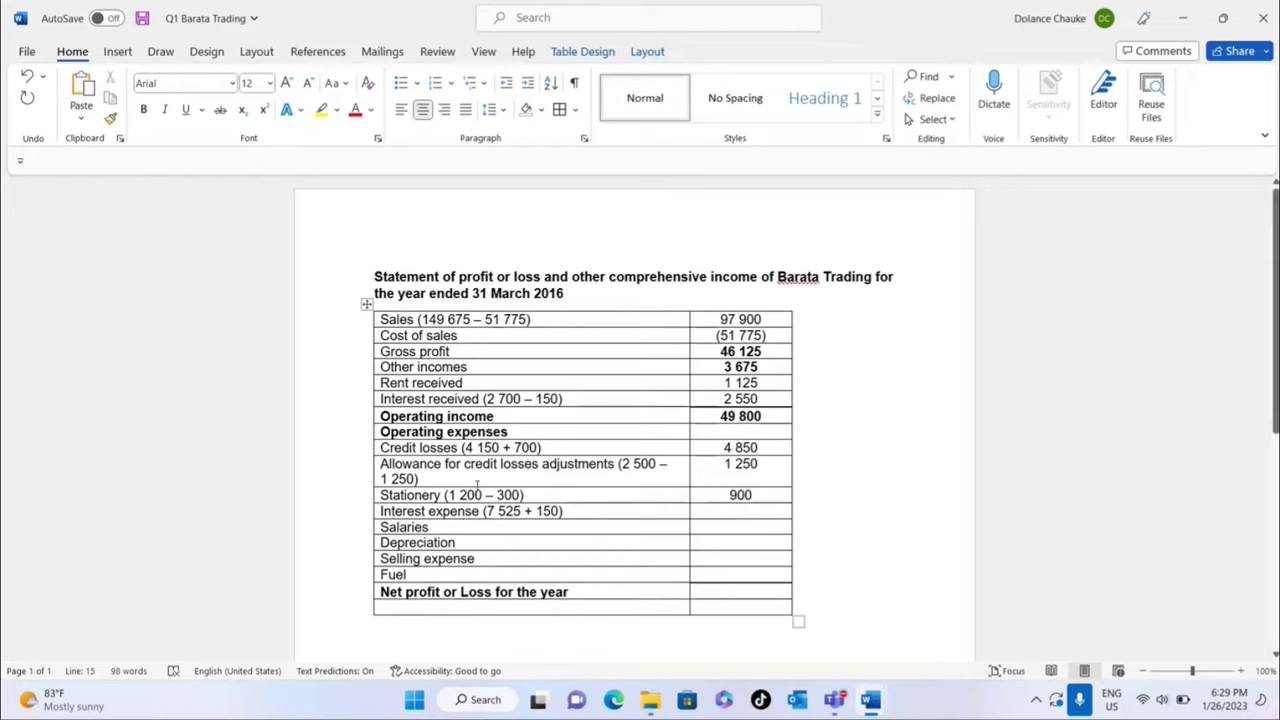
text(7)
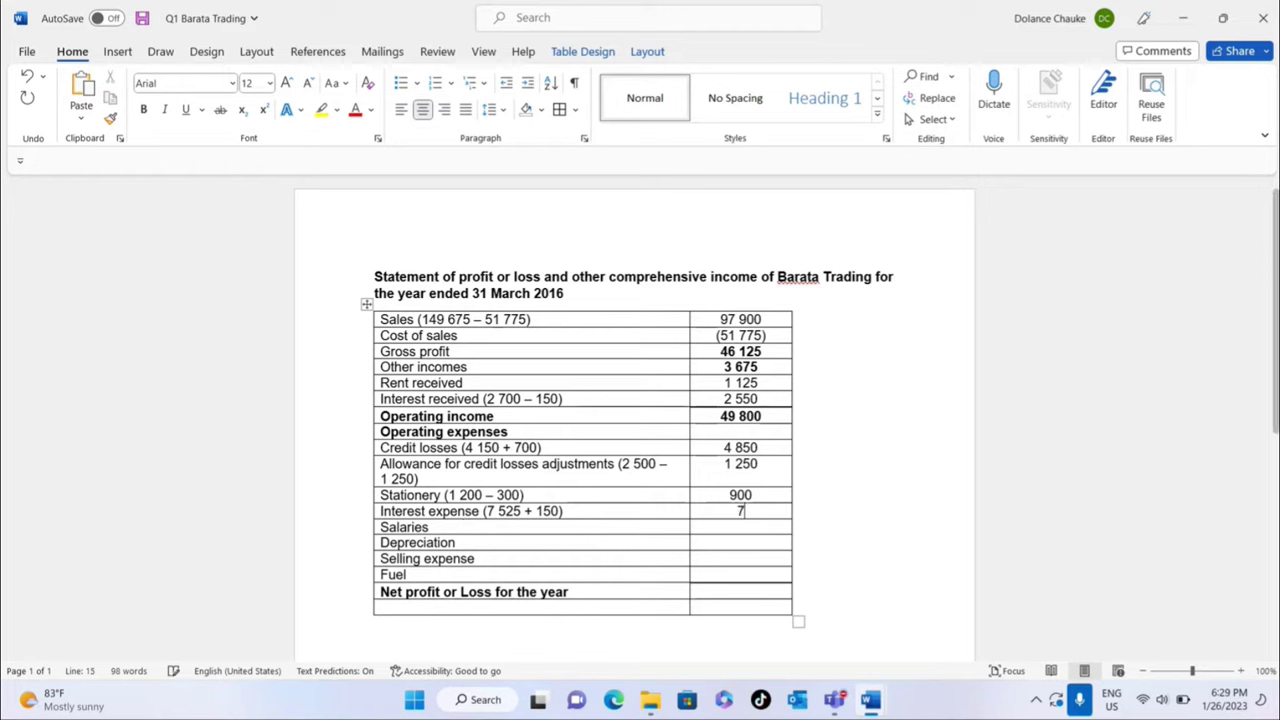
text(675)
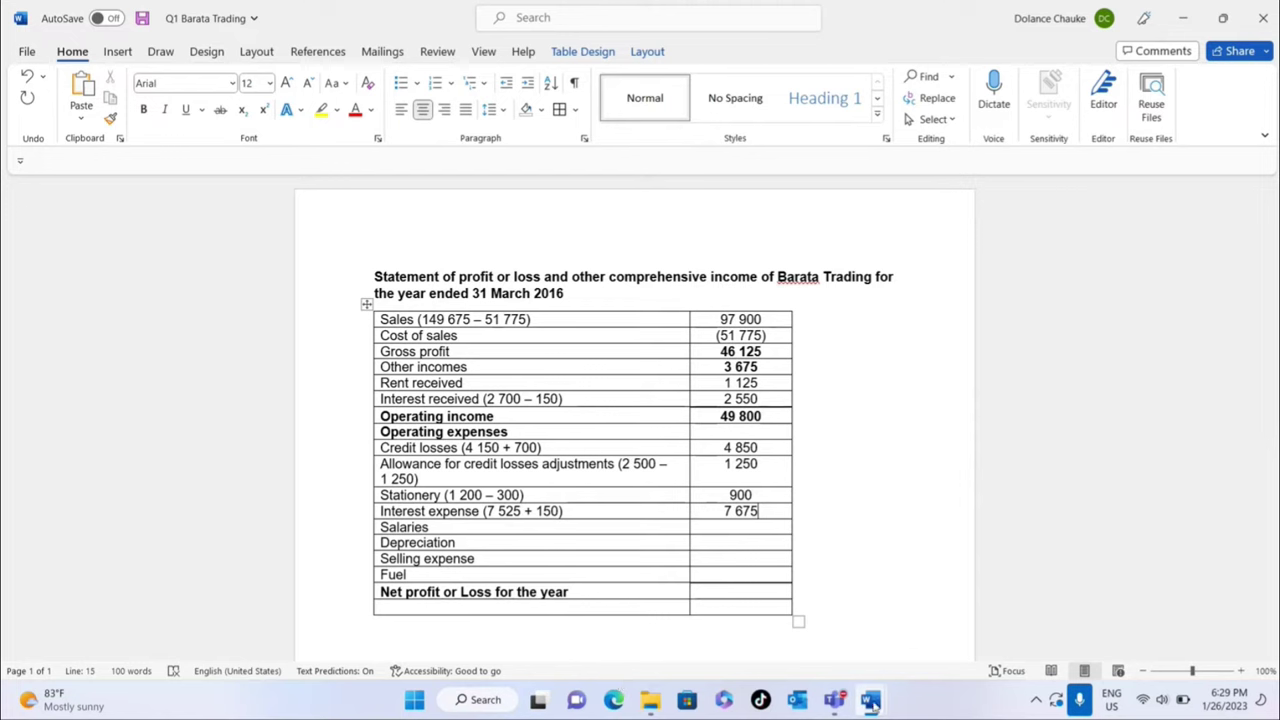
- Look up the Salaries balance in the question document and enter 43 775 as the statement's Salaries amount
mouse_move(868, 700)
click(946, 590)
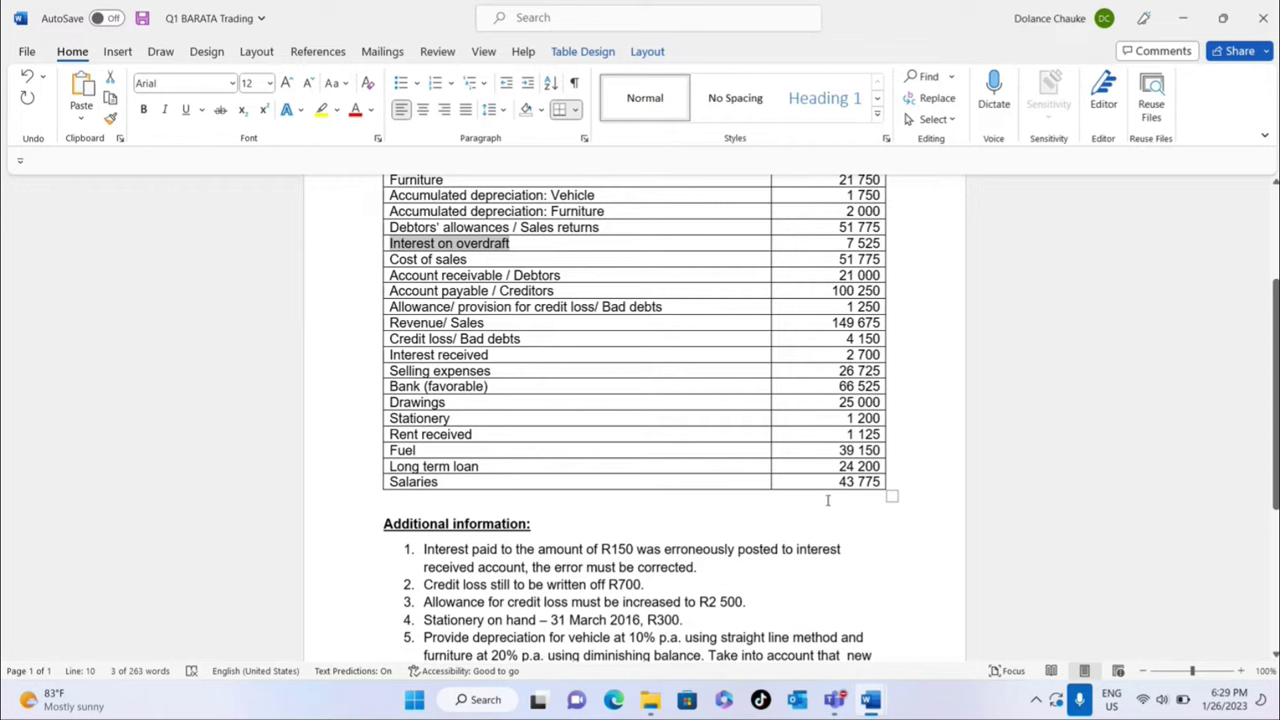
mouse_move(872, 696)
click(805, 608)
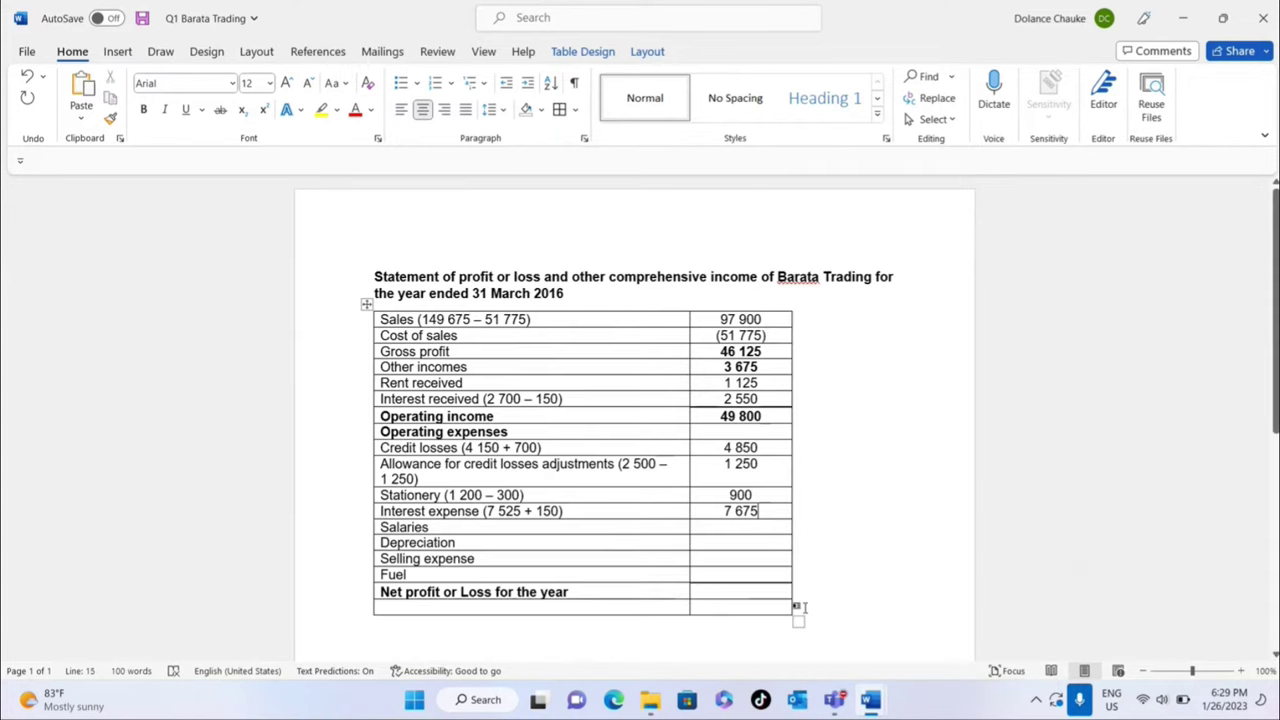
click(717, 531)
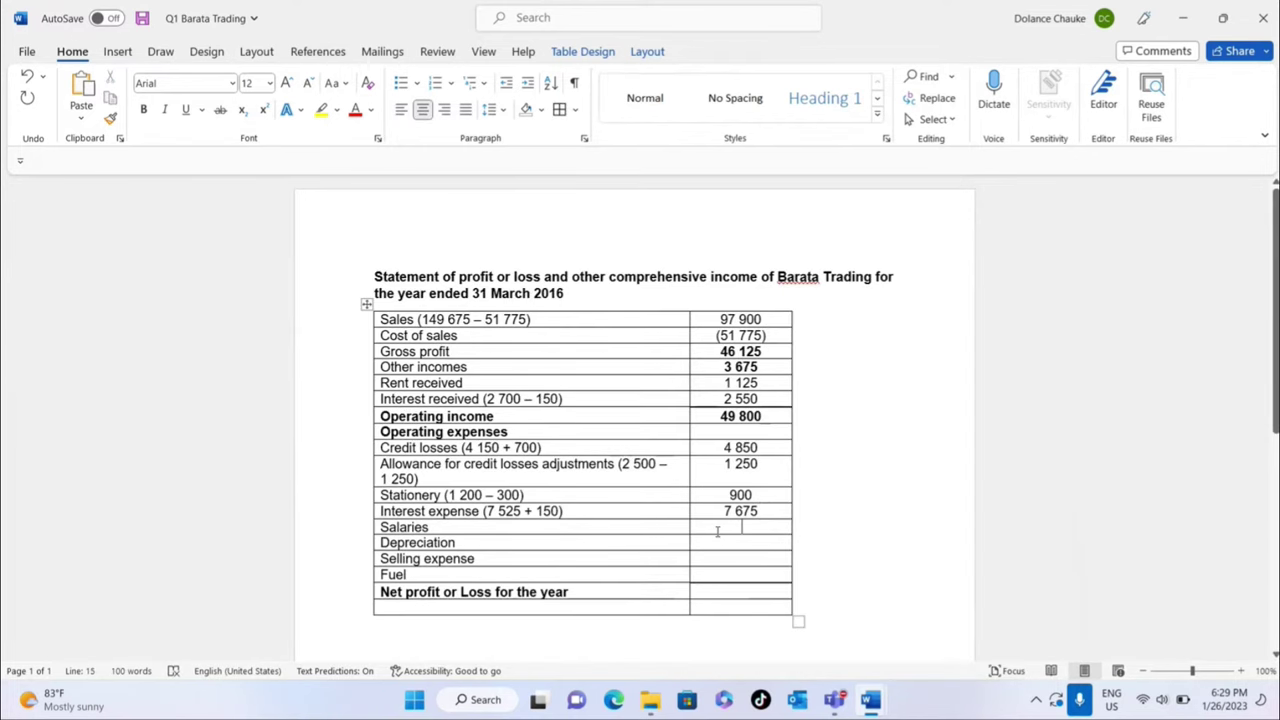
text(43)
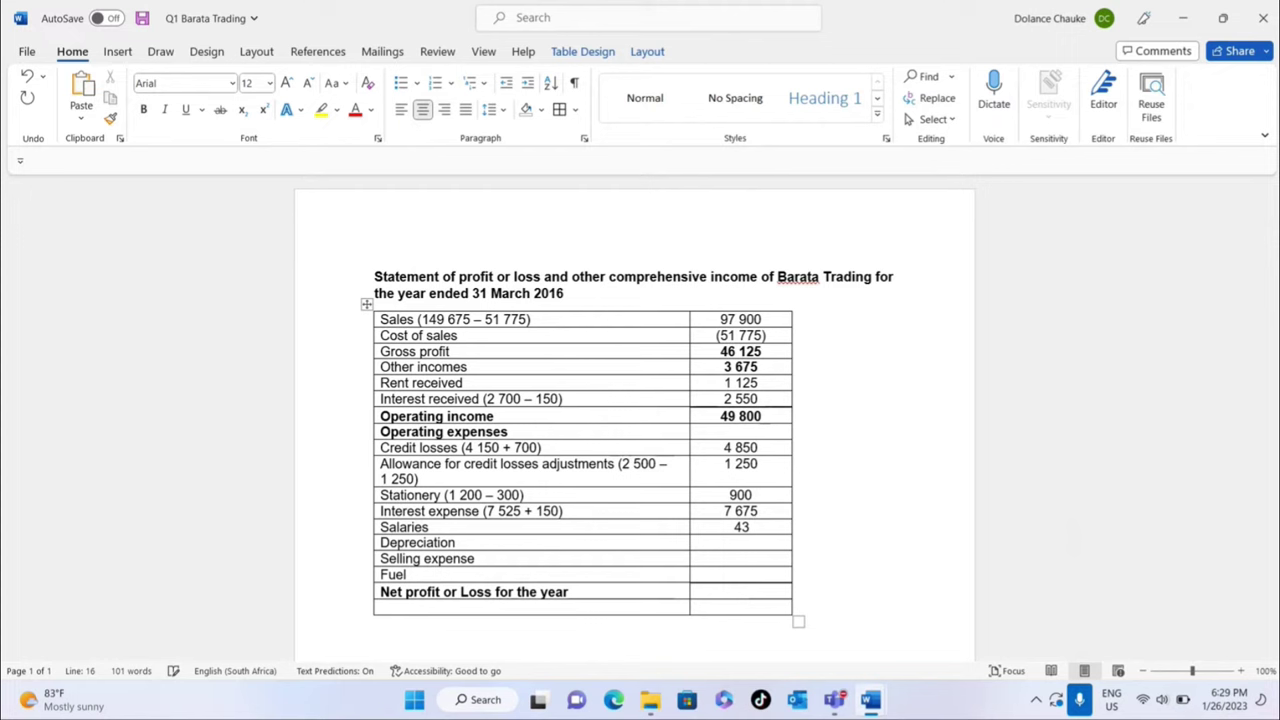
text( 775)
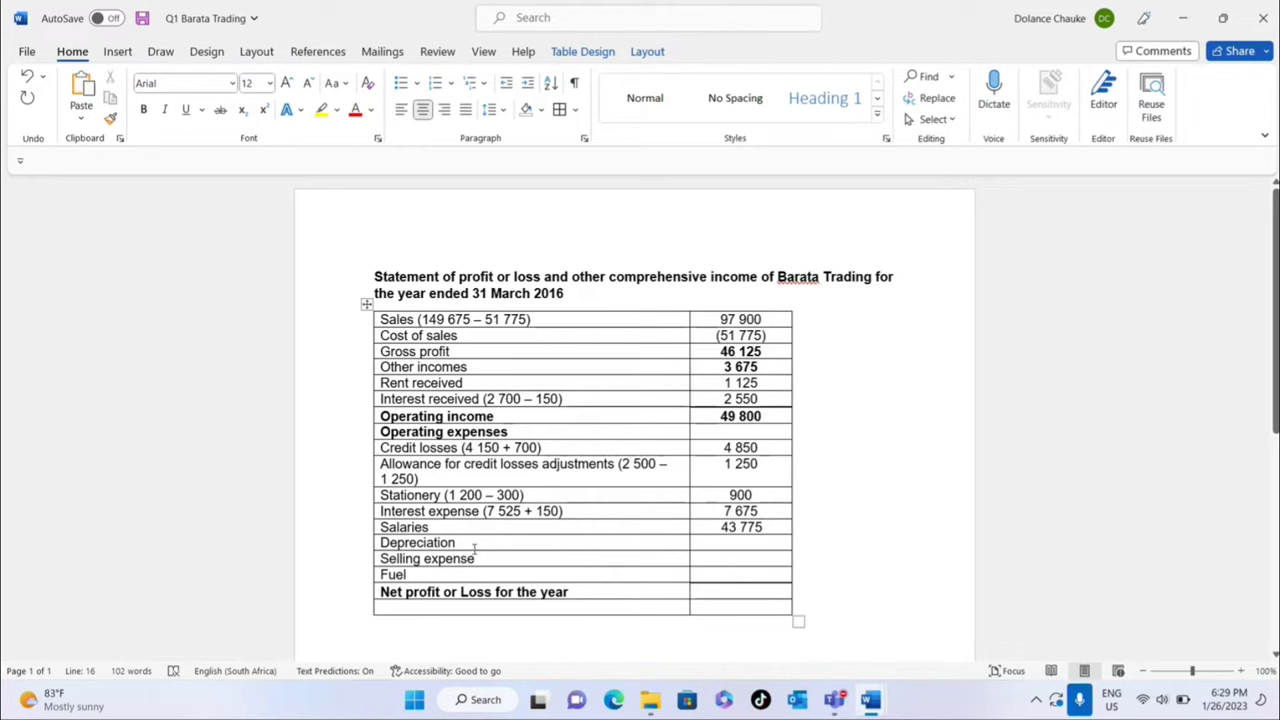
- Place the insertion point below the statement table and briefly check the Teams meeting window before returning to the statement
click(838, 628)
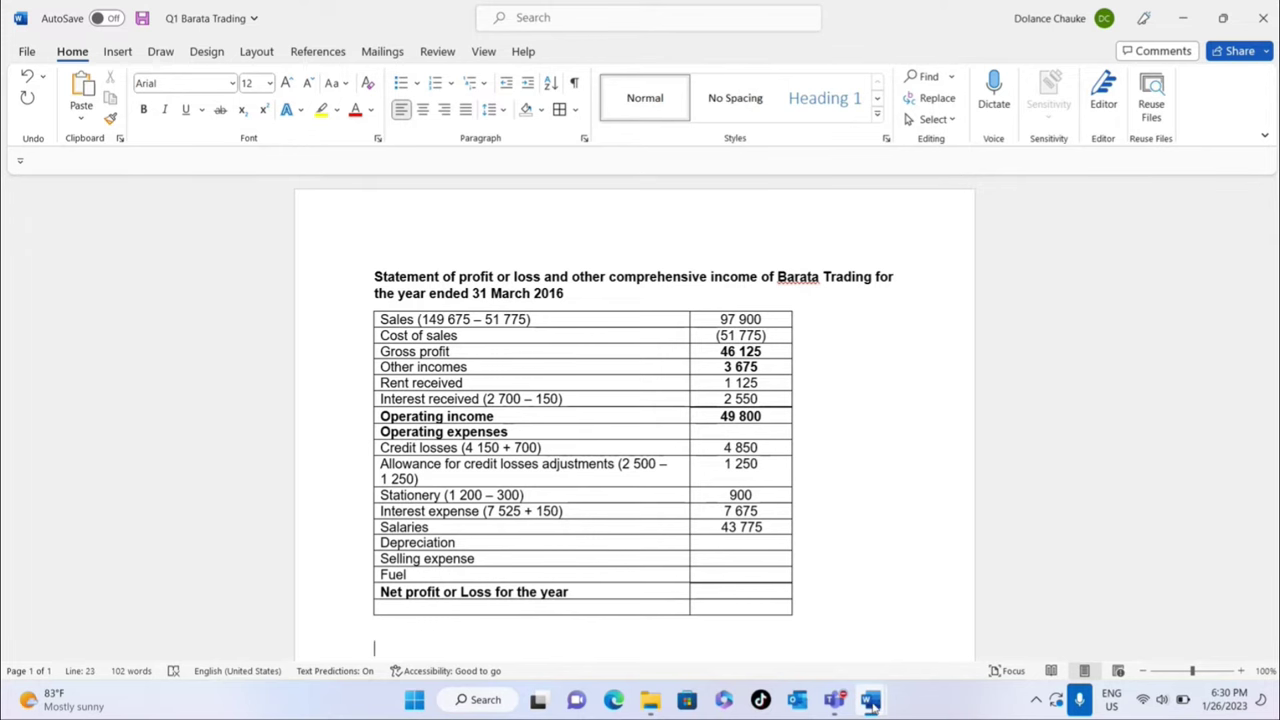
mouse_move(875, 704)
click(953, 607)
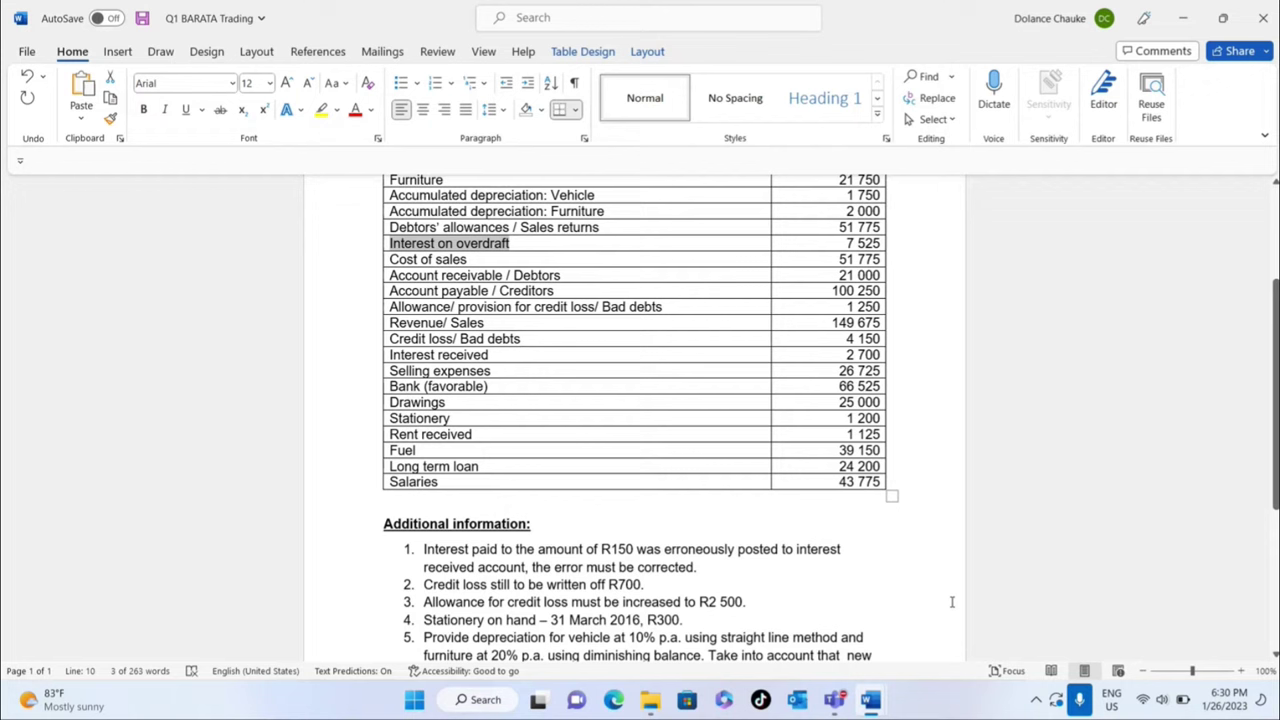
click(1143, 590)
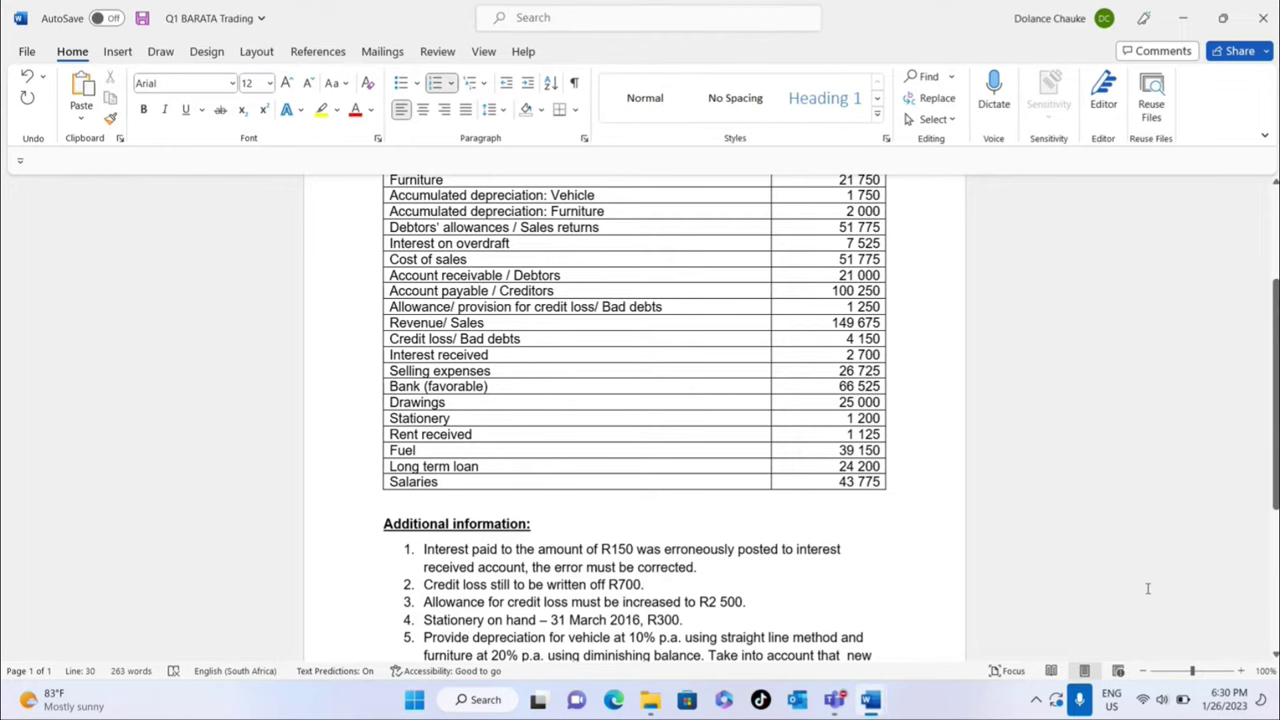
click(834, 700)
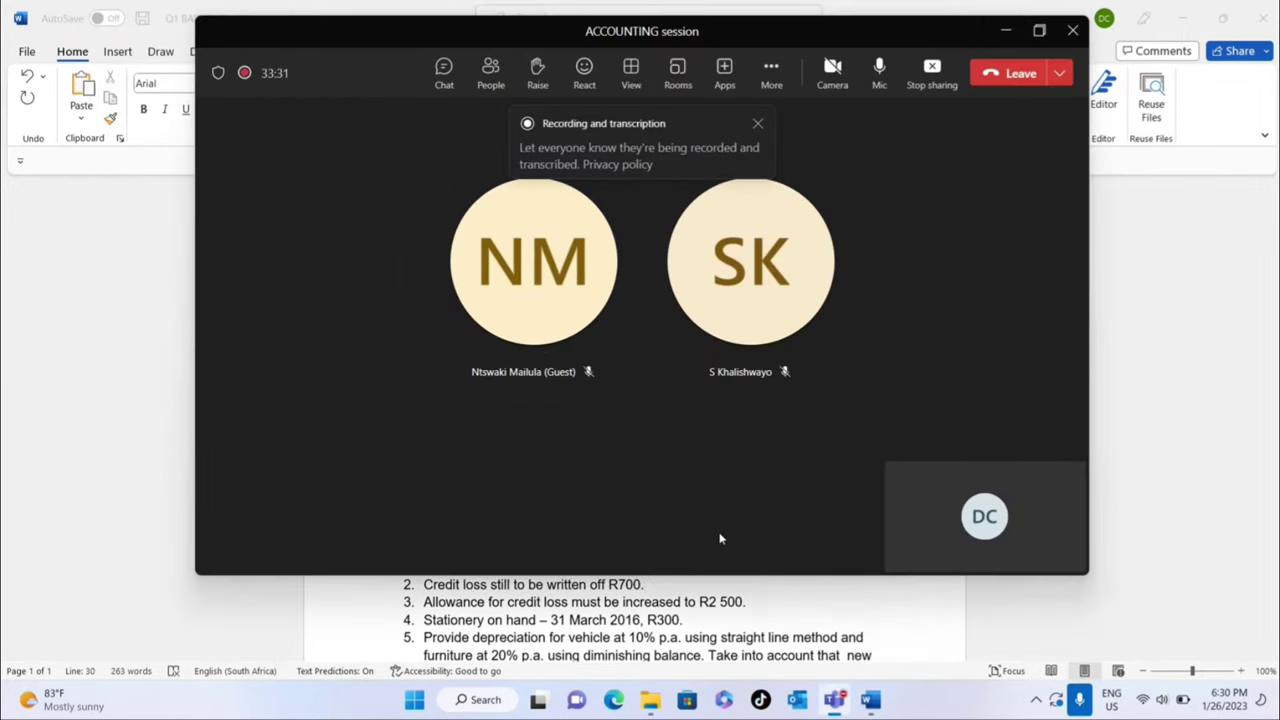
mouse_move(870, 700)
click(766, 578)
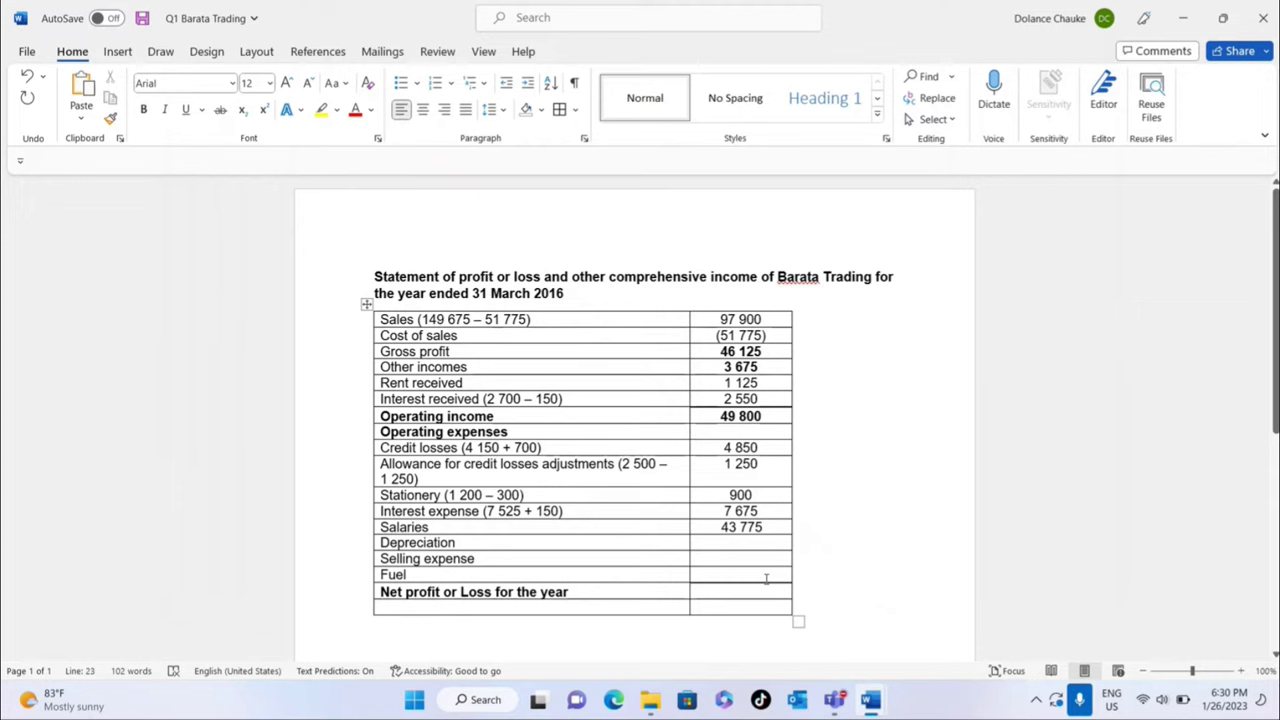
- Examine the depreciation instructions for vehicle and furniture and the Vehicle balance in the question document
mouse_move(870, 700)
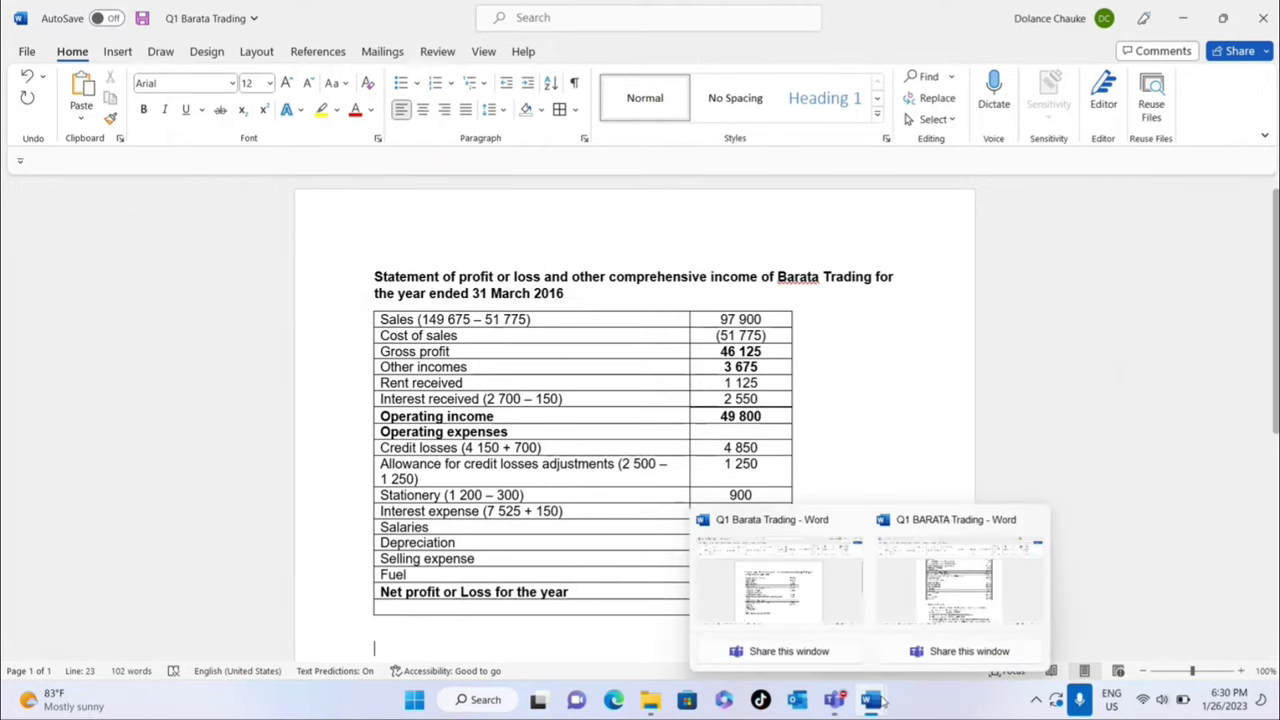
click(958, 580)
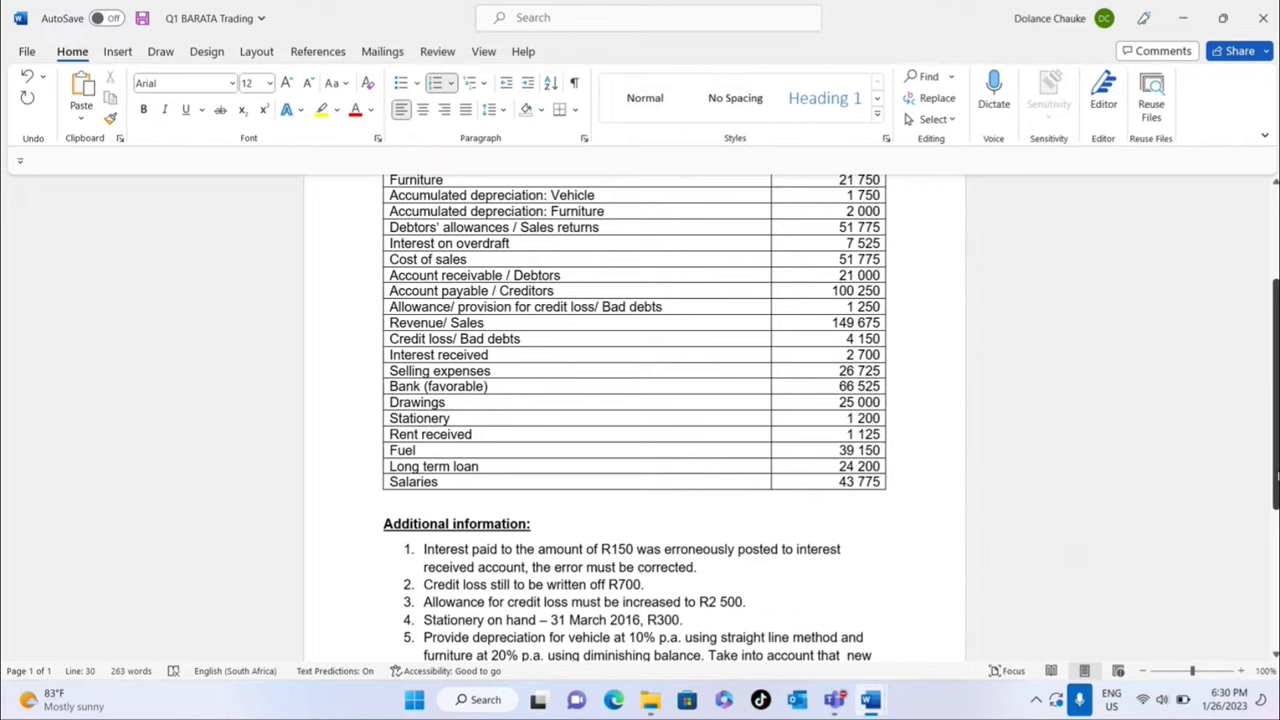
scroll(1276, 477, down, 2)
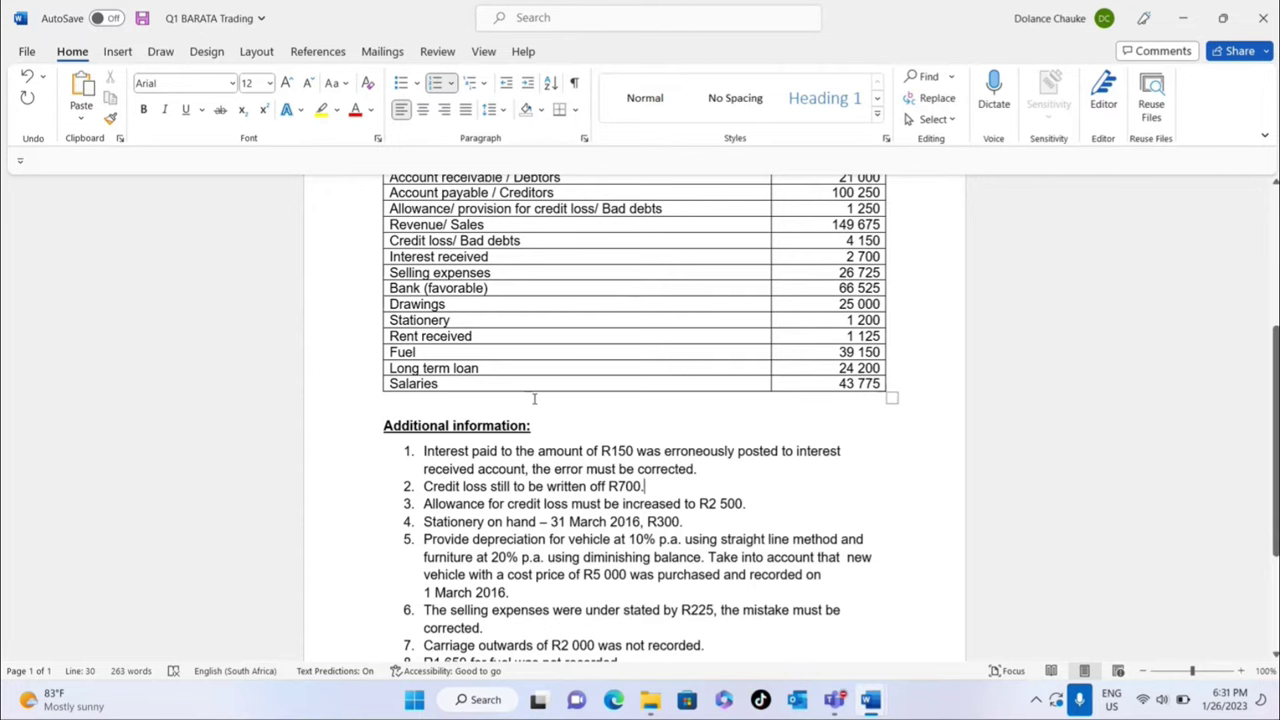
scroll(534, 400, down, 2)
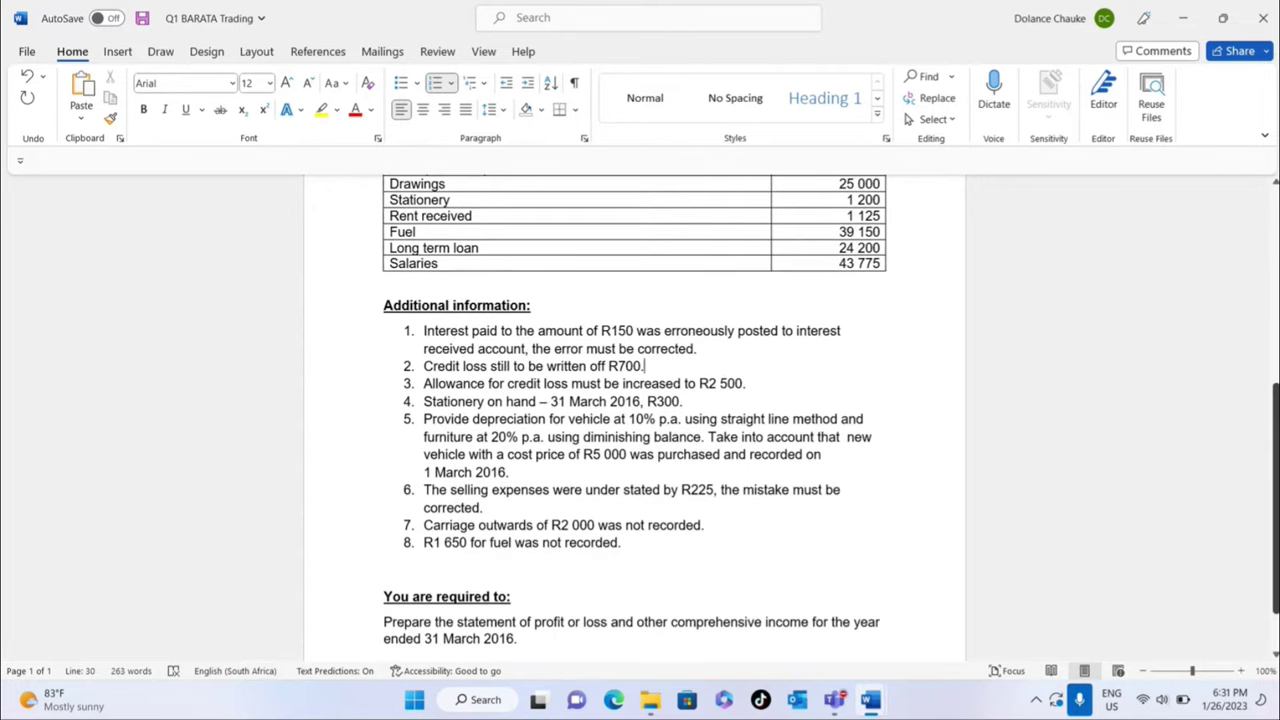
scroll(534, 400, up, 2)
scroll(1093, 268, up, 4)
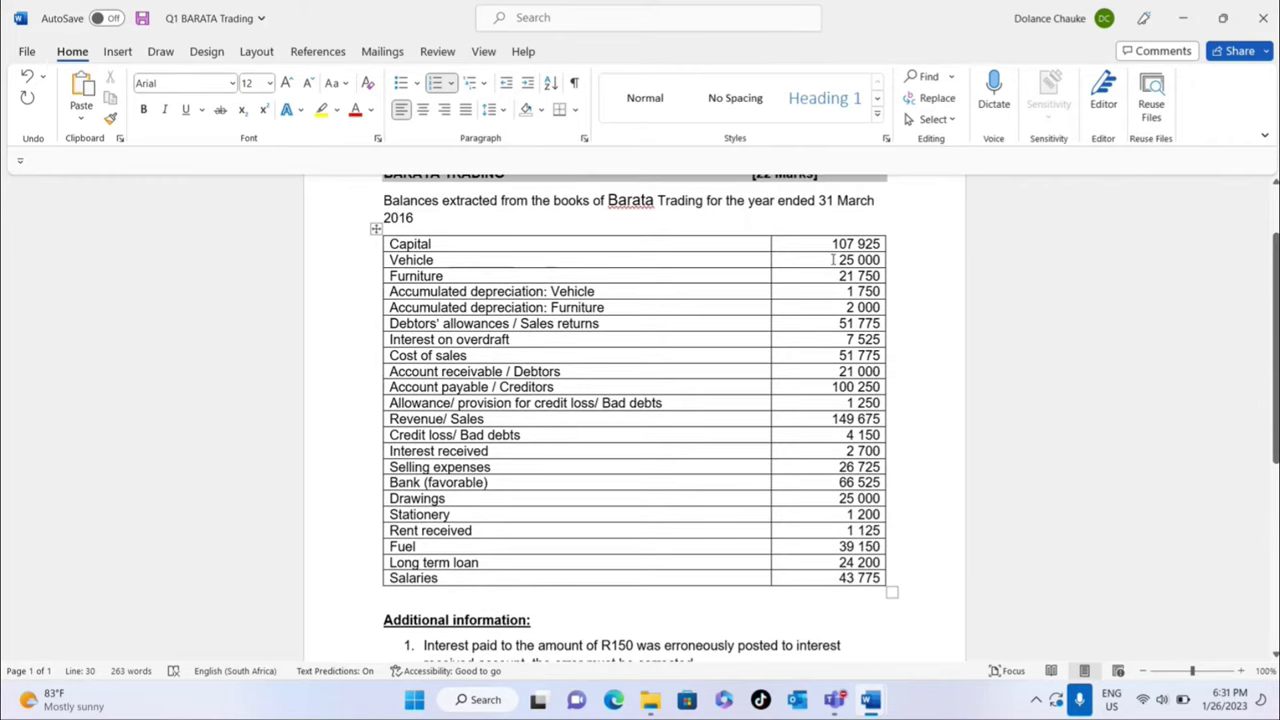
drag(833, 259, 881, 260)
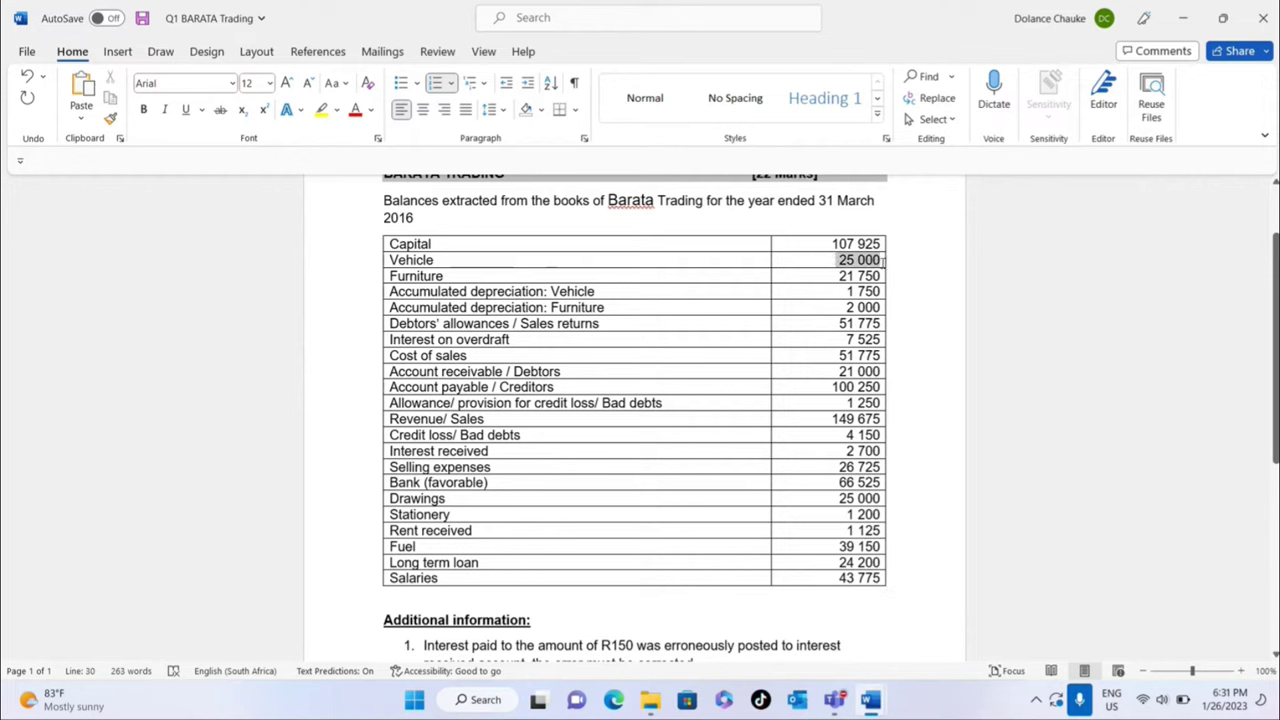
click(996, 425)
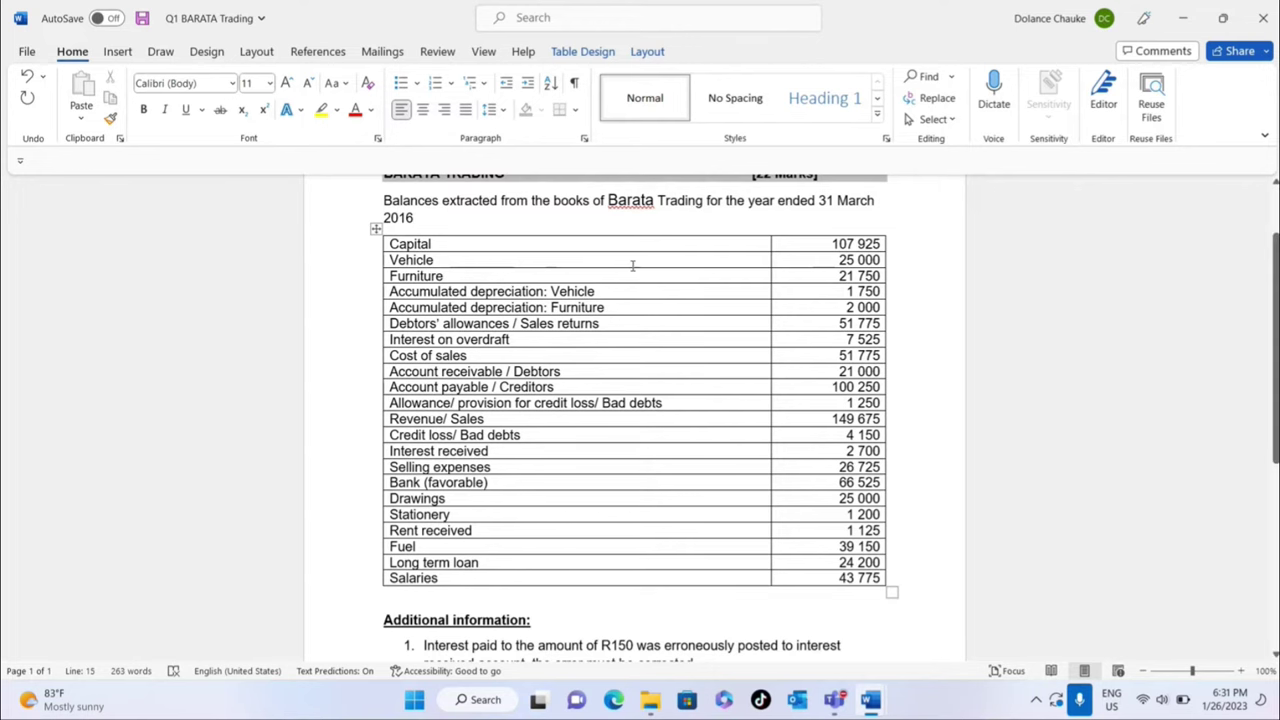
- Return to the statement document and add the line "25 000 CP of Vehicles" below the table
mouse_move(870, 700)
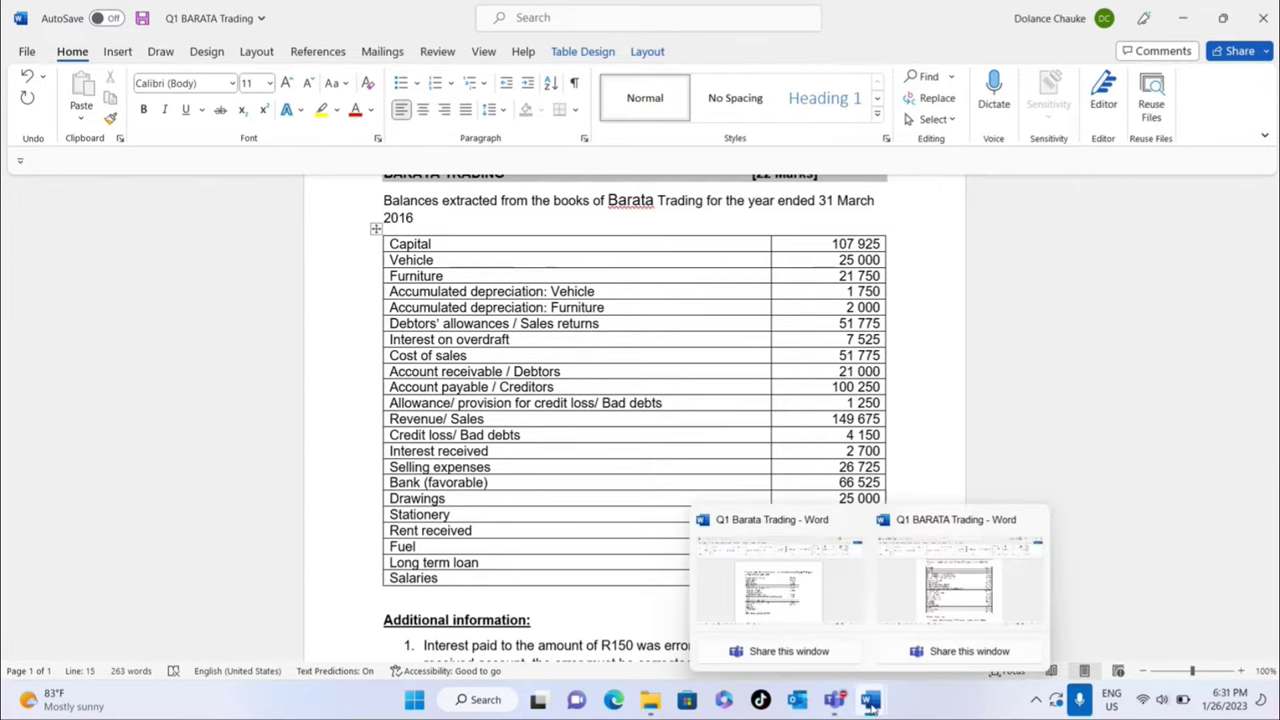
click(795, 600)
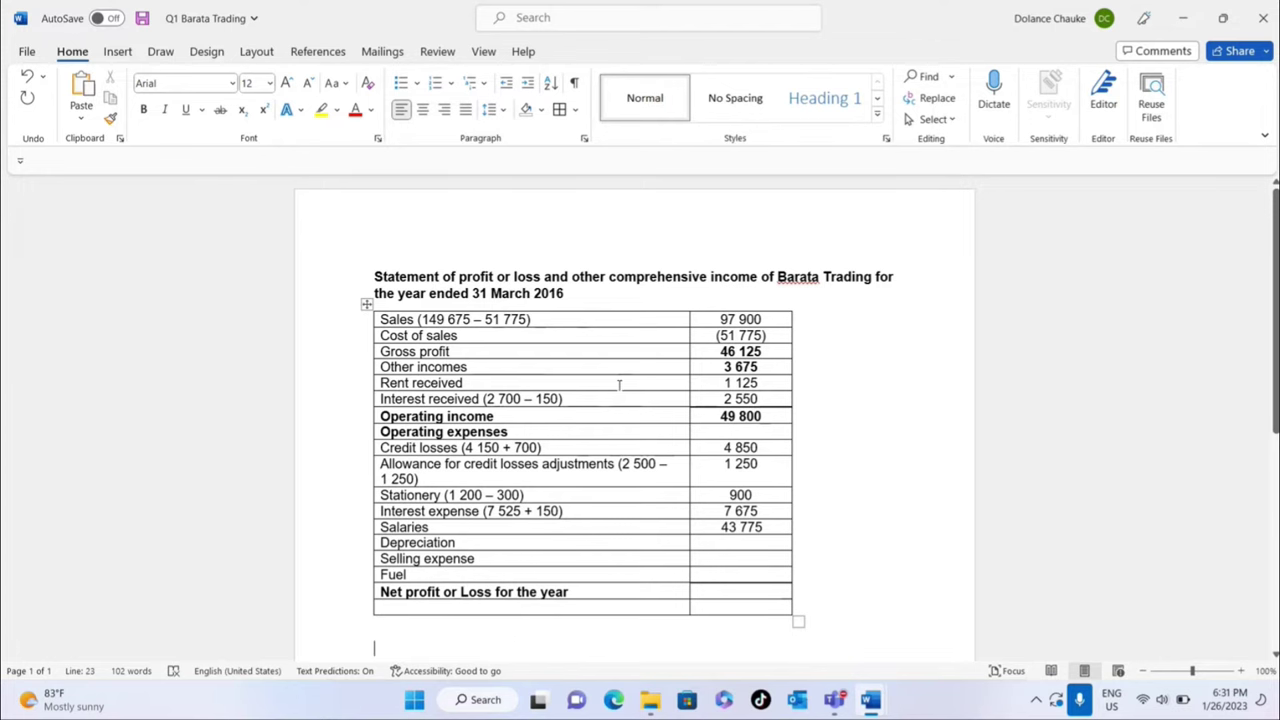
text(5)
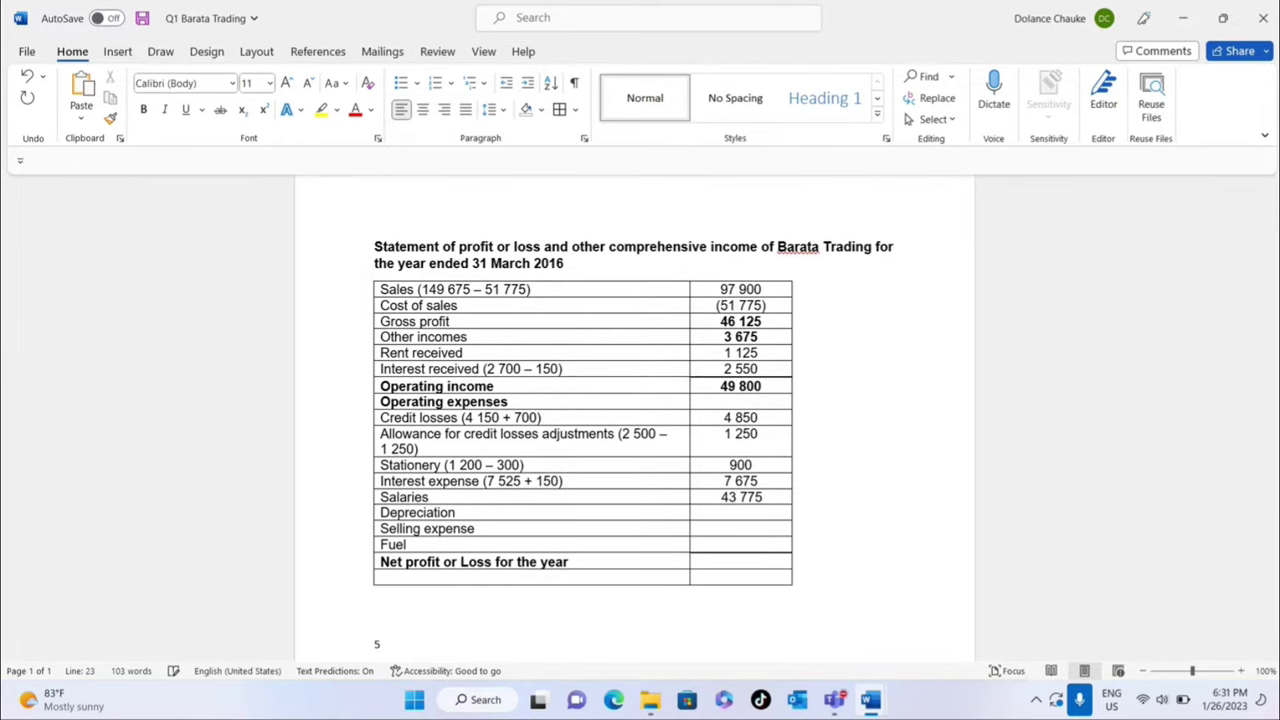
key(BackSpace)
text(25 000 CP of Vehicles)
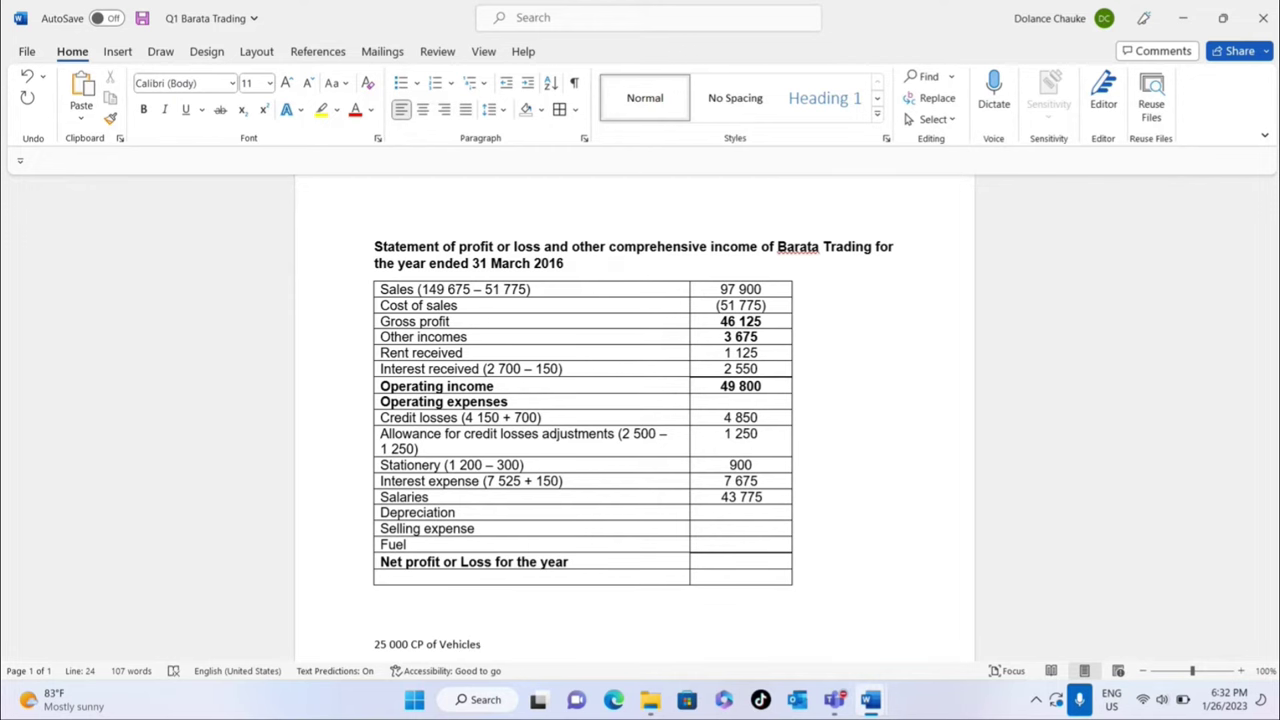
key(Return)
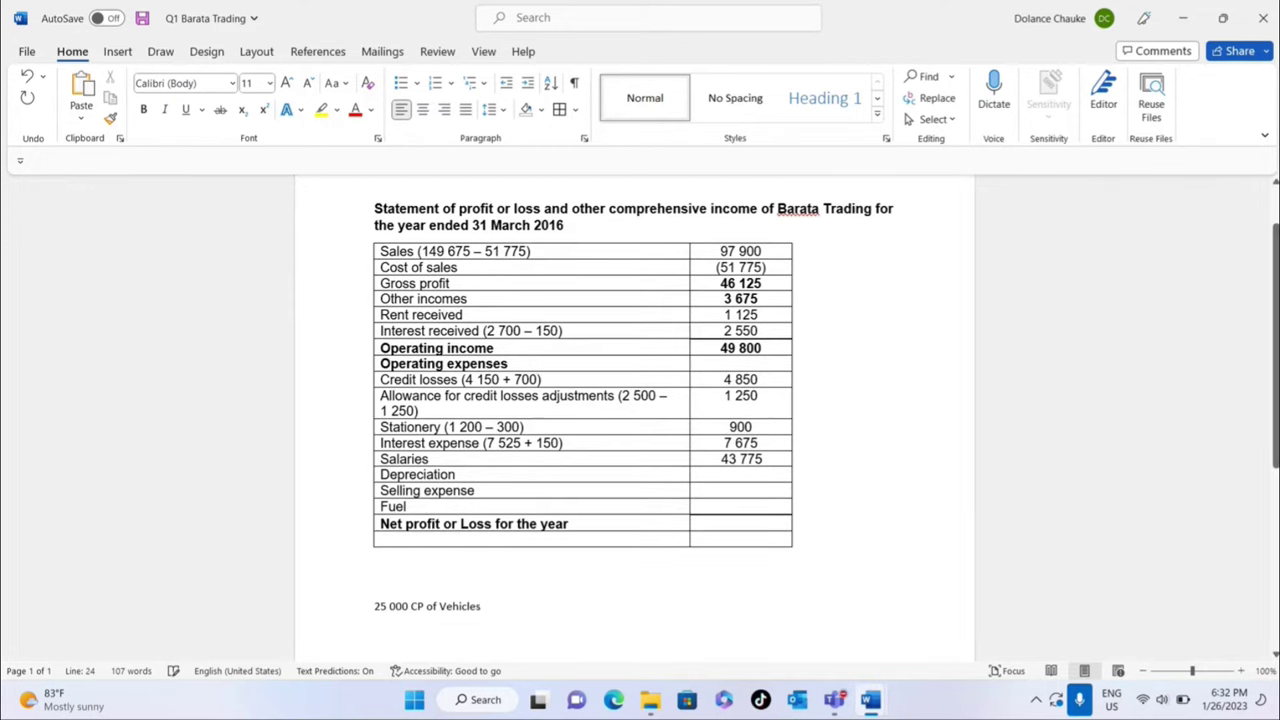
- Write the old vehicles' cost working as "Old: 25000 – 5000 = 20 000" on the line below
text(O)
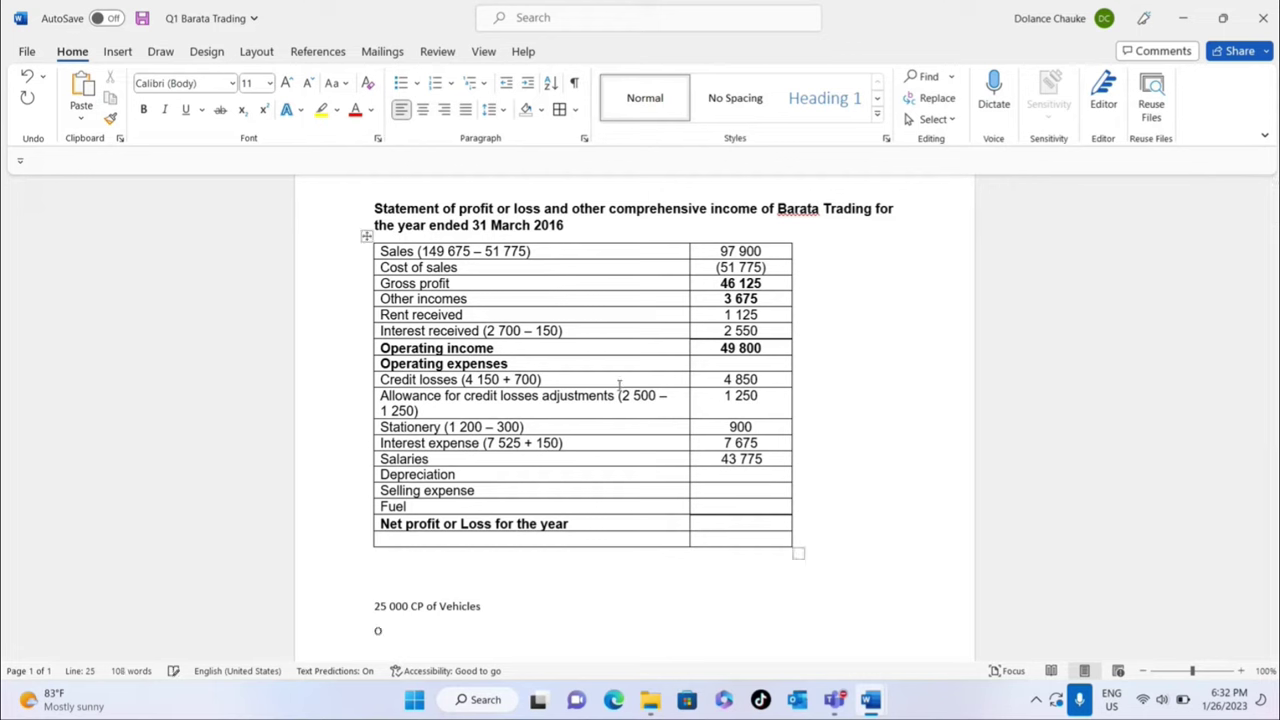
text(ld;)
key(BackSpace)
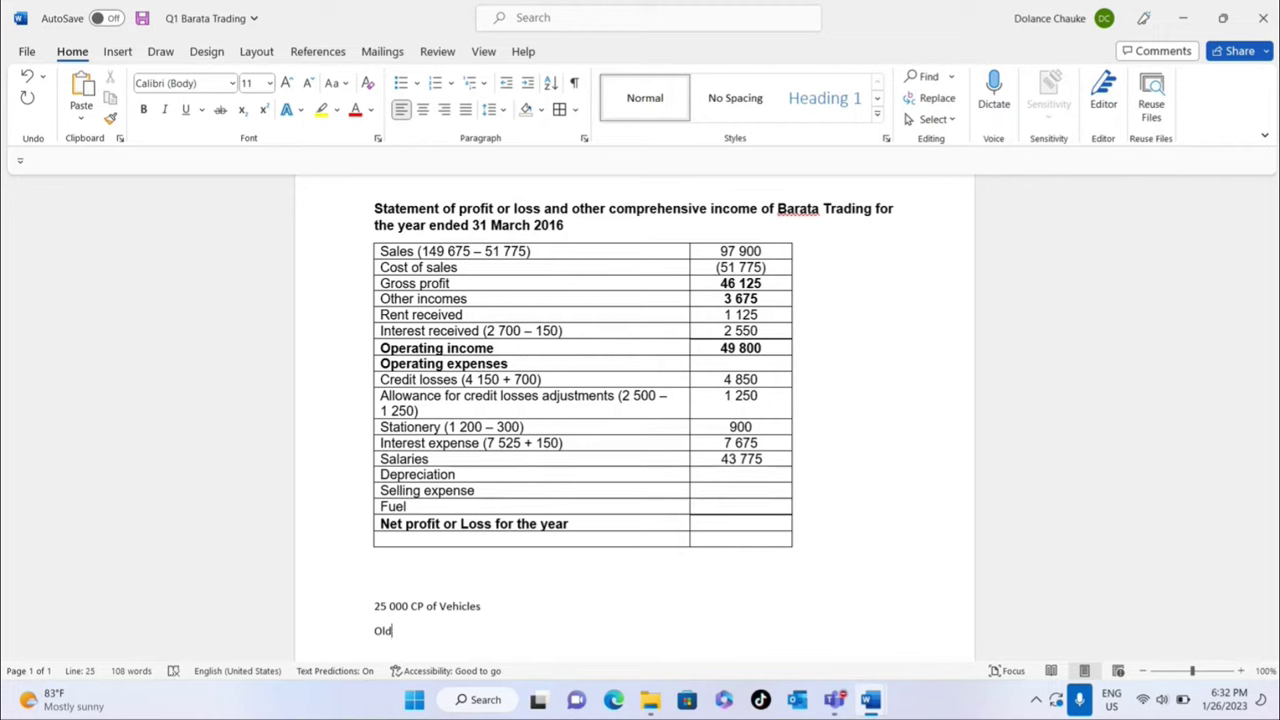
text(: 25)
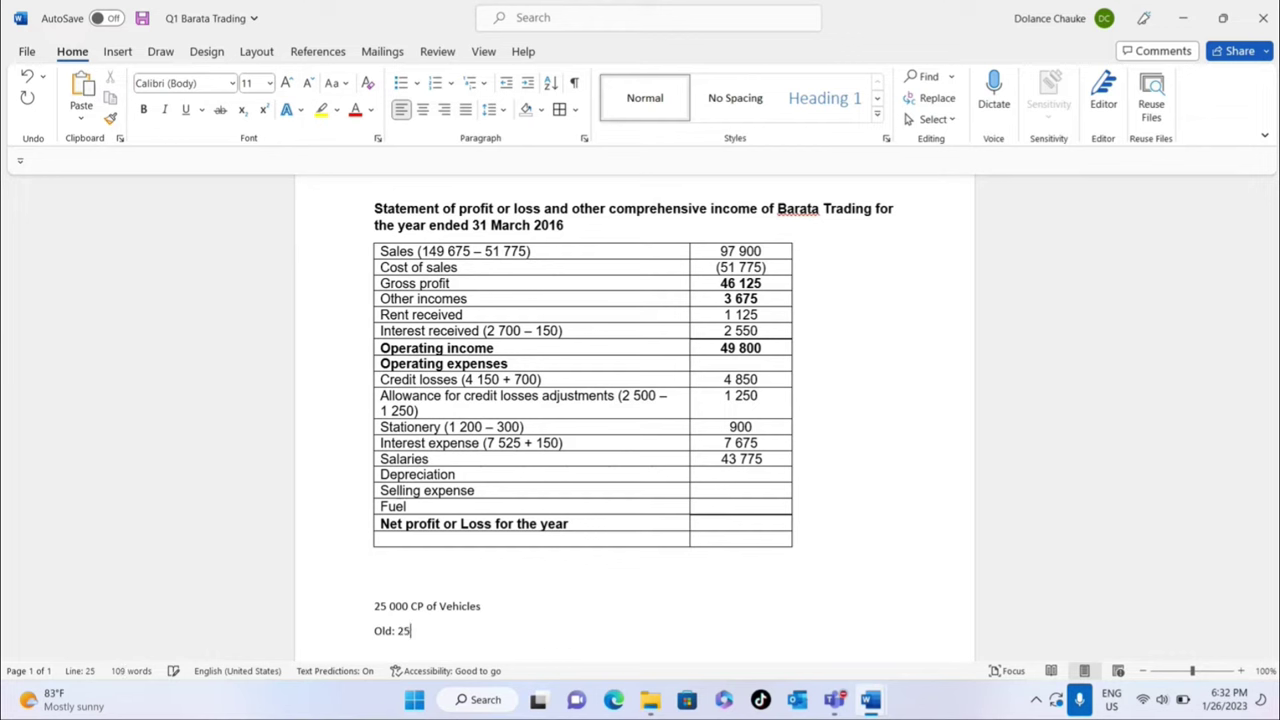
text(000)
text( -)
text( 5000)
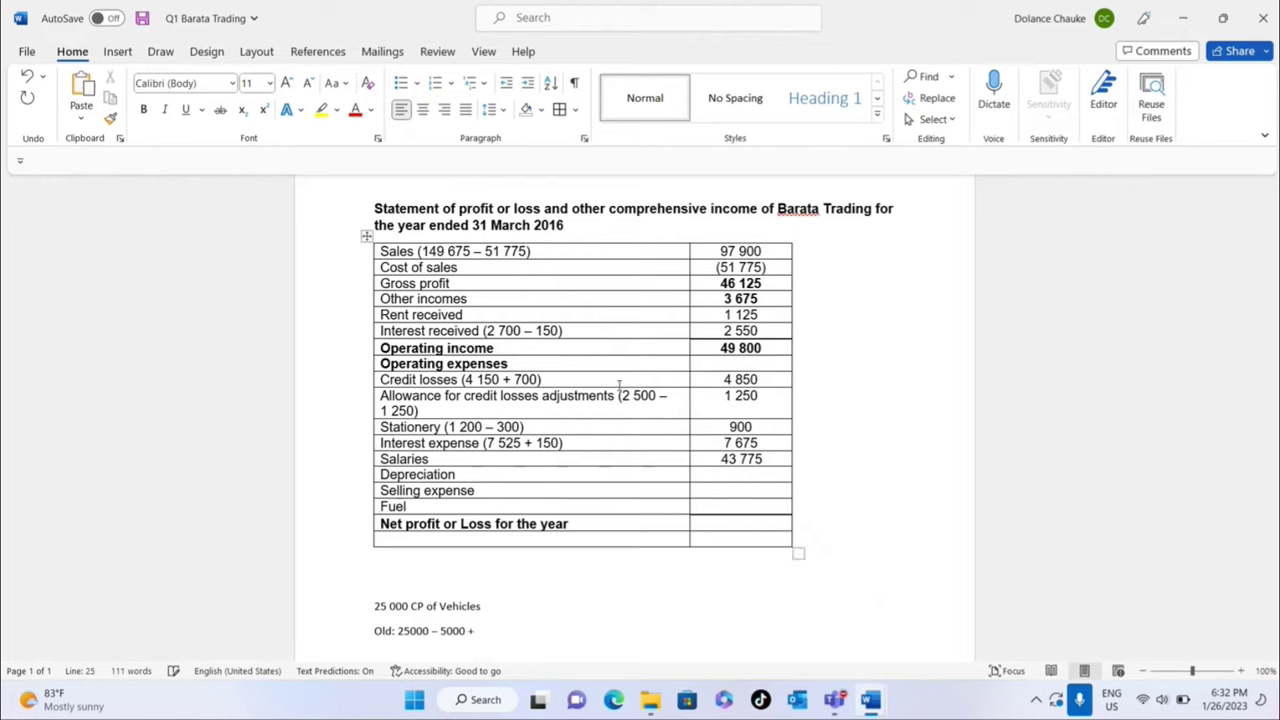
text(= 20 000)
- Start the old vehicles' depreciation calculation on a new line with "20 000 X"
key(Return)
text(200)
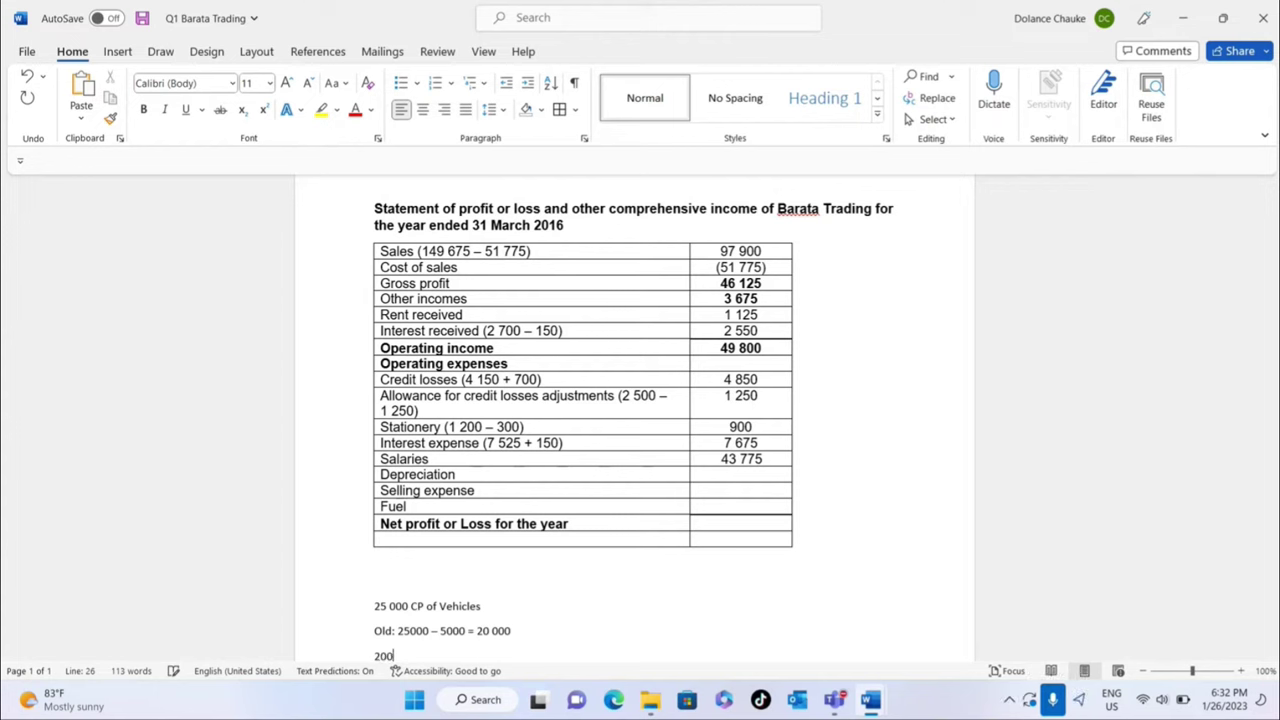
key(BackSpace)
text(000 X)
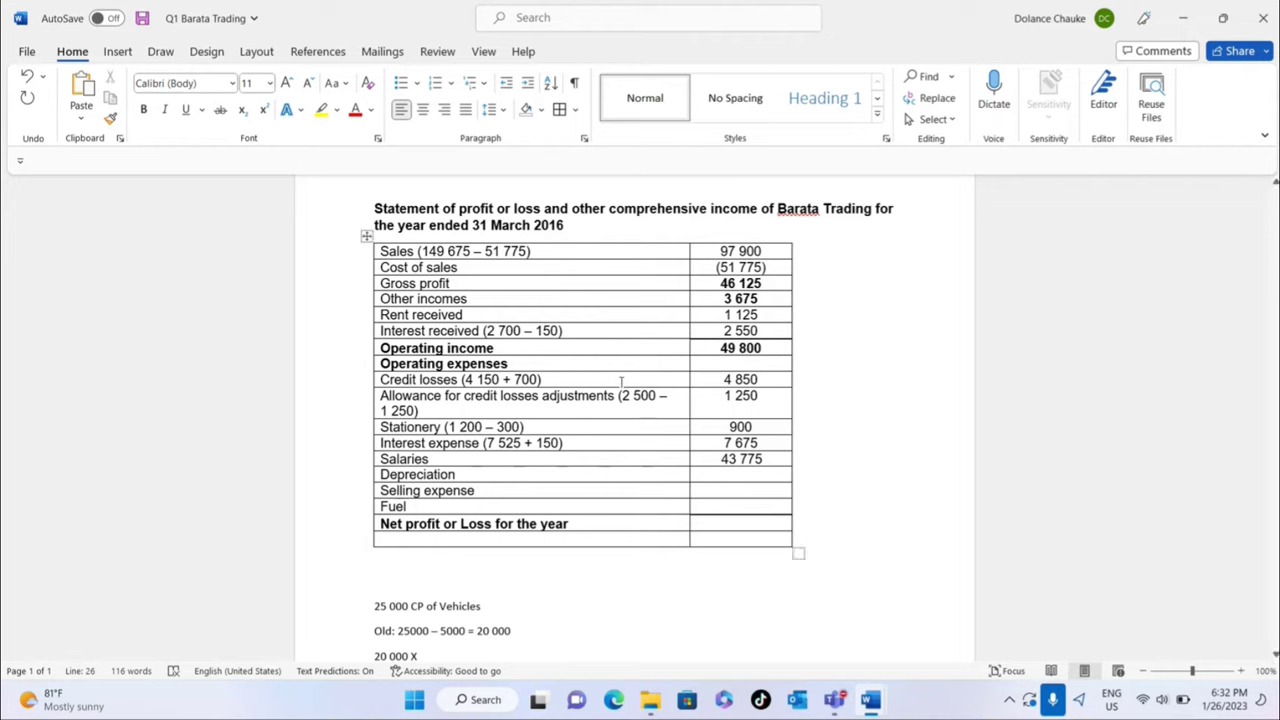
- Append the depreciation formula ": CP X % X N/12 = Dep" to the line "25 000 CP of Vehicles"
click(488, 588)
click(488, 600)
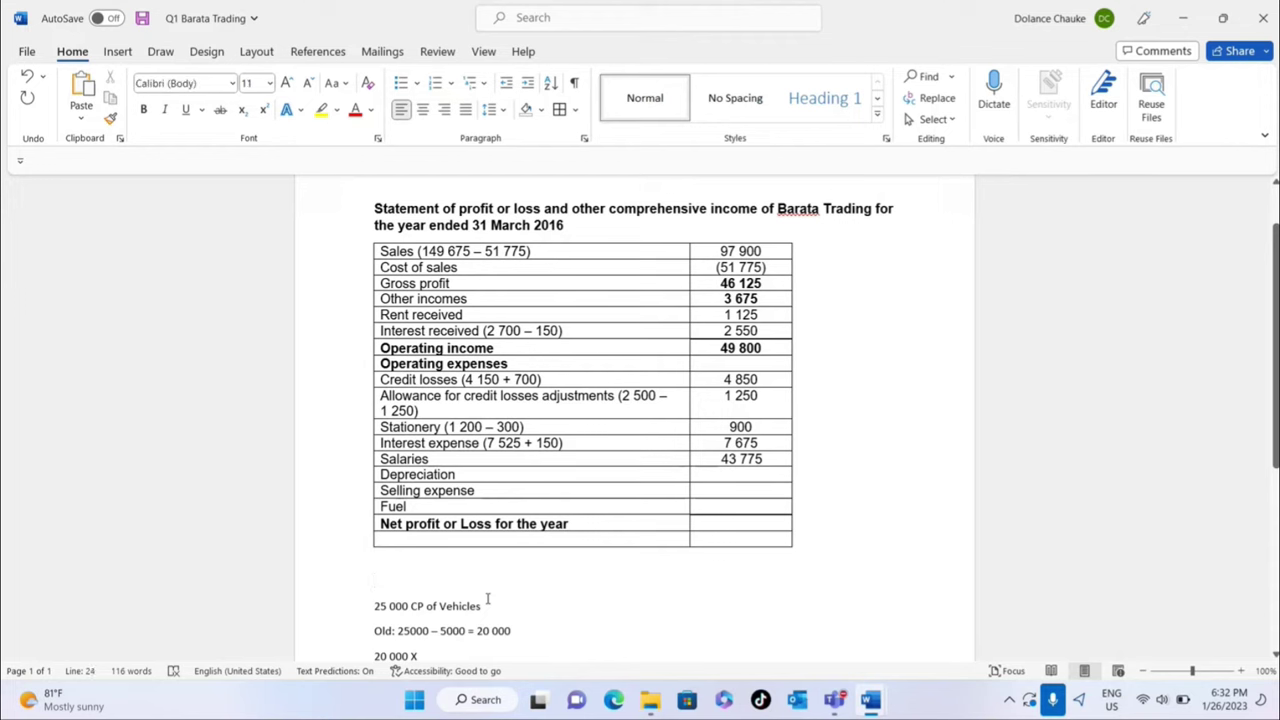
text(:)
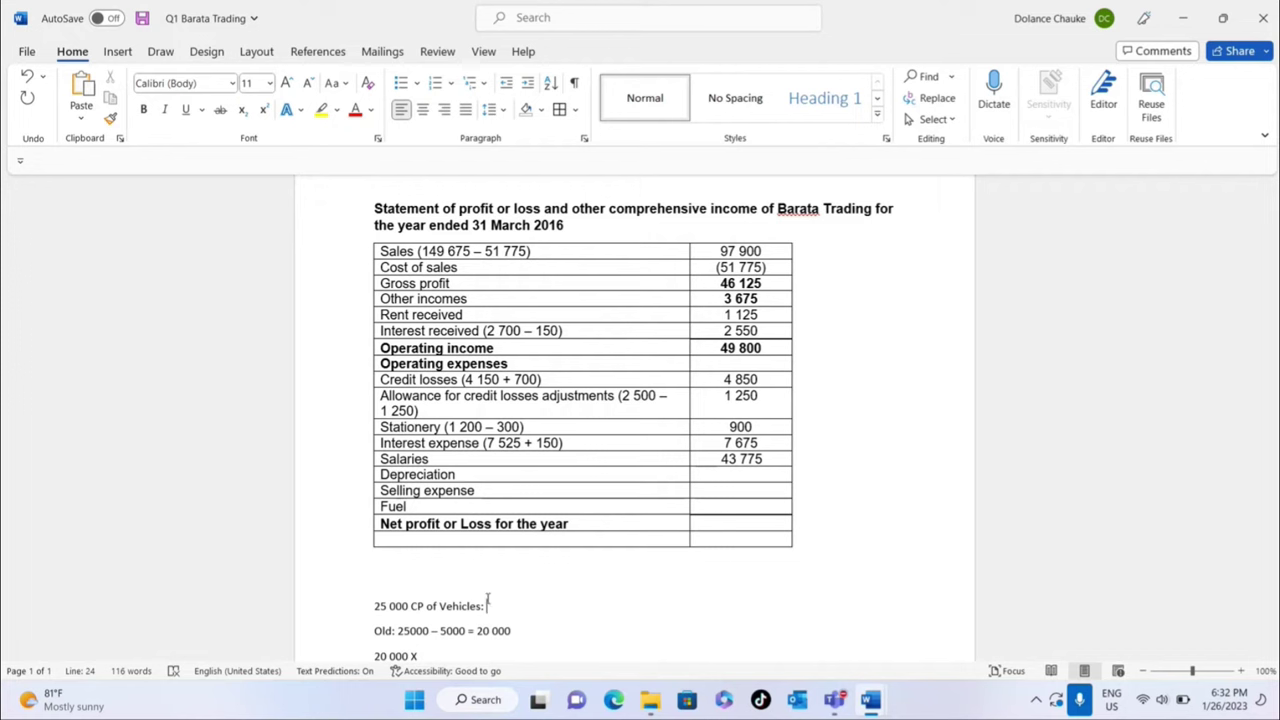
text( Cp)
key(BackSpace)
text(X % X N/12 = Dep)
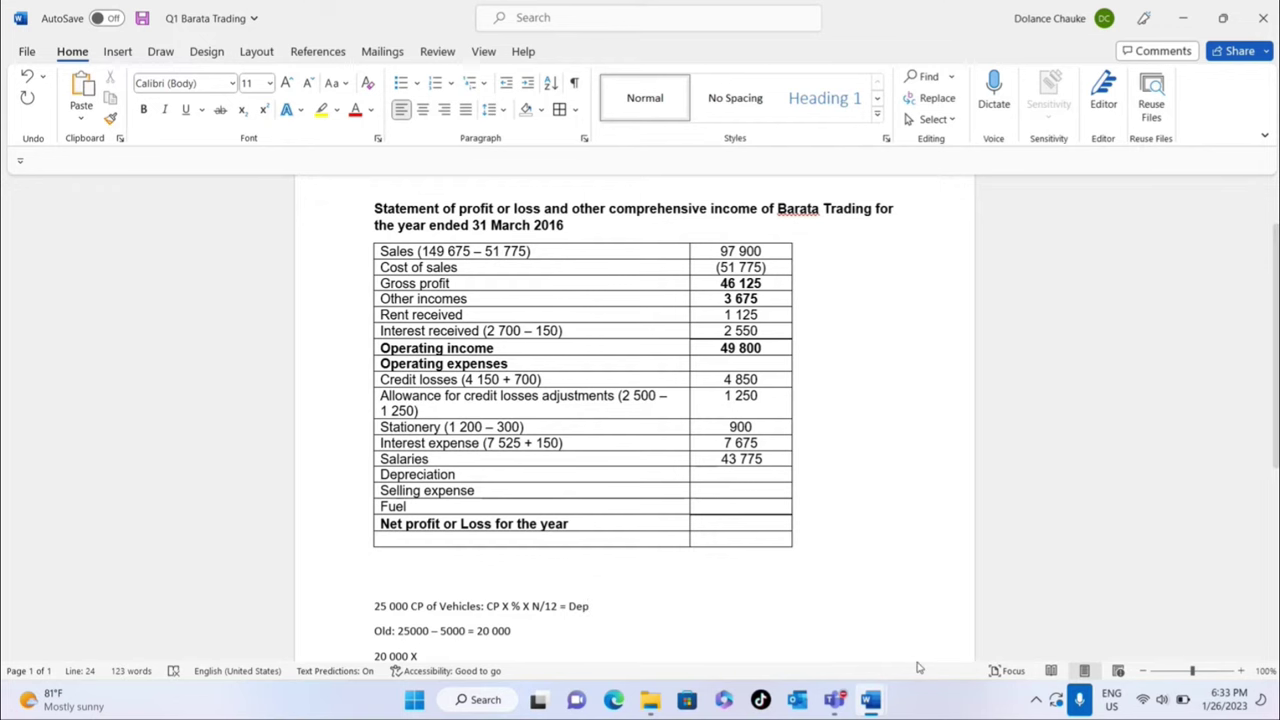
- Complete the old vehicles' calculation line as "20 000 X 10/100 X 12/12 = 2 000"
scroll(640, 420, down, 1)
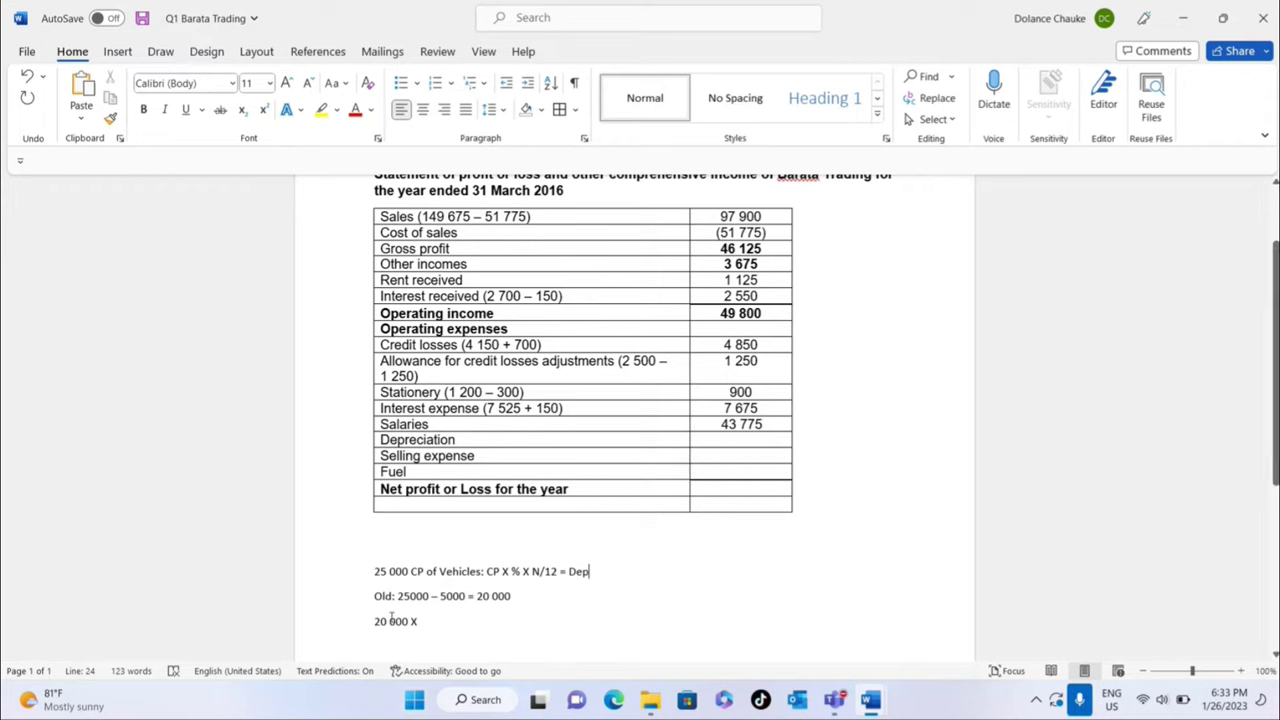
click(429, 622)
text(10/100)
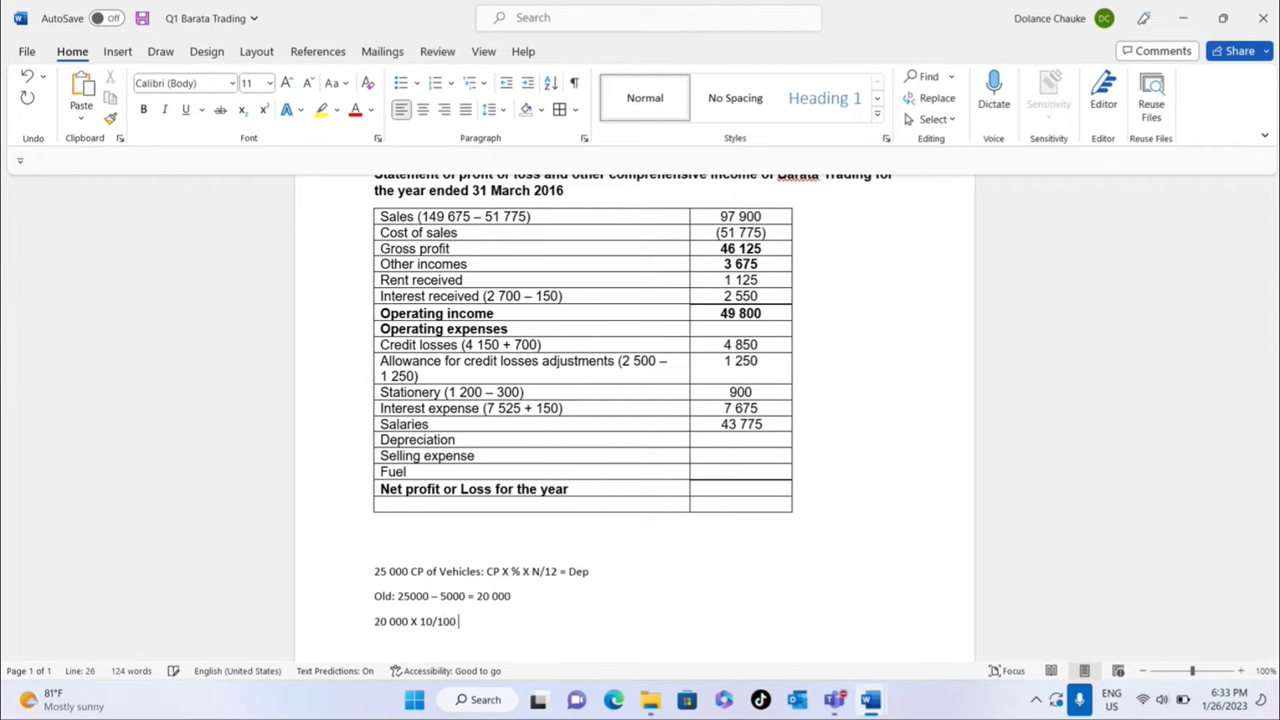
text( X)
text(12/12)
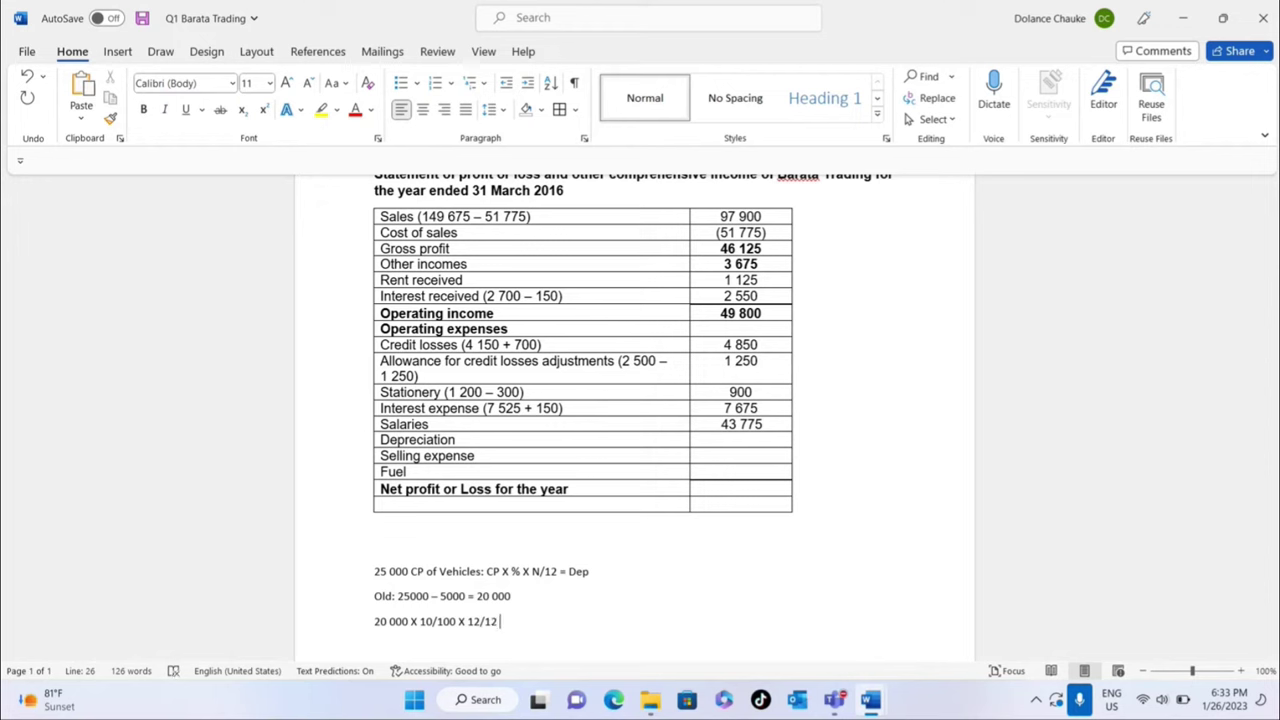
text( = 2000)
click(514, 622)
- Add "(2 000" after the Depreciation label in the statement table
click(466, 440)
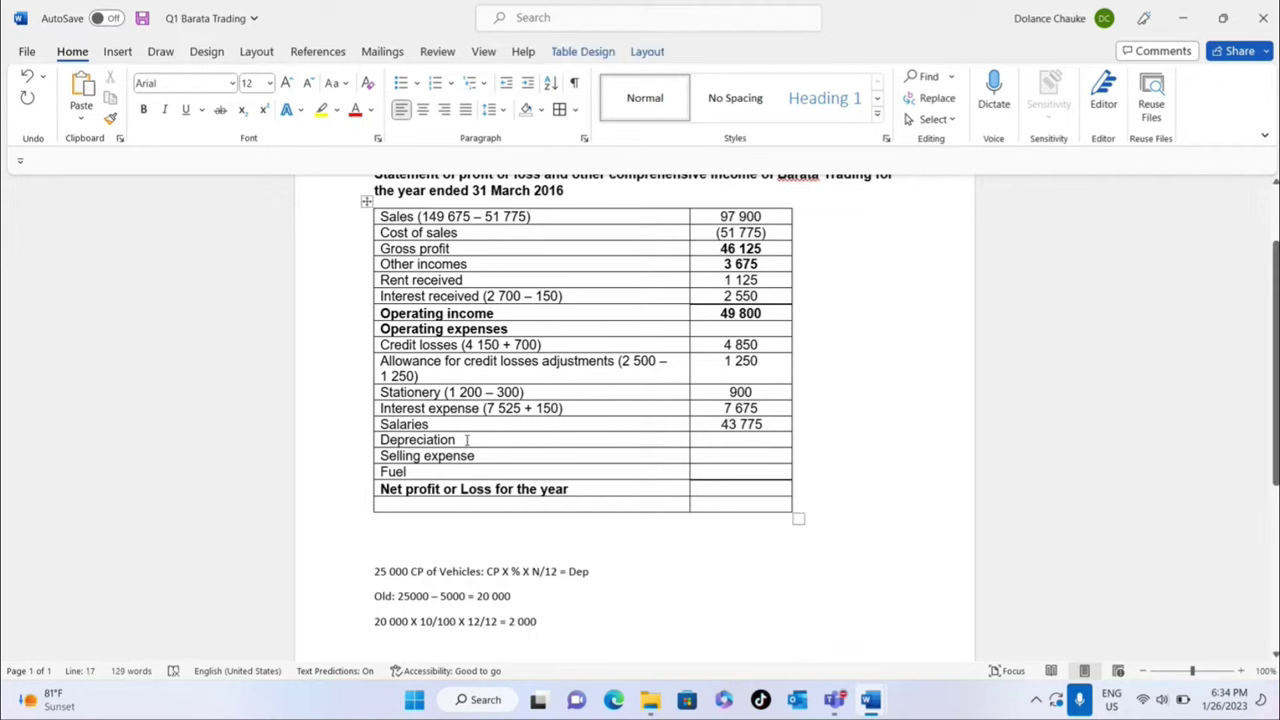
text(()
key(BackSpace)
text(()
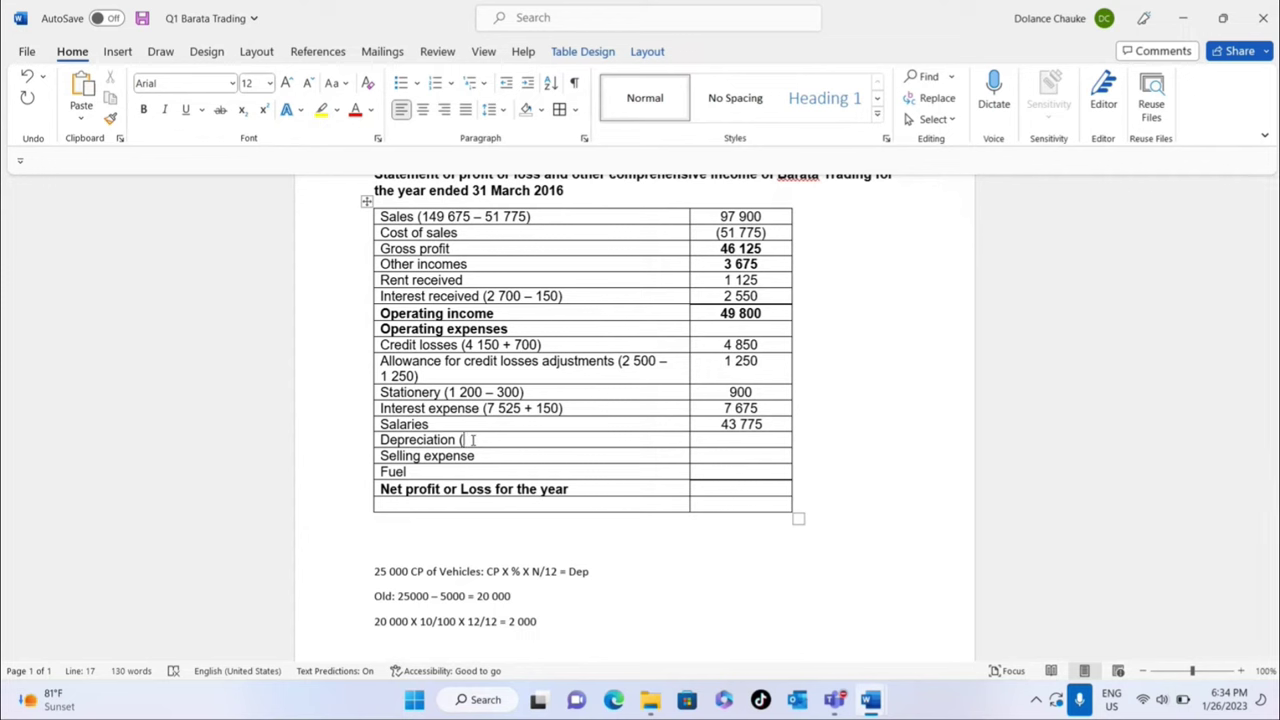
text(20)
key(BackSpace)
text(000)
- Add the new vehicle's calculation "5000 X 10/100 X 1/12 =" below the old vehicles' depreciation line
click(540, 620)
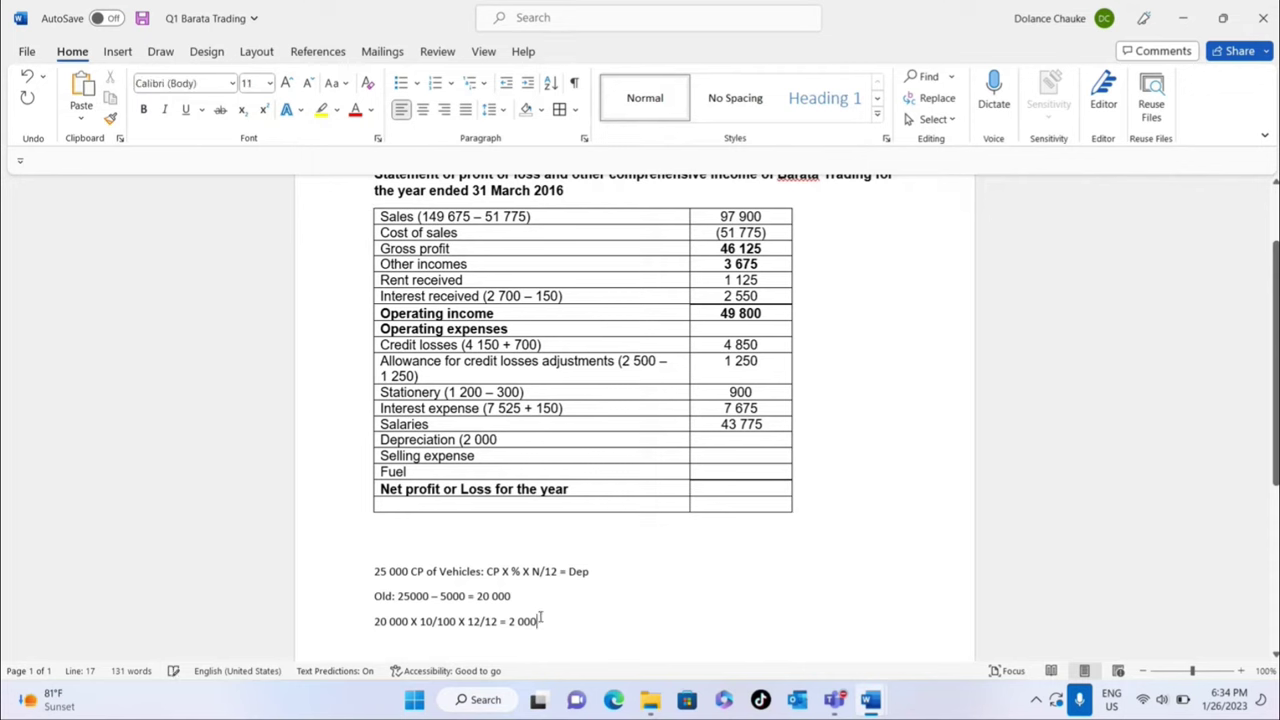
key(Return)
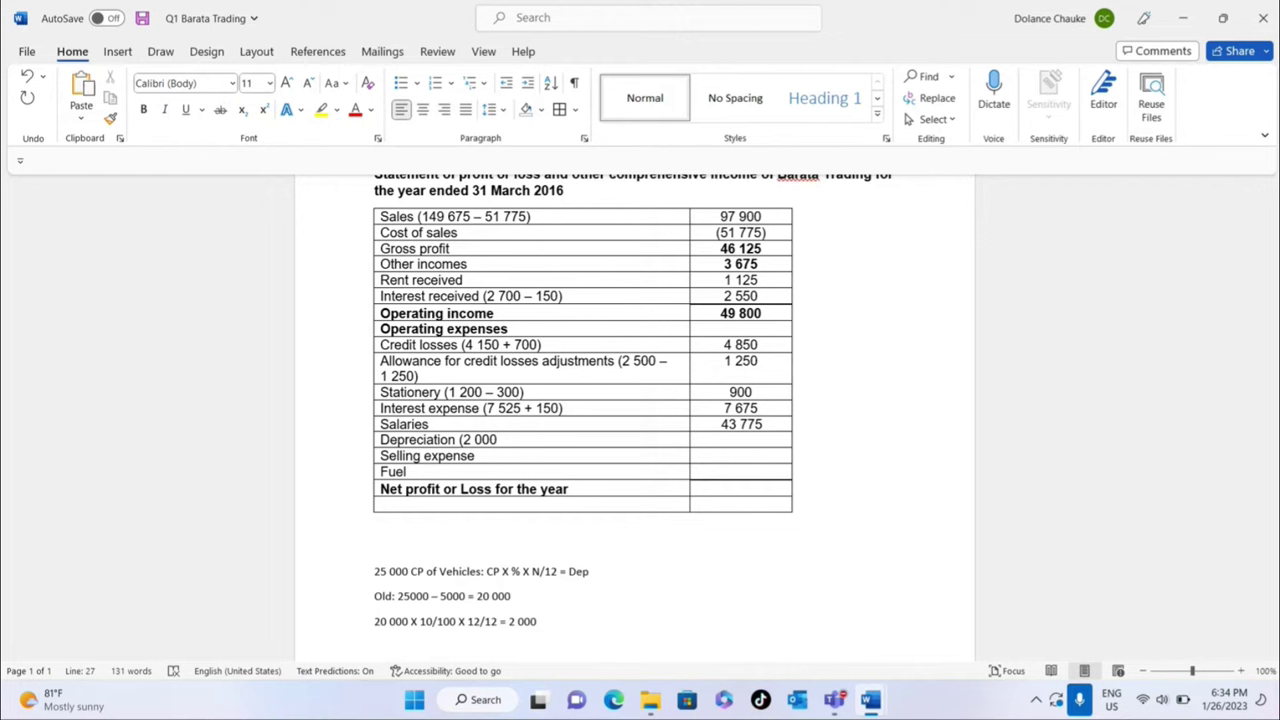
text(5000 X 10/100 X 1/12)
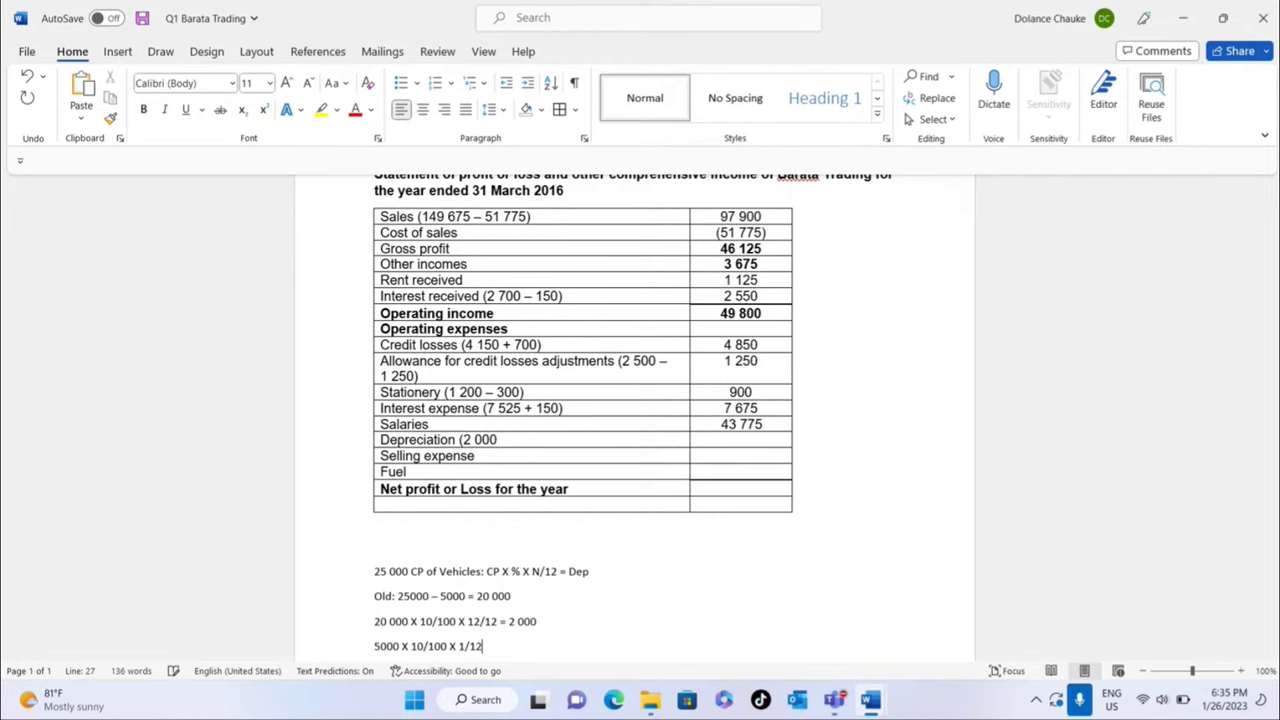
text( =)
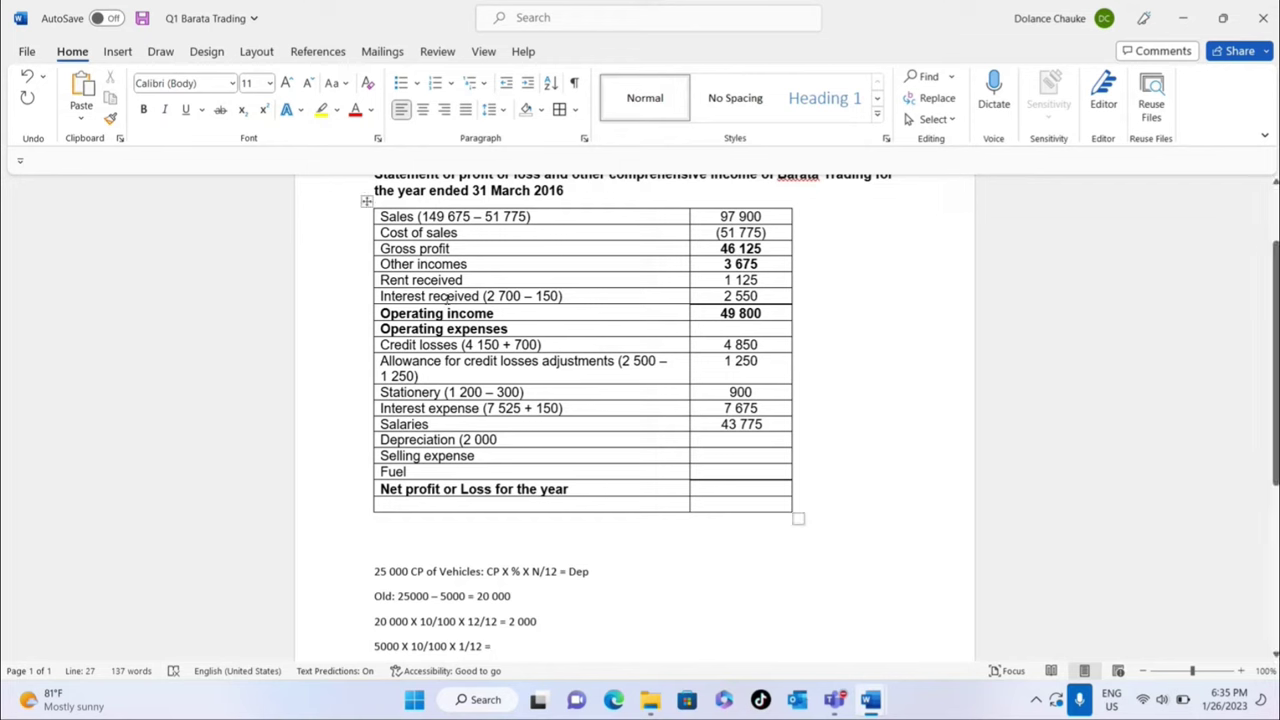
- Make the vehicles' cost price and depreciation formula line bold
drag(376, 550, 579, 583)
click(143, 109)
click(544, 638)
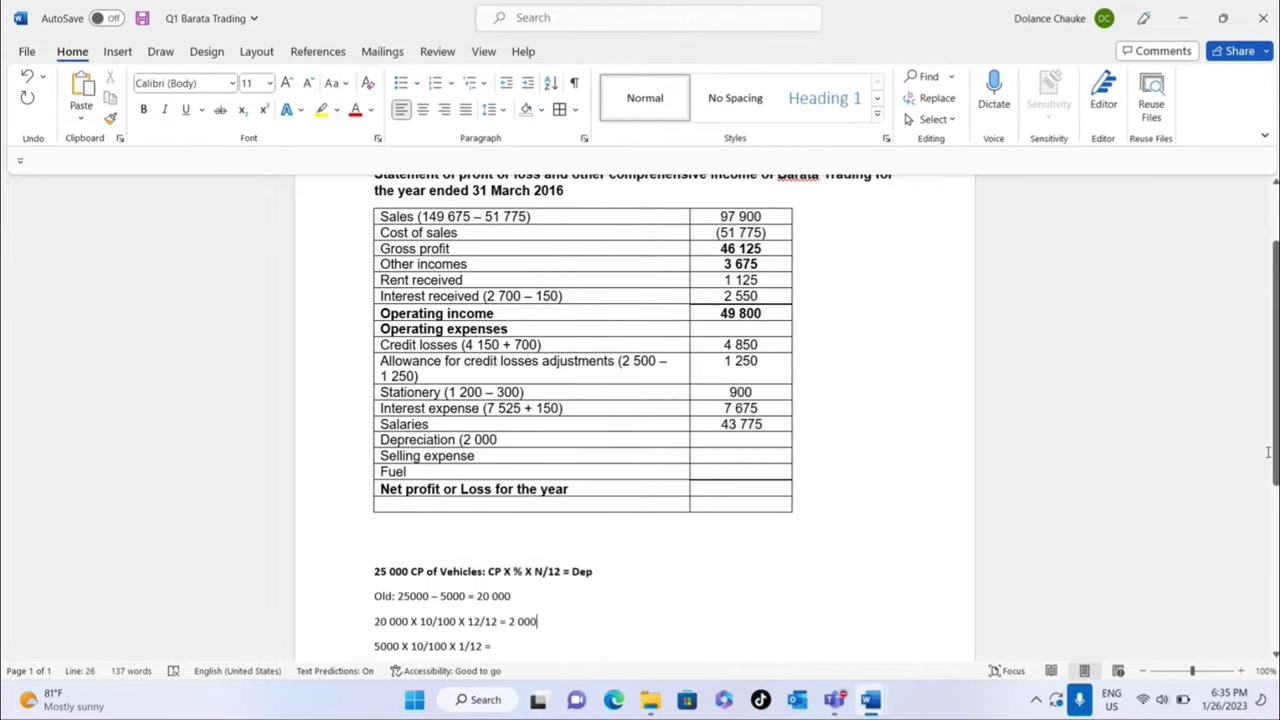
- Enter 42 as the result of the new vehicle's depreciation calculation
scroll(1267, 452, down, 2)
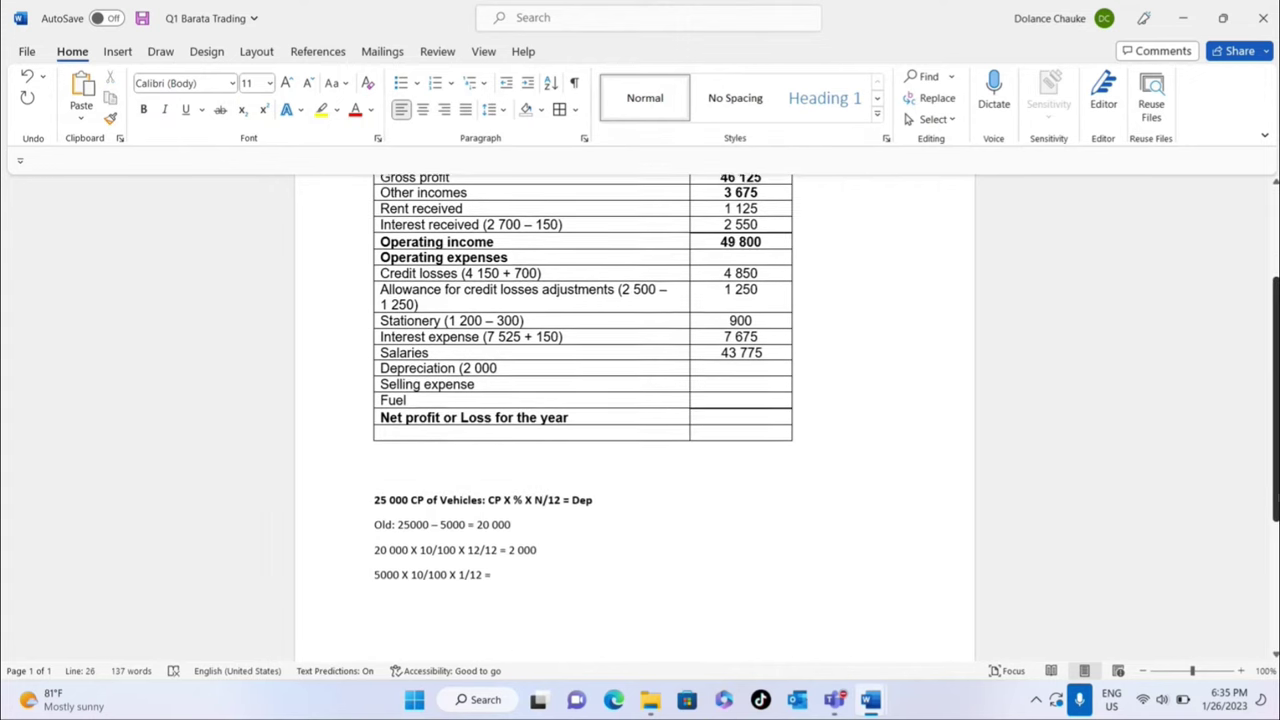
click(527, 575)
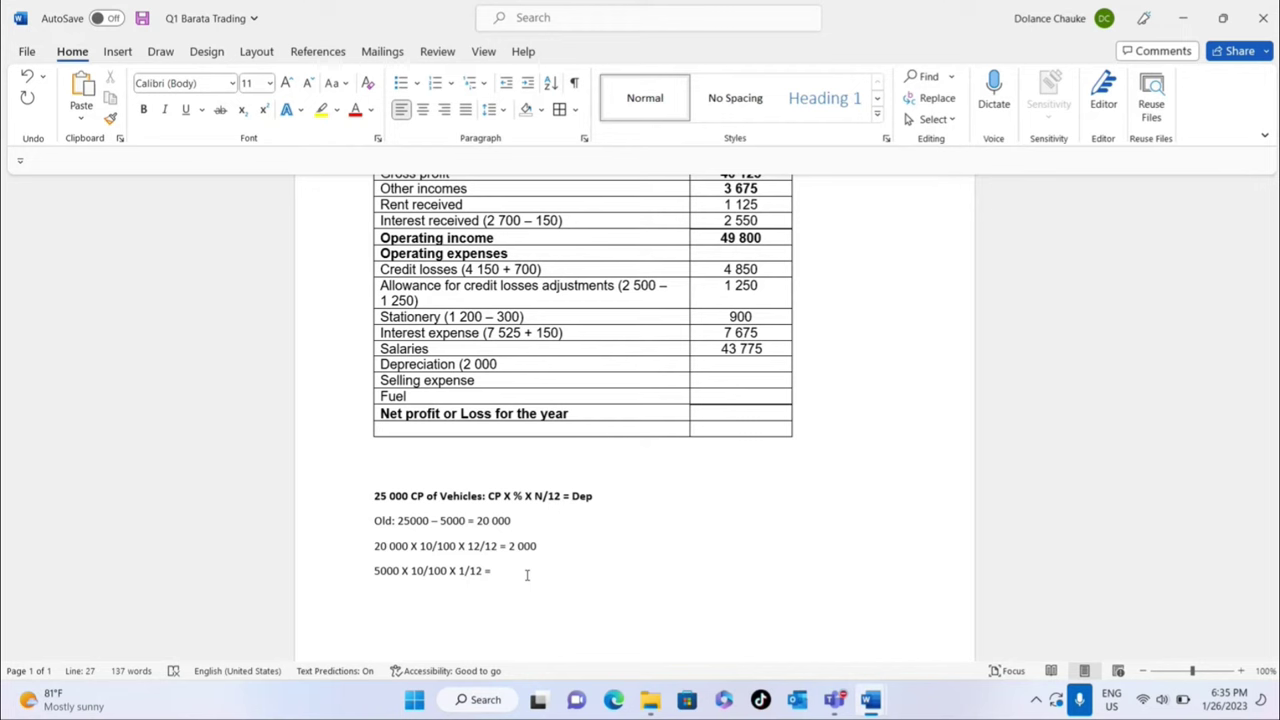
text(42)
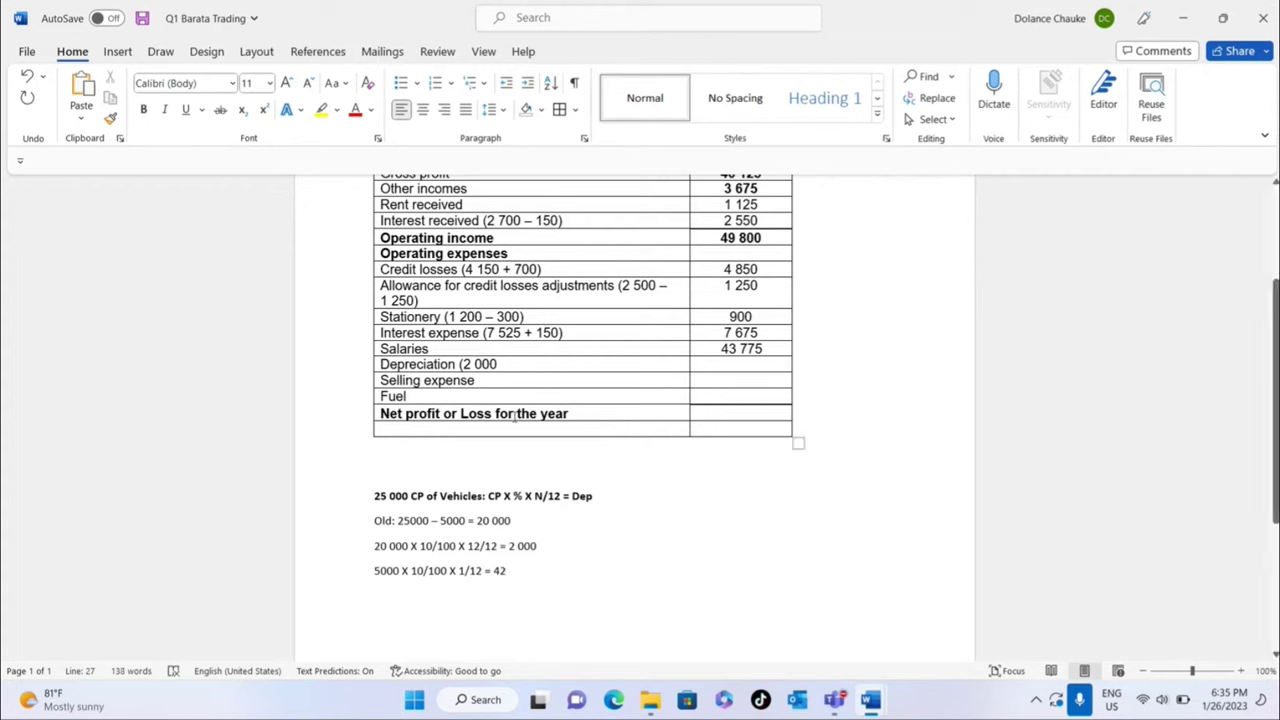
- Extend the Depreciation label's working with "+ 42 +"
click(508, 364)
text(+)
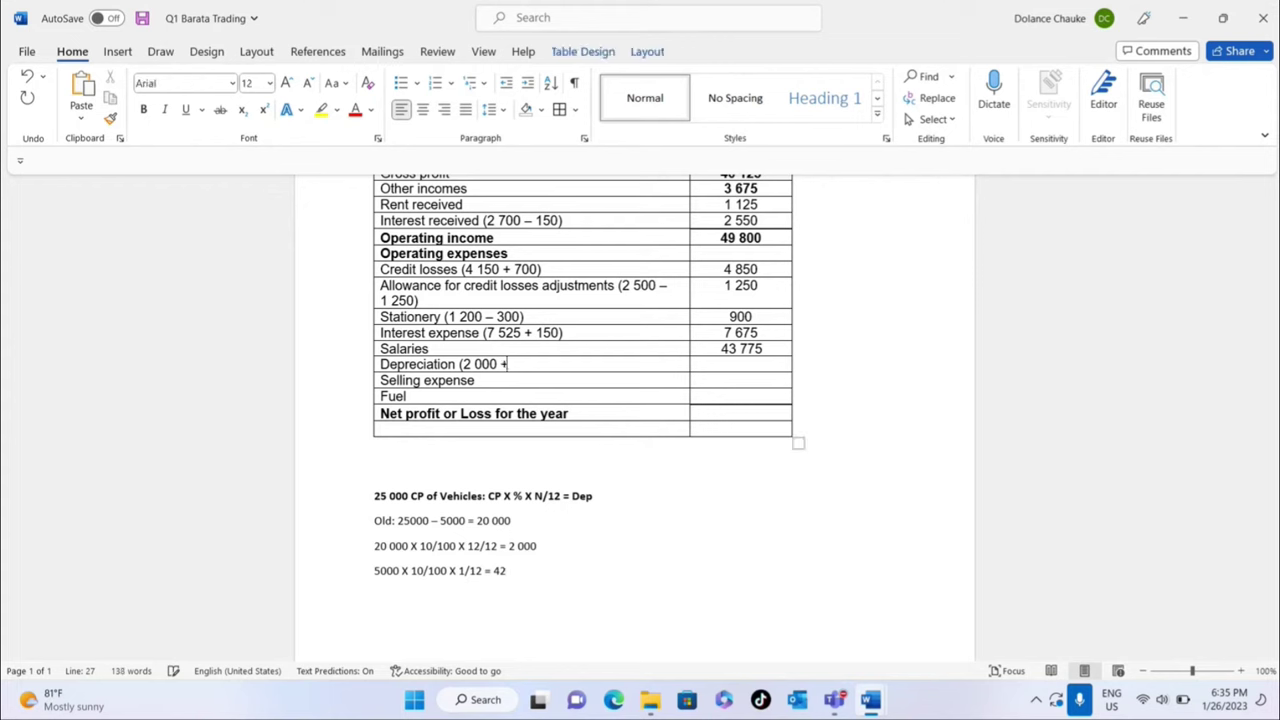
text( 42 +)
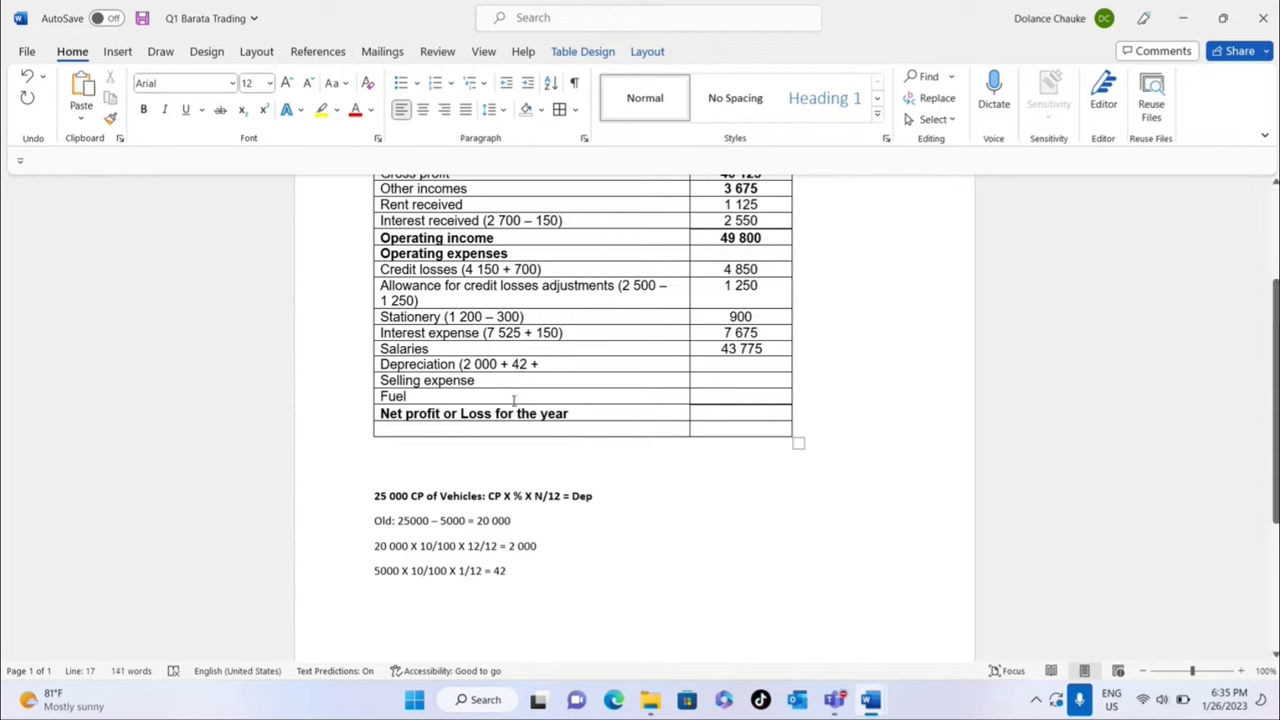
- Check the furniture balances in the question document and return to the statement's workings
click(512, 570)
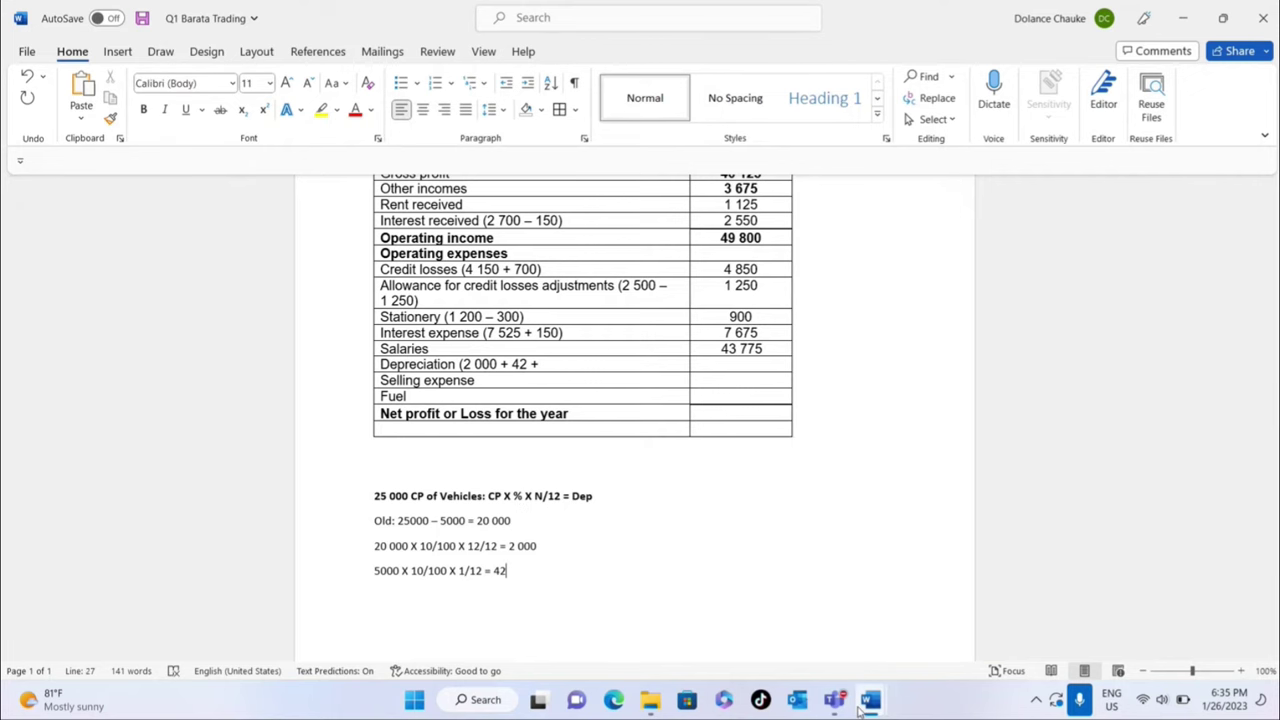
mouse_move(860, 706)
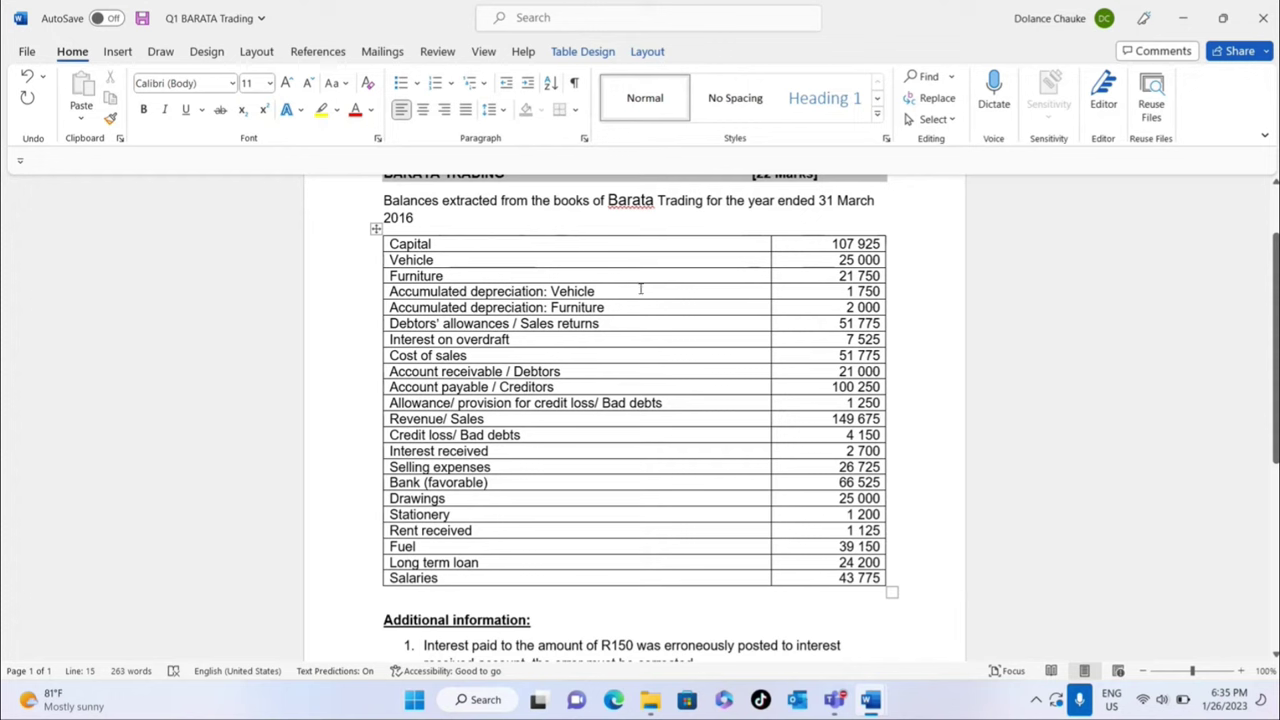
mouse_move(650, 700)
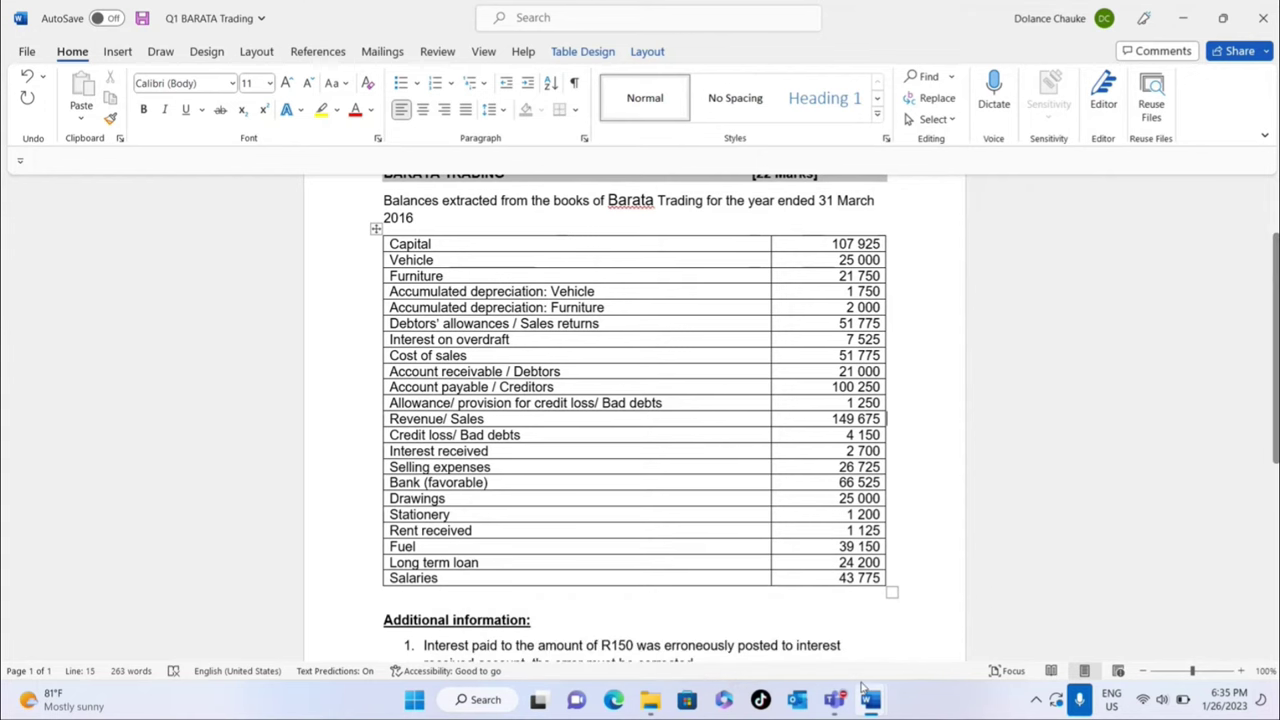
mouse_move(875, 708)
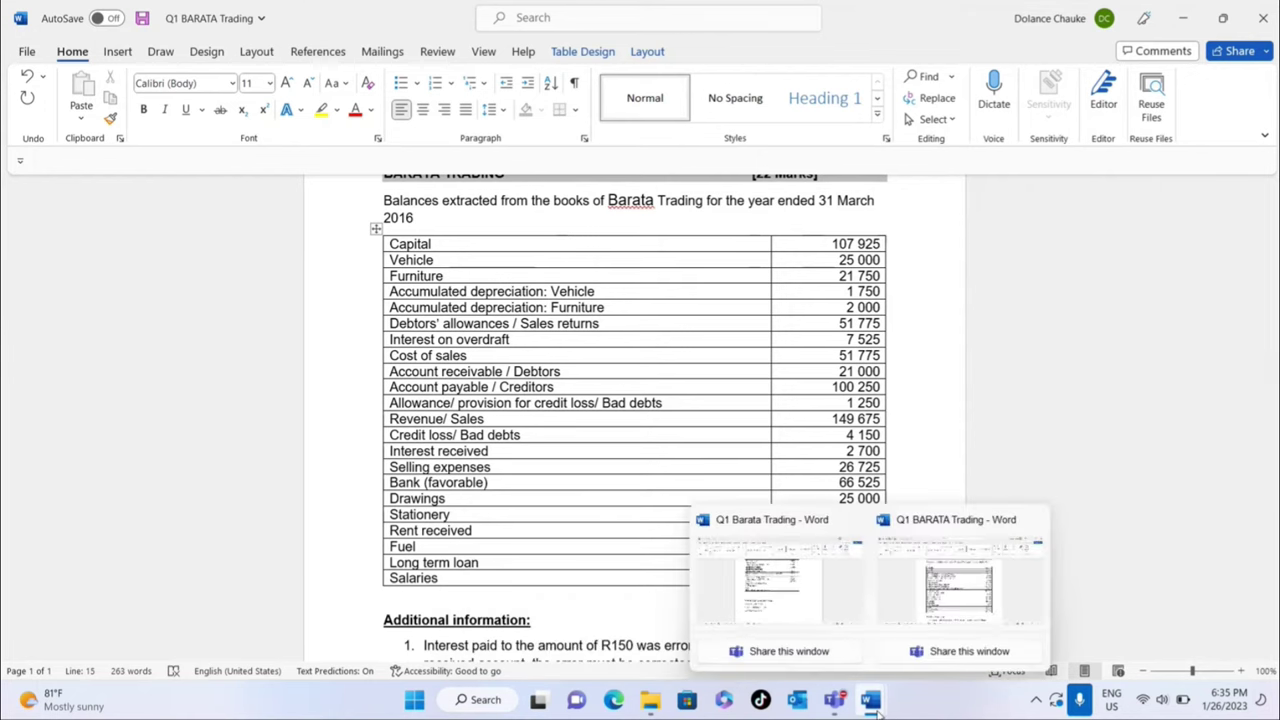
click(783, 609)
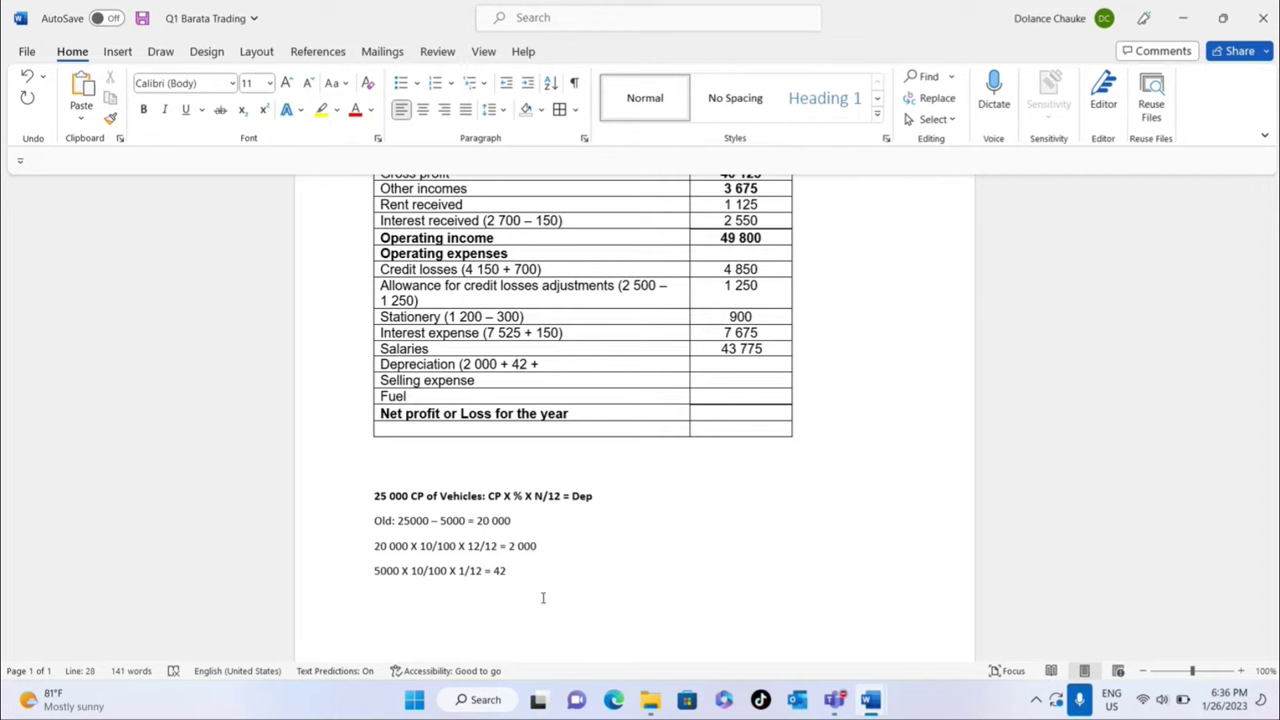
- Add the furniture depreciation formula line "CP – Acc dep = CV X % X N/12 = Dep" below the vehicle workings
text(CP)
text( X)
key(BackSpace)
key(BackSpace)
text(- Ac)
text(c dep )
text(= C)
text(V )
text(X )
text(% )
text(X)
text(N/)
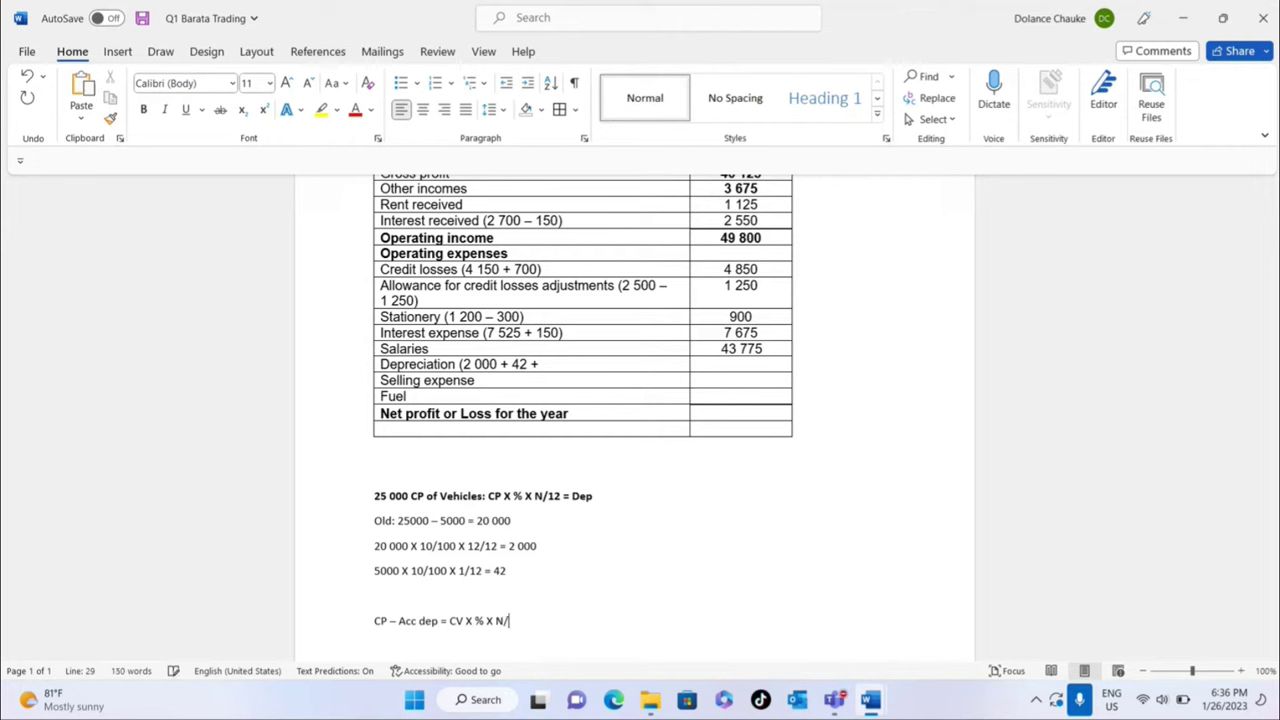
text(12 =)
text(Dep)
- Check the furniture cost, its accumulated depreciation and the depreciation instructions in the question document, and return to the statement
mouse_move(870, 700)
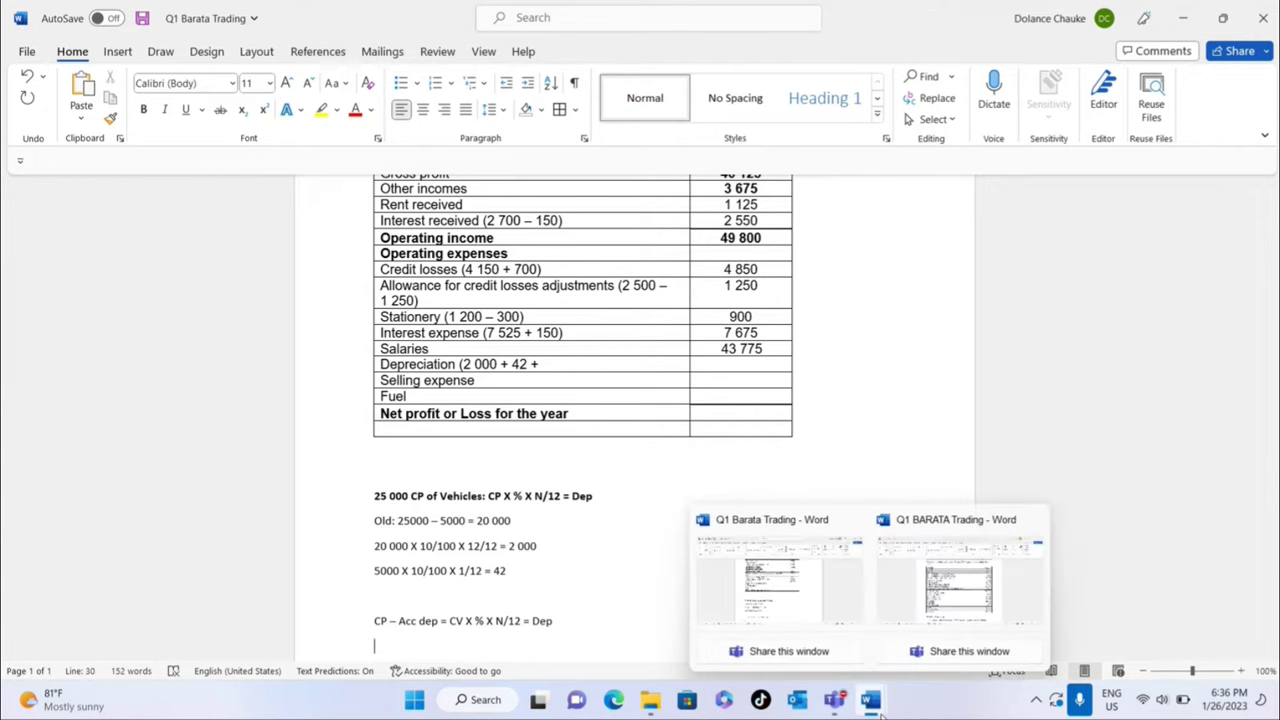
click(933, 600)
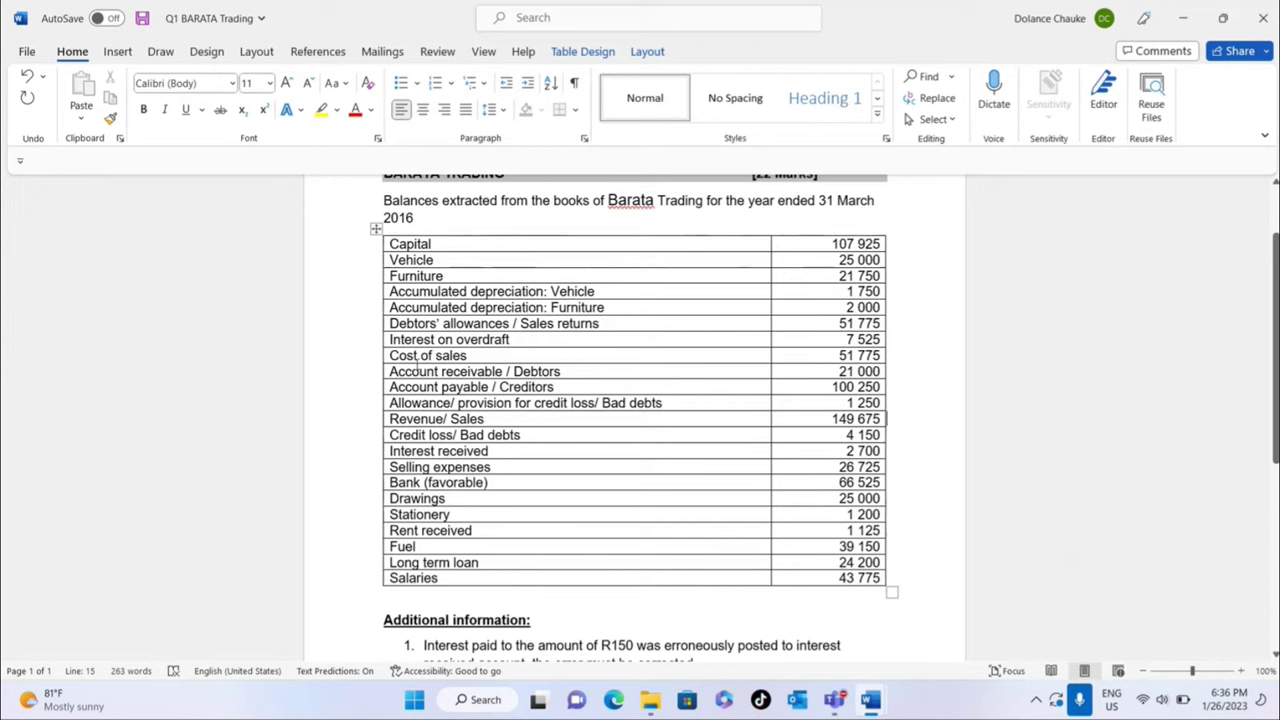
drag(400, 277, 863, 286)
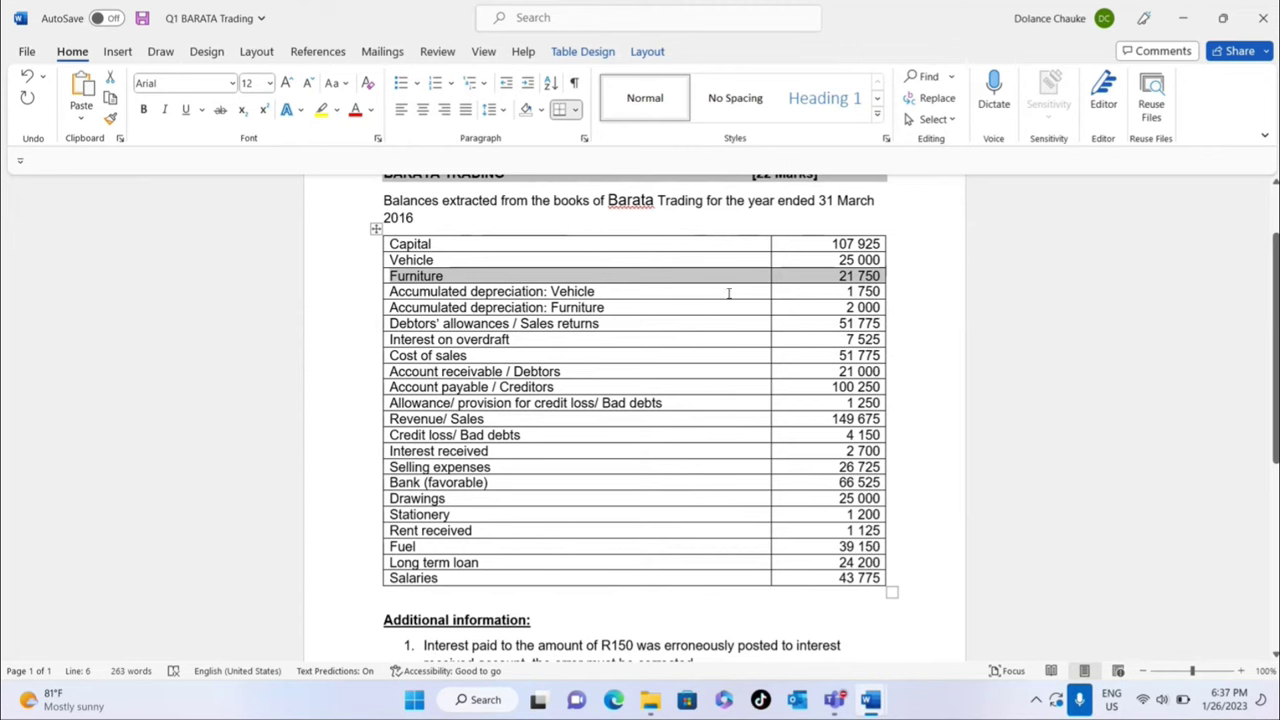
click(611, 307)
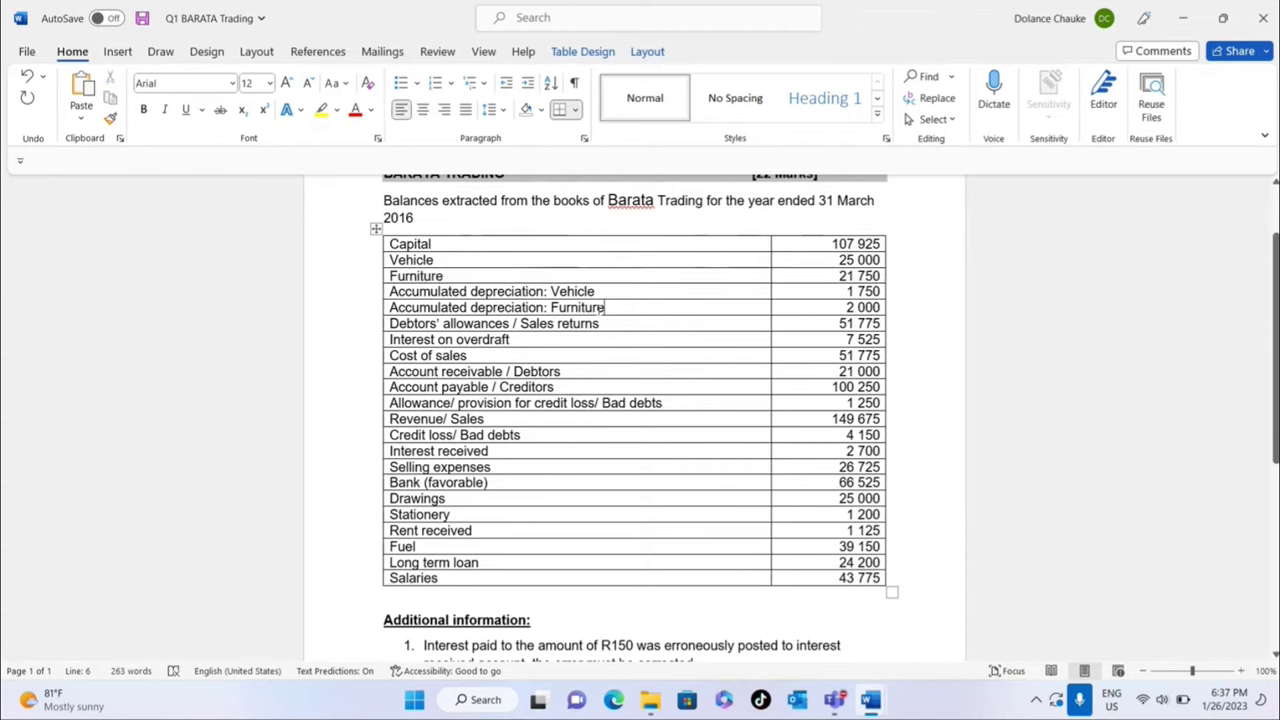
drag(409, 310, 862, 310)
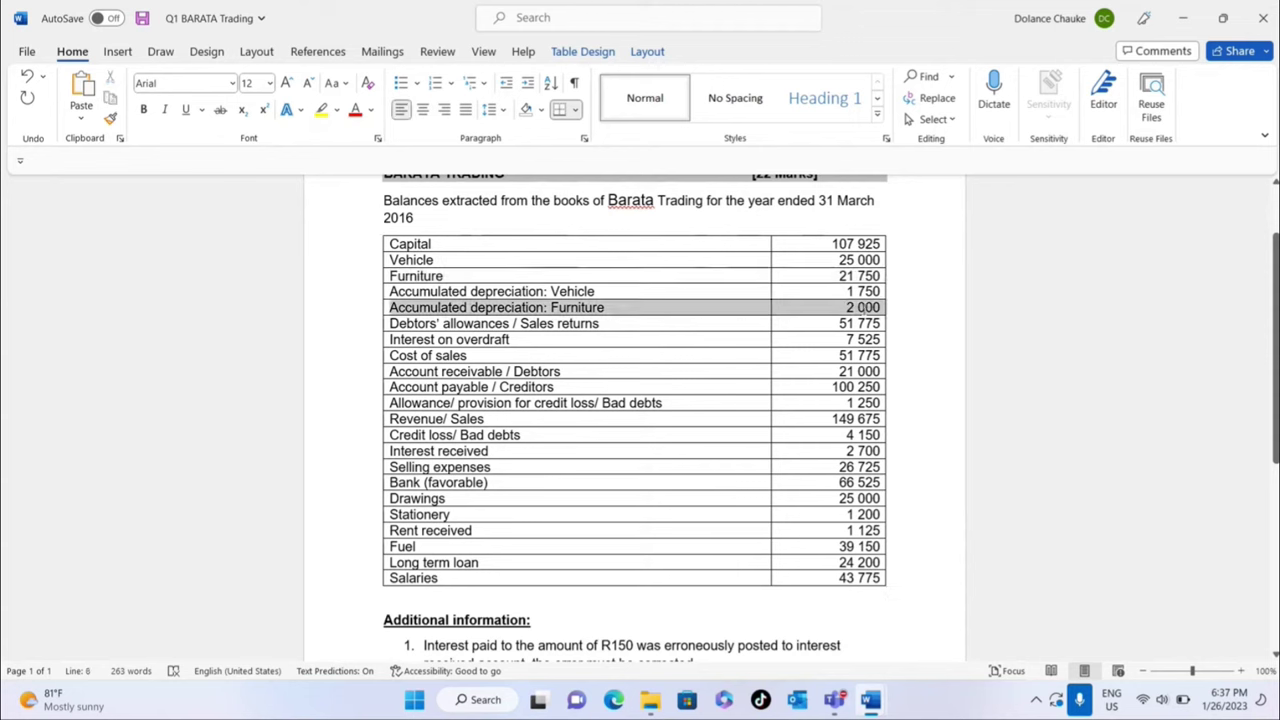
click(916, 444)
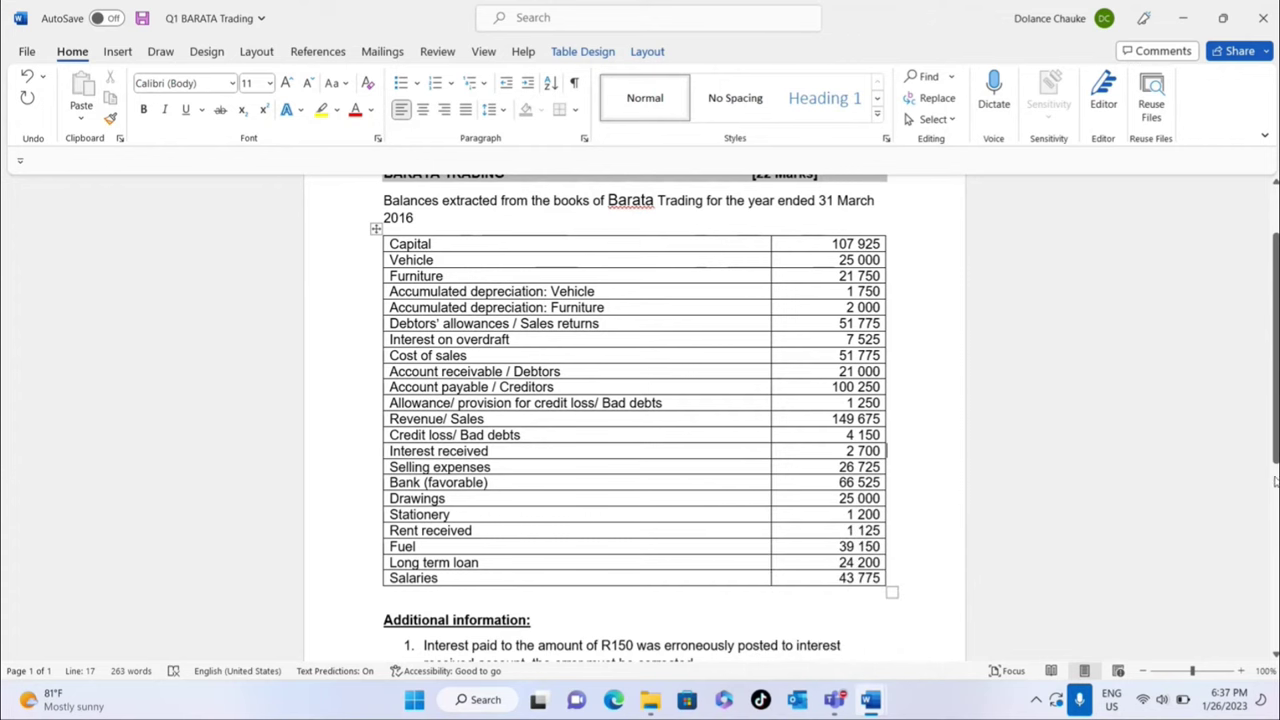
drag(1274, 482, 1274, 585)
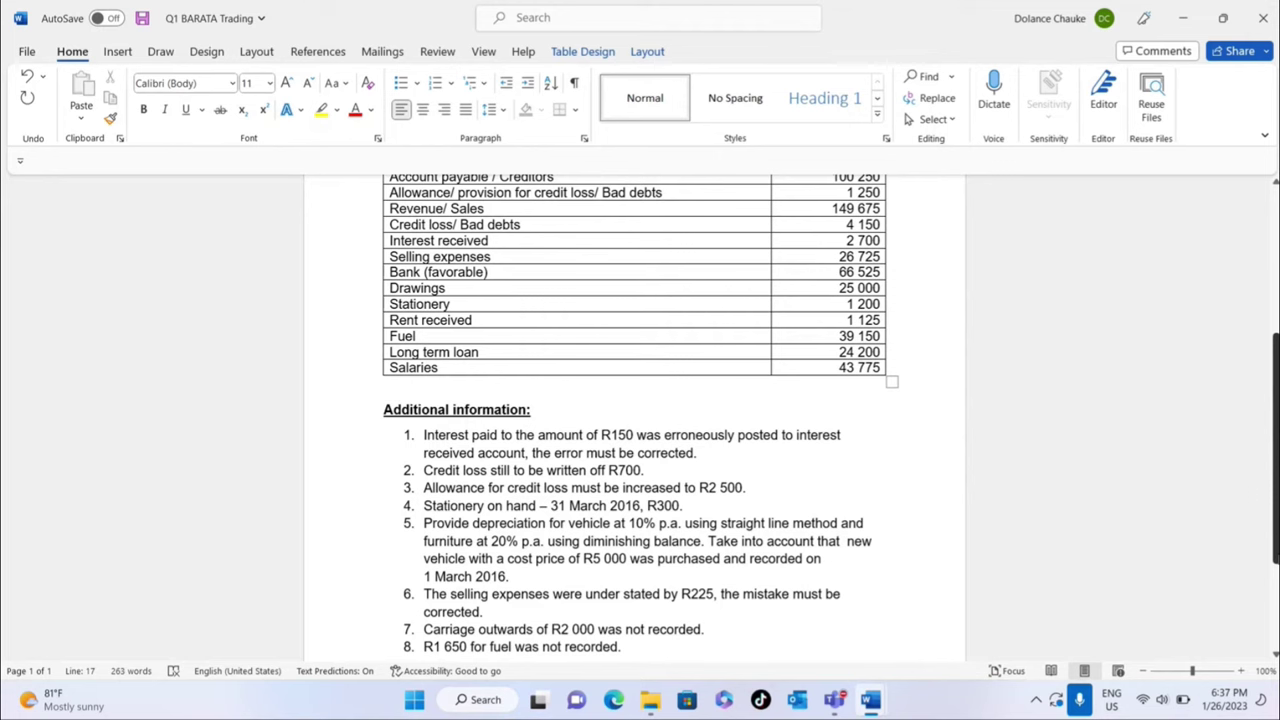
mouse_move(870, 700)
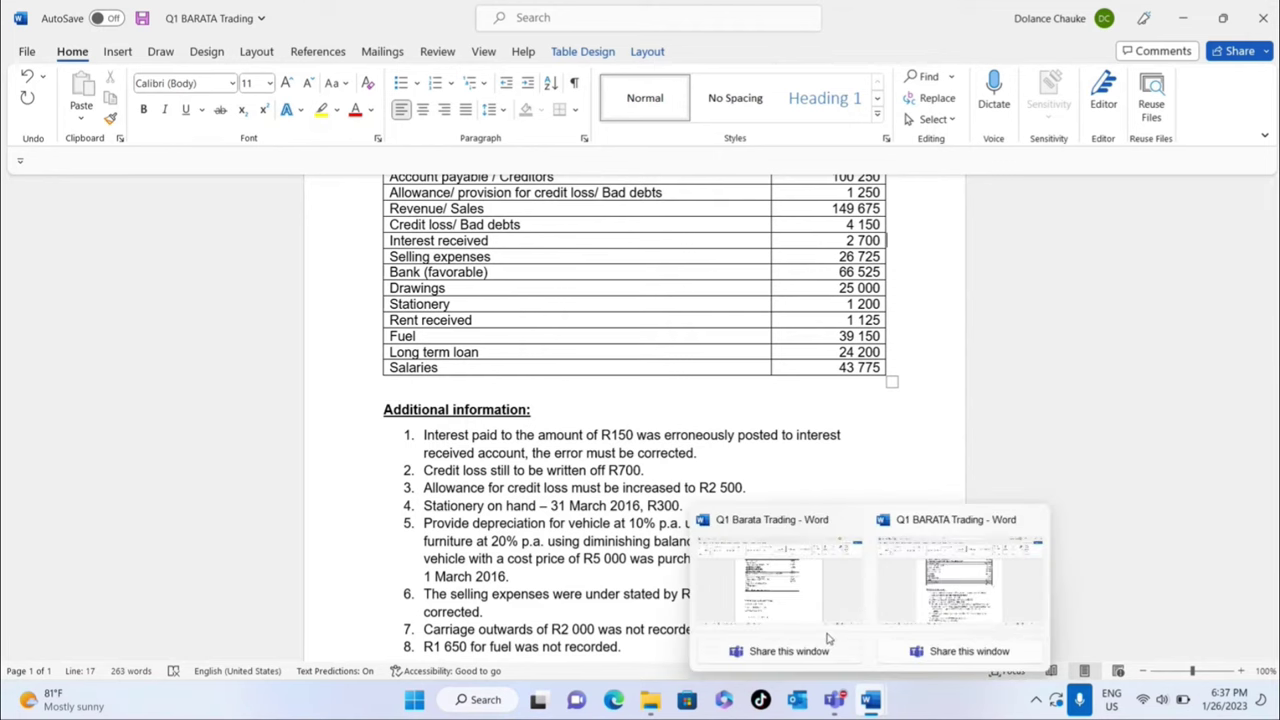
click(799, 600)
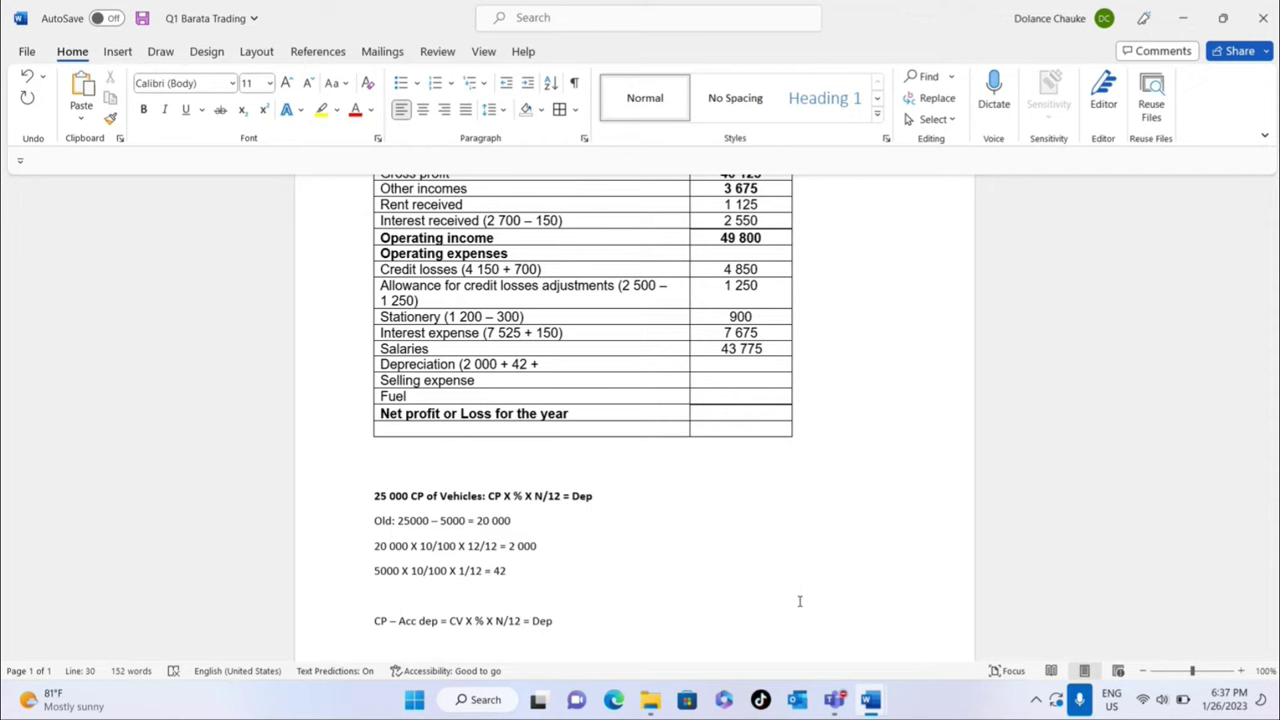
- Enter the furniture working "21 750 – 2 000 = 19 750 X 20/100 x 12/12 =" and make the formula line above it bold
text(21 750 - 2000)
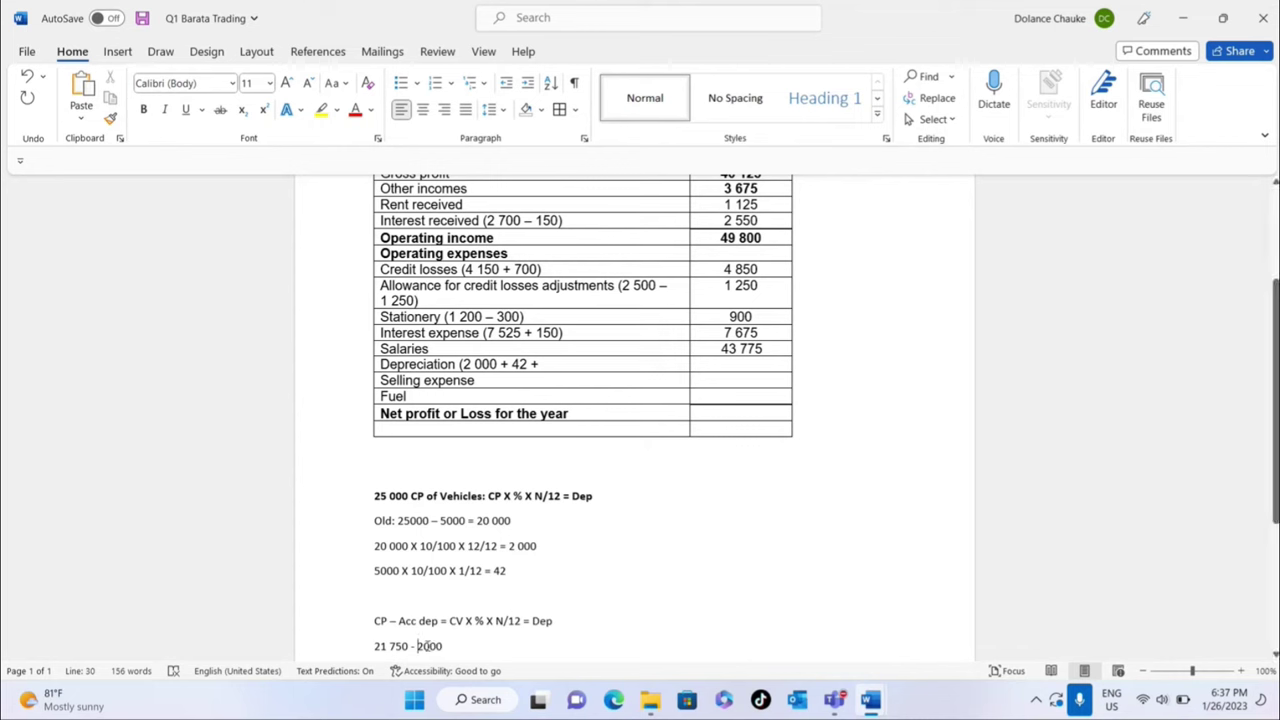
click(420, 646)
text(=)
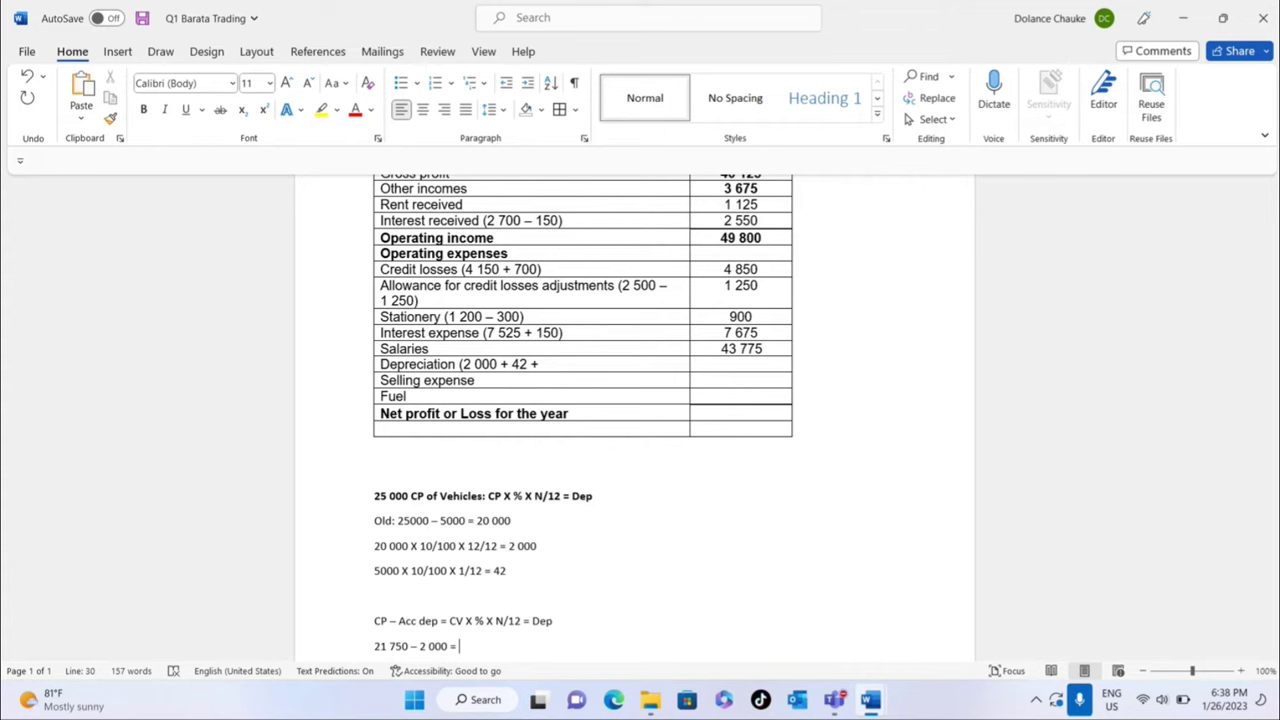
text(19750)
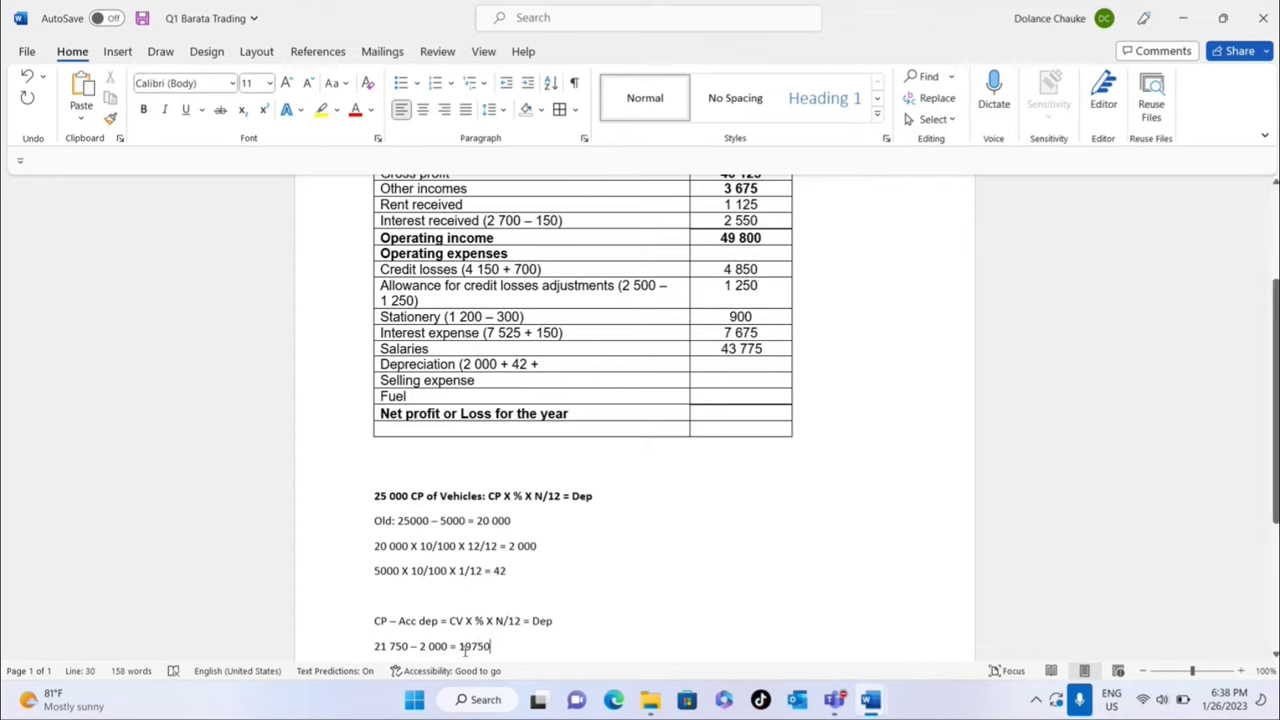
click(471, 646)
text(750 X 20/100 x)
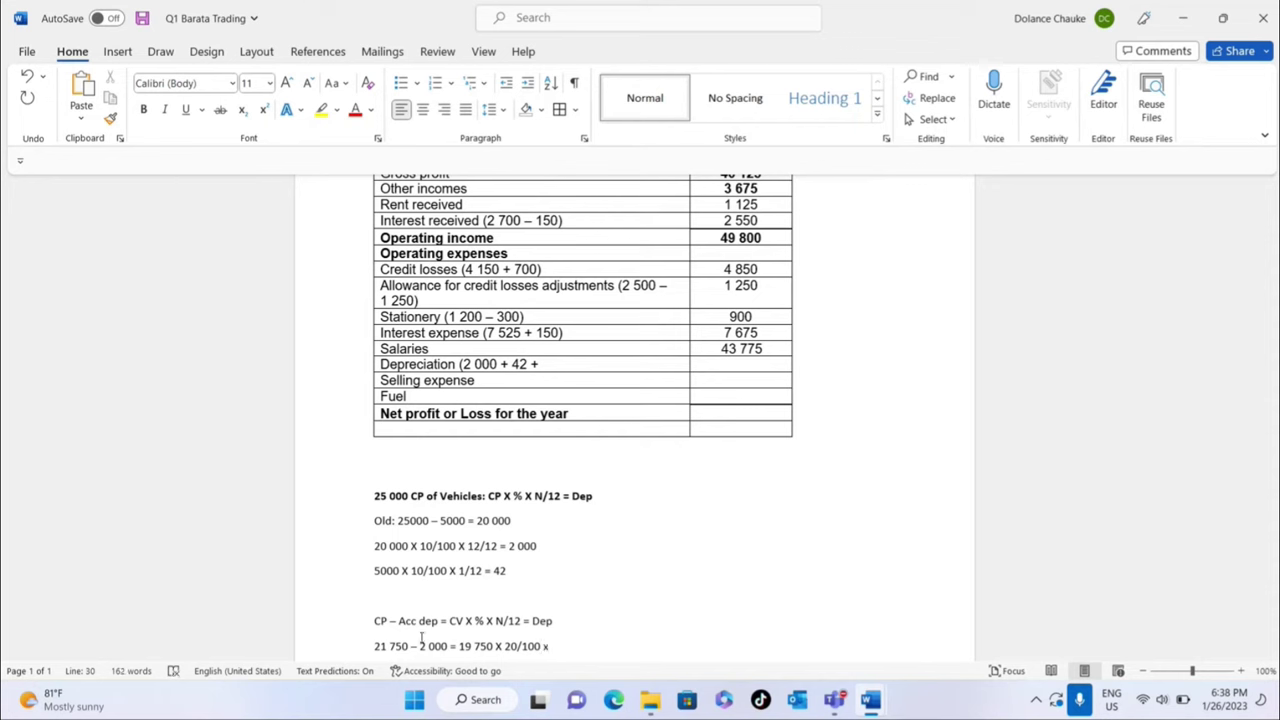
text( 12/12 =)
drag(556, 621, 362, 621)
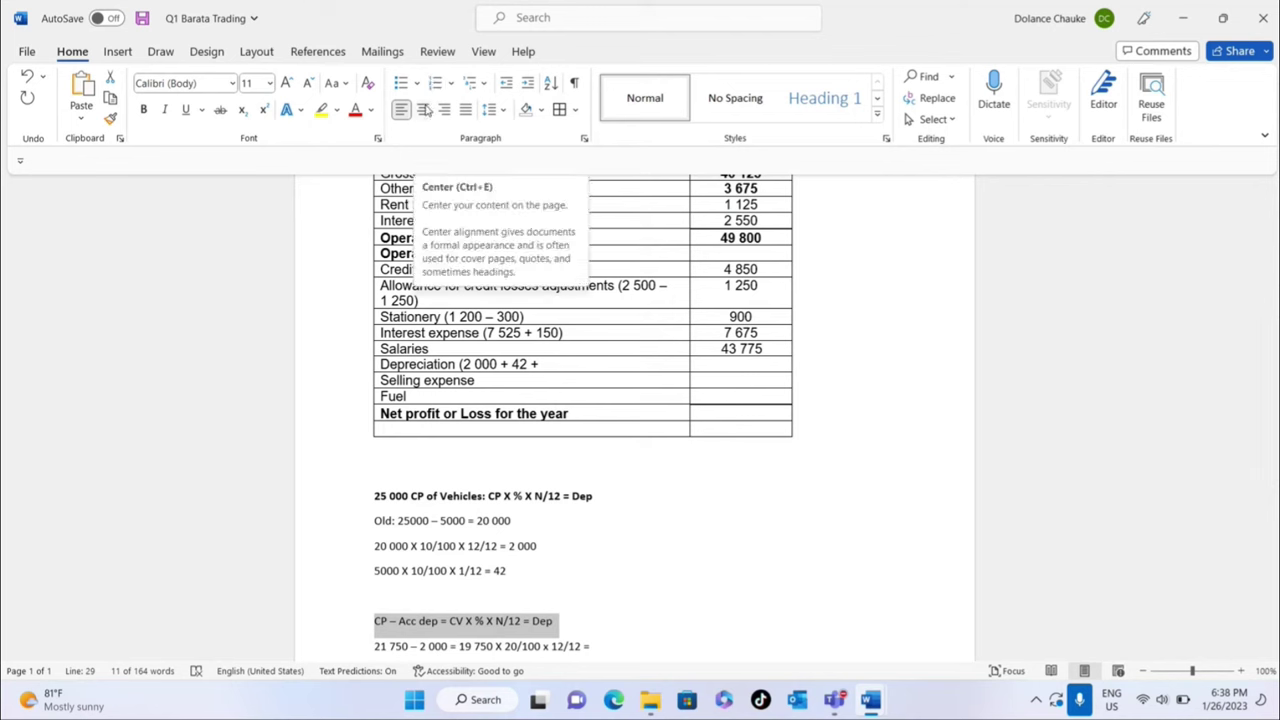
click(142, 112)
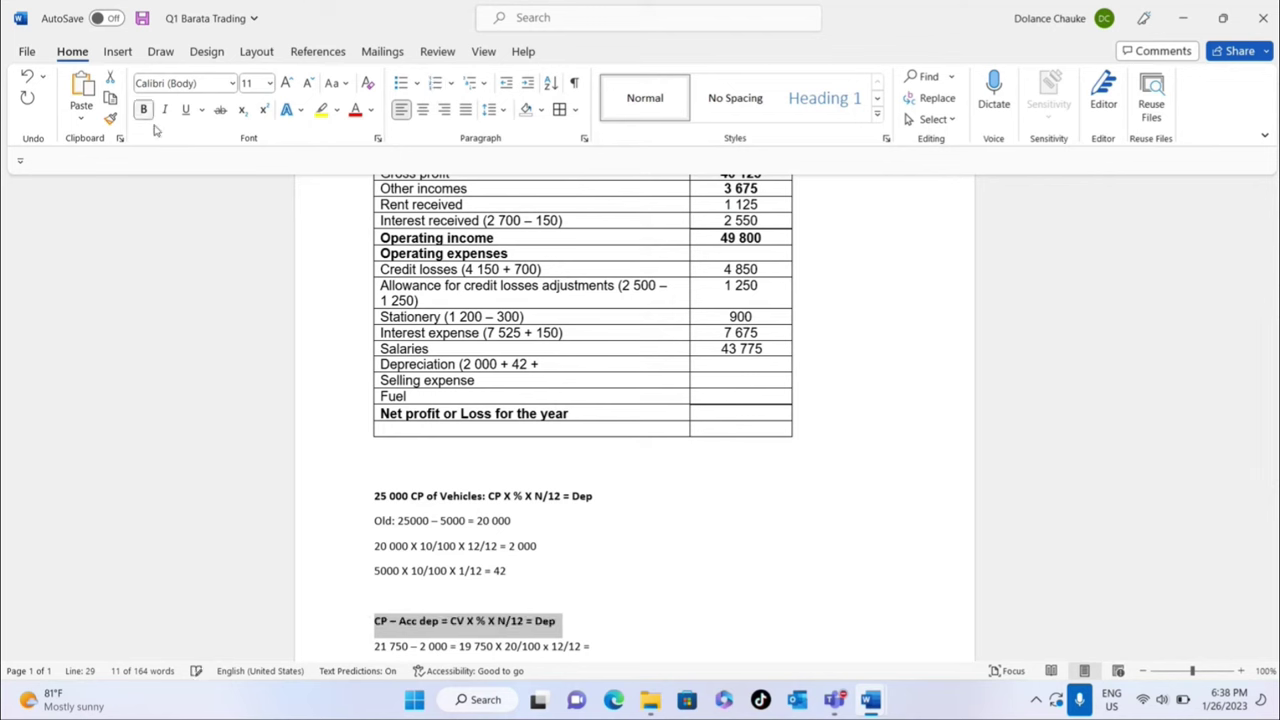
- Complete the Depreciation label's working with "3 950)" and enter 5 992 as the depreciation amount
click(535, 366)
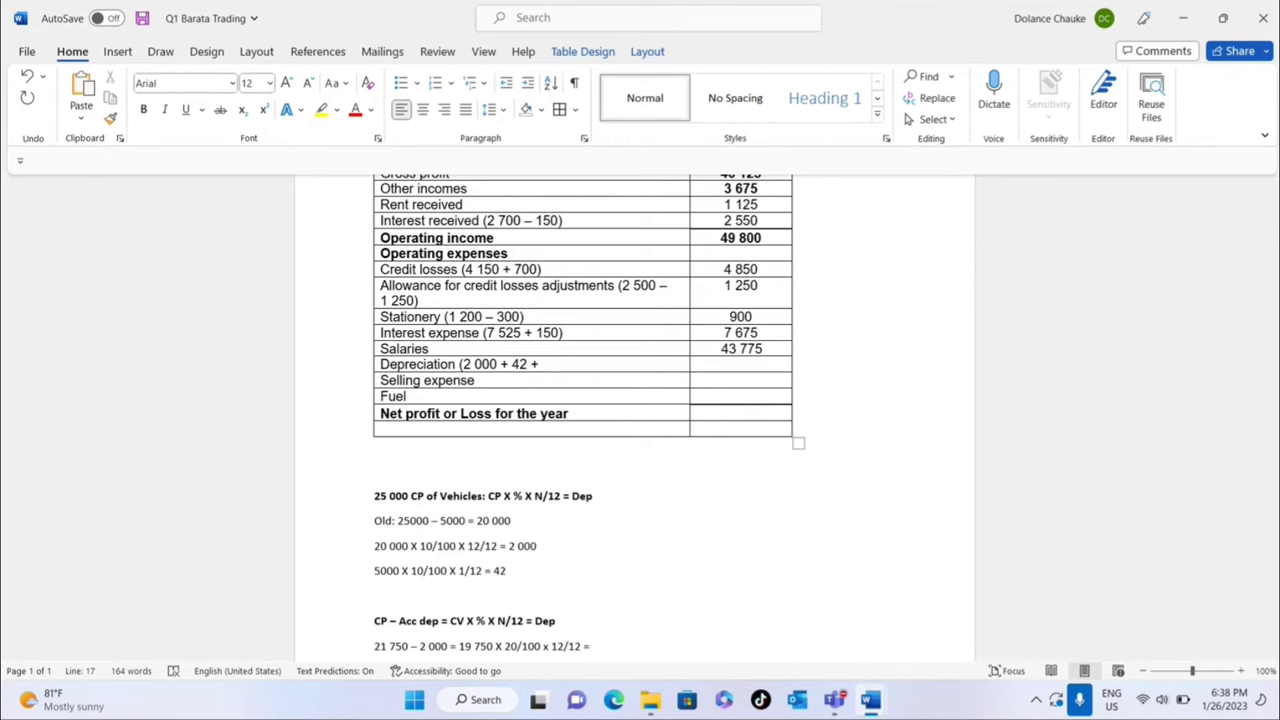
text(3 950))
click(726, 363)
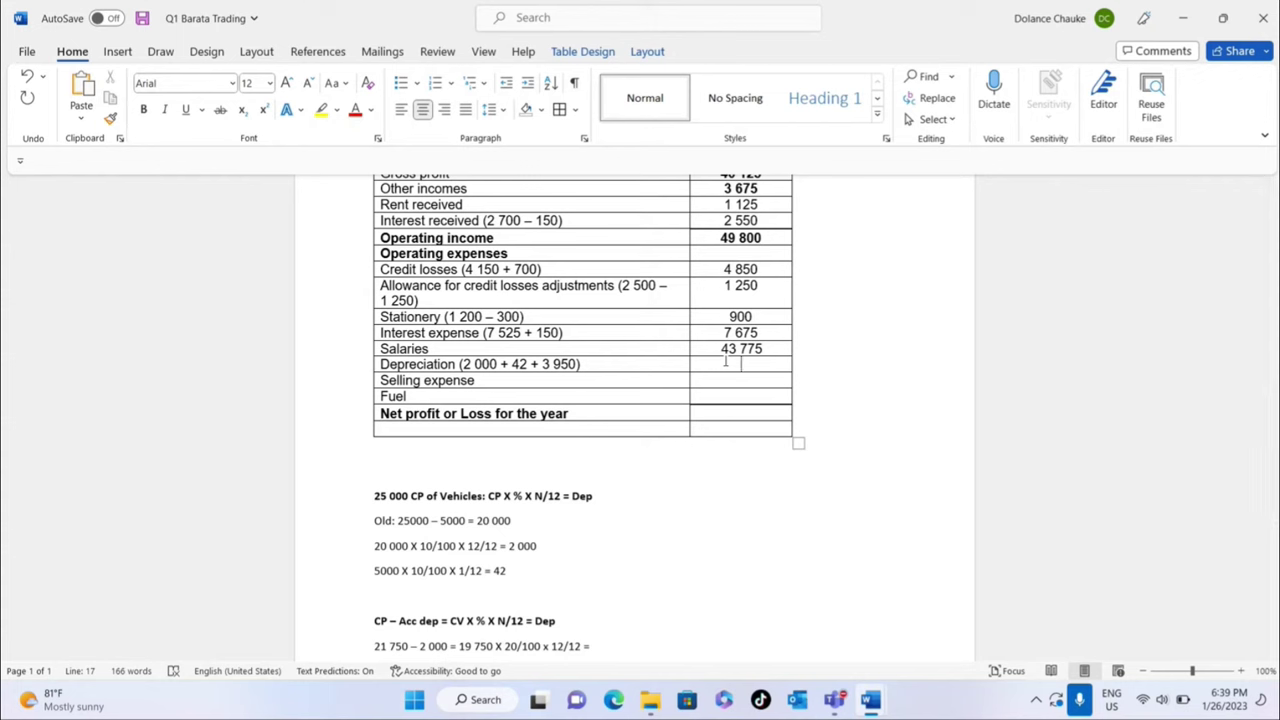
text(5 992)
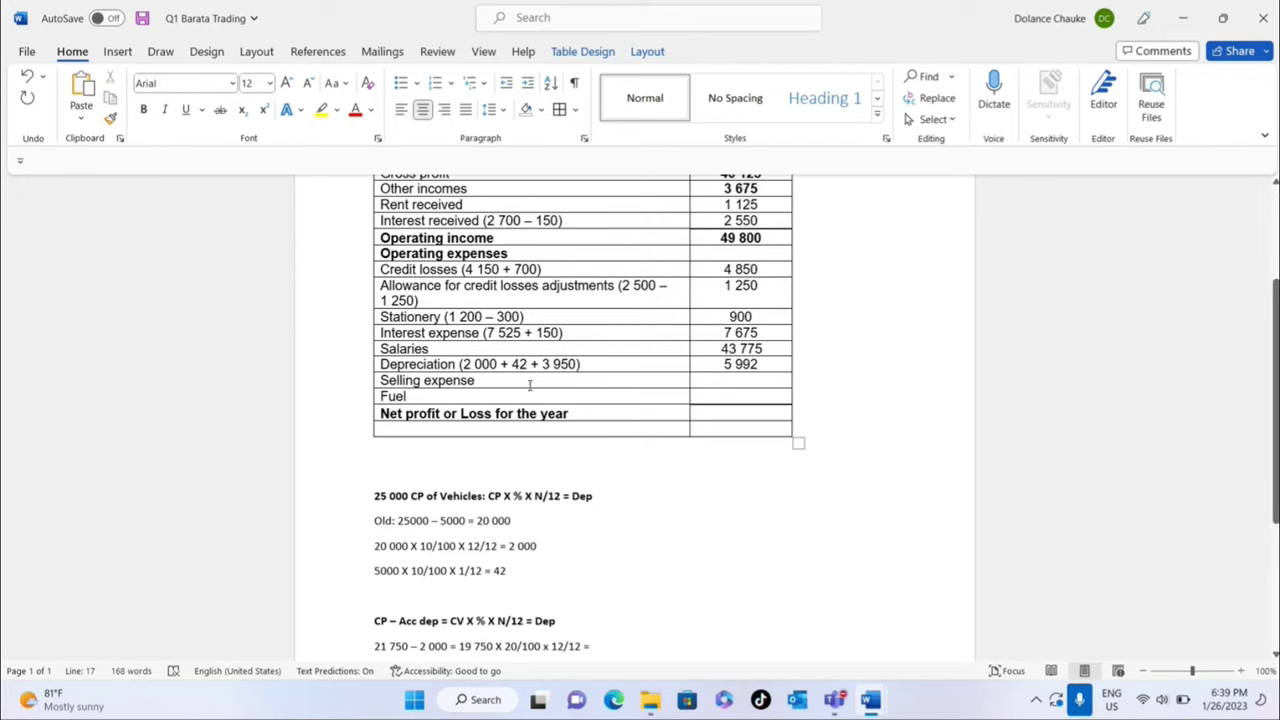
- Consult the question document's additional information and add an opening bracket after the statement's Selling expense label
mouse_move(889, 711)
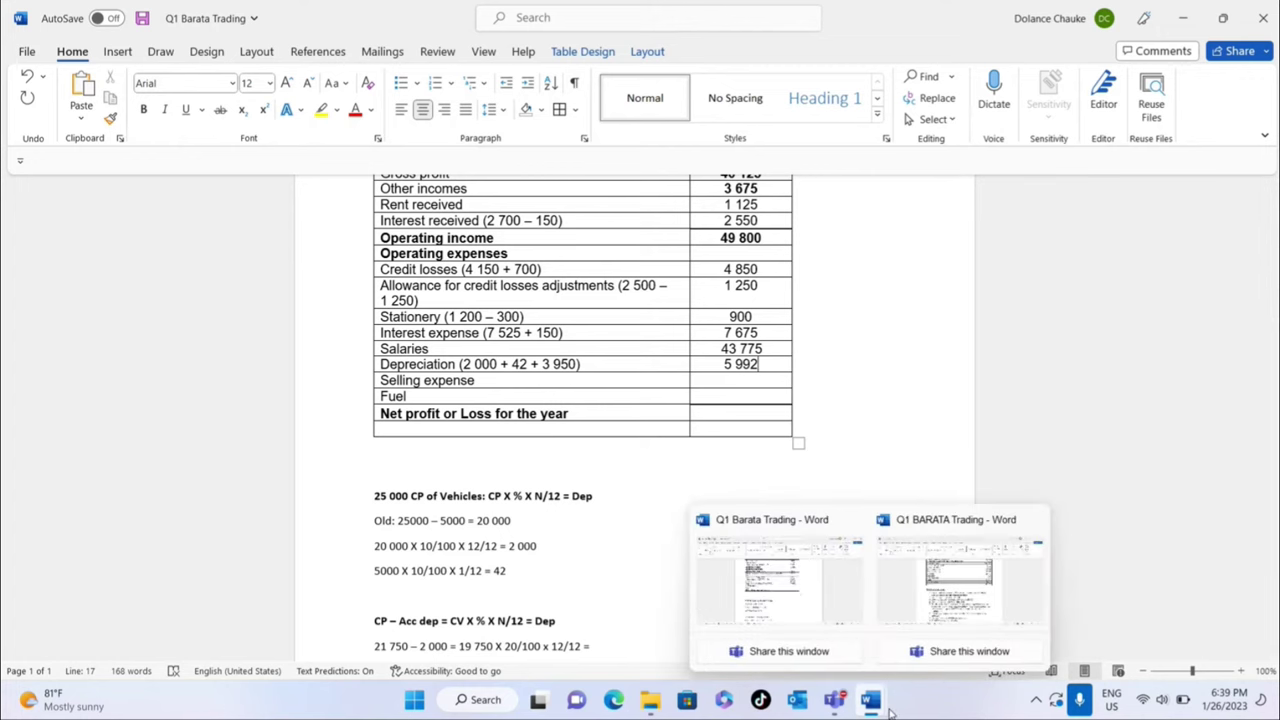
click(925, 600)
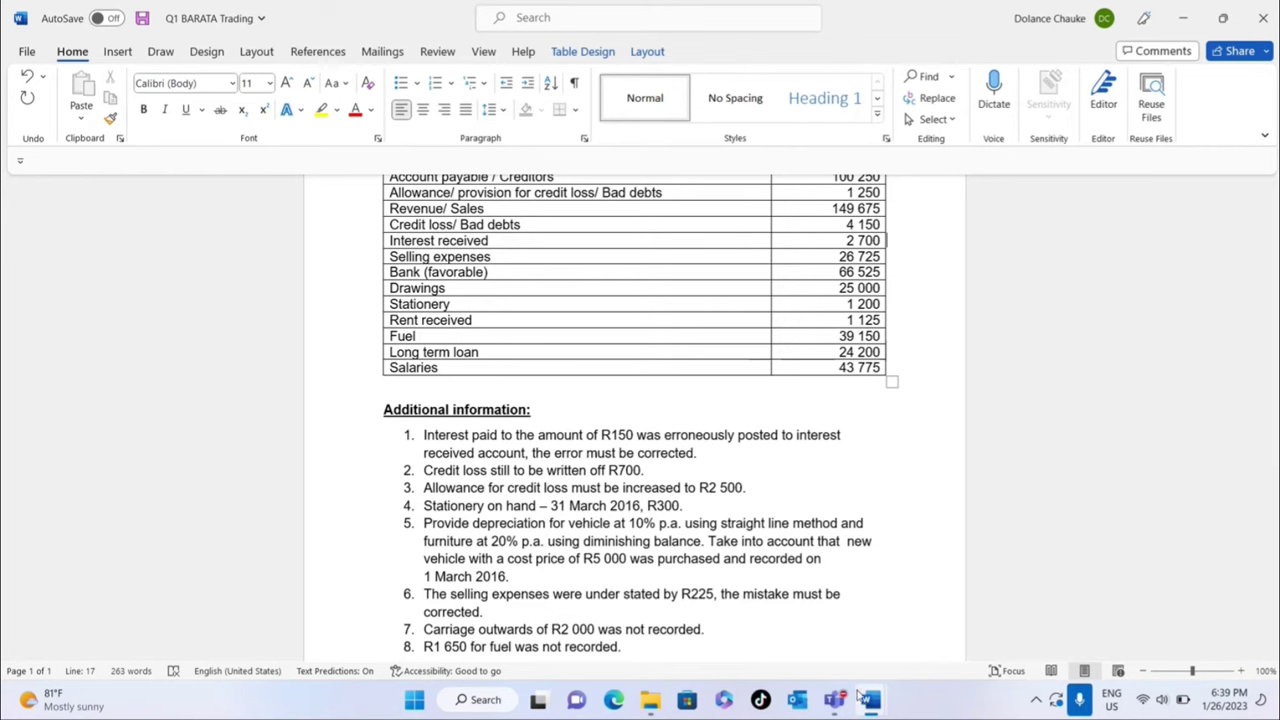
click(781, 573)
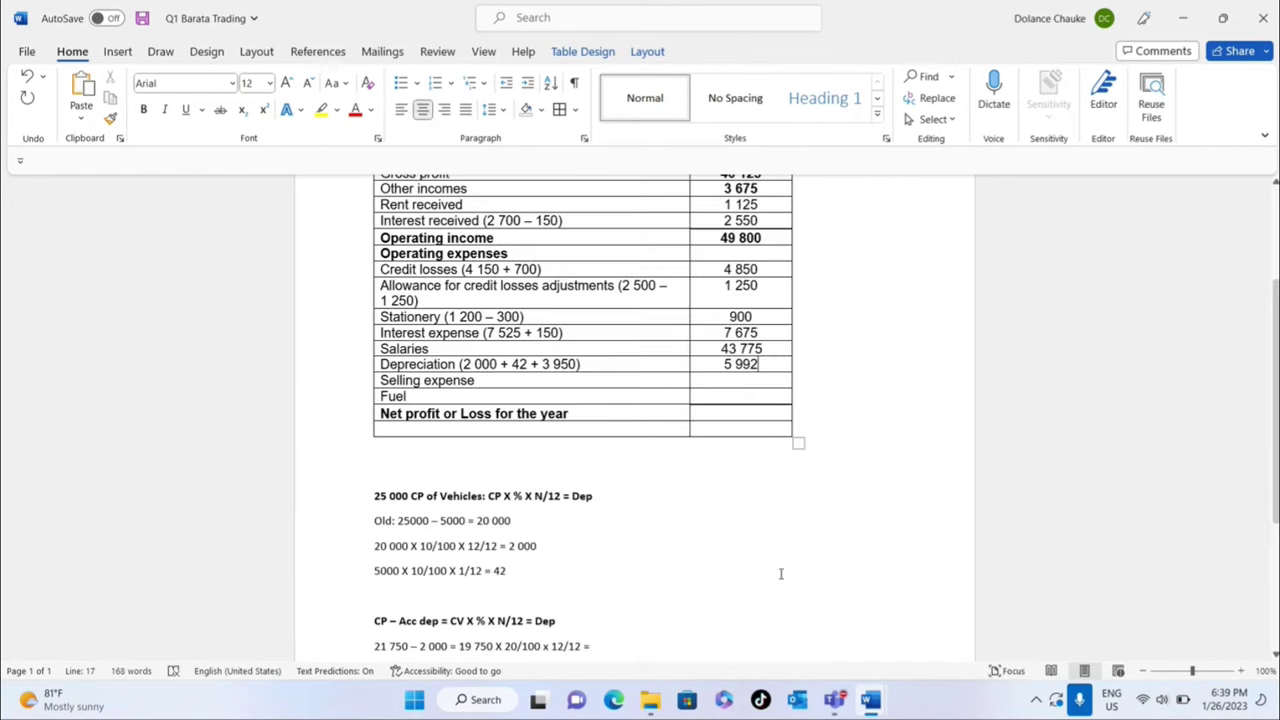
click(481, 382)
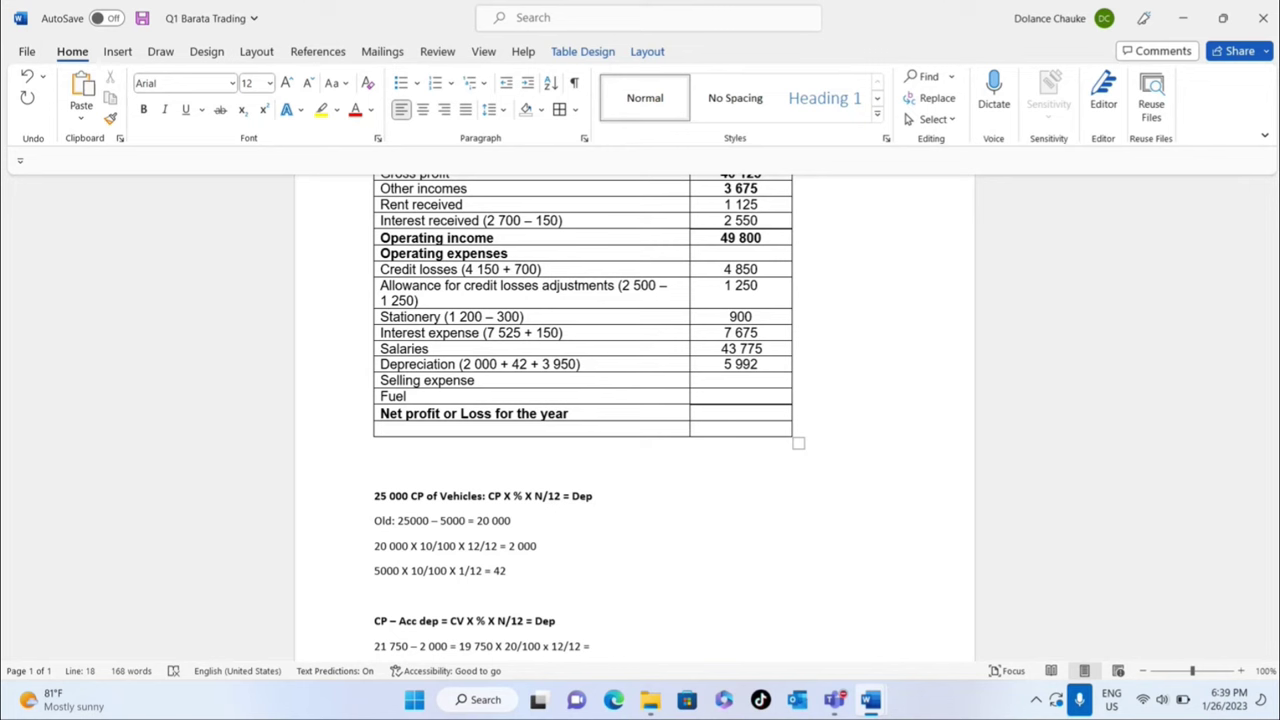
text(()
- Look up the selling expenses balance and understatement in the question document, and continue the Selling expense working with "26 725 + 225 +"
mouse_move(870, 700)
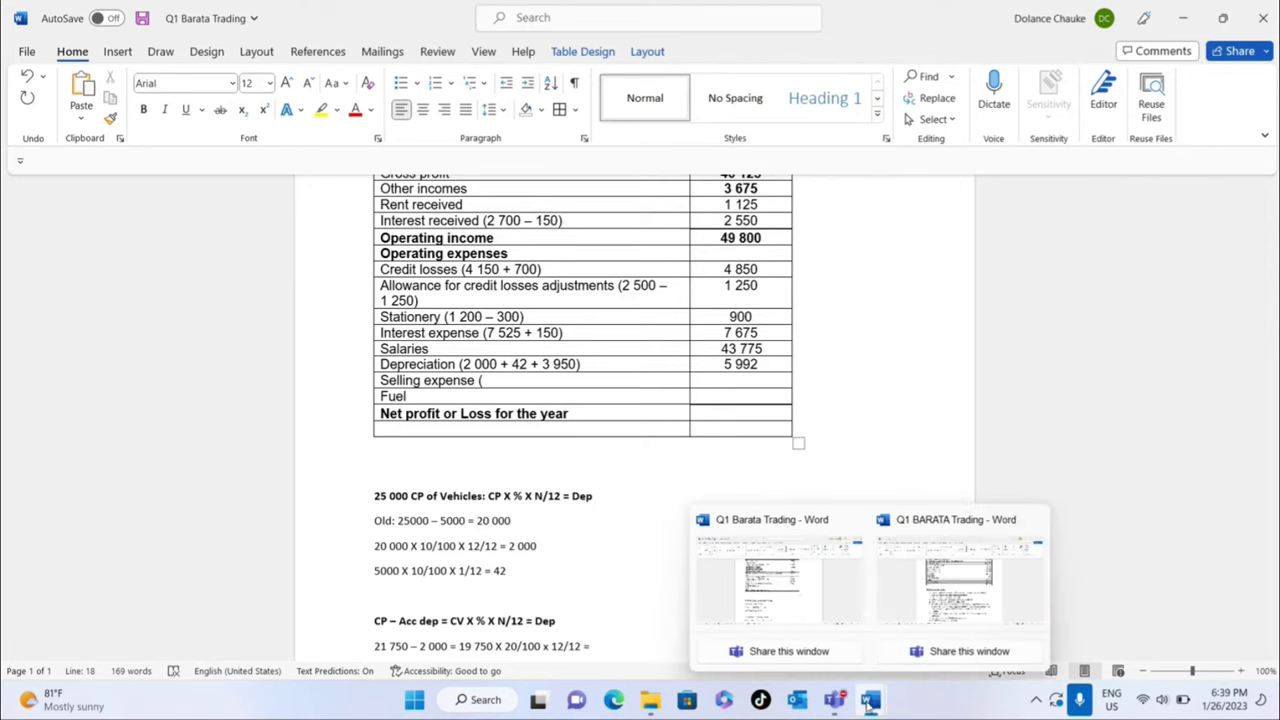
click(934, 614)
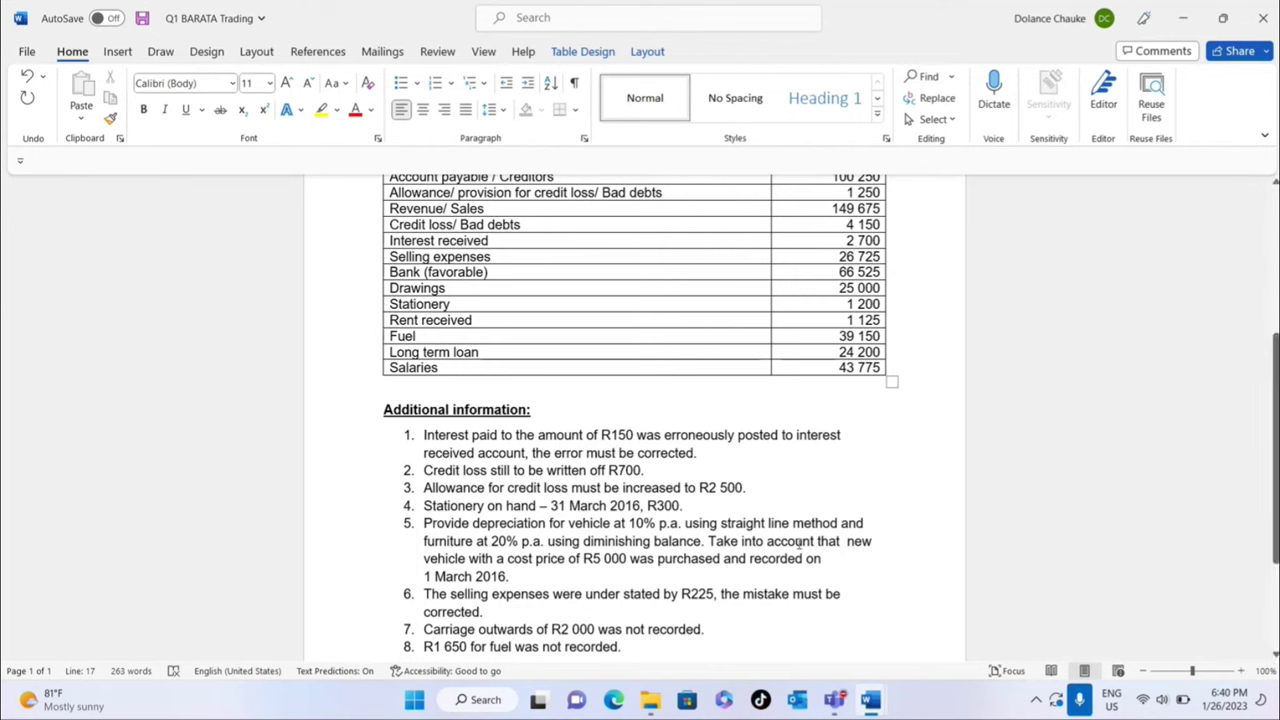
mouse_move(869, 703)
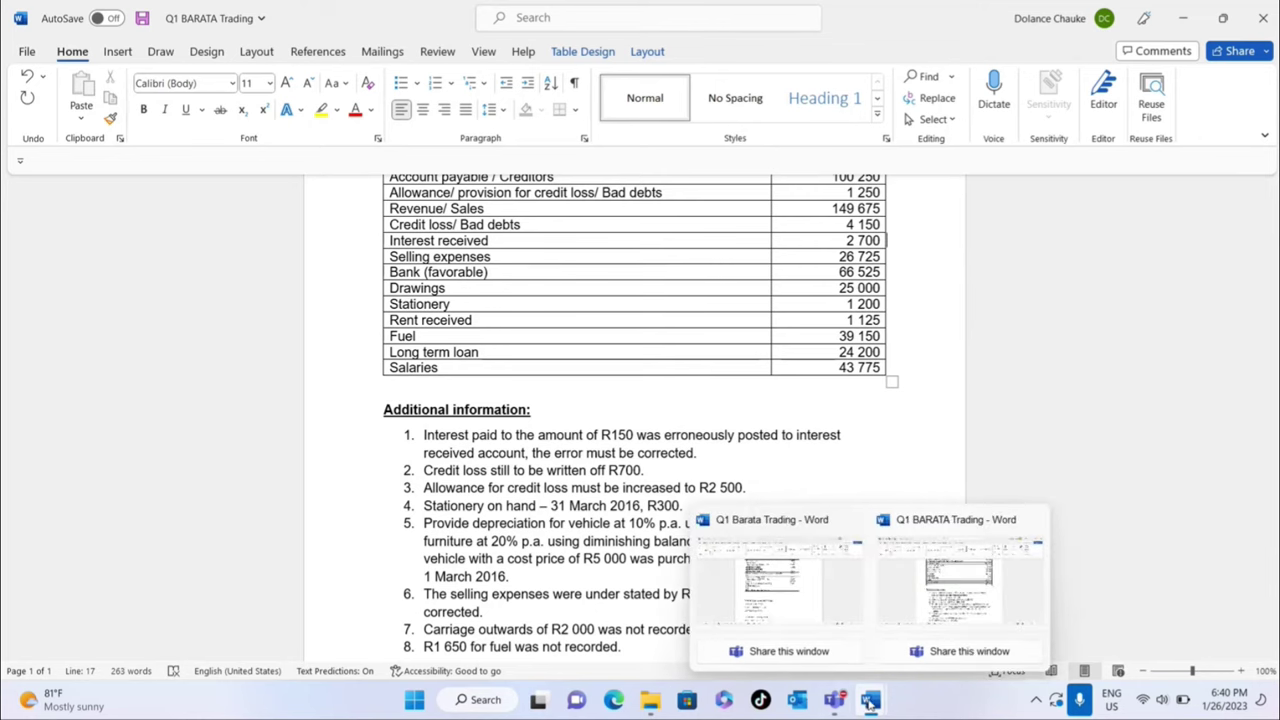
click(778, 612)
text(2)
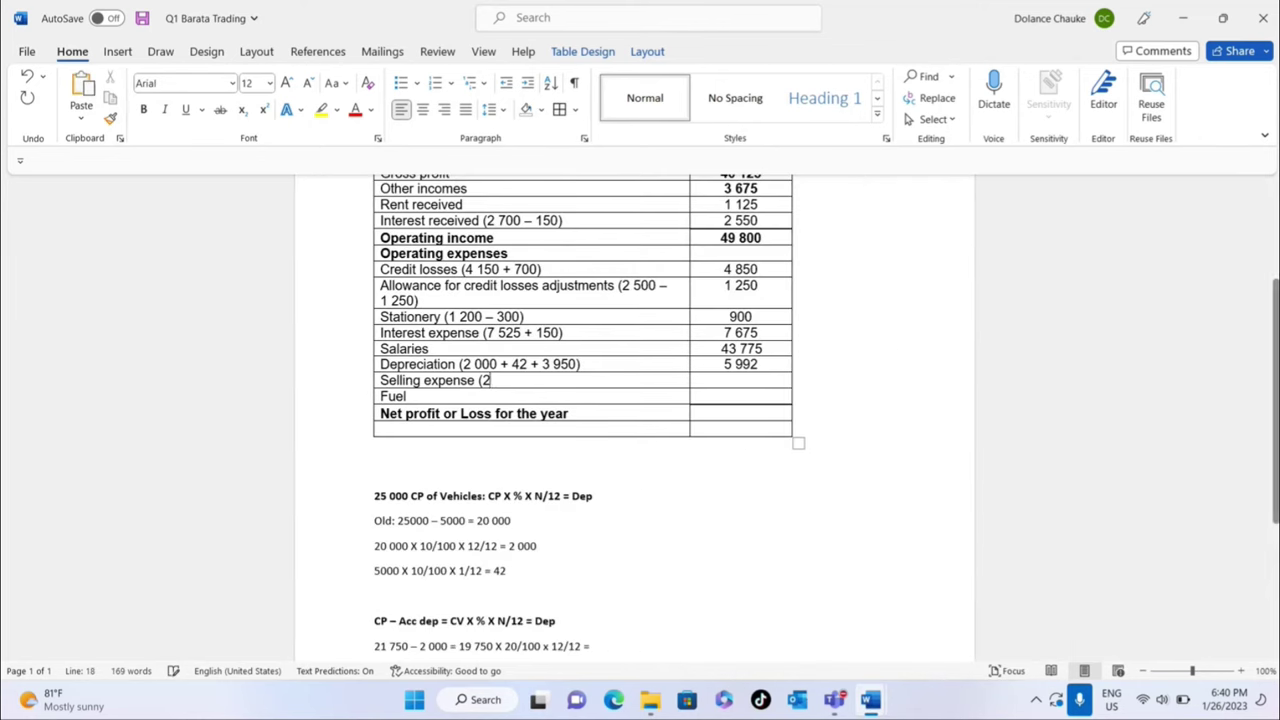
text(6 72)
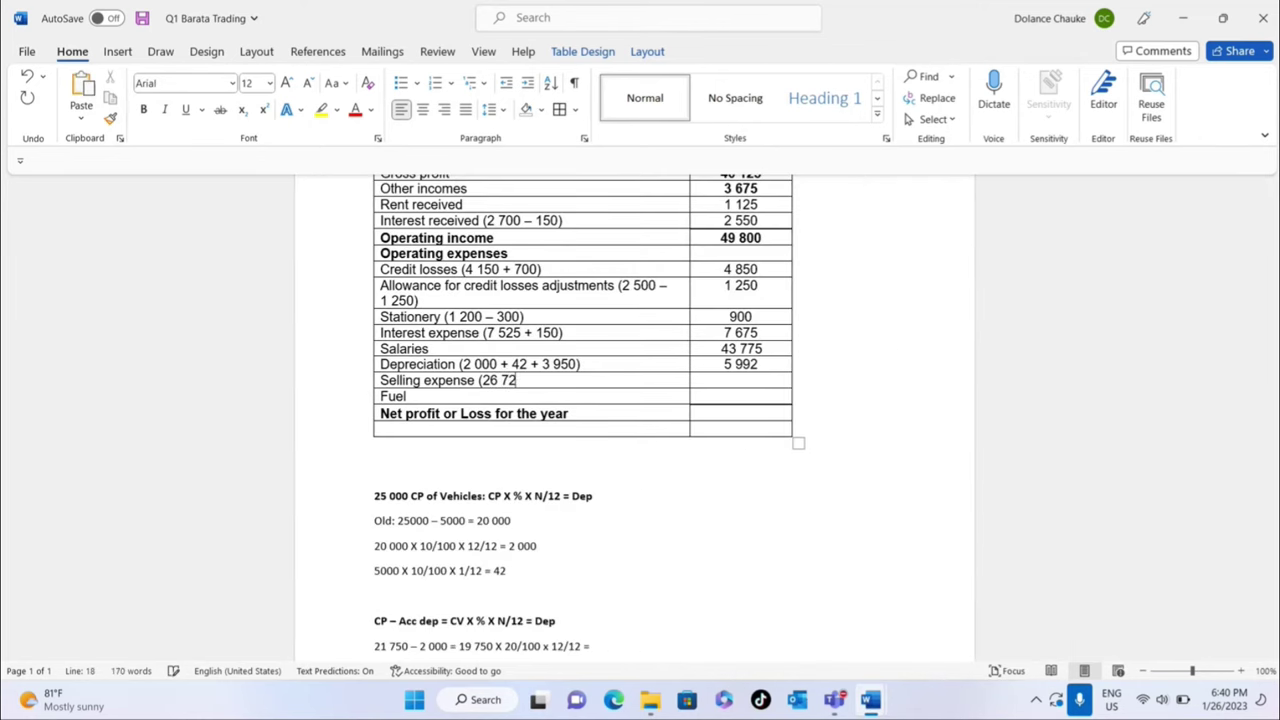
text(5 +225)
key(Left)
key(Left)
key(Left)
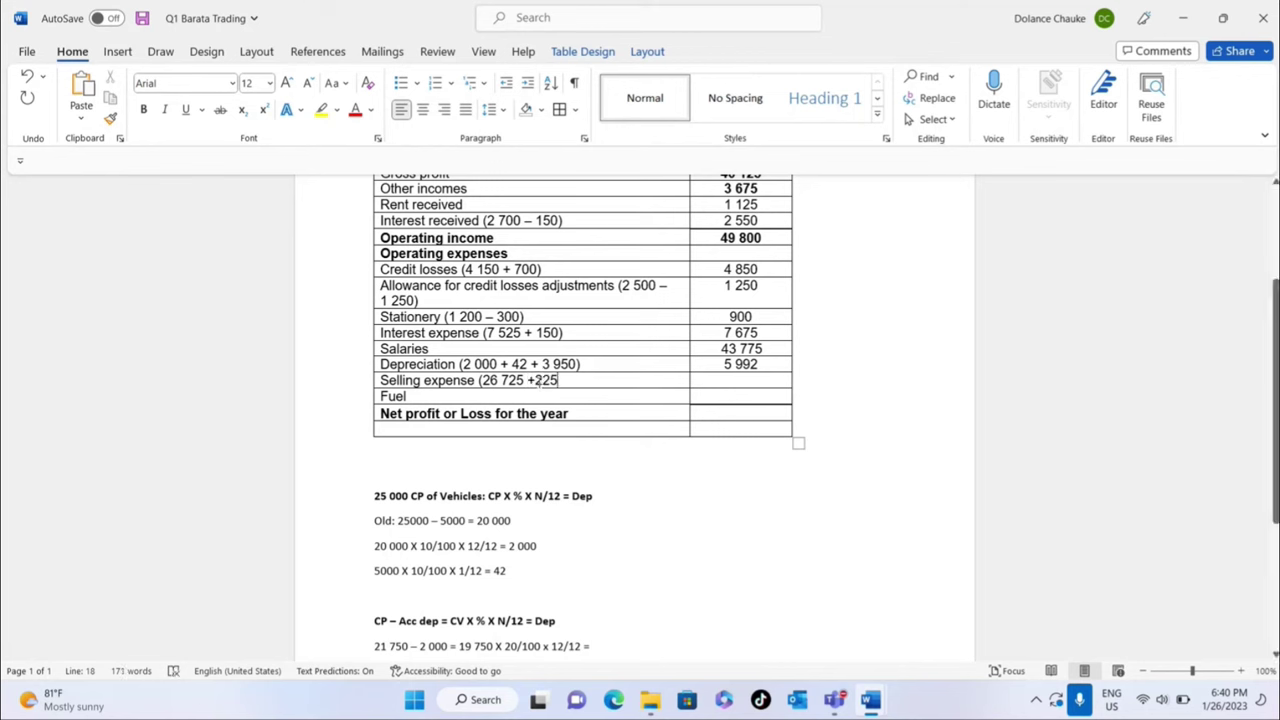
key(End)
text(+)
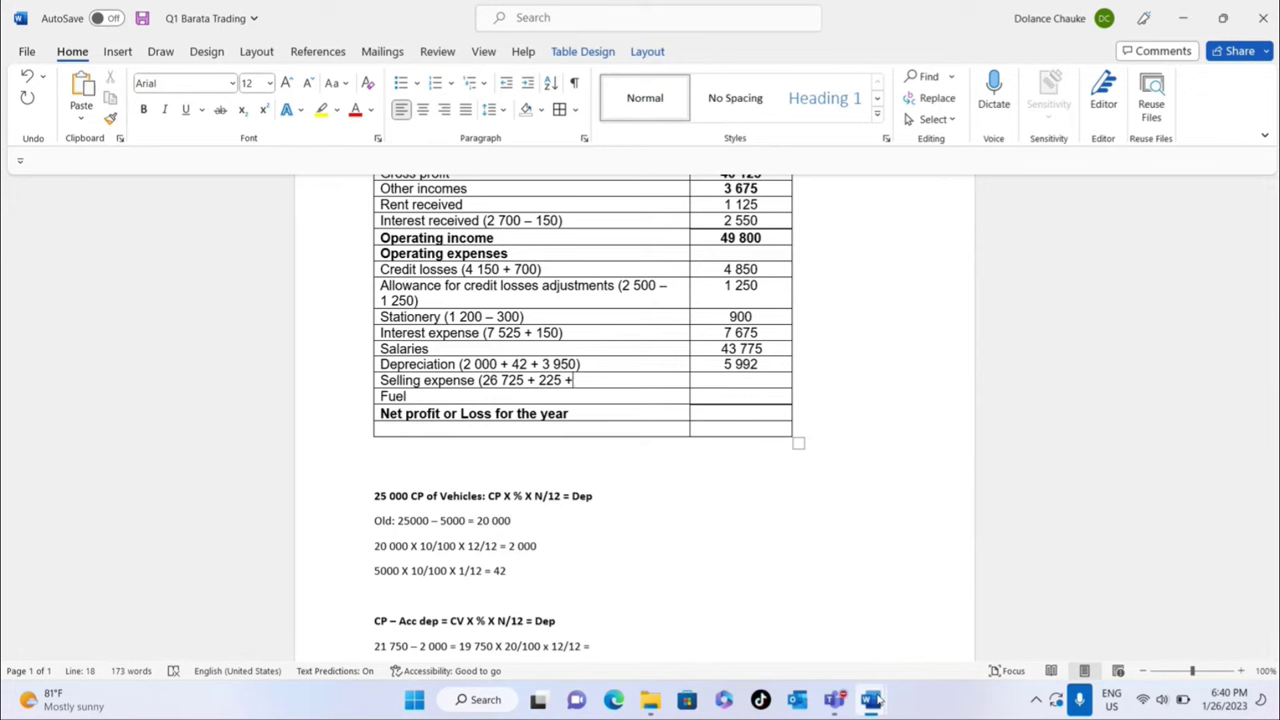
- Check the carriage outwards note in the question document and space its wording as "R 2 000 was not recorded"
mouse_move(875, 700)
click(958, 580)
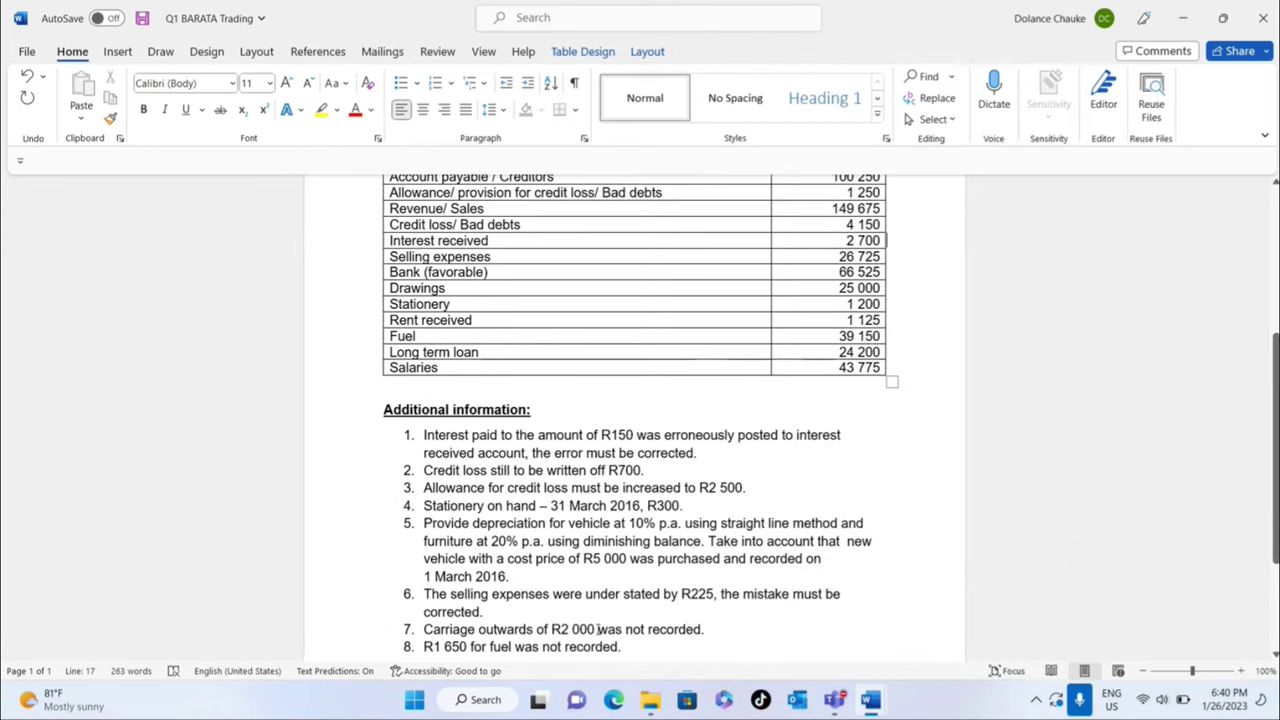
mouse_move(598, 630)
mouse_down()
mouse_move(538, 632)
mouse_move(597, 630)
mouse_up()
click(597, 629)
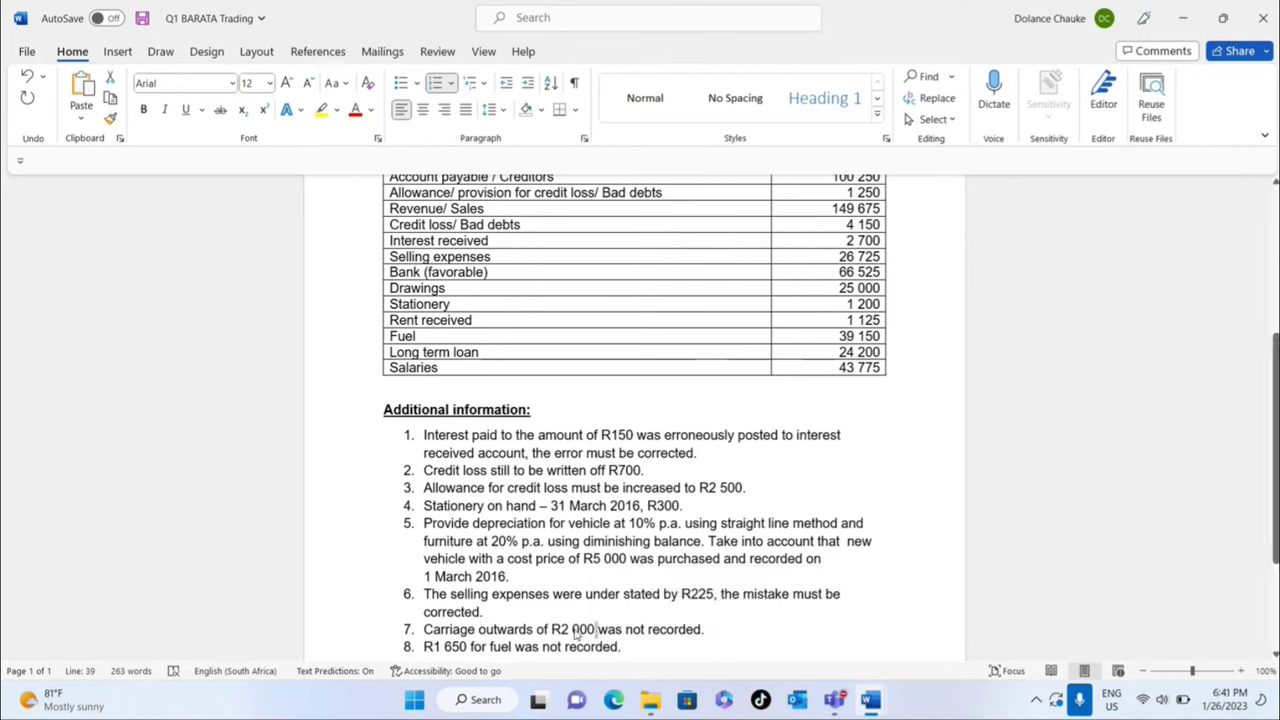
drag(597, 630, 561, 630)
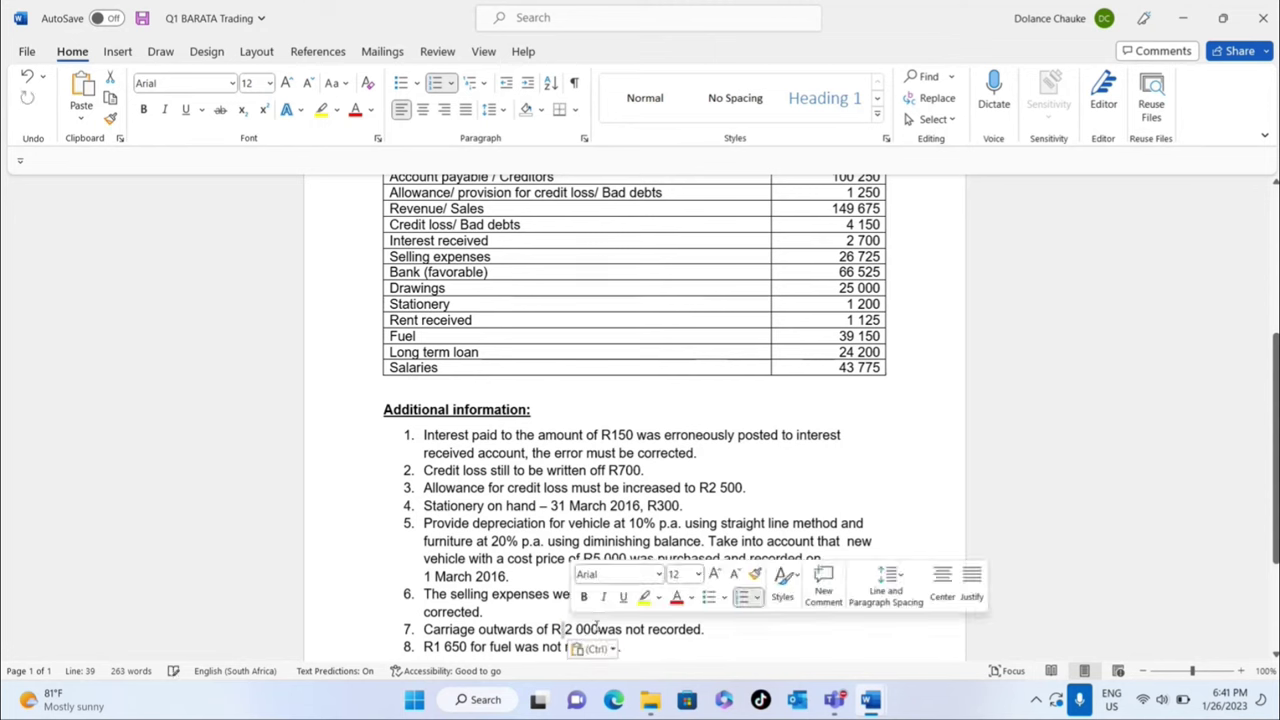
click(661, 660)
click(599, 629)
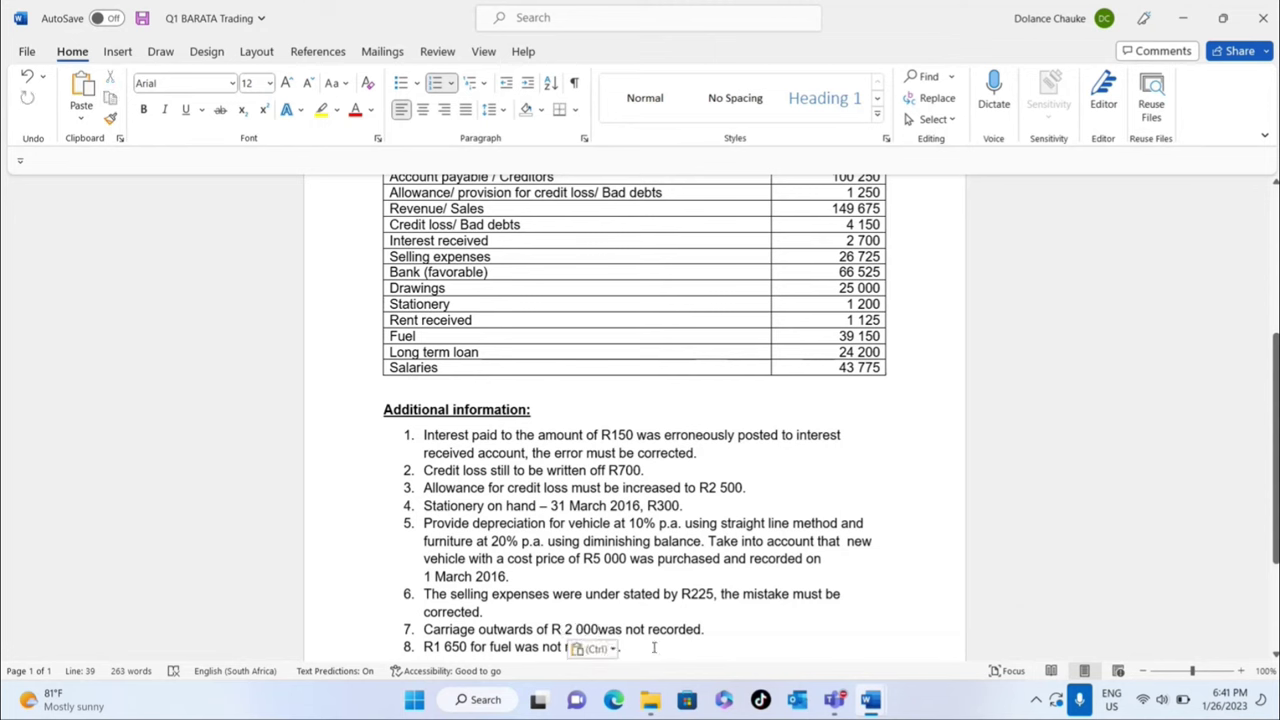
mouse_move(880, 705)
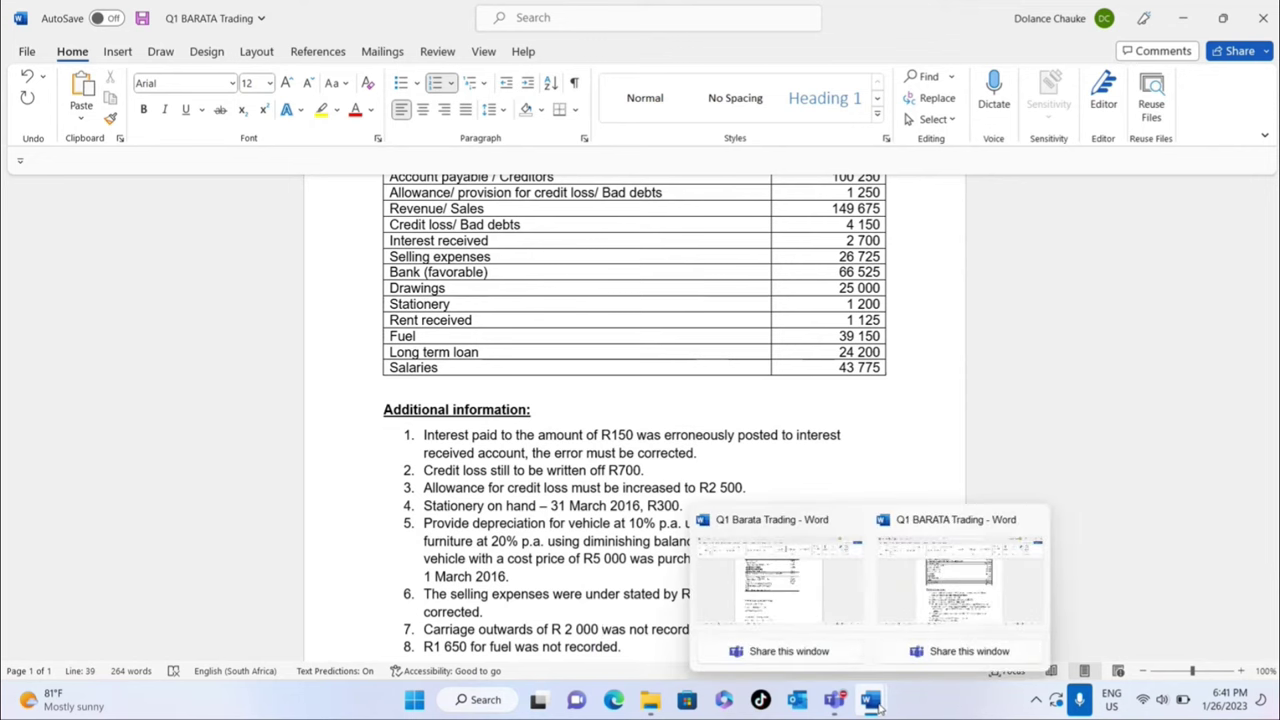
- Complete the statement's Selling expense working with "2 000)" and enter 28 950 as the selling expense amount
click(792, 615)
text(2 )
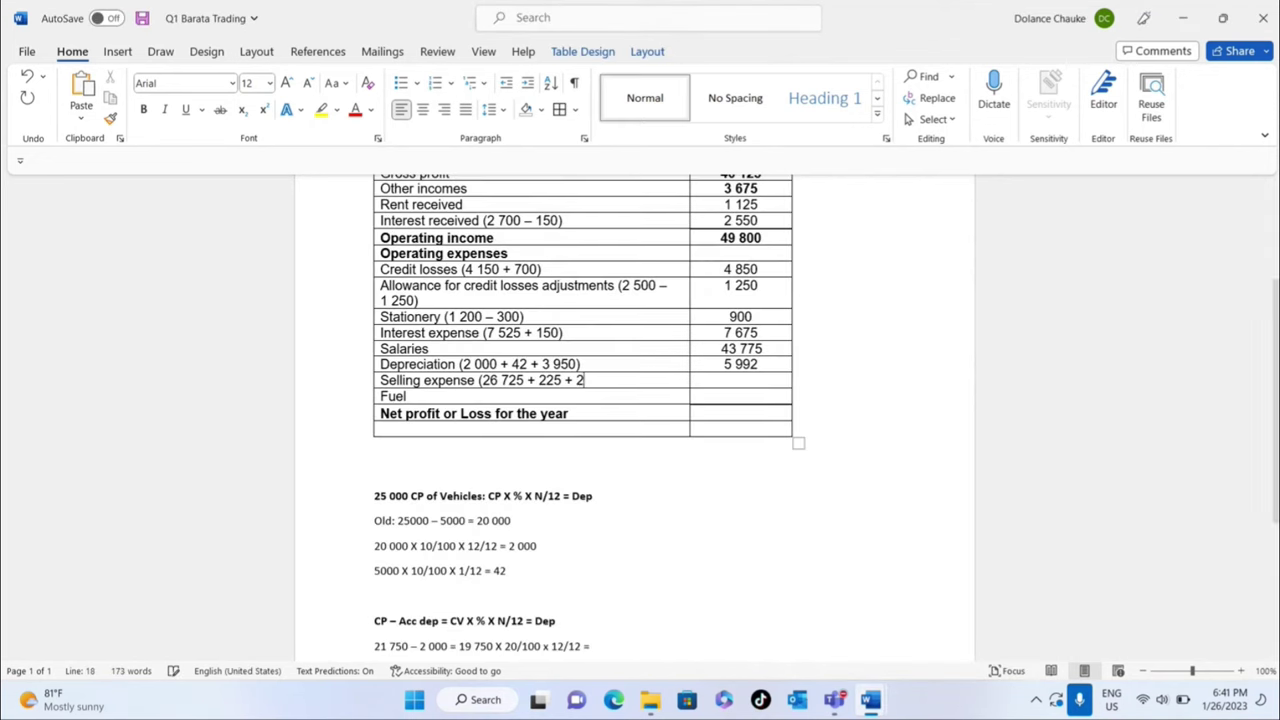
text(000)
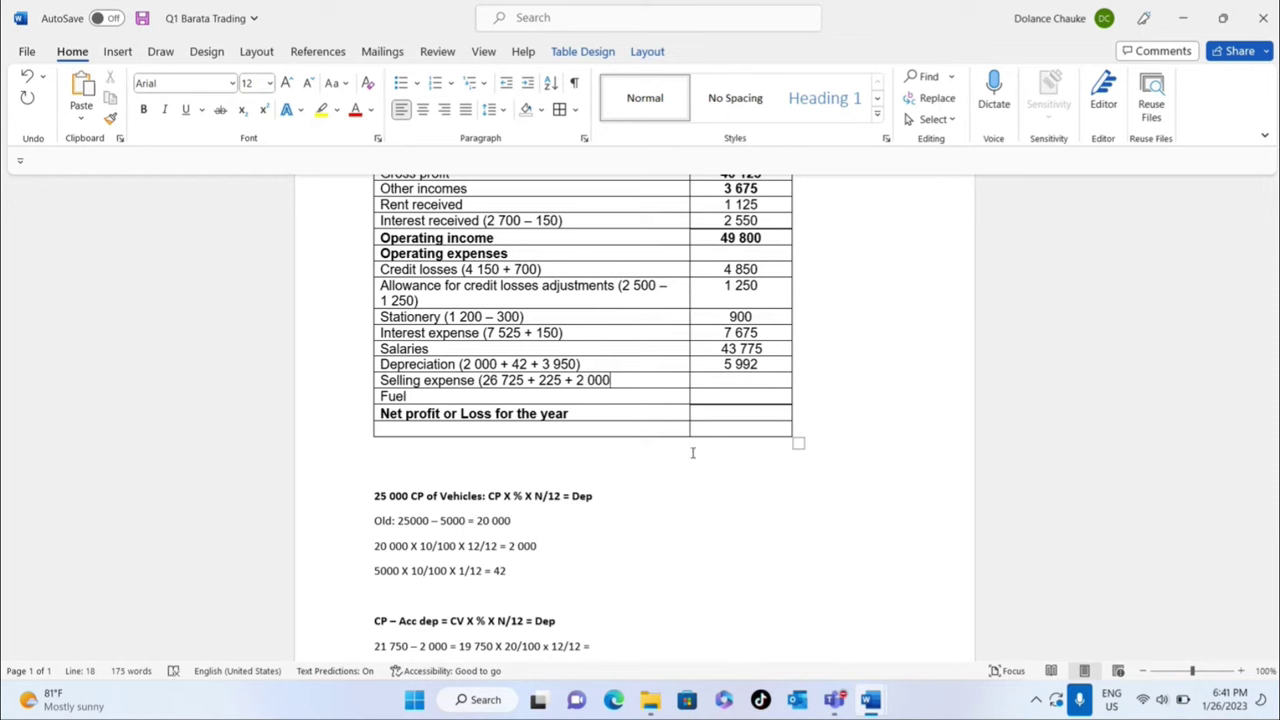
text())
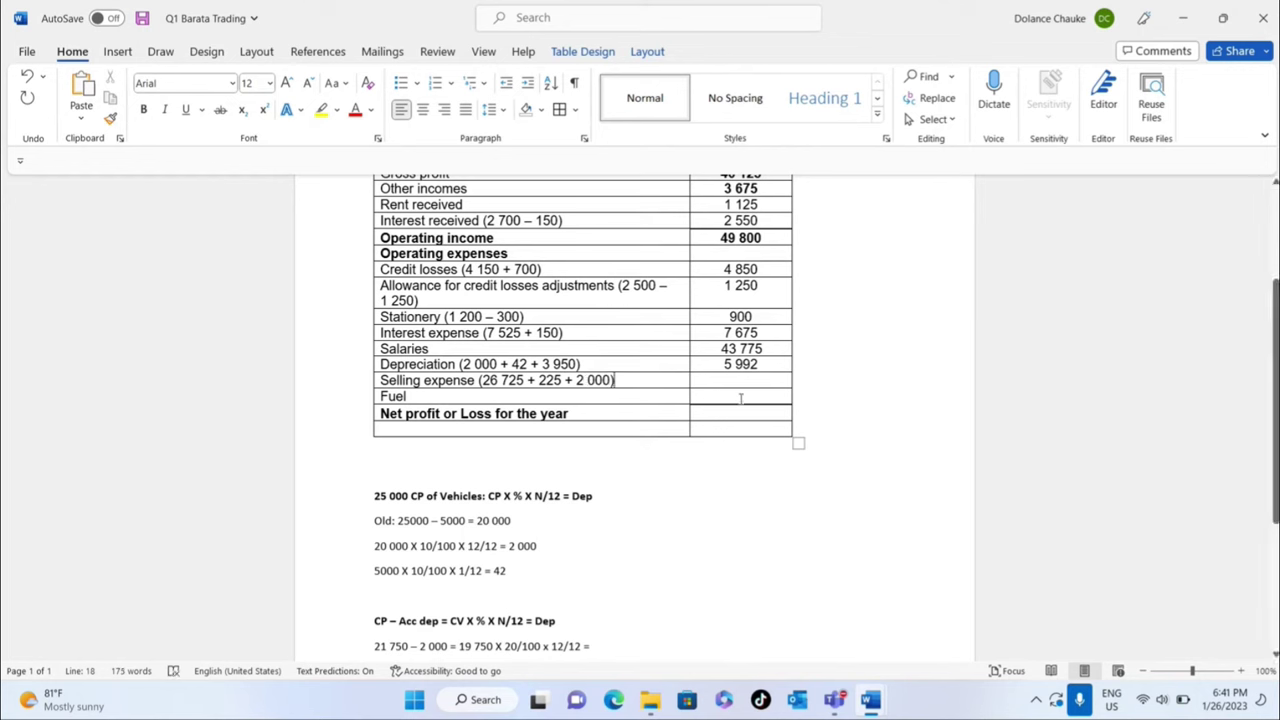
click(734, 381)
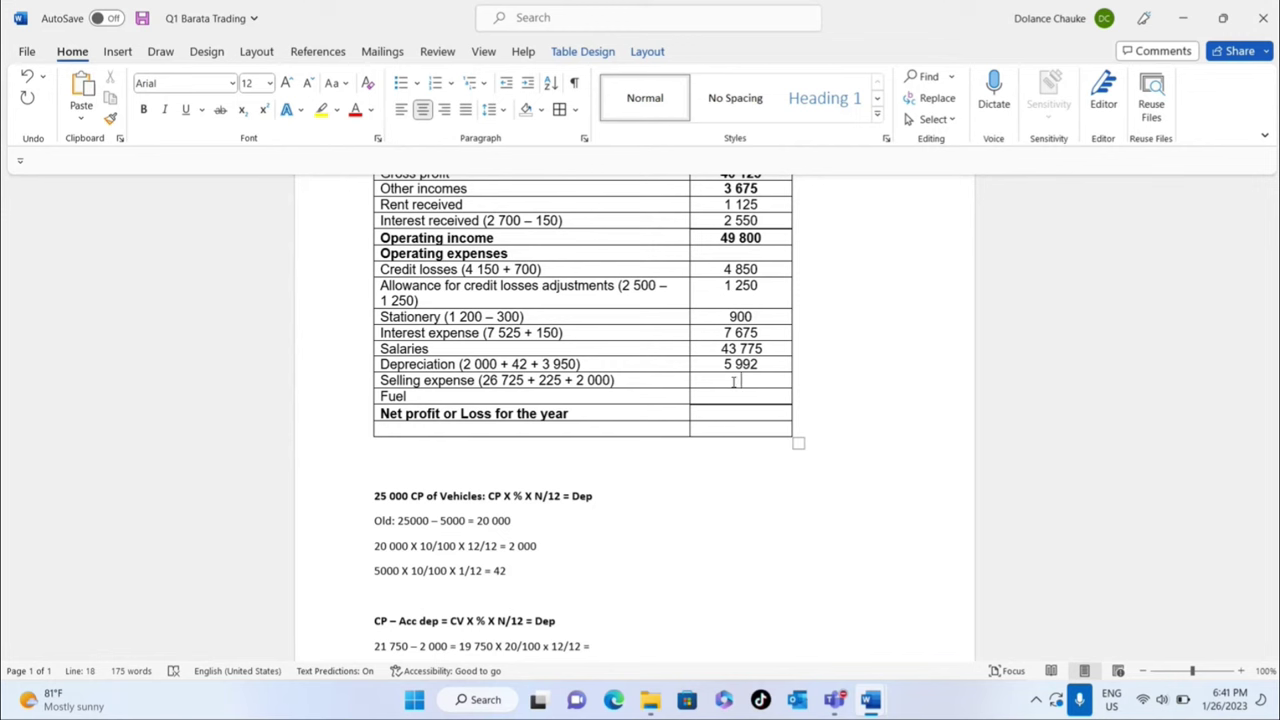
text(28 950)
- Review the carriage outwards and fuel notes in the question document and compare them with the statement's Selling expense working
click(718, 401)
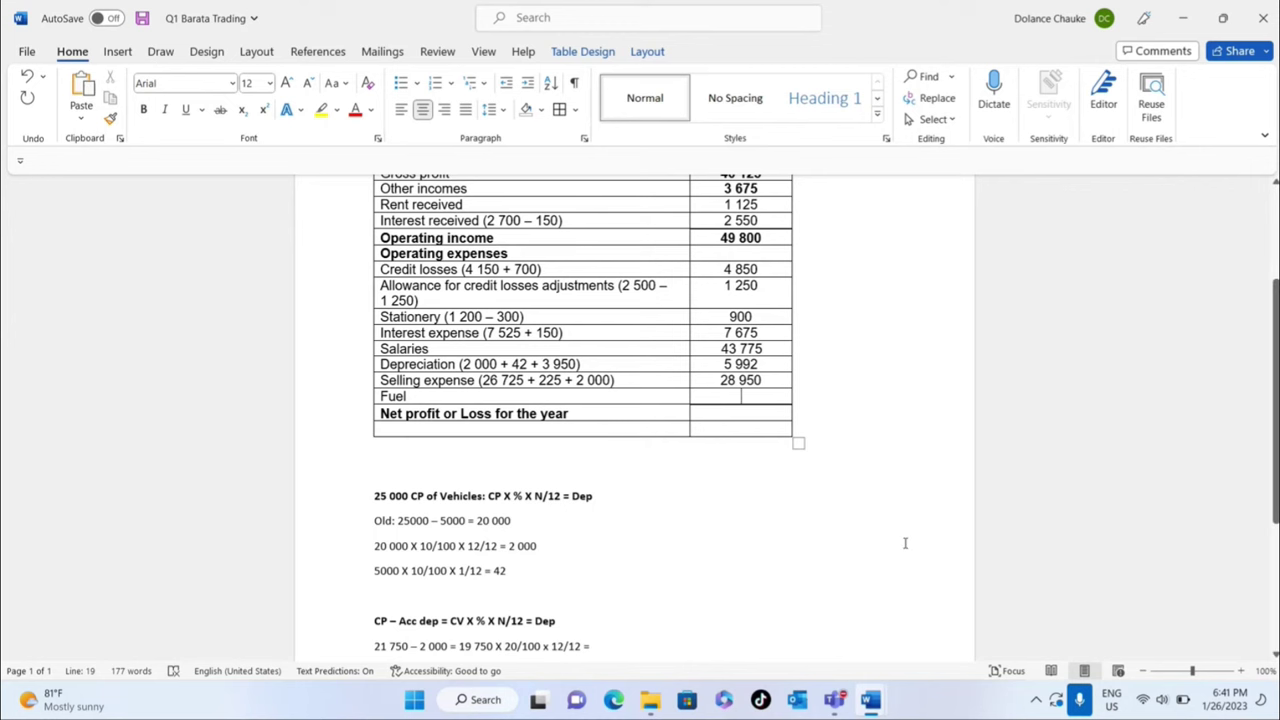
mouse_move(878, 698)
click(918, 612)
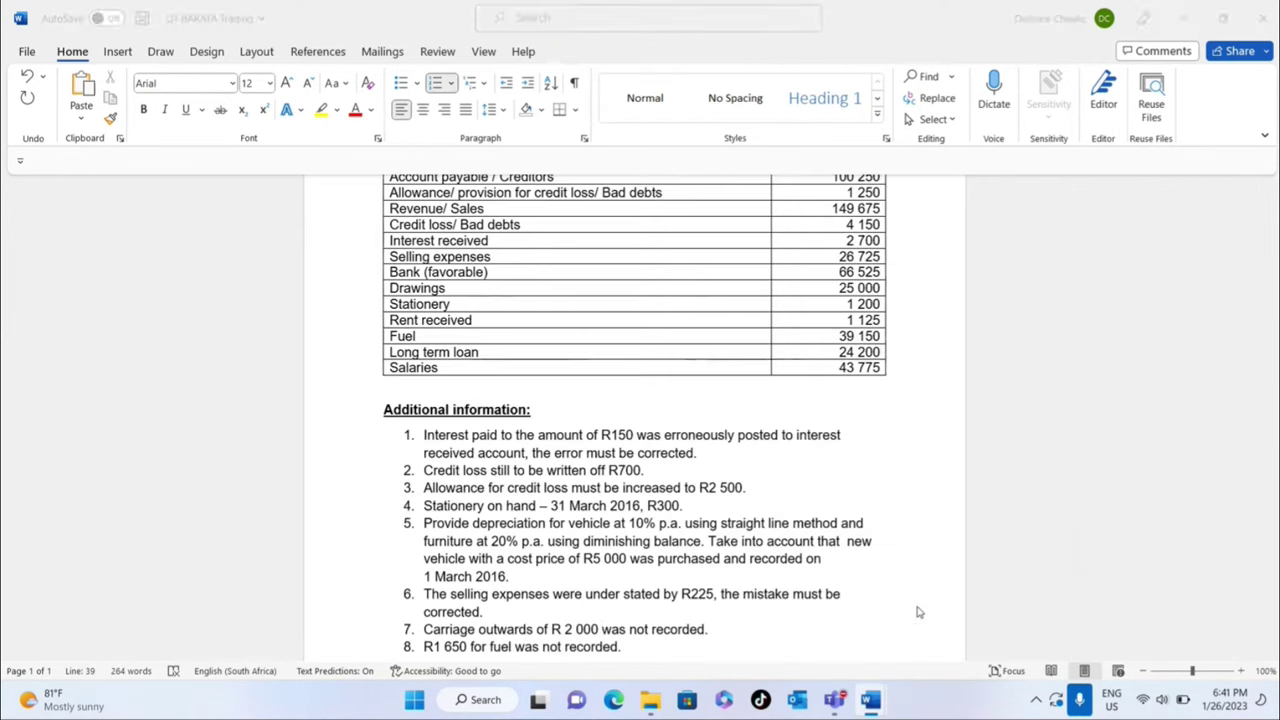
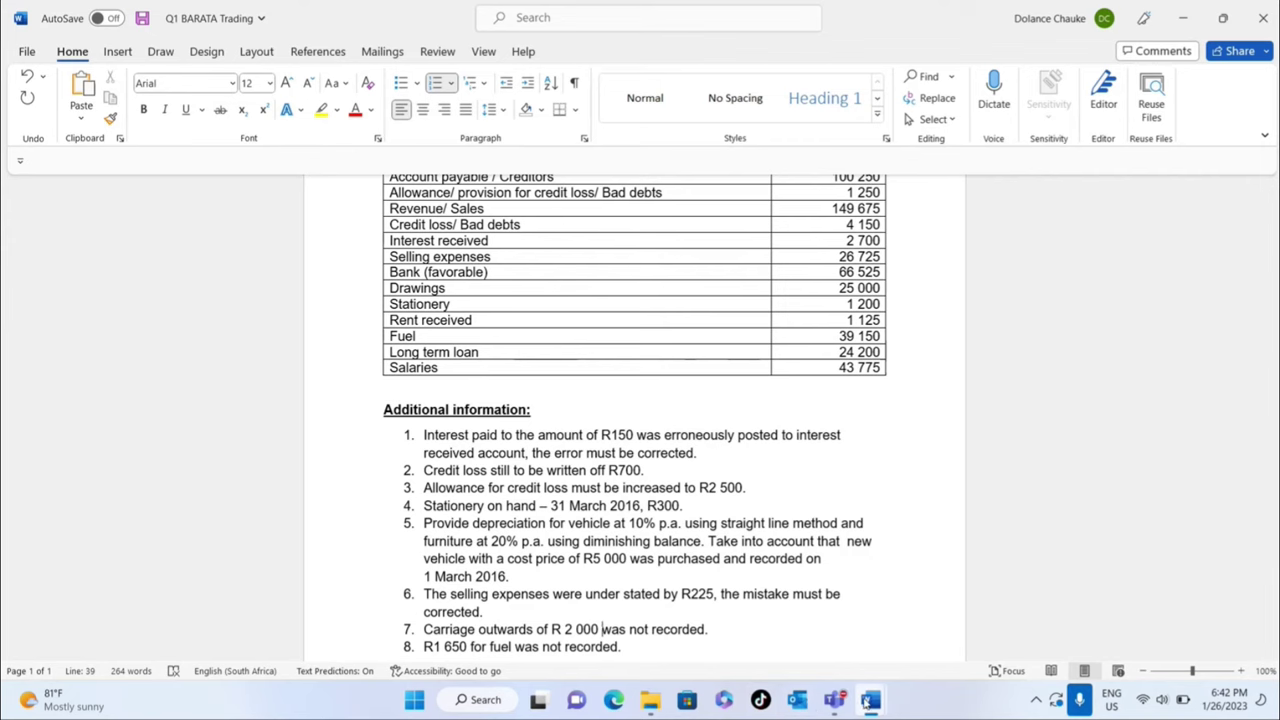
mouse_move(868, 700)
click(804, 620)
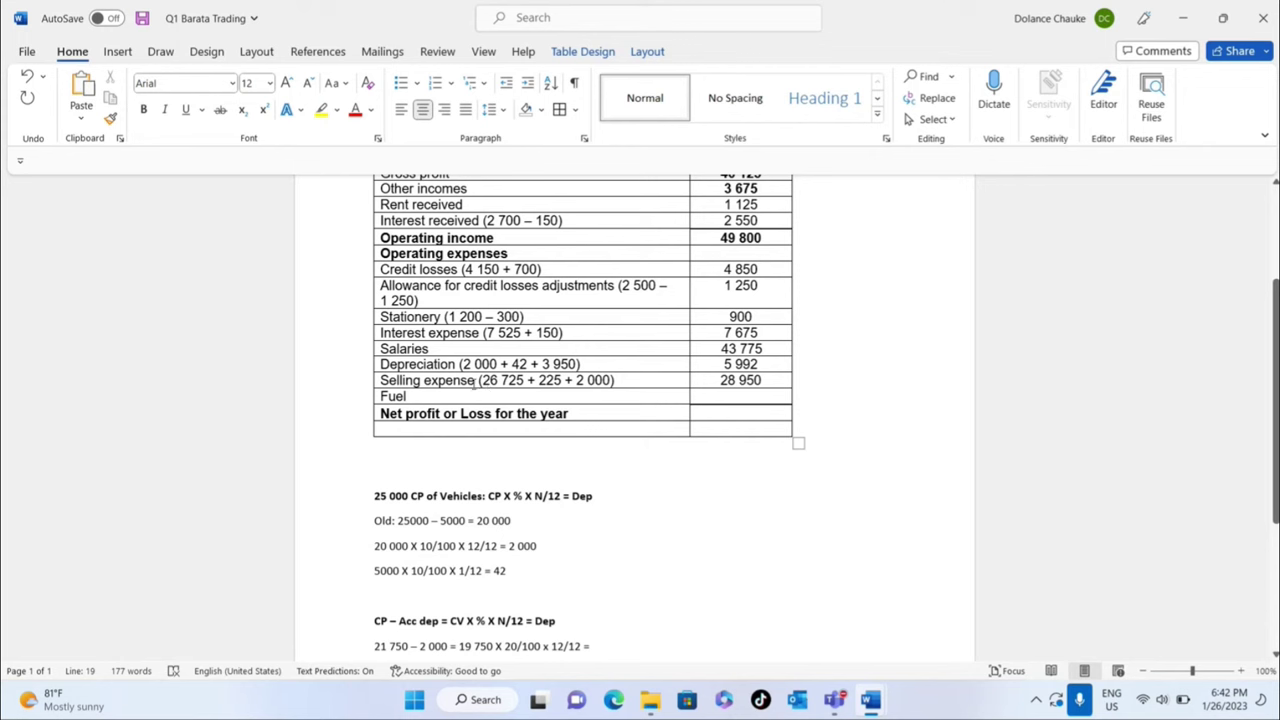
drag(614, 381, 577, 383)
click(617, 461)
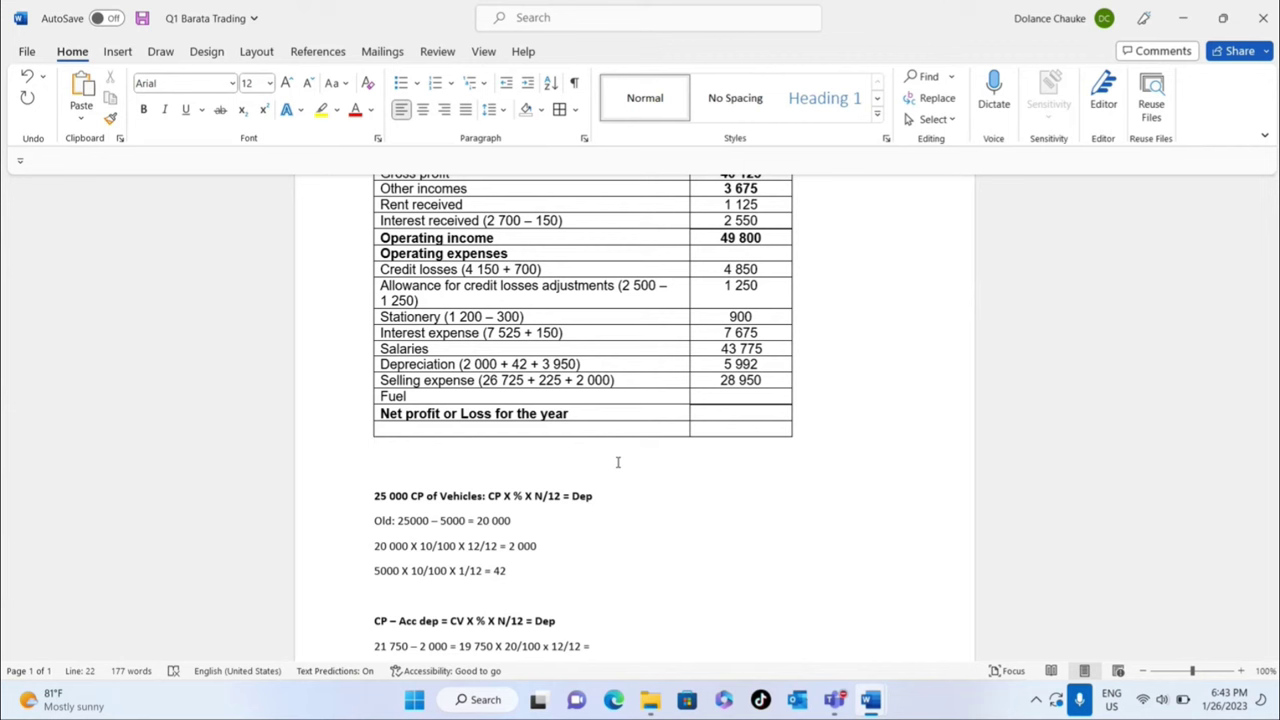
- Using the question document's fuel balance and unrecorded fuel note, add "(39 150 + 1 650)" to the Fuel label and enter 40 800 as its amount
click(730, 396)
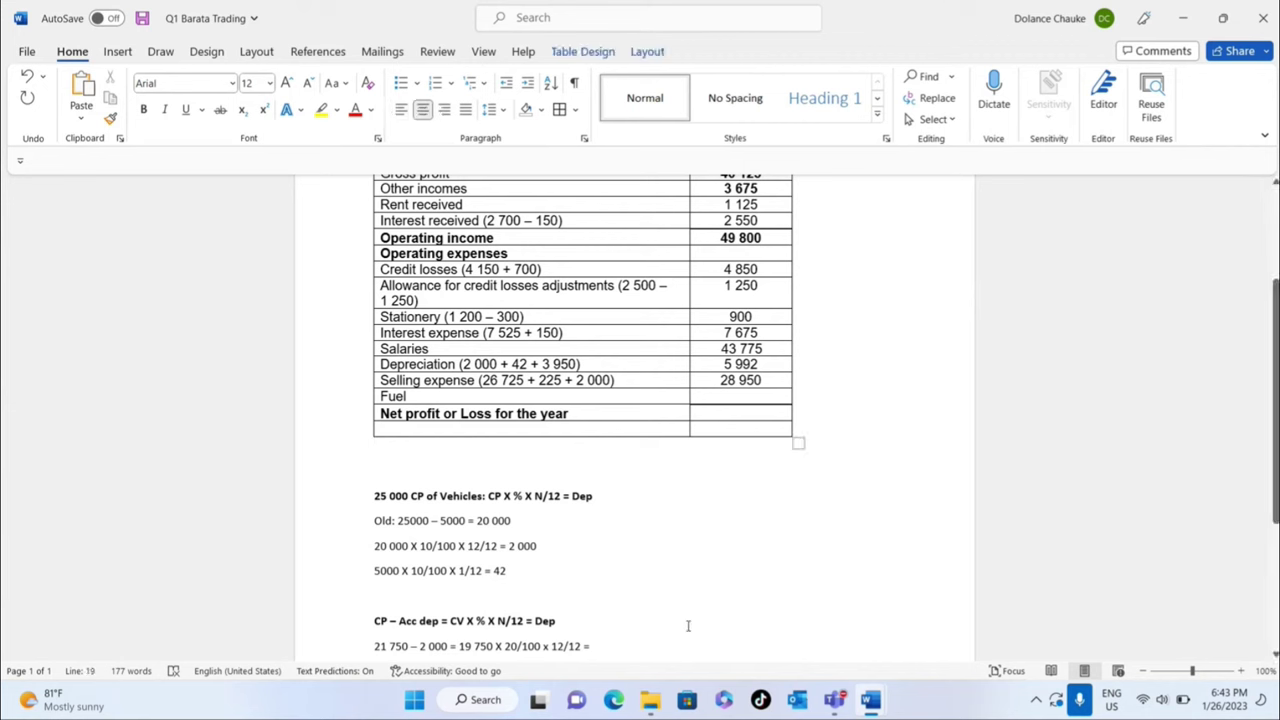
mouse_move(868, 700)
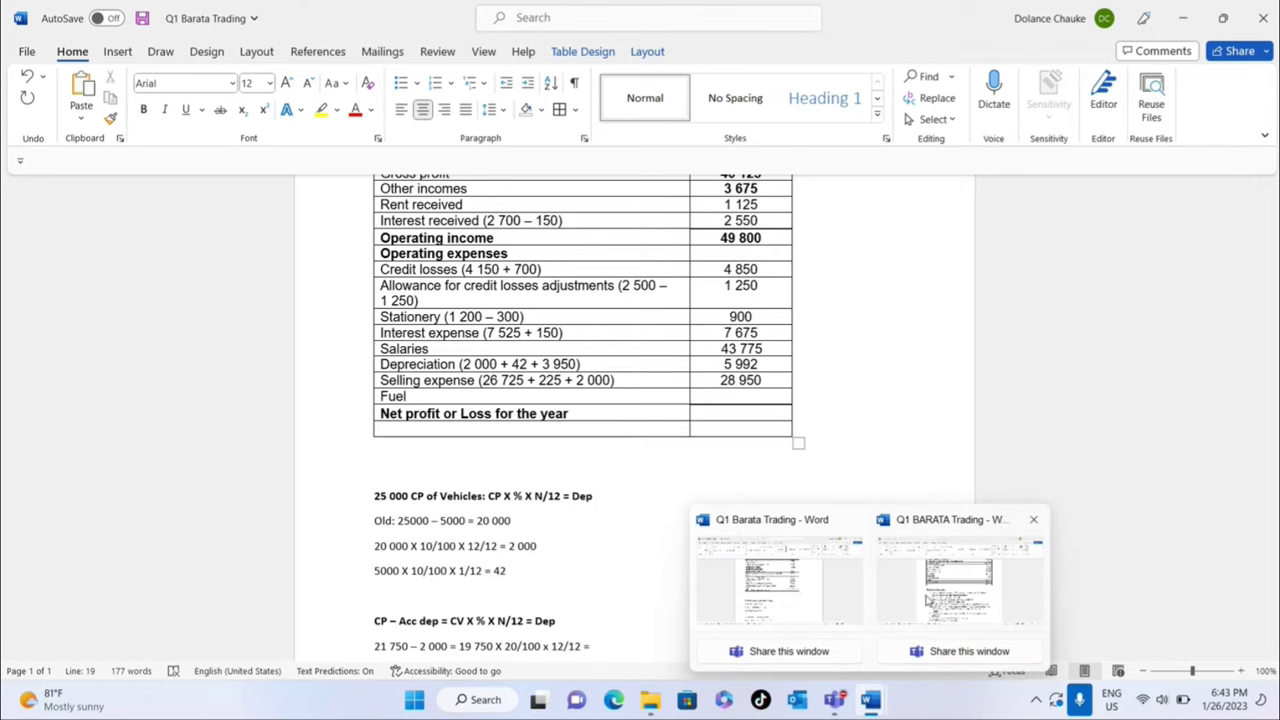
click(927, 592)
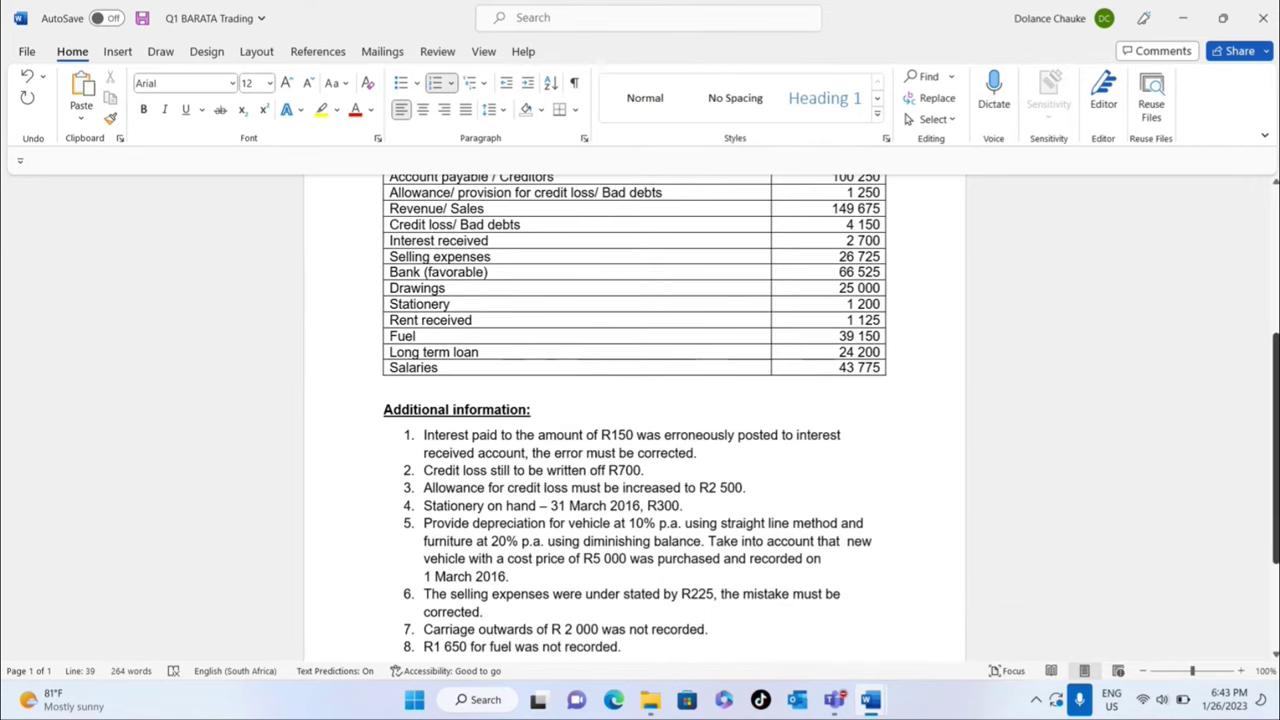
drag(1275, 497, 1275, 520)
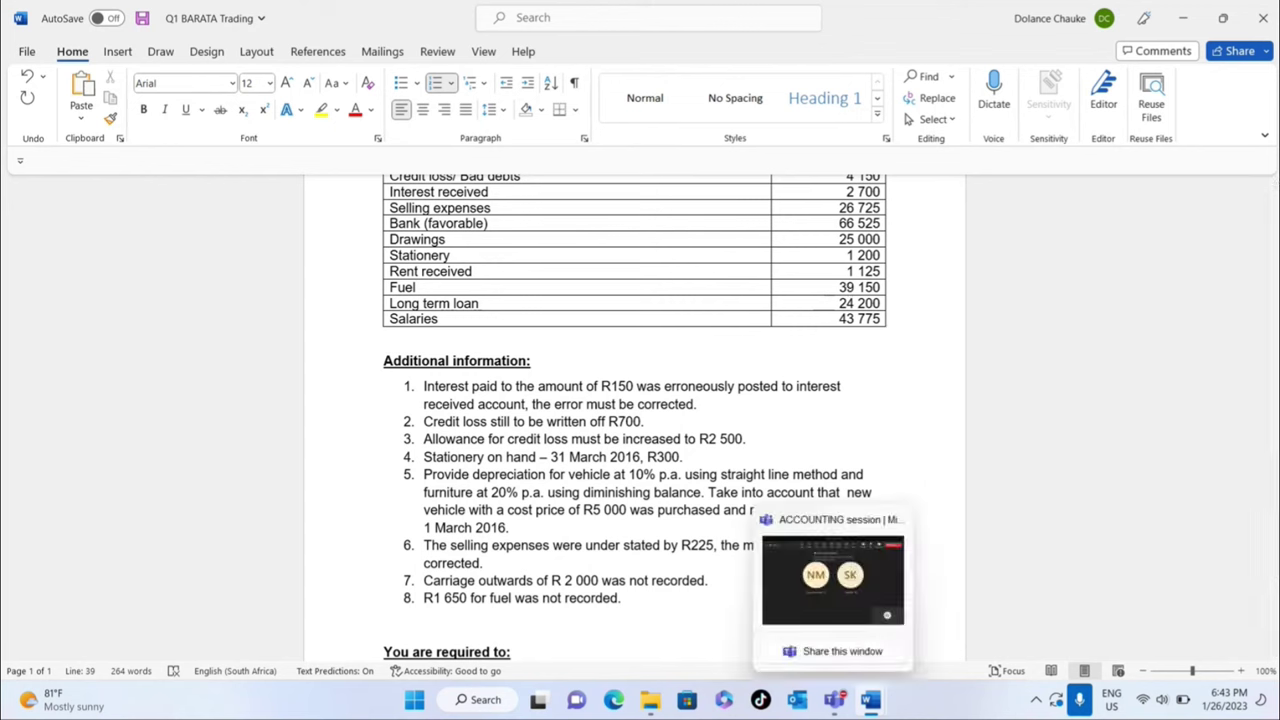
mouse_move(870, 700)
click(813, 607)
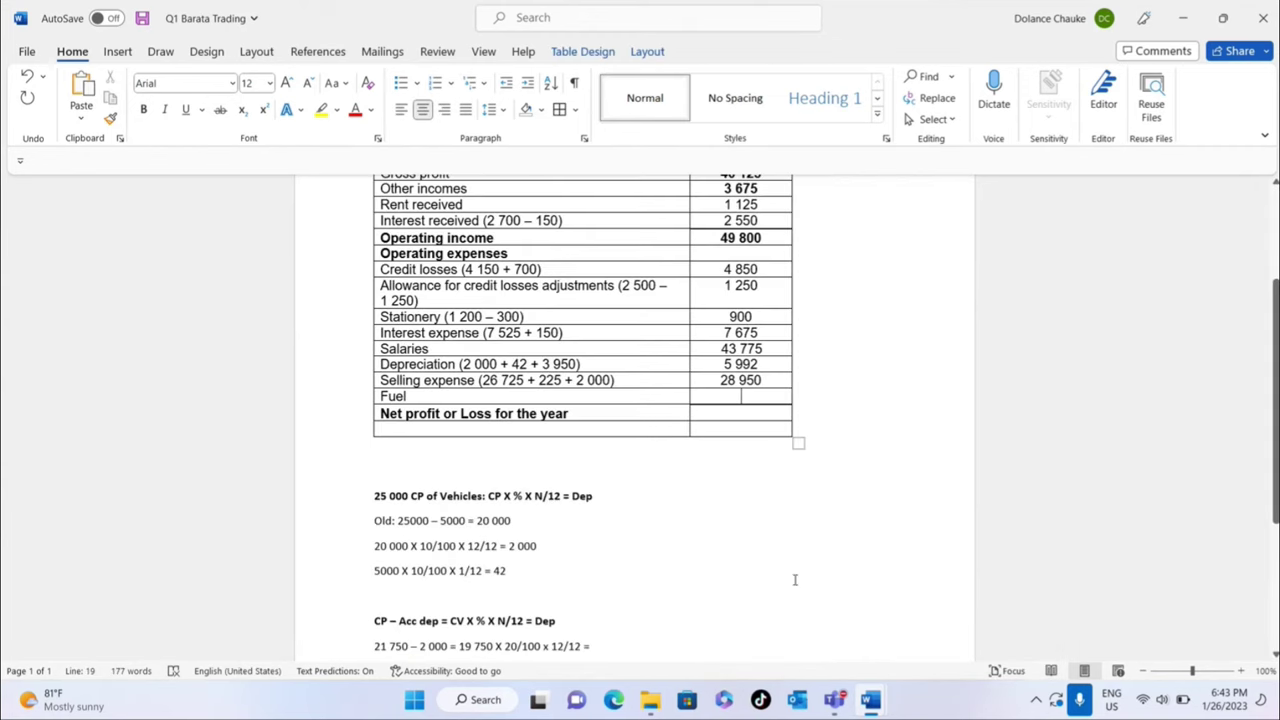
click(423, 397)
text((39)
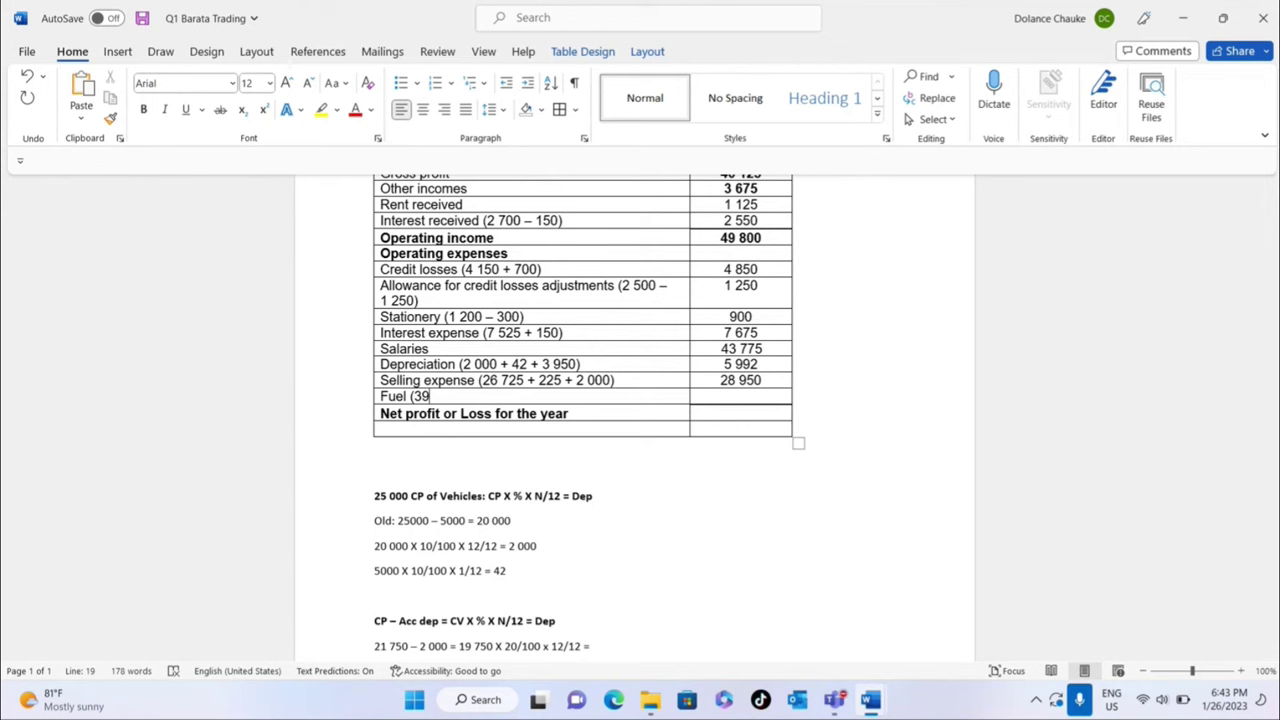
text(150 + 1 650))
click(748, 396)
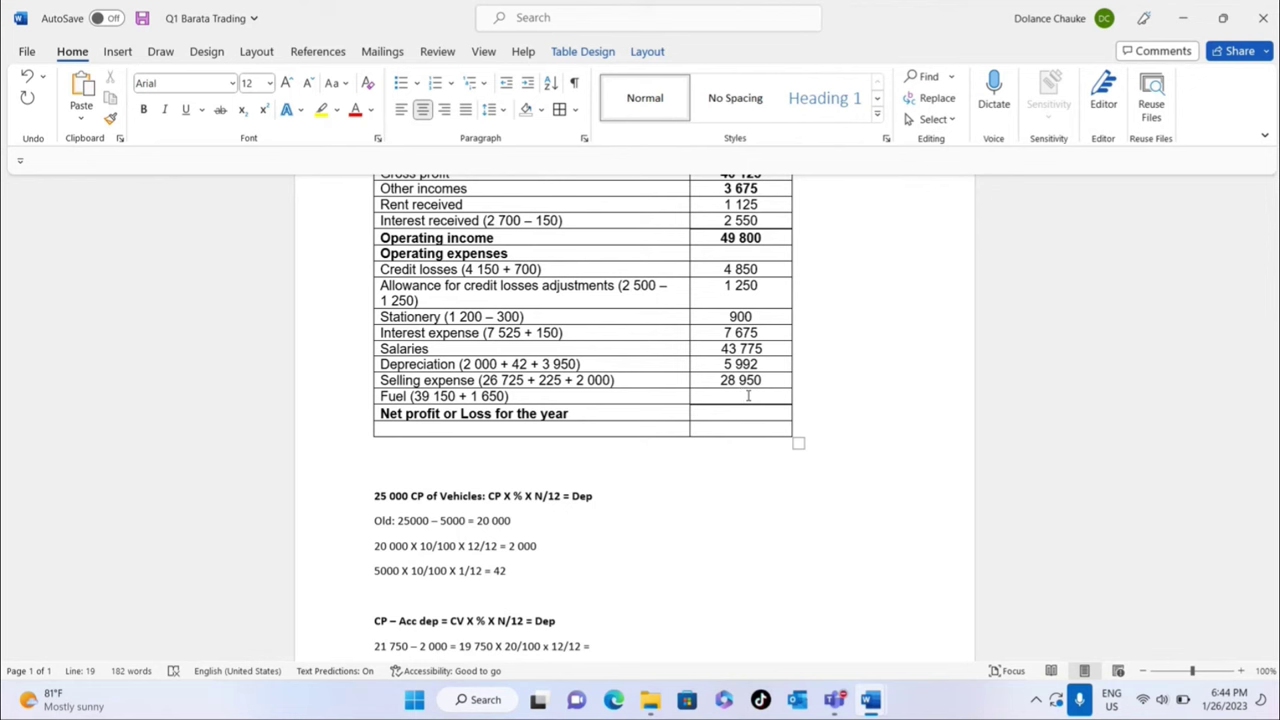
text(40 800)
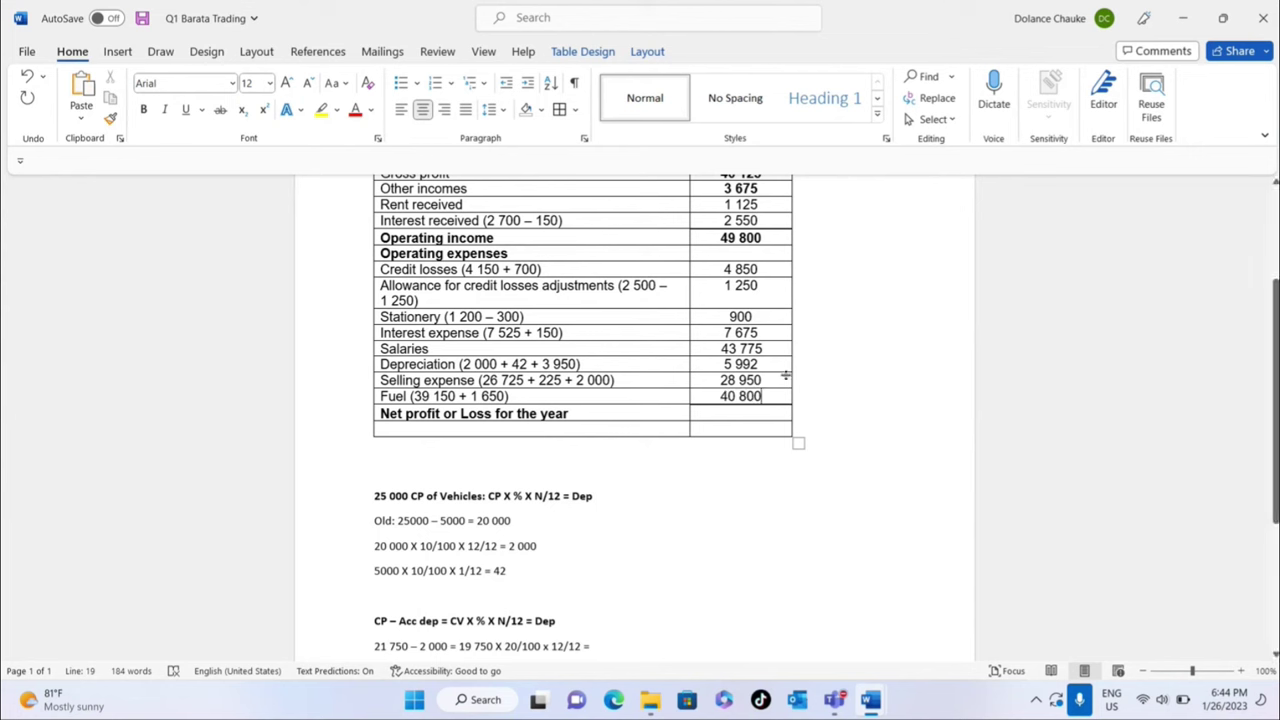
- Total the expense amounts from Credit losses to Fuel and enter (134 192) beside the Operating expenses heading
drag(775, 398, 727, 271)
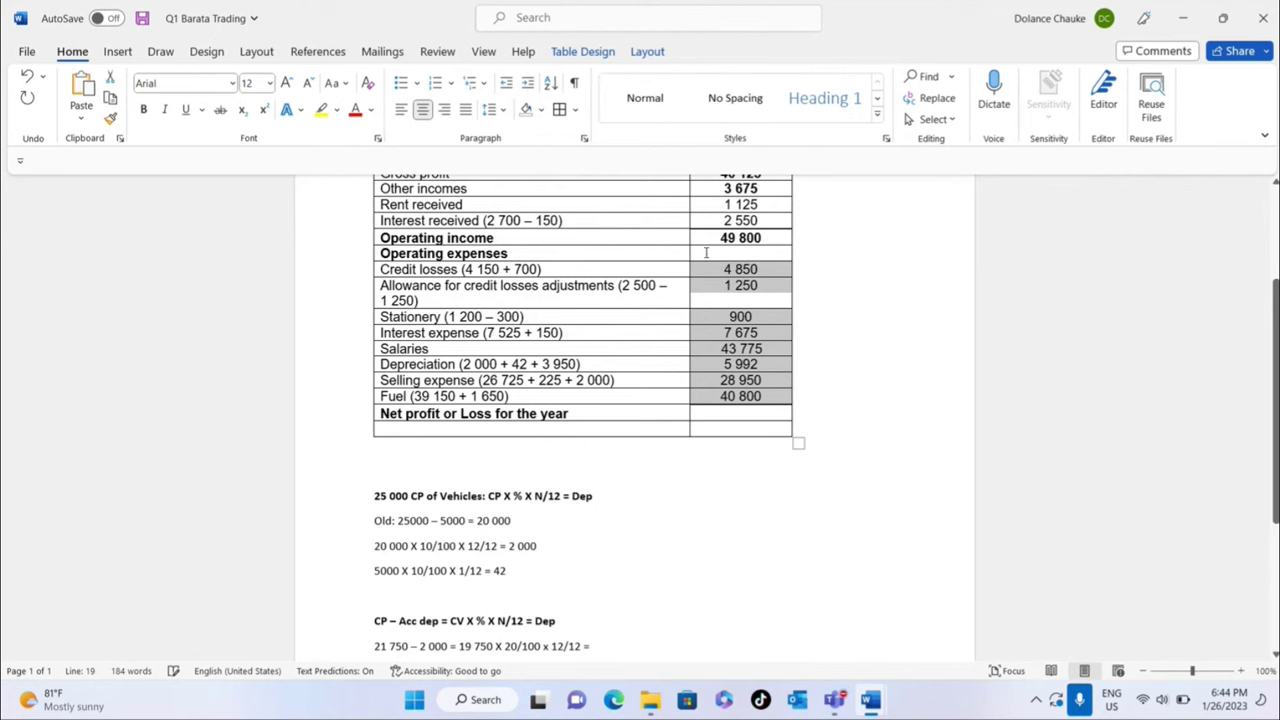
click(758, 253)
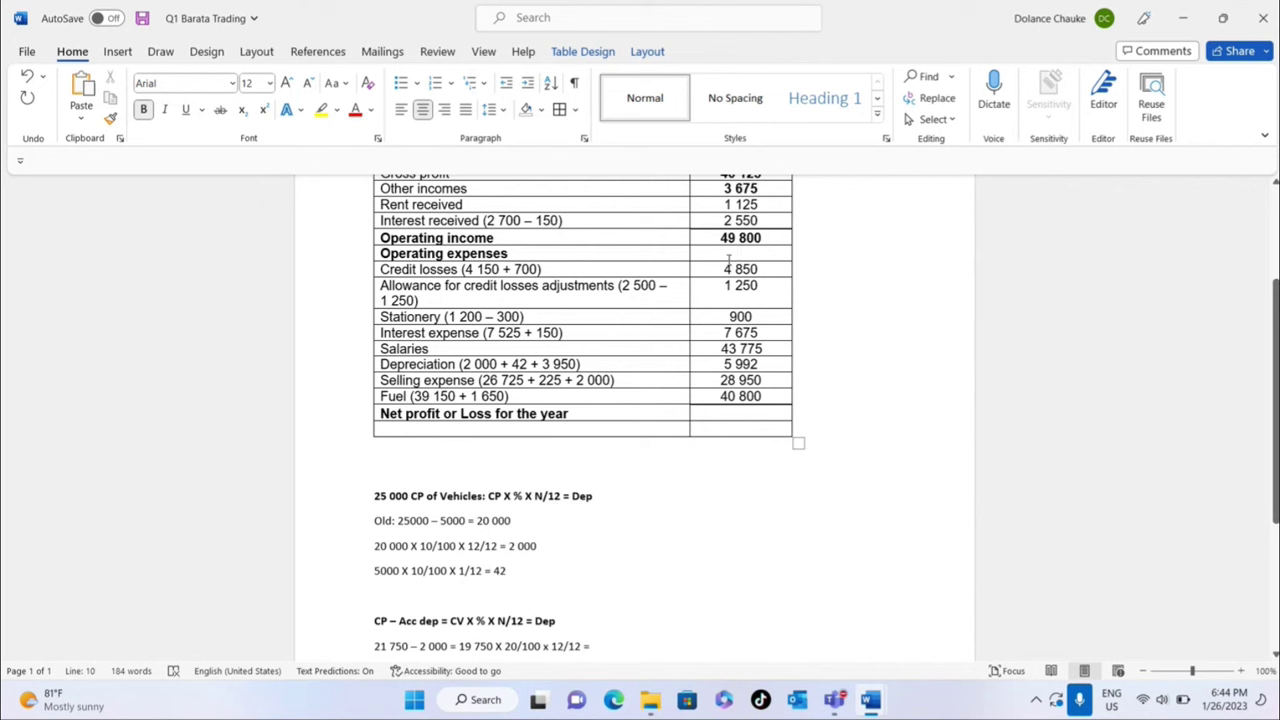
text(()
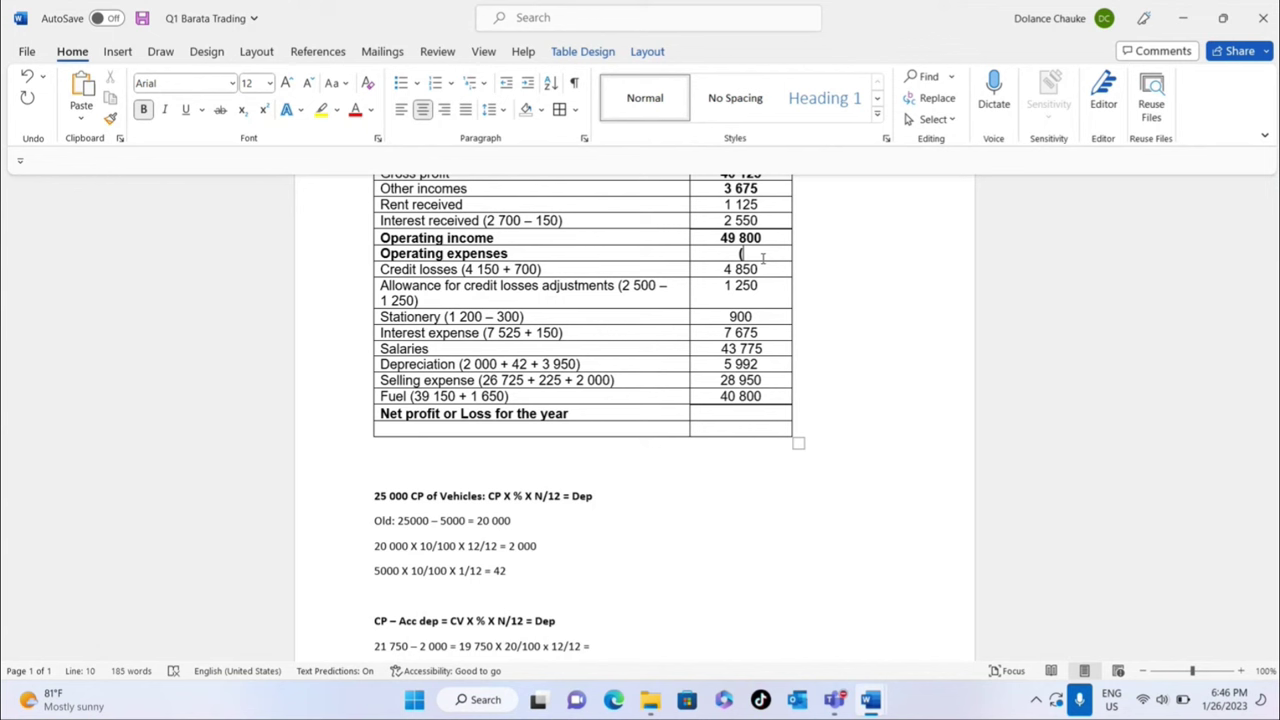
text(13)
text(4)
text(1)
key(BackSpace)
text(192))
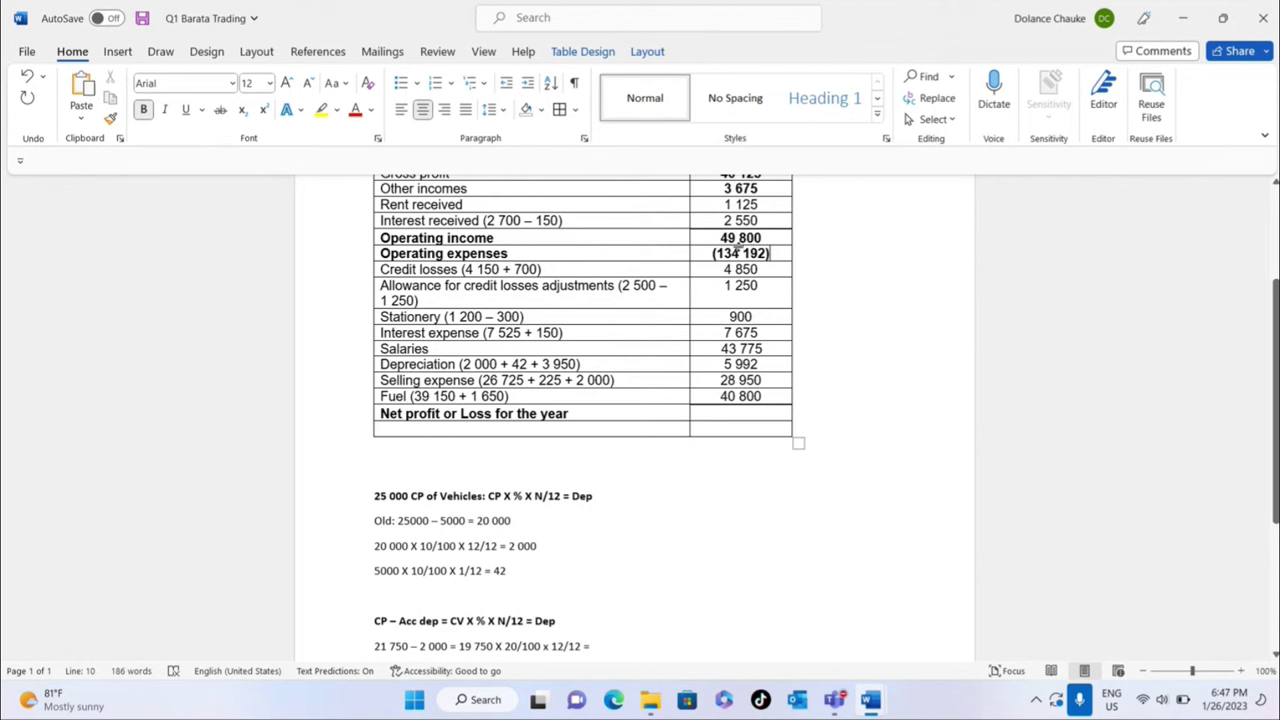
- Enter (84 392) in bold as the amount for Net profit or Loss for the year
click(723, 413)
text(()
key(BackSpace)
click(143, 109)
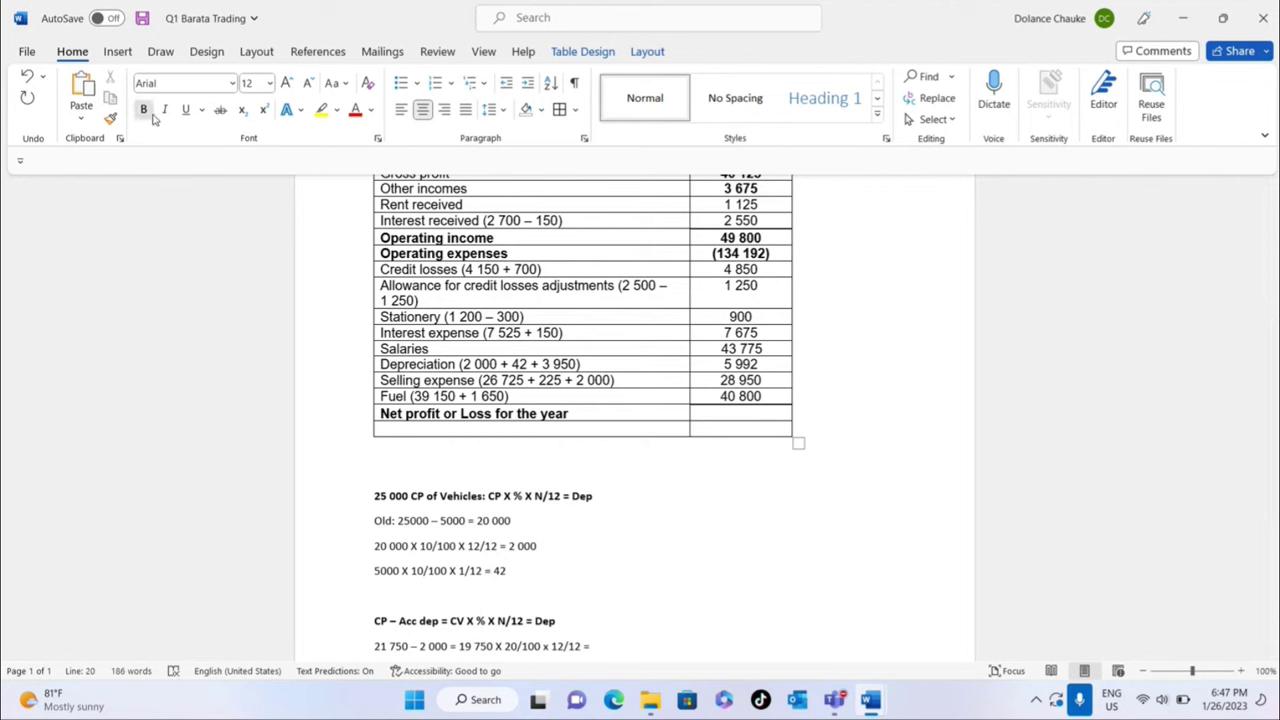
text(()
text(84 392))
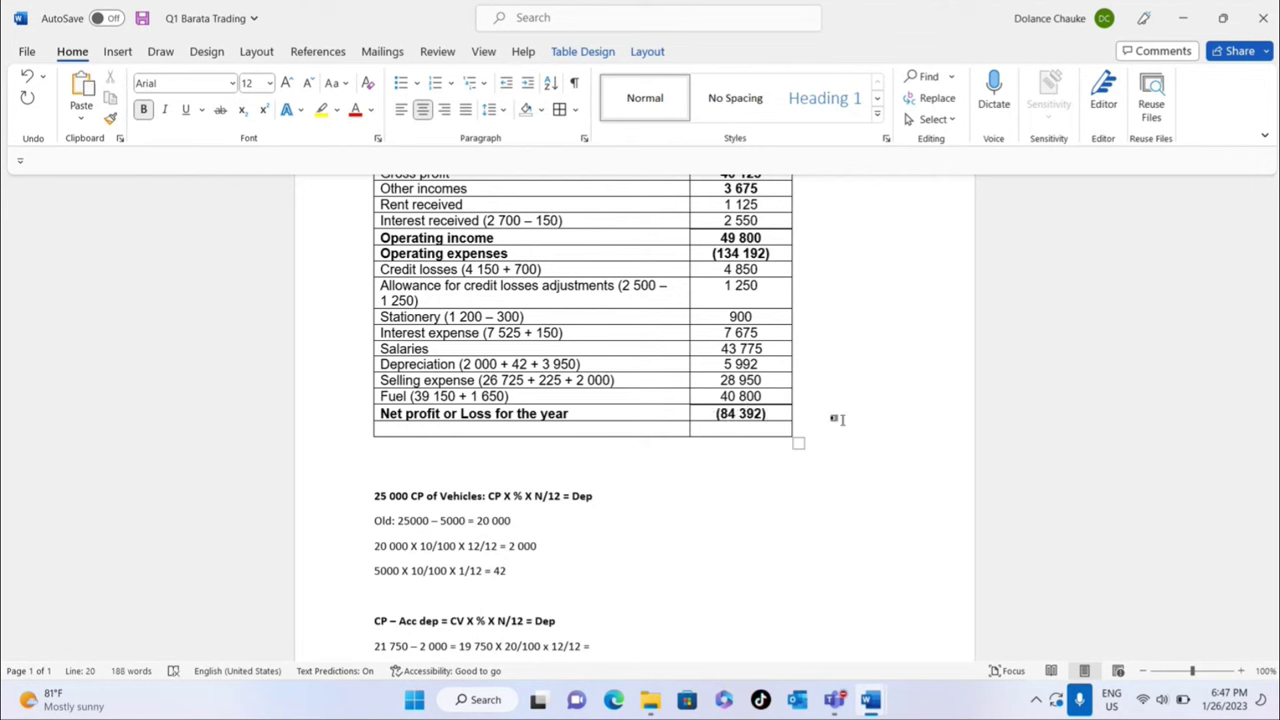